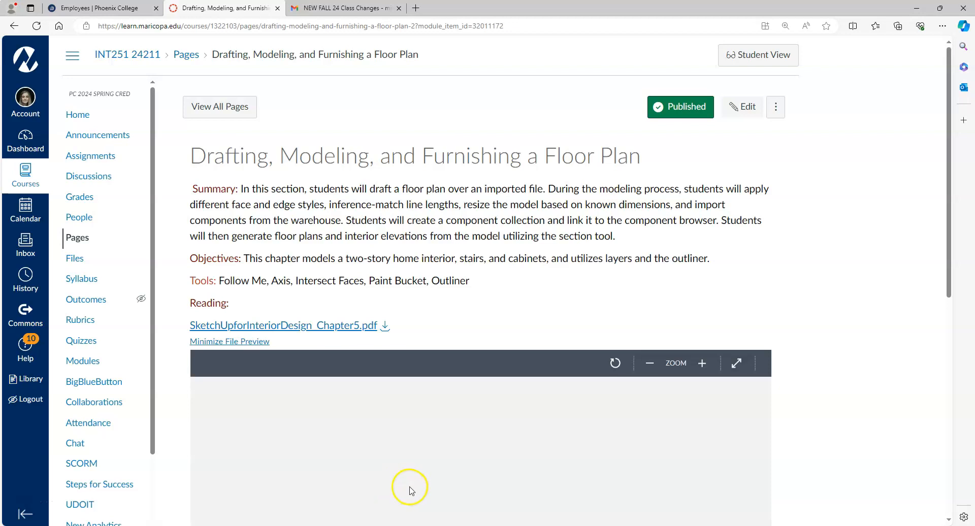
Step: Scroll down the floor plan reading and go on to the Exercise 8: Model from a Sketch assignment
drag(943, 76, 963, 300)
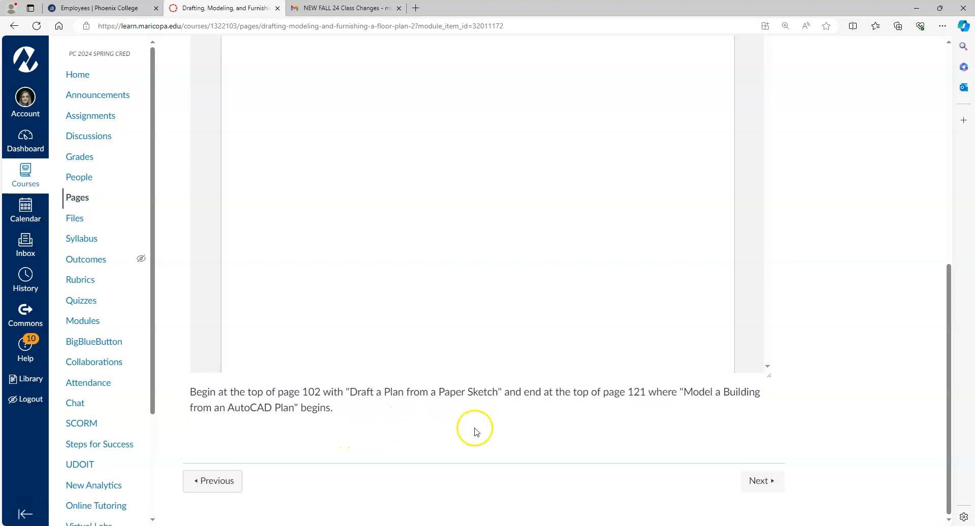
click(771, 480)
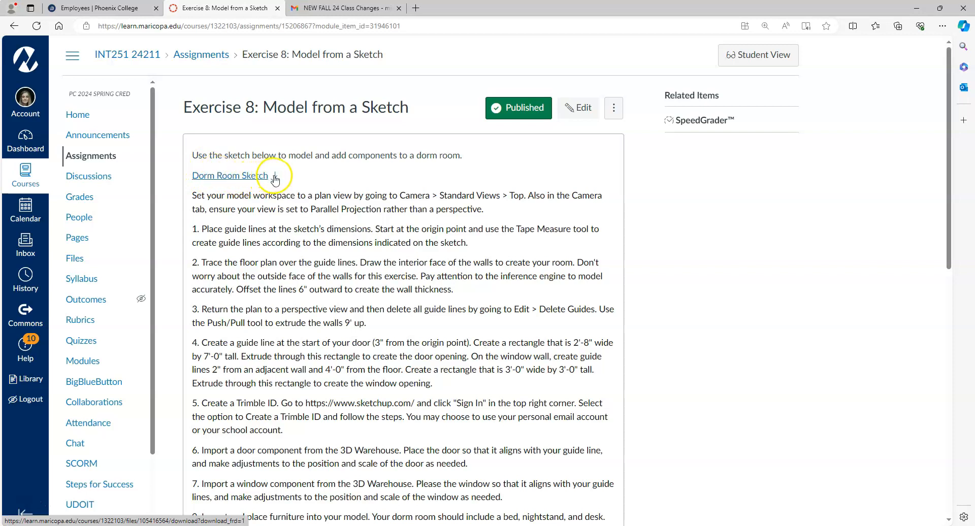
click(256, 175)
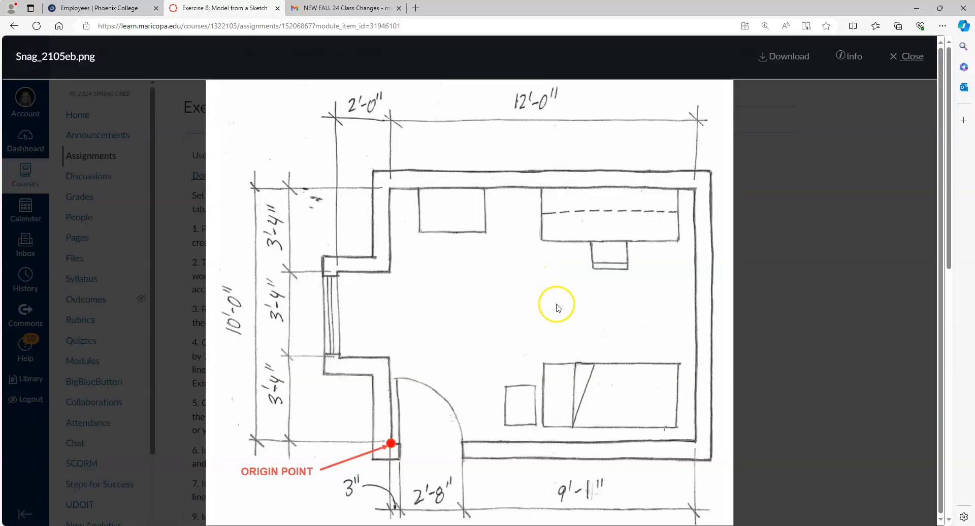
scroll(716, 247, down, 2)
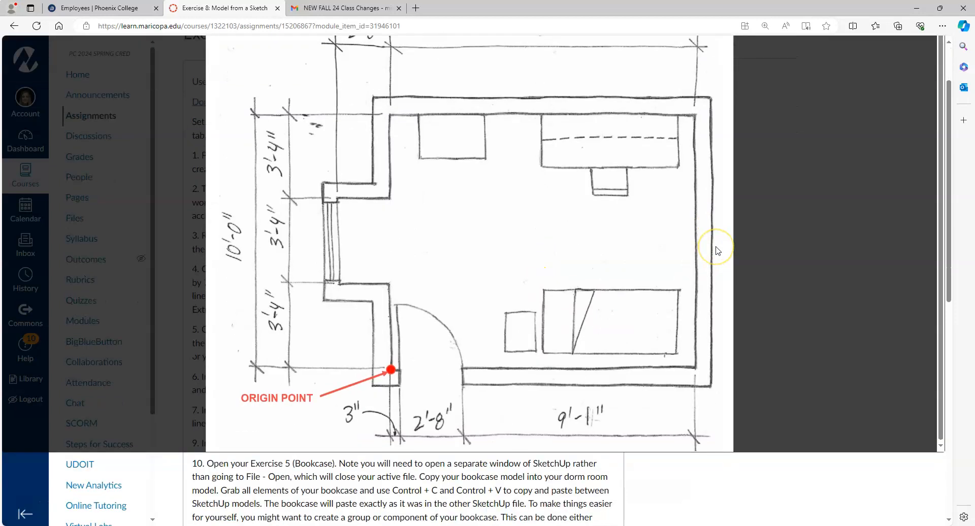
scroll(716, 250, up, 2)
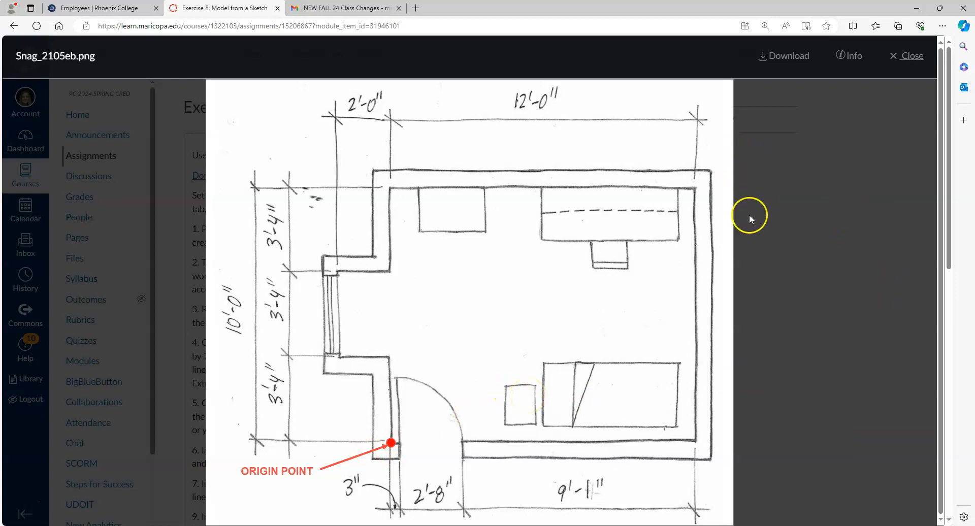
click(907, 57)
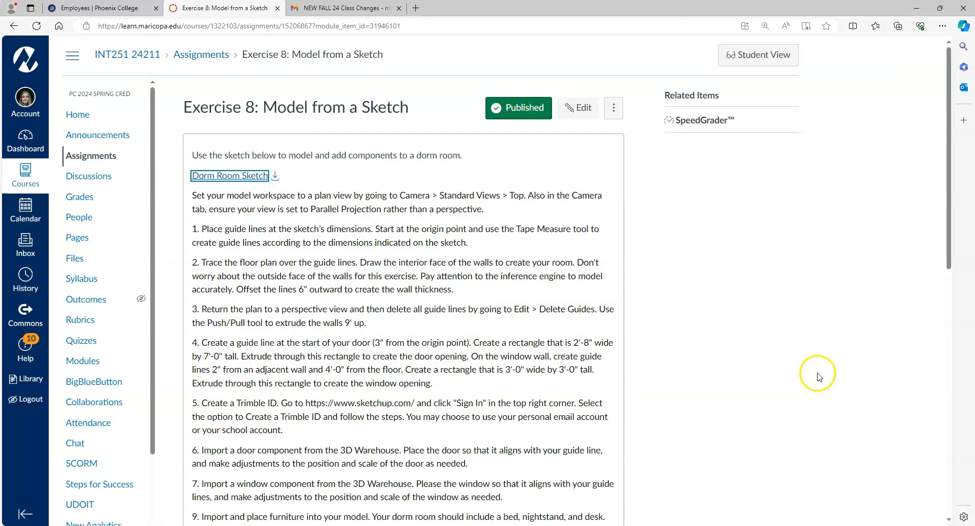
Step: Minimize the browser and delete the starter box, figure and group in SketchUp
click(917, 8)
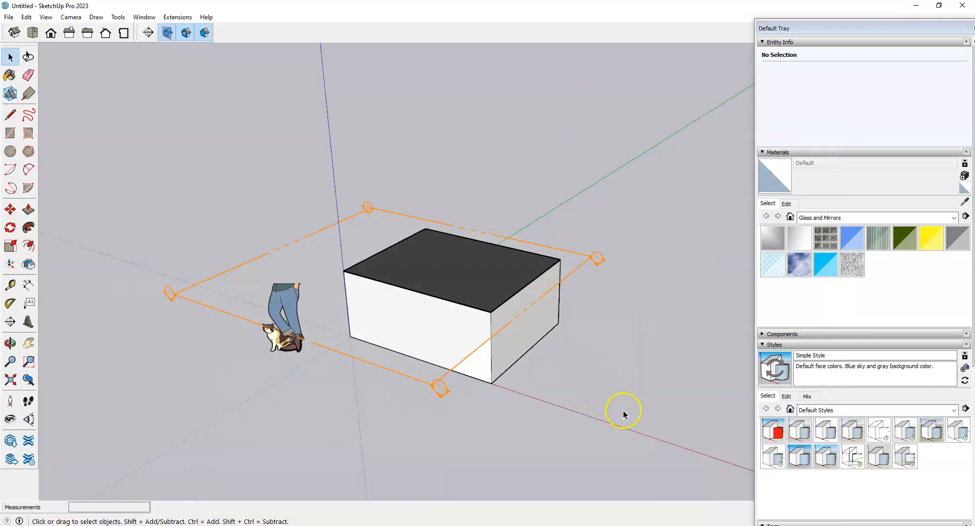
key(ctrl+a)
key(Delete)
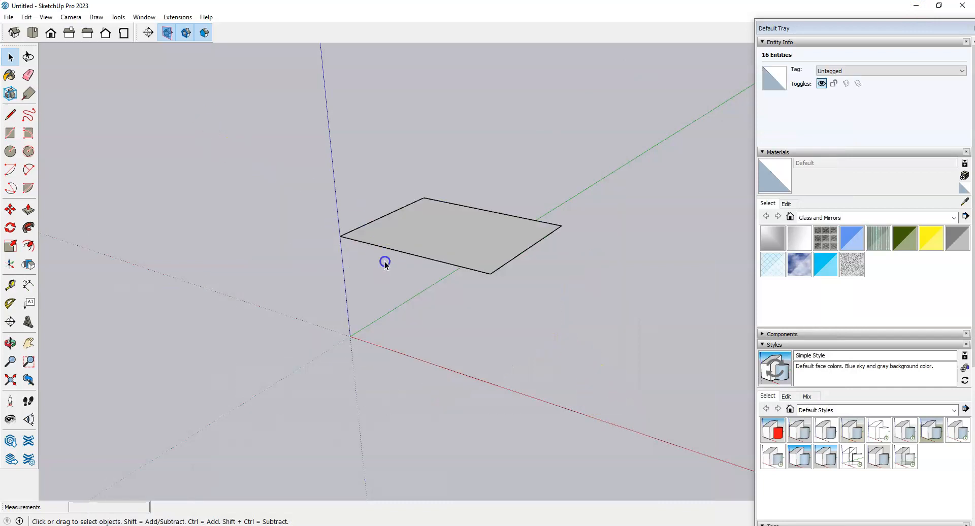
Step: Select and delete the leftover flat face so the model is empty
click(460, 259)
drag(533, 315, 387, 97)
key(Delete)
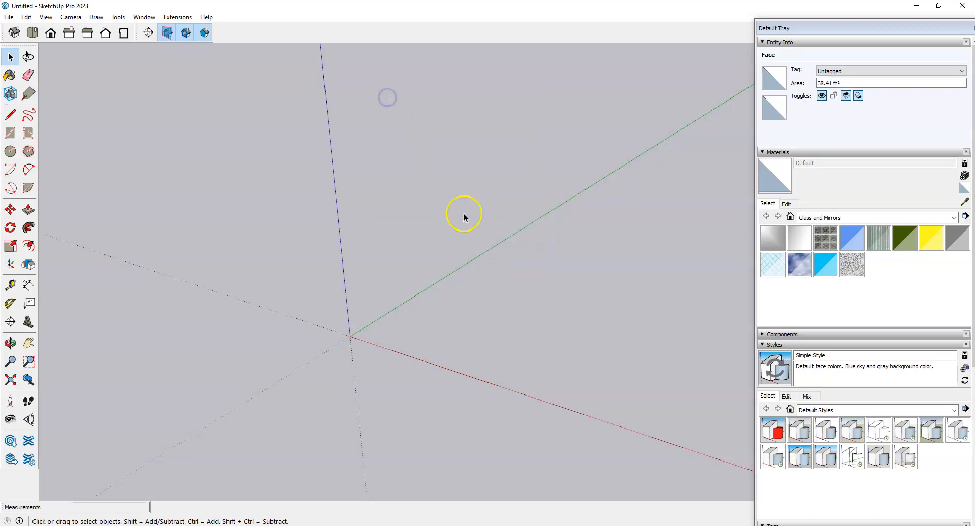
click(535, 323)
scroll(610, 299, up, 2)
click(432, 323)
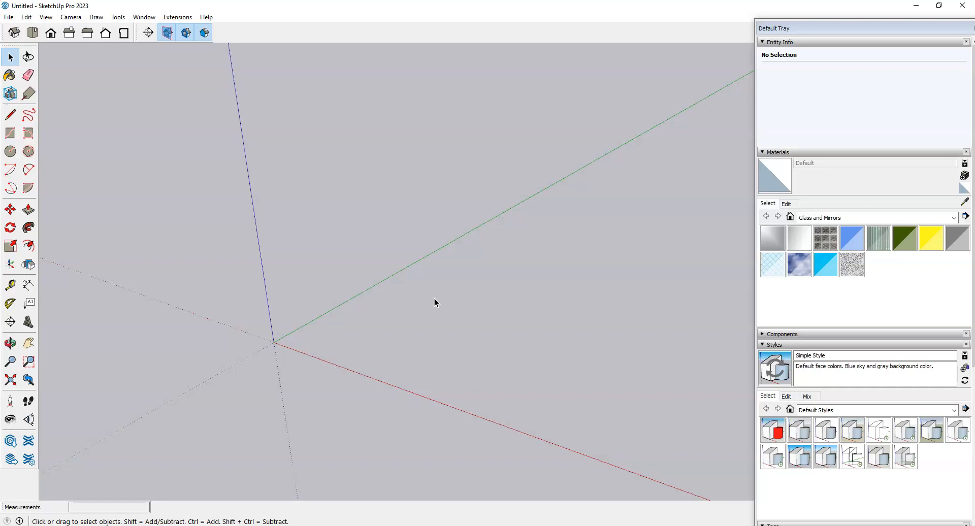
Step: Switch the camera to the Top standard view
middle_drag(493, 340, 522, 305)
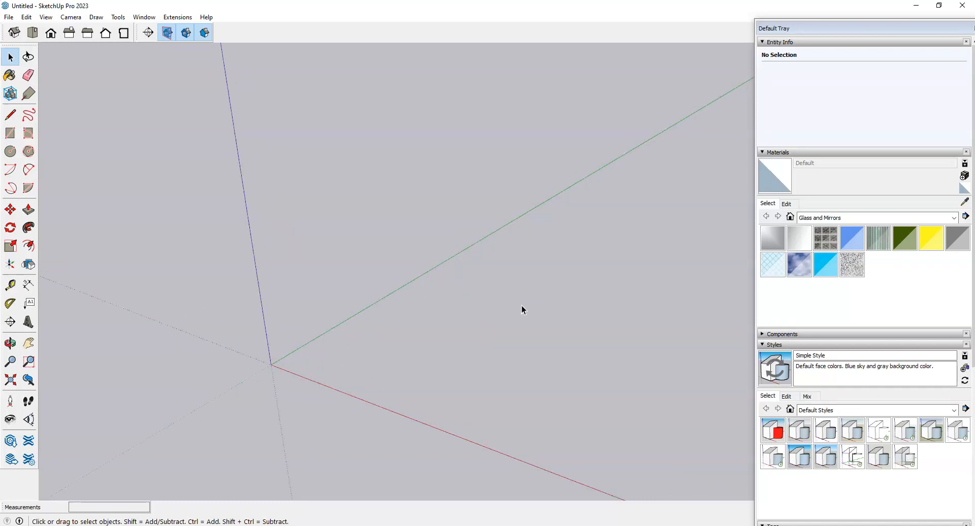
click(76, 18)
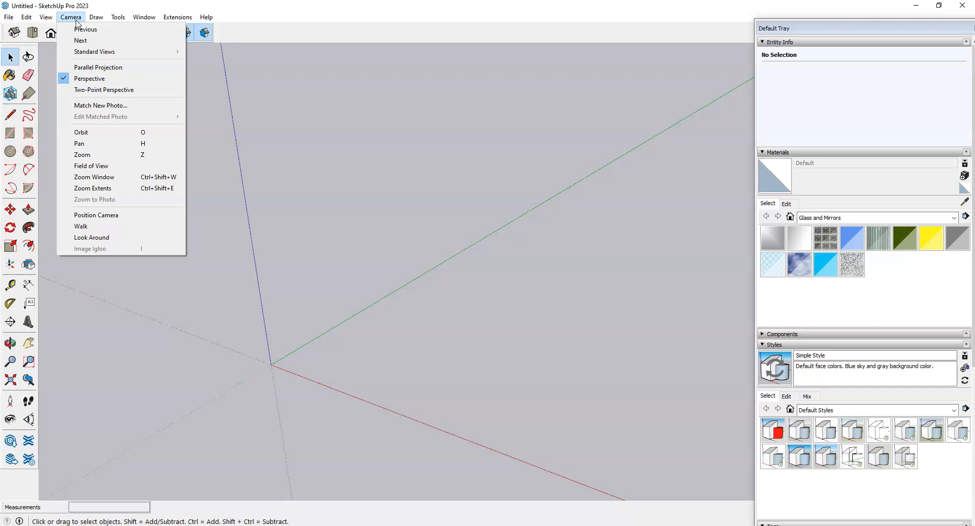
mouse_move(80, 52)
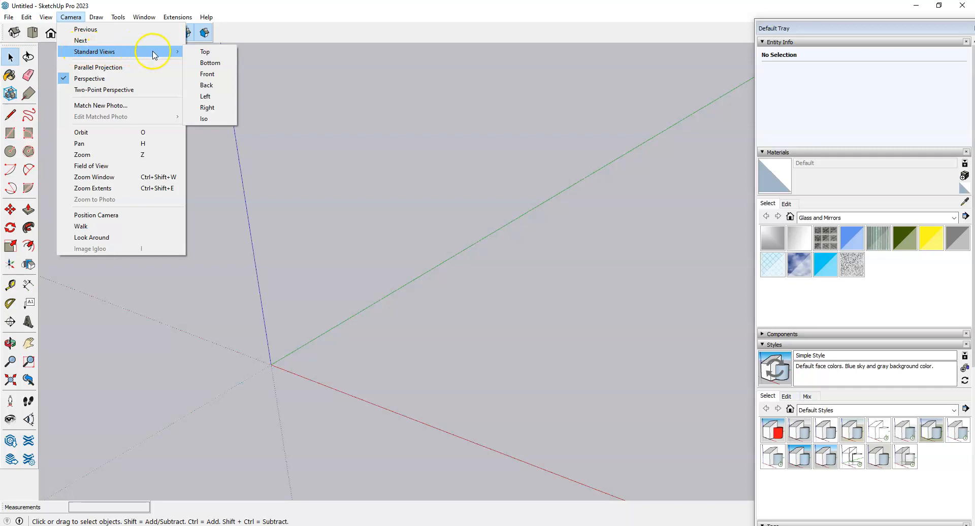
click(217, 55)
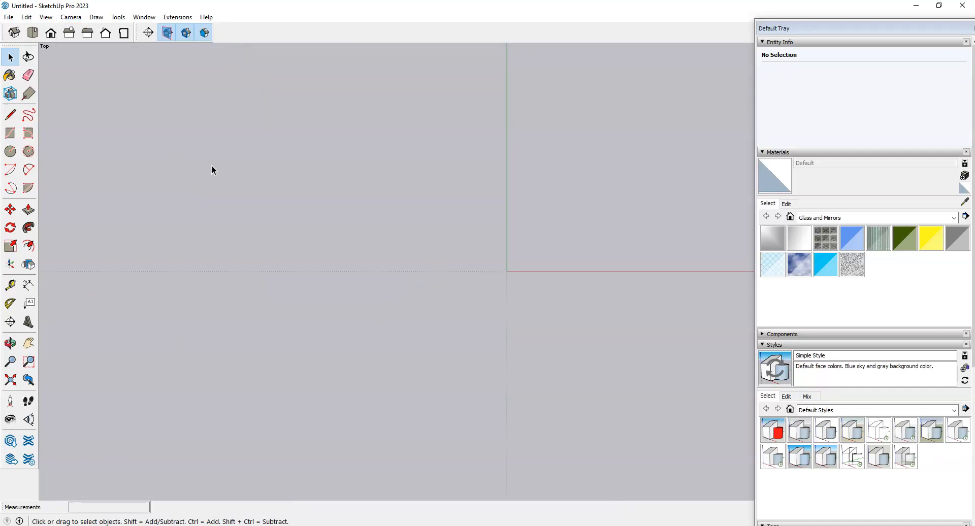
Step: Turn on Parallel Projection instead of perspective
click(77, 18)
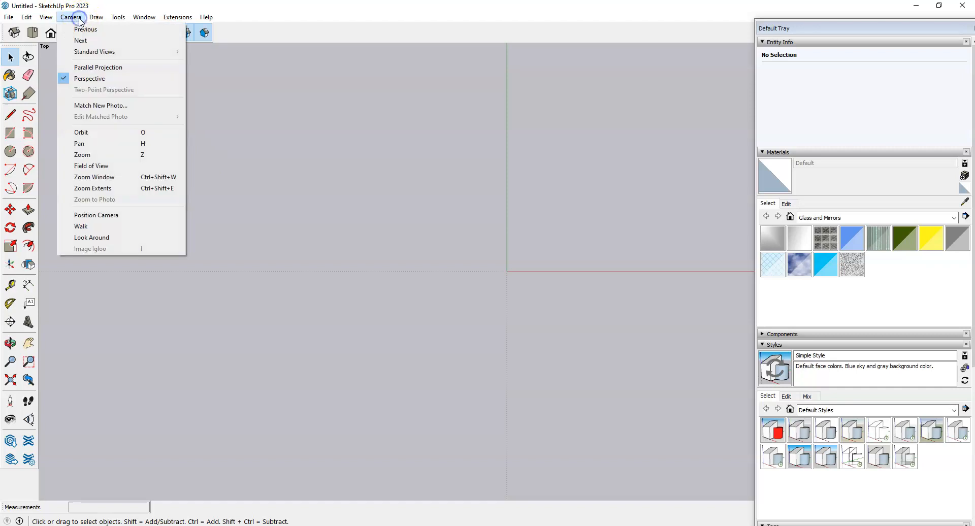
click(90, 69)
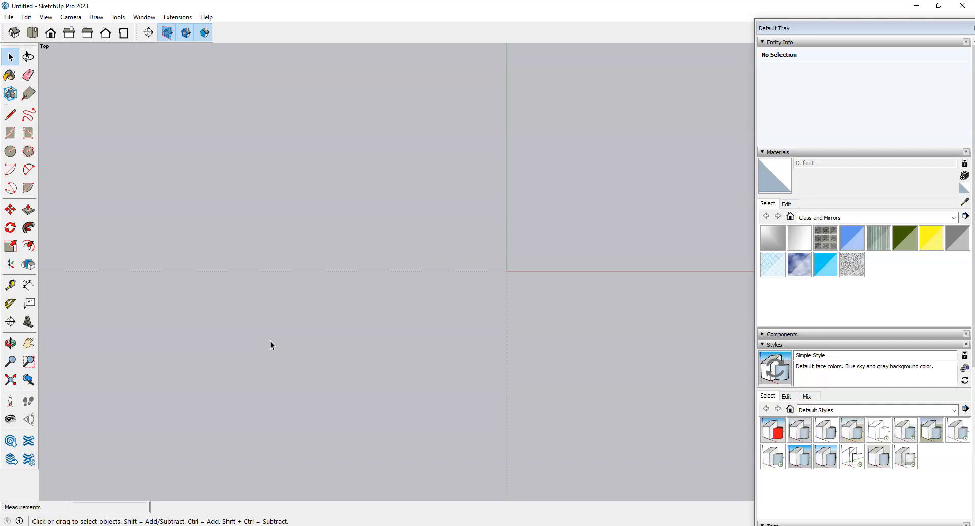
click(276, 357)
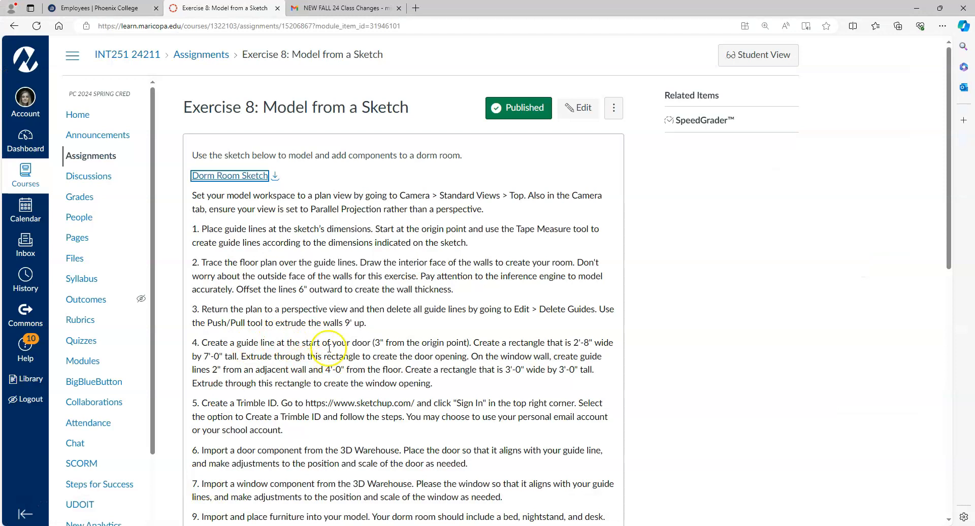
Step: Preview the Dorm Room Sketch, then back in SketchUp zoom in and pick Tape Measure (T)
click(236, 175)
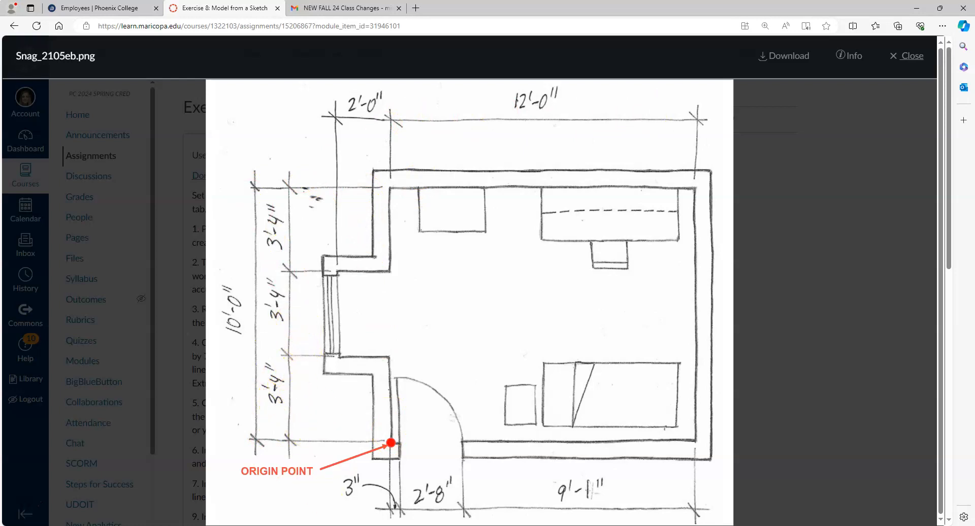
mouse_move(333, 525)
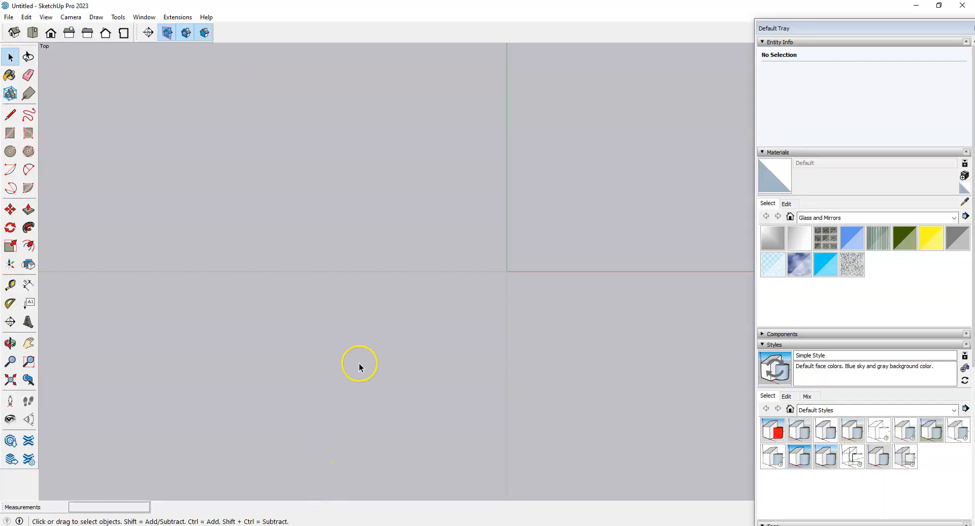
scroll(615, 207, up, 6)
scroll(456, 284, up, 1)
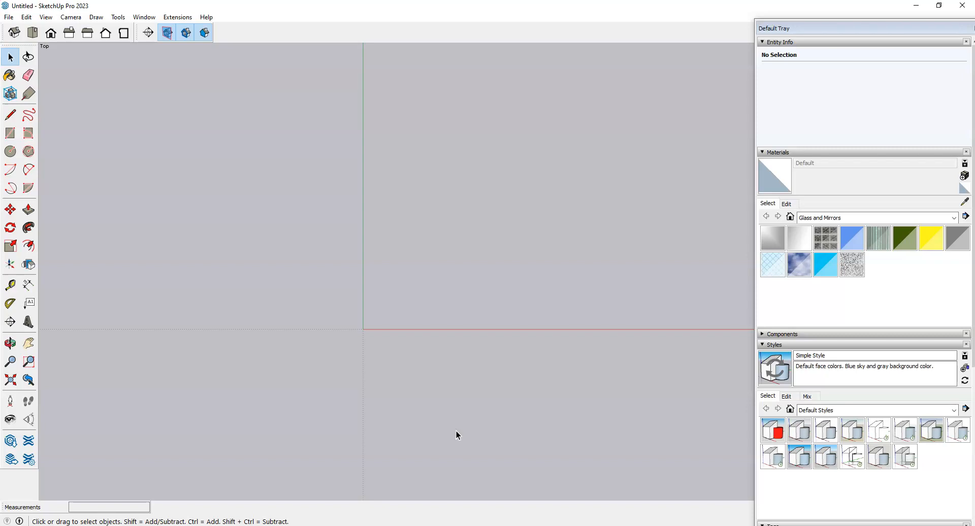
key(t)
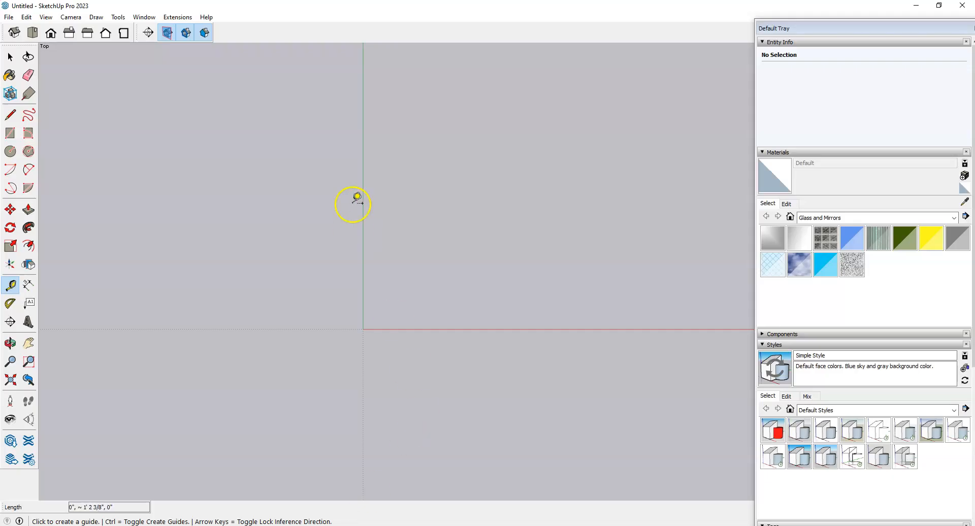
scroll(364, 266, up, 2)
scroll(415, 293, up, 2)
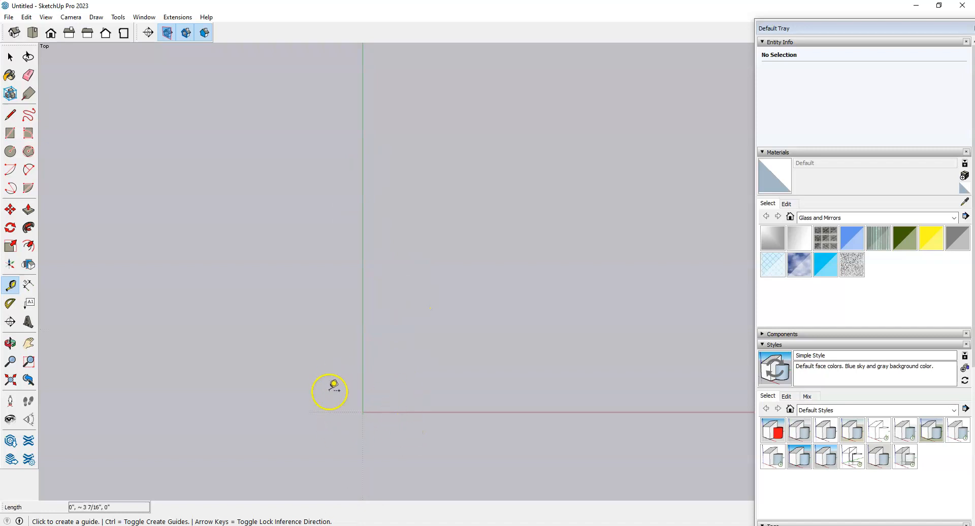
Step: Place a guide 2' from the green axis, checking the sketch for dimensions
click(365, 362)
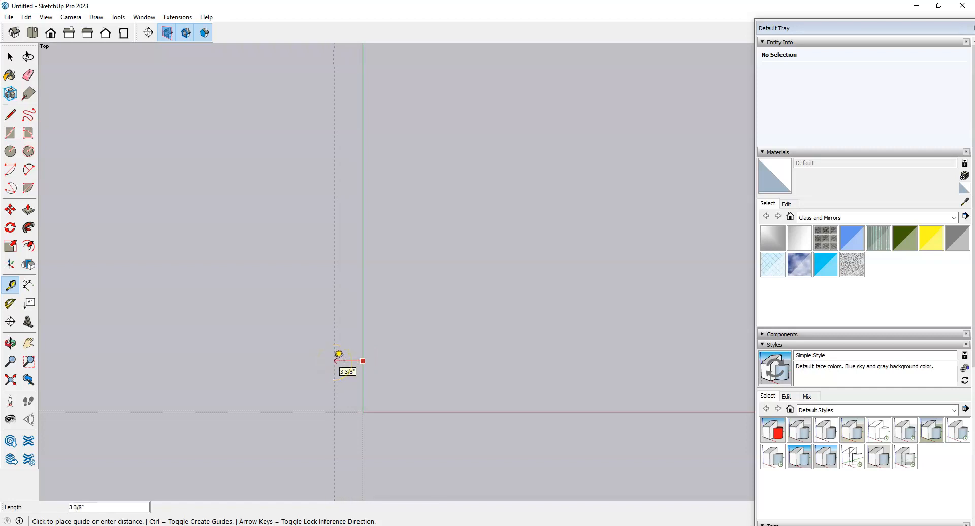
text(2')
key(Return)
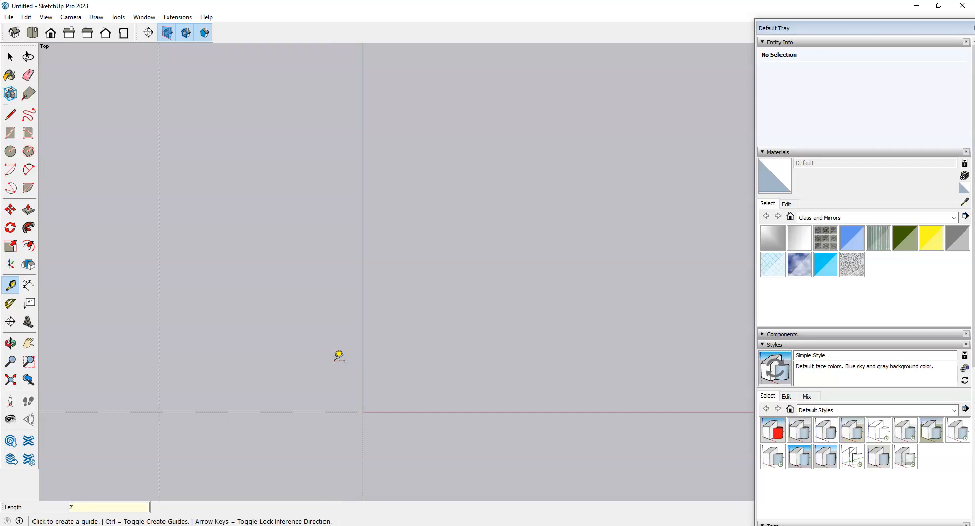
scroll(337, 386, down, 5)
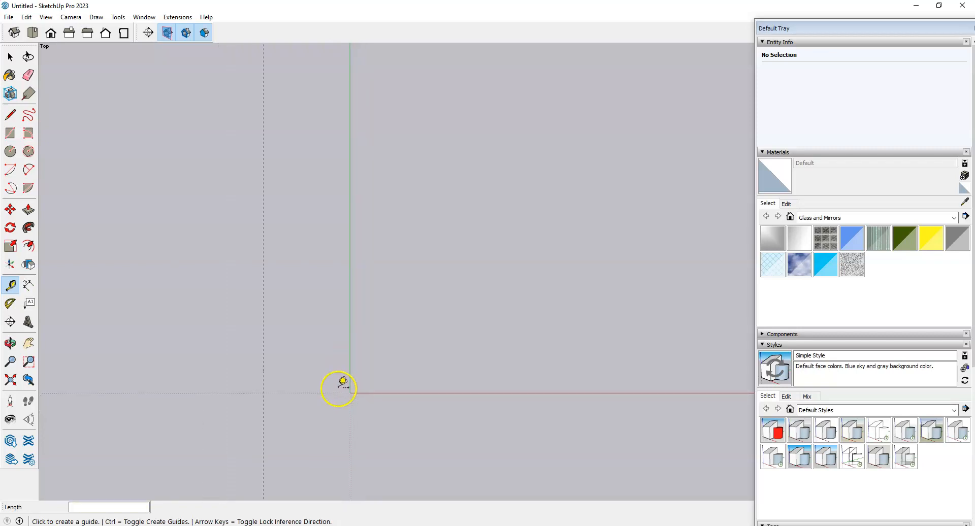
key(alt+Tab)
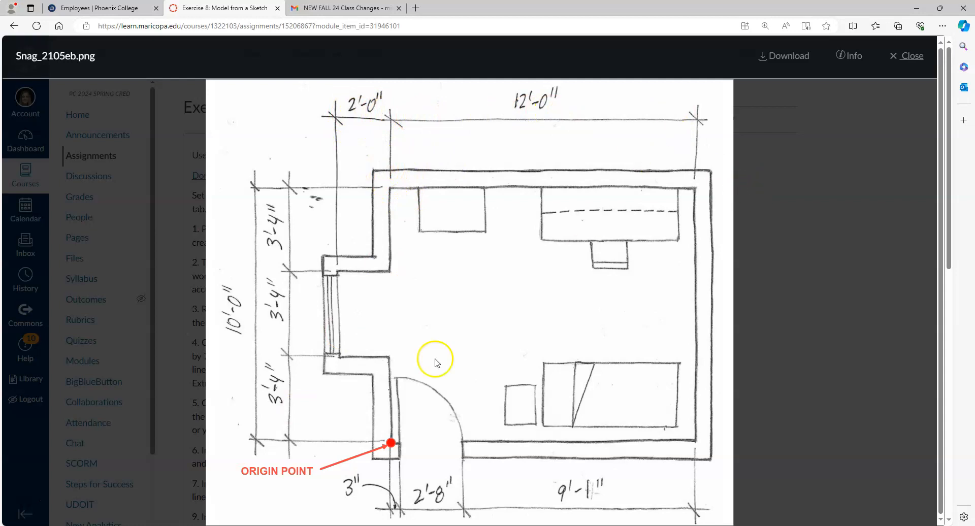
key(alt+Tab)
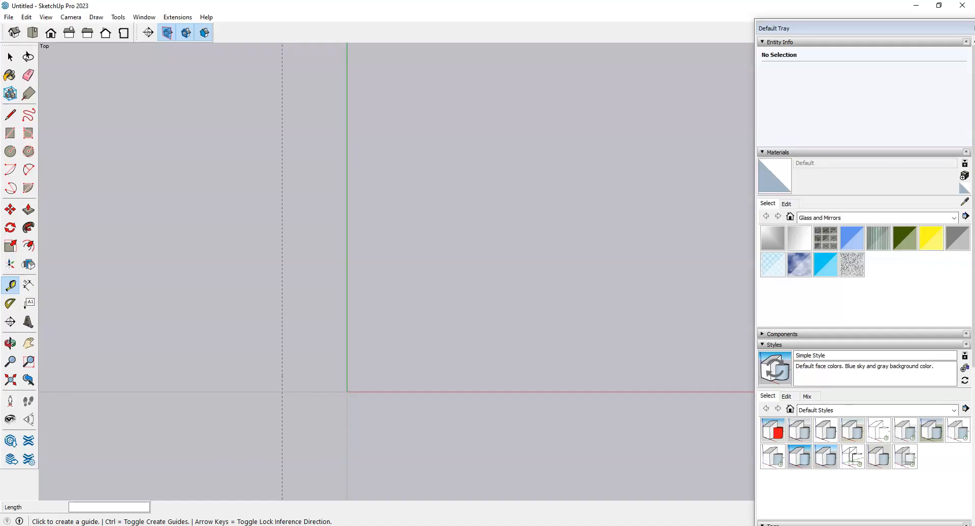
Step: Place a second guide 12' from the green axis and bring up the floor-plan sketch
click(347, 189)
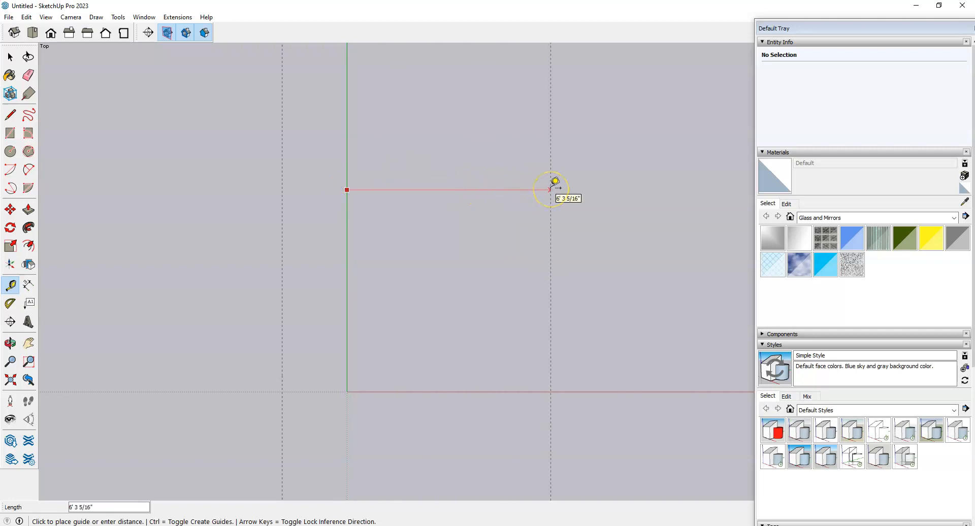
text(12)
key(Return)
scroll(293, 285, up, 2)
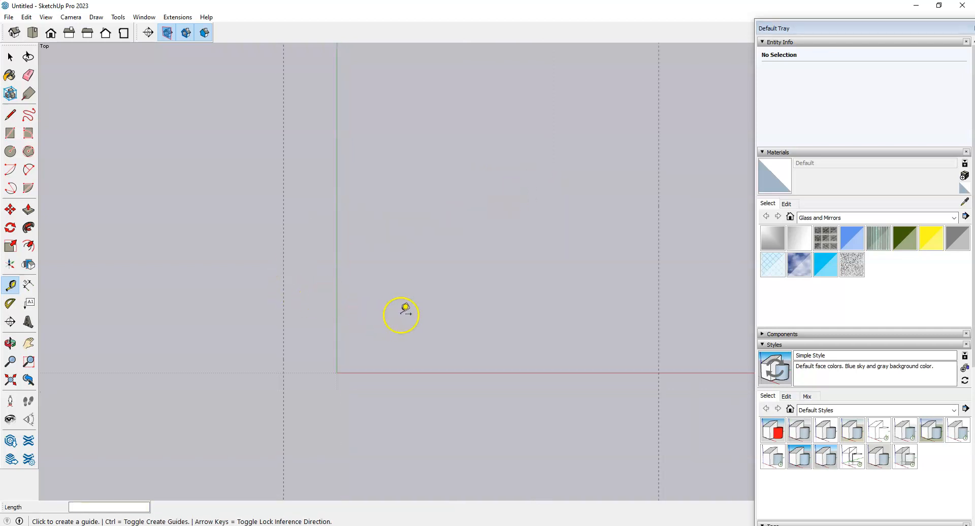
click(22, 506)
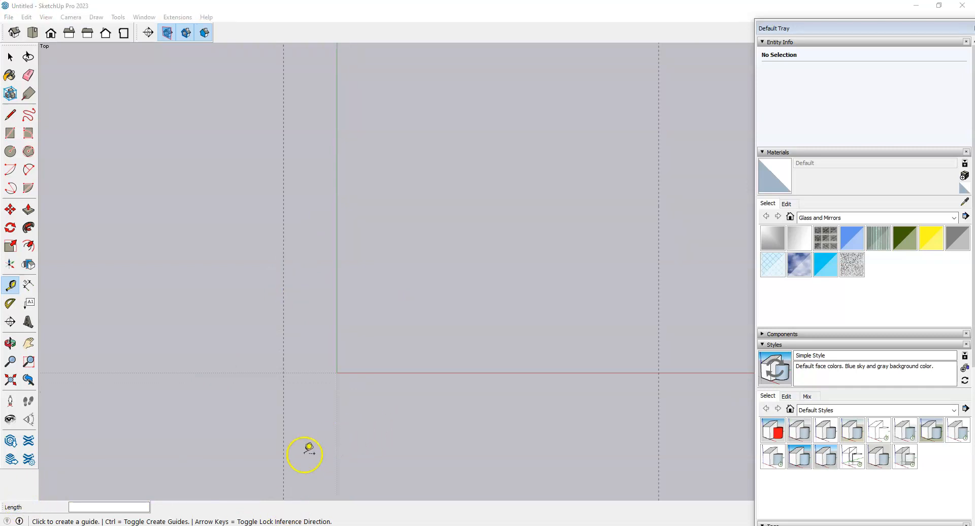
click(229, 525)
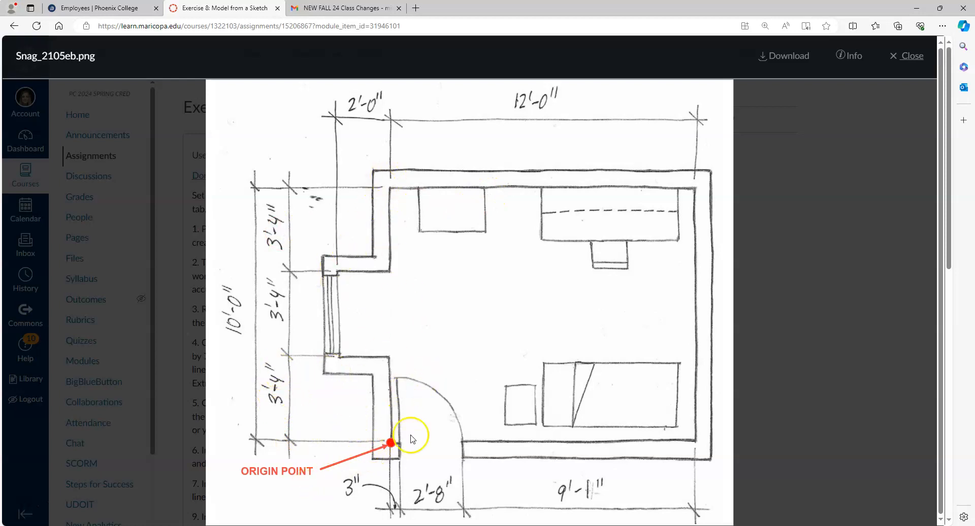
Step: Place a horizontal guide 3'4" above the origin
key(alt+Tab)
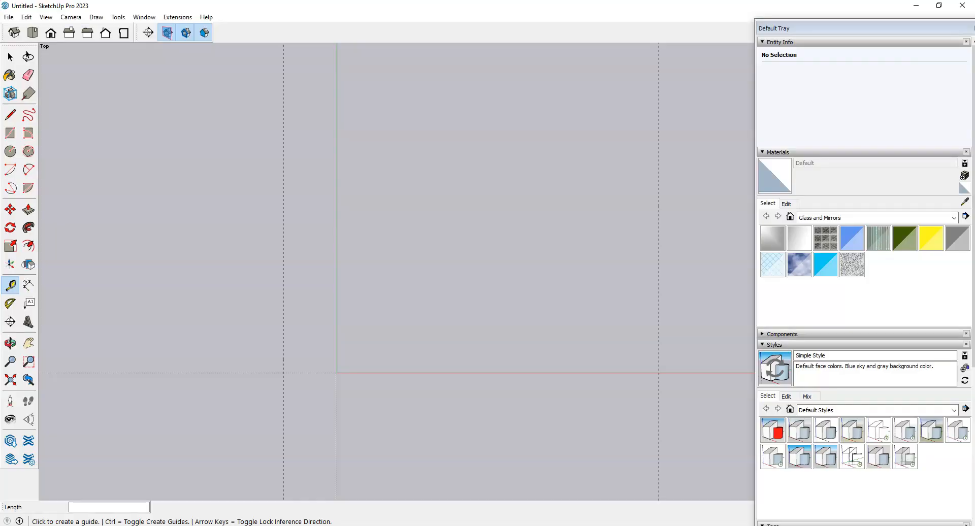
click(371, 372)
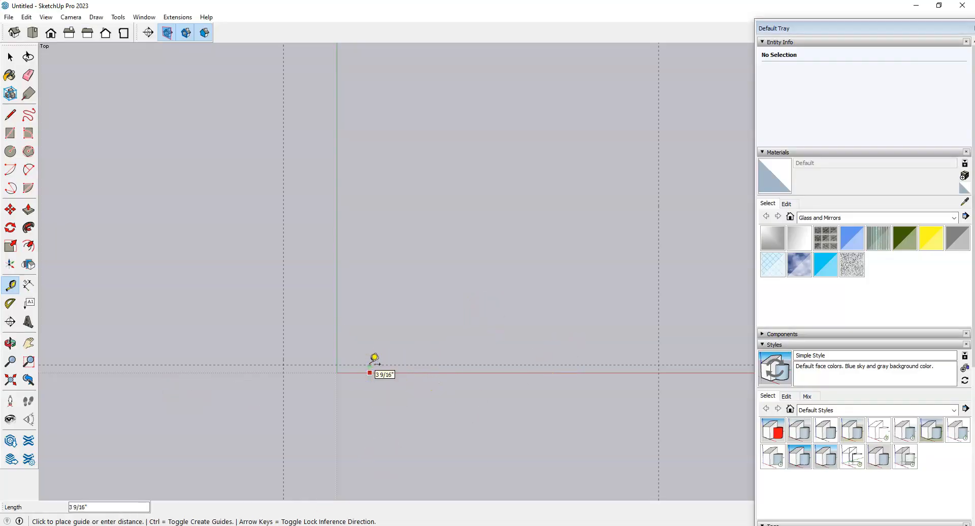
text(3'4)
key(Return)
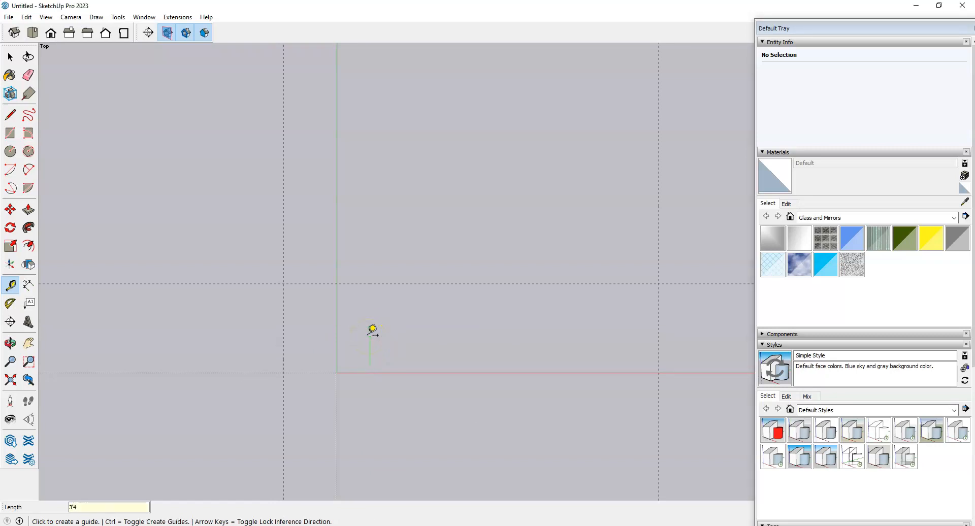
scroll(376, 336, down, 1)
scroll(391, 306, down, 3)
scroll(437, 135, up, 3)
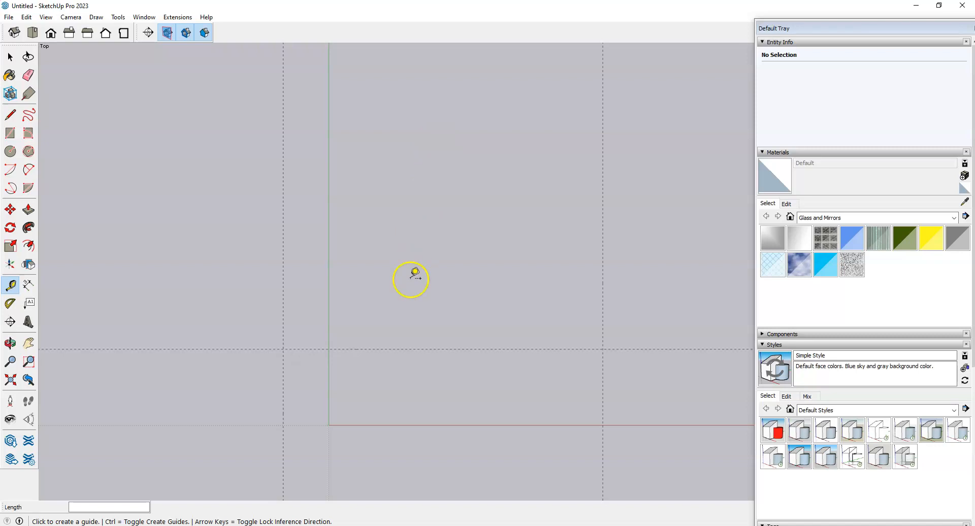
Step: Add two more guides 3'4" apart up to 10', then recheck the sketch
click(396, 348)
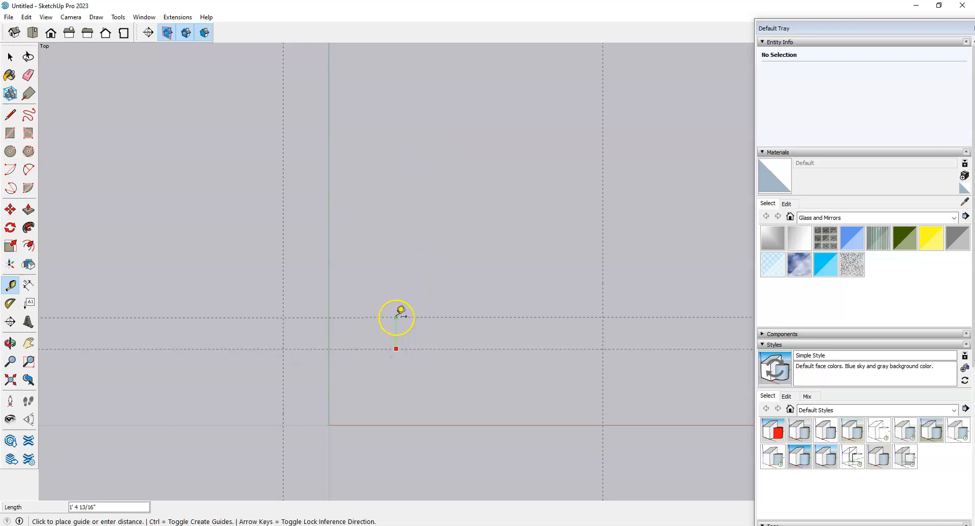
text(3'4)
key(Return)
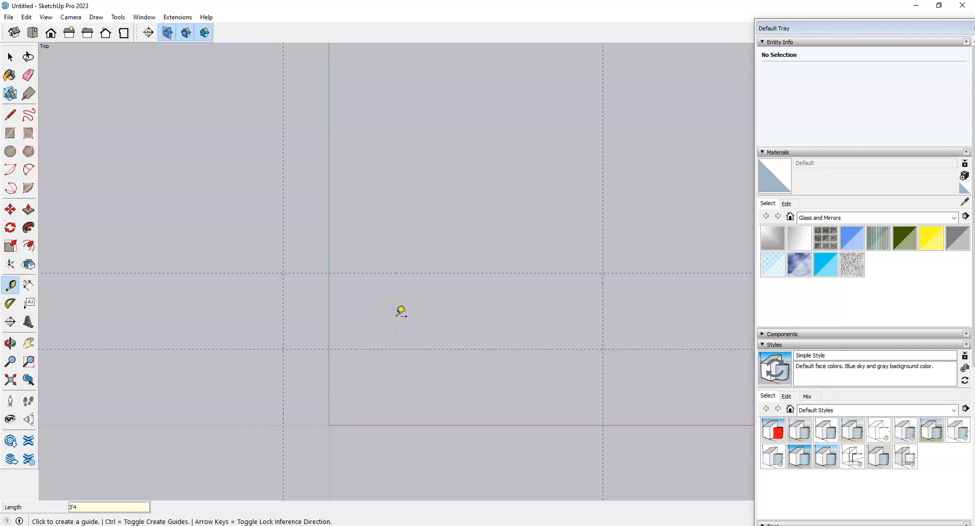
click(410, 273)
click(410, 273)
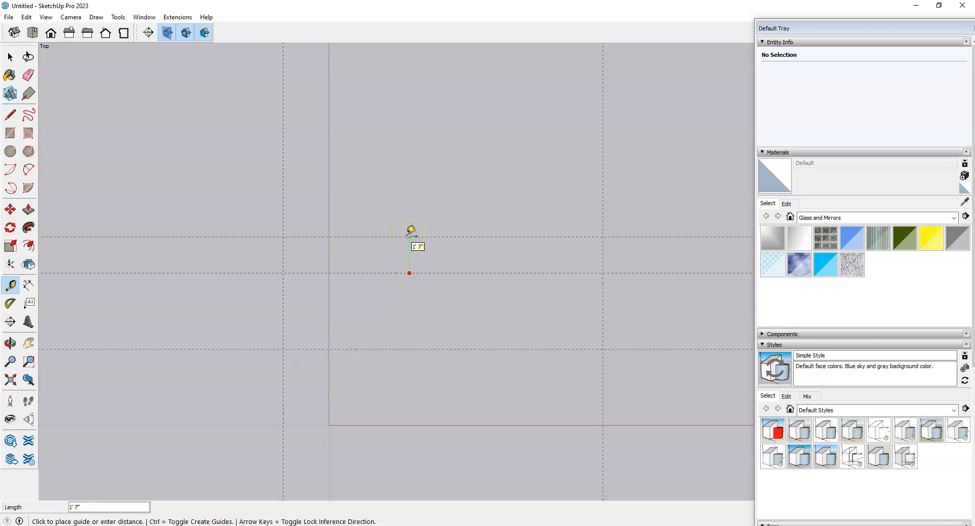
key(Return)
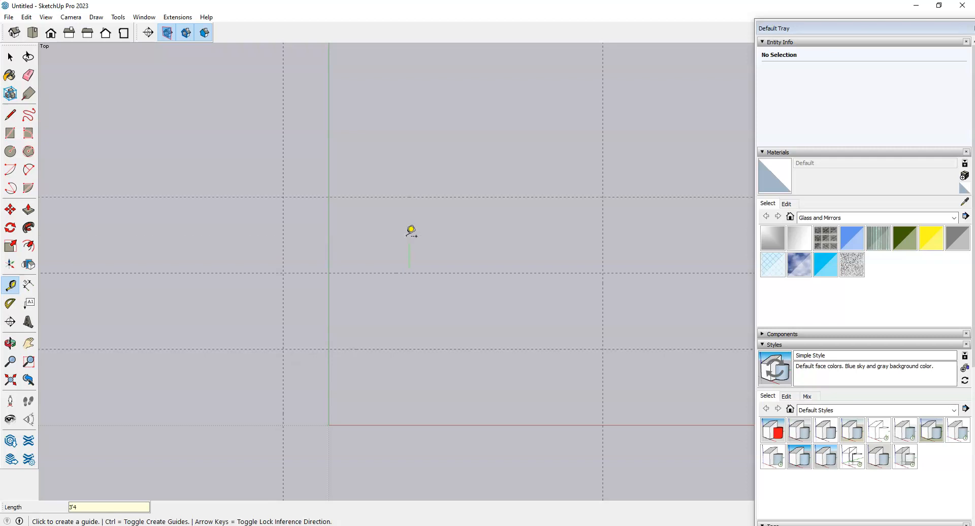
scroll(219, 351, down, 3)
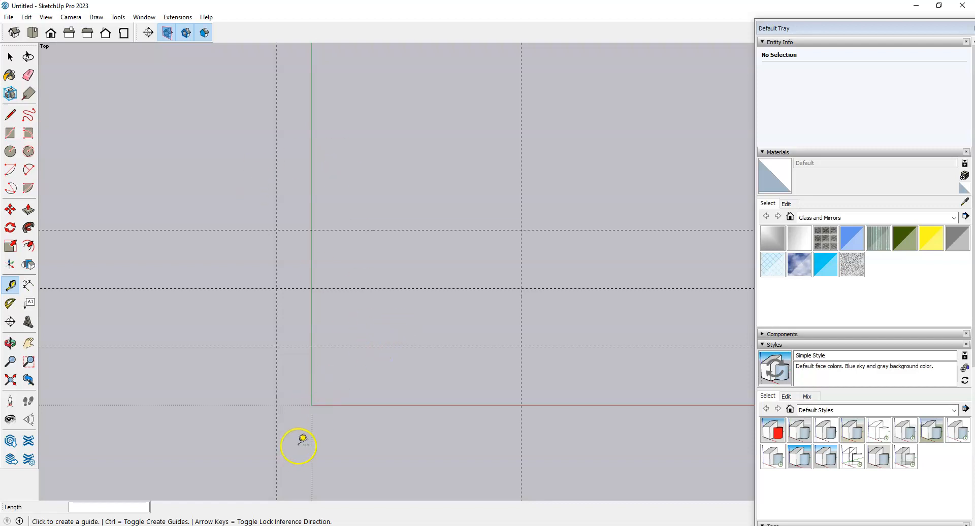
key(alt+Tab)
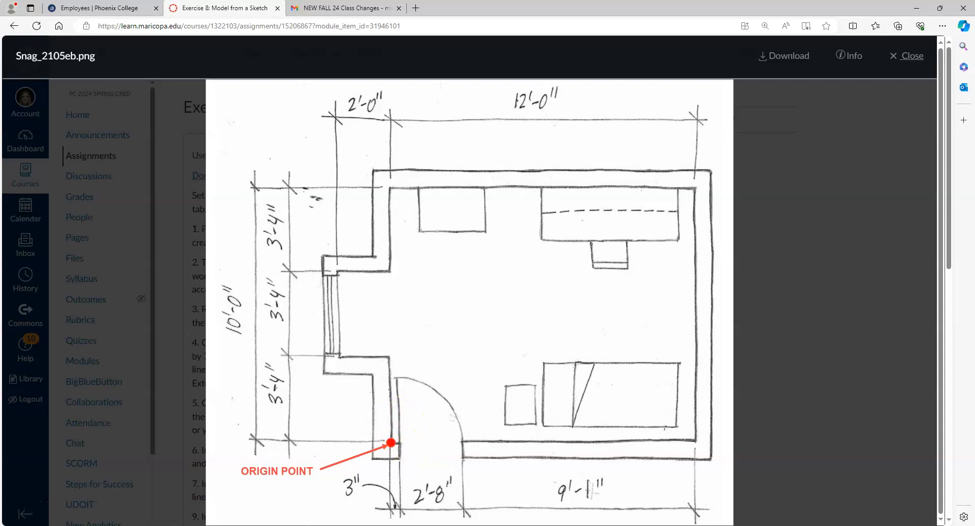
click(917, 8)
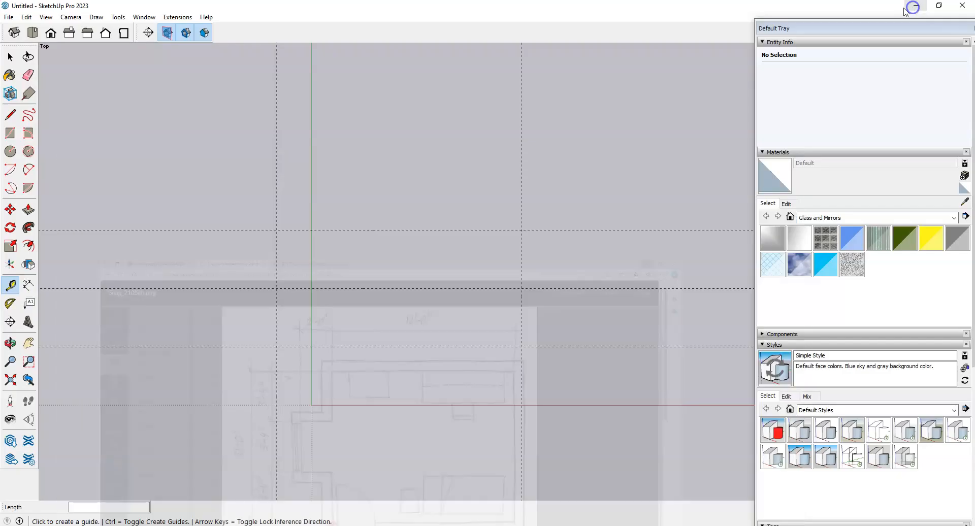
middle_click(297, 404)
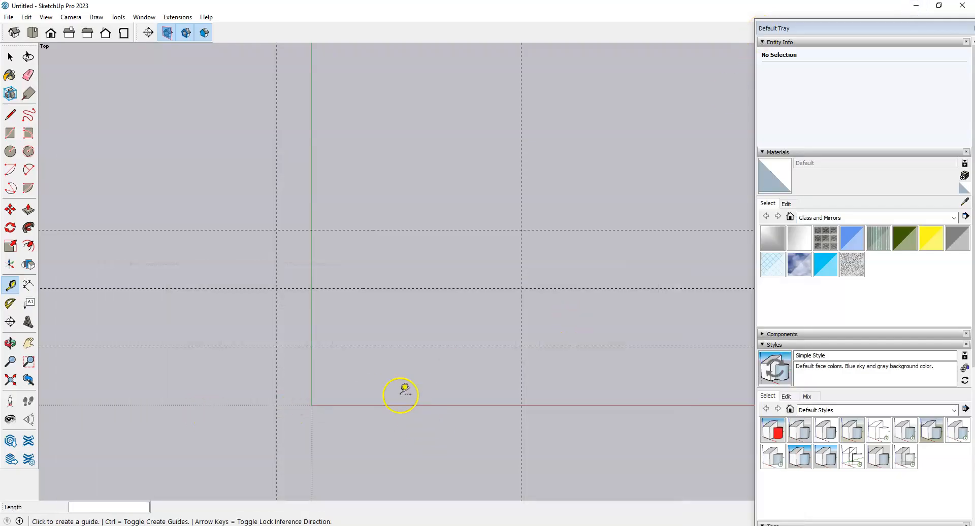
Step: Trace the floor outline along the guides from the origin, including the 2' bump-out and 12' back wall
key(l)
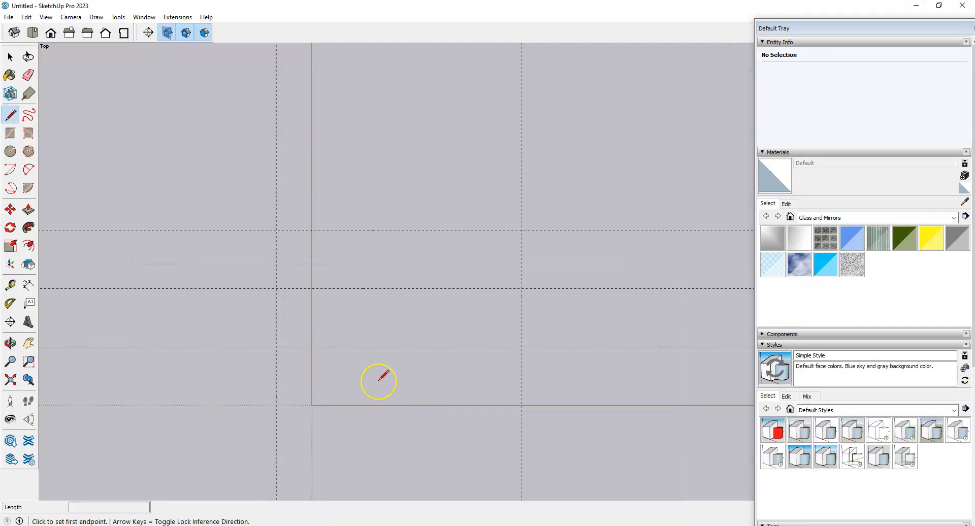
click(311, 405)
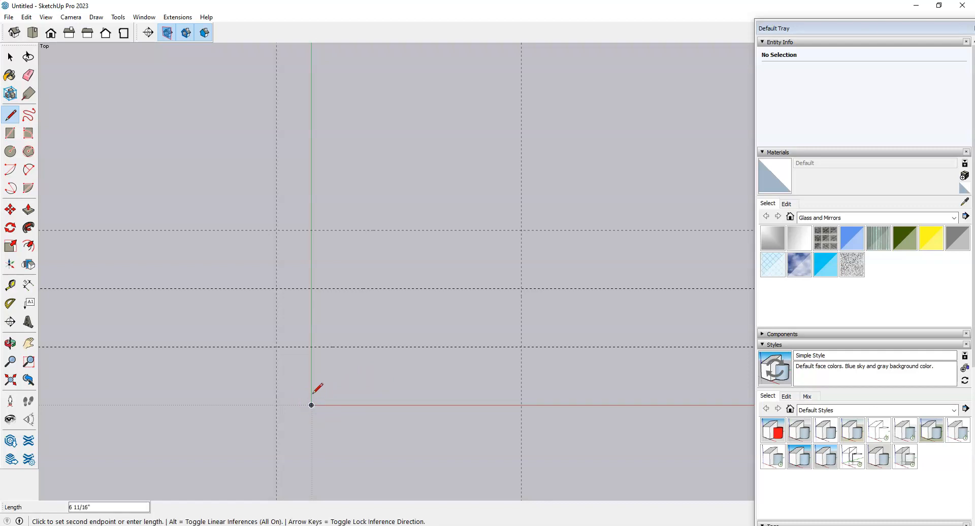
click(311, 347)
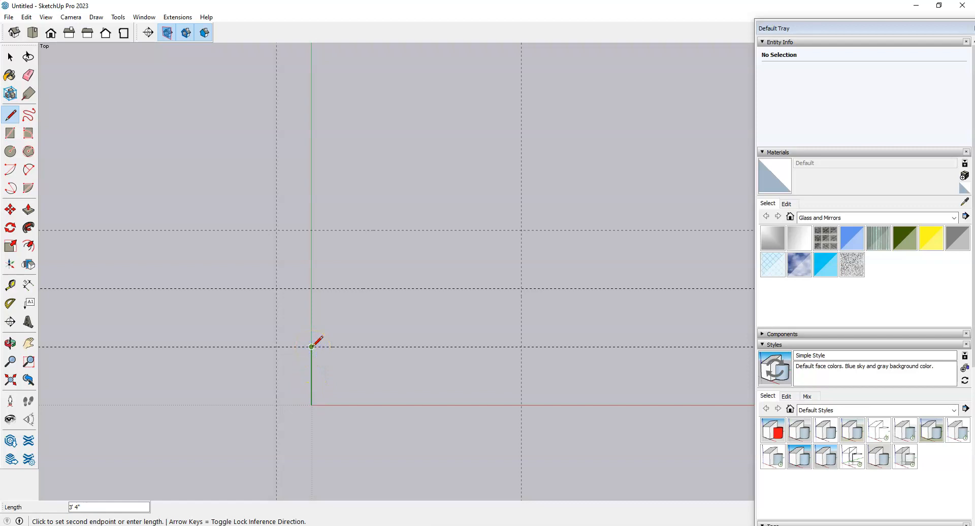
click(277, 347)
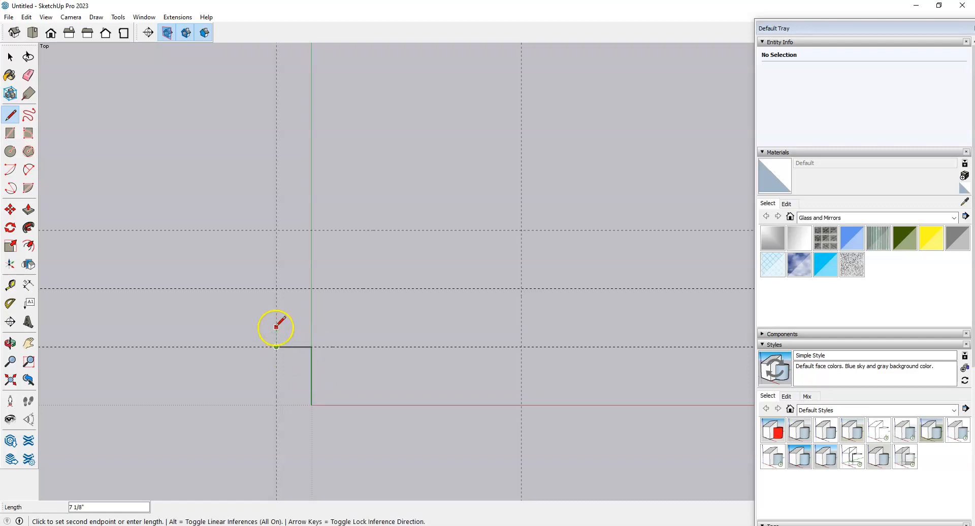
click(276, 288)
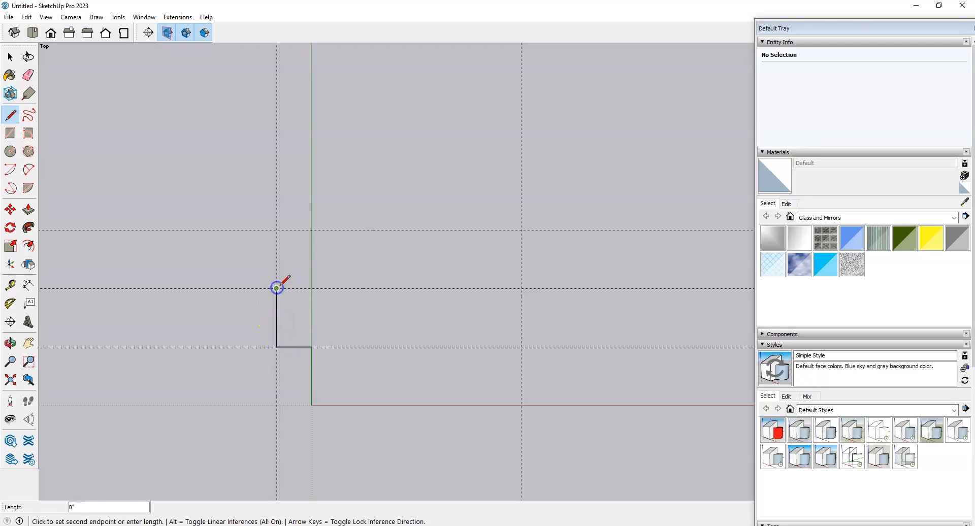
click(312, 288)
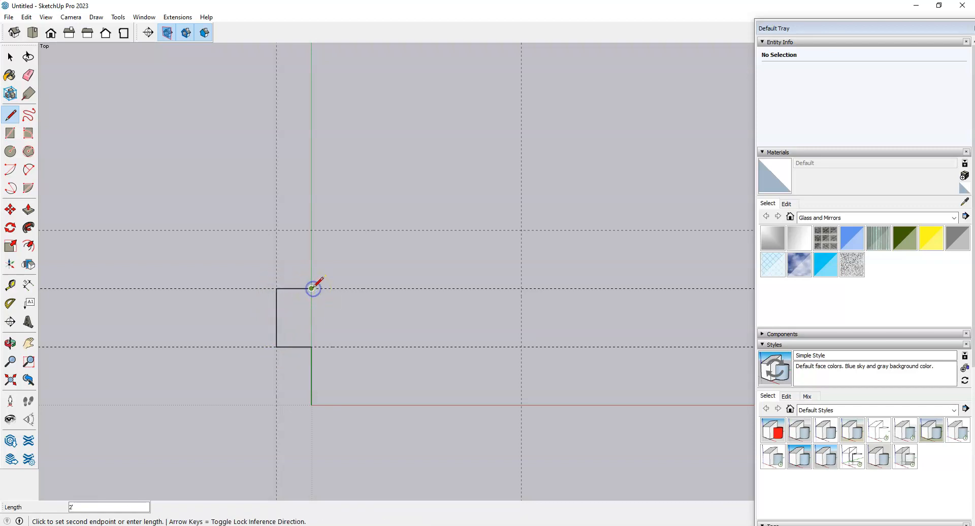
click(311, 230)
click(522, 229)
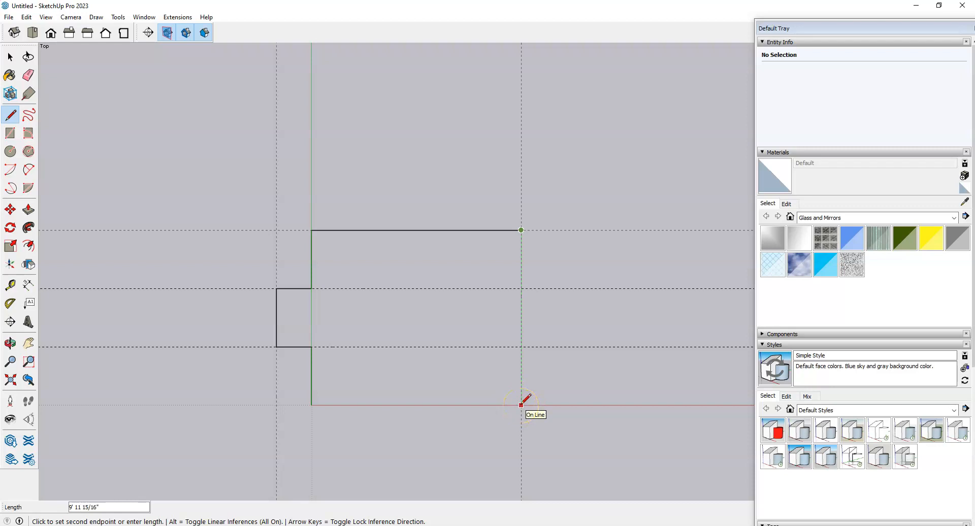
click(534, 406)
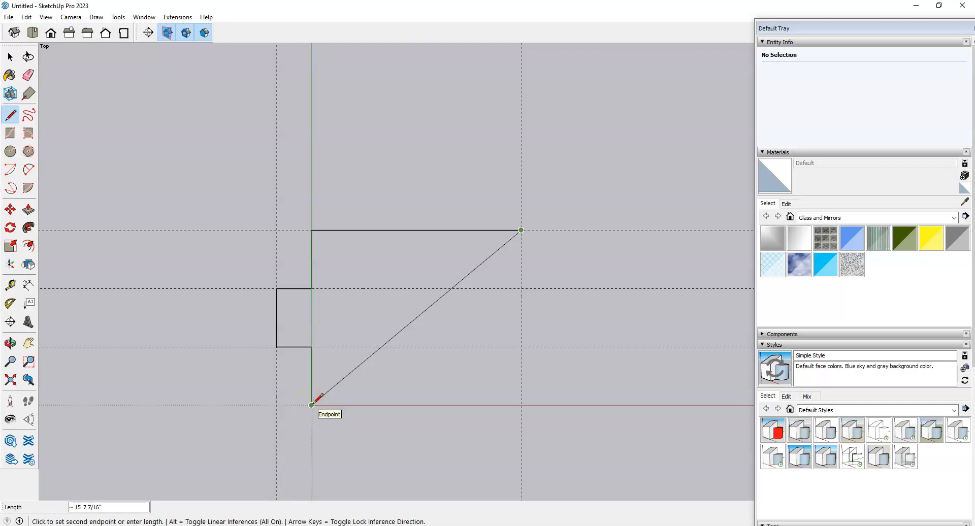
drag(323, 401, 521, 405)
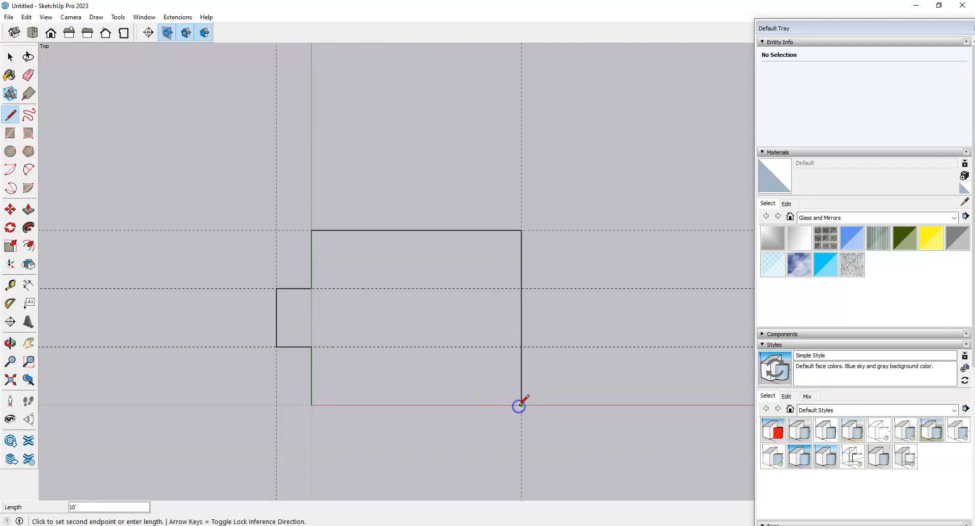
click(313, 405)
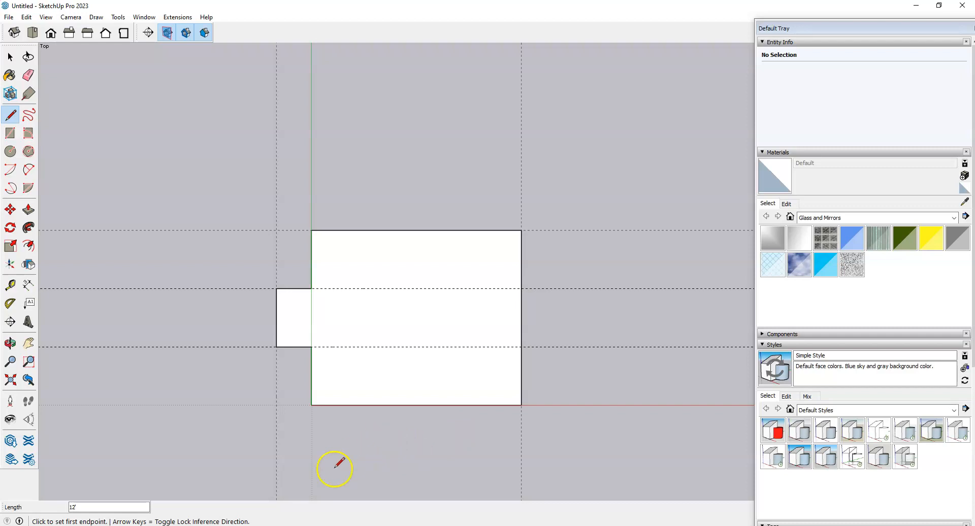
Step: Check the floor-plan sketch again and return to the room model
click(255, 525)
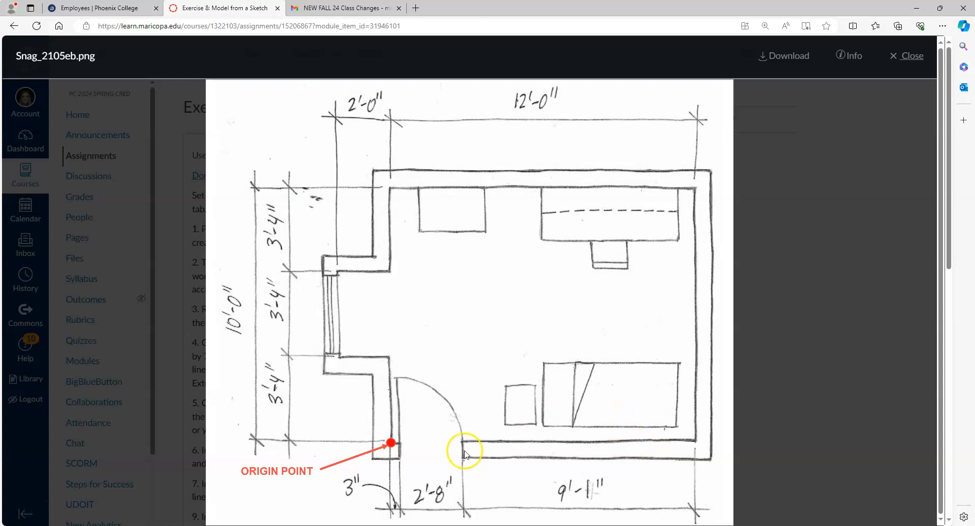
key(alt+Tab)
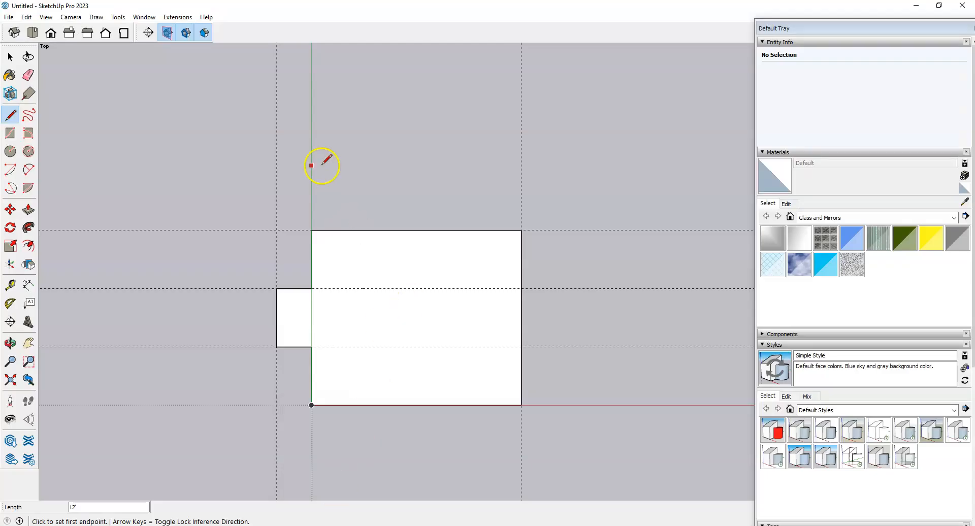
middle_click(323, 230)
scroll(414, 297, up, 1)
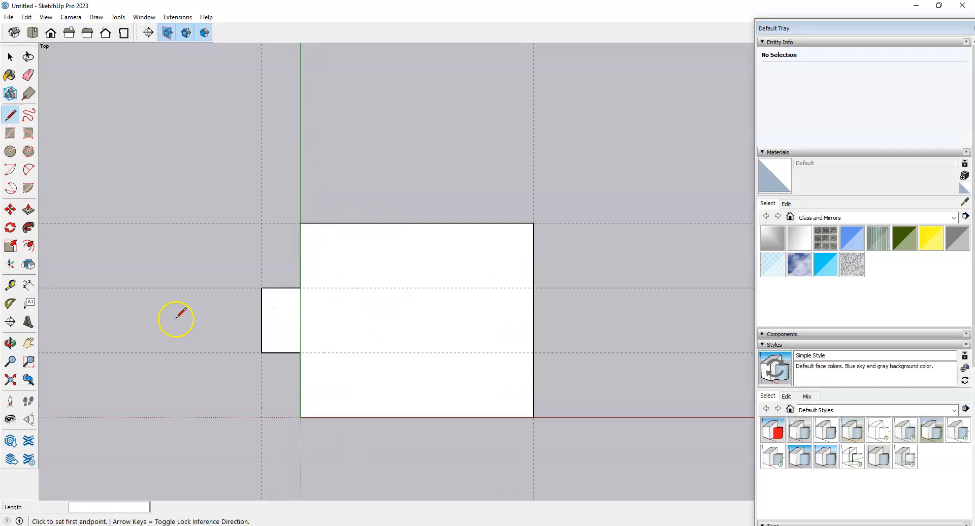
Step: Offset the floor outline outward by 6" for the wall thickness
click(29, 246)
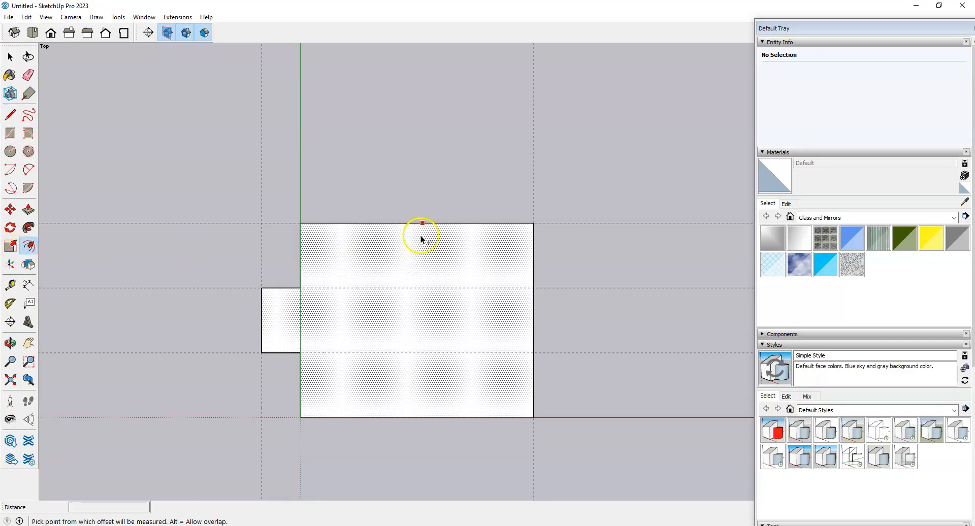
click(447, 238)
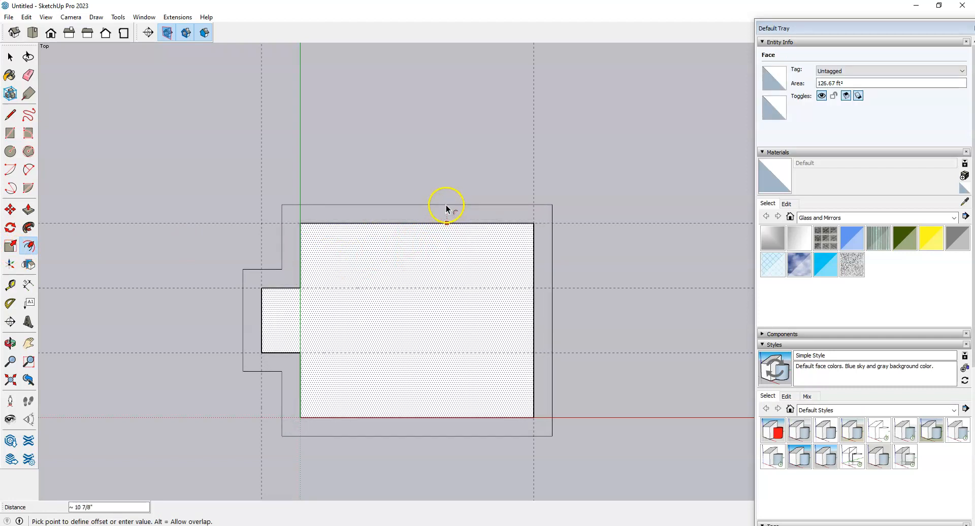
text(6)
key(Return)
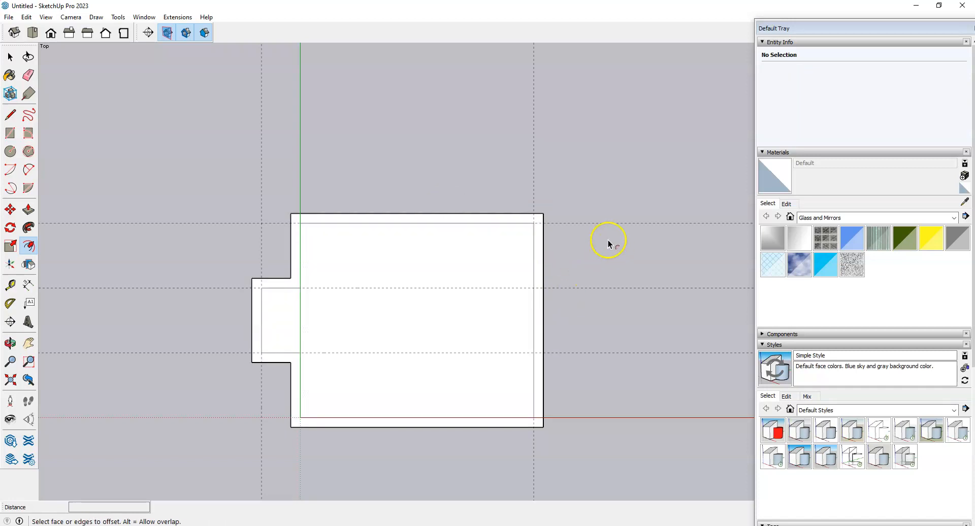
key(space)
scroll(584, 228, up, 4)
scroll(538, 206, down, 1)
scroll(496, 217, up, 2)
scroll(631, 147, down, 1)
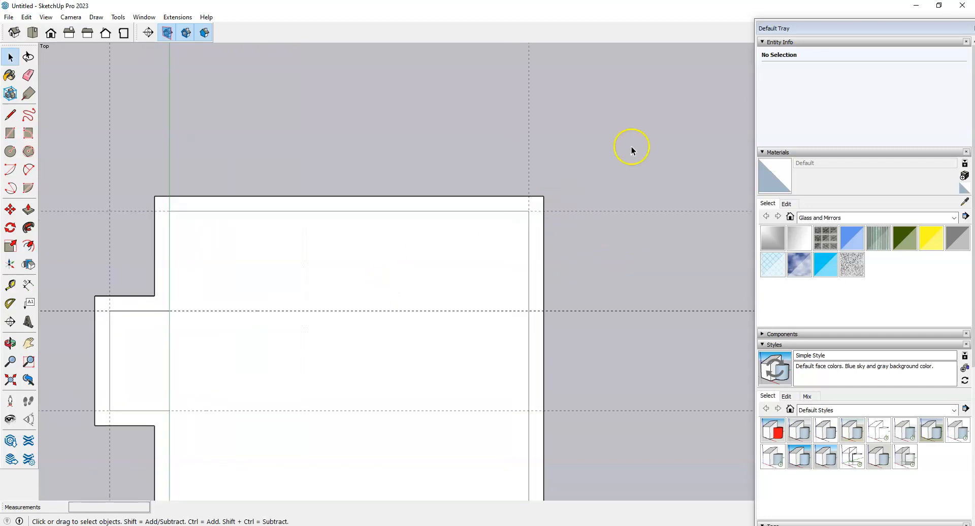
scroll(632, 147, down, 1)
Step: Select the outer wall ring, then undo the offset back to a single floor face
click(511, 233)
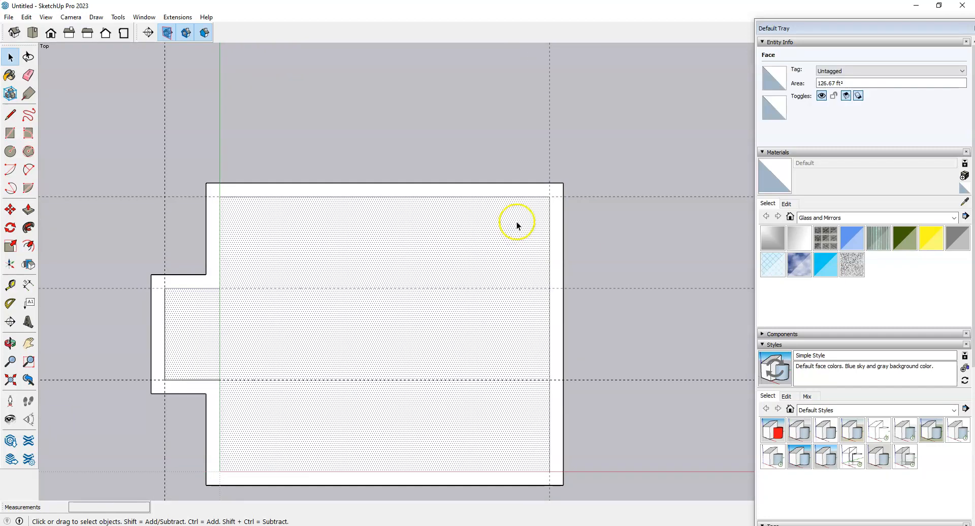
click(528, 189)
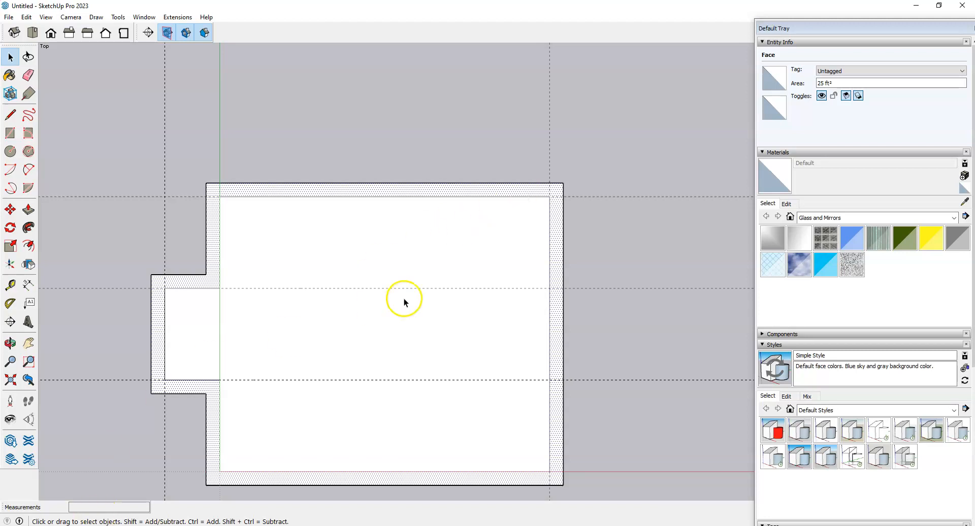
scroll(404, 298, down, 2)
key(ctrl+z)
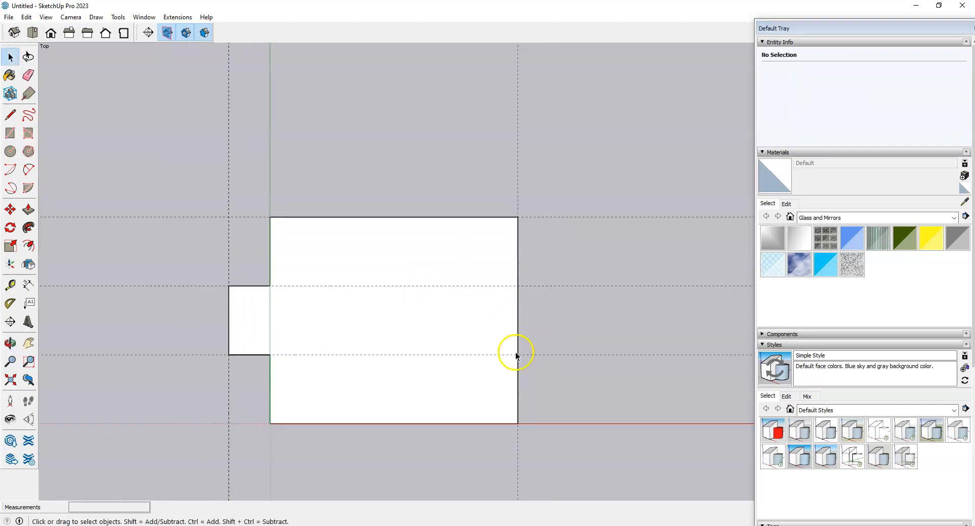
scroll(337, 353, up, 1)
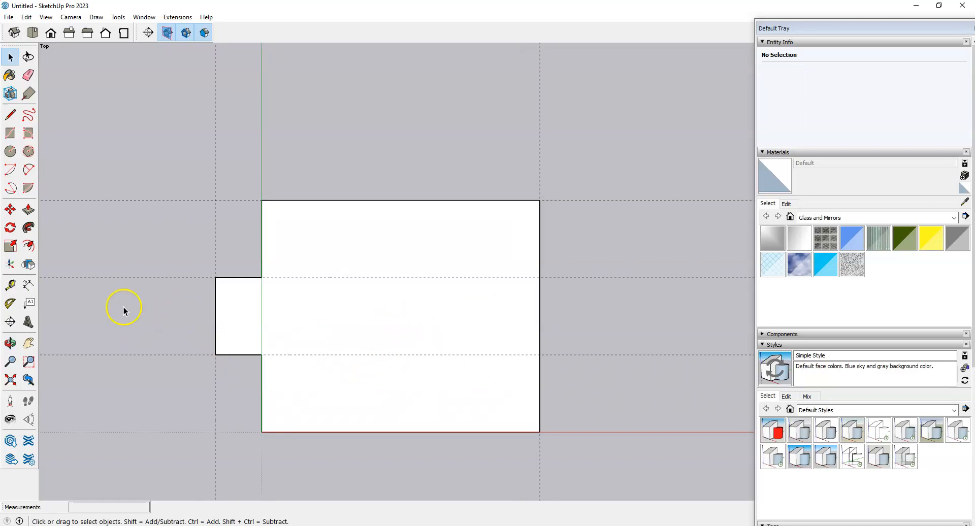
Step: Offset the room floor face outward by 6" and switch back to Select
click(29, 245)
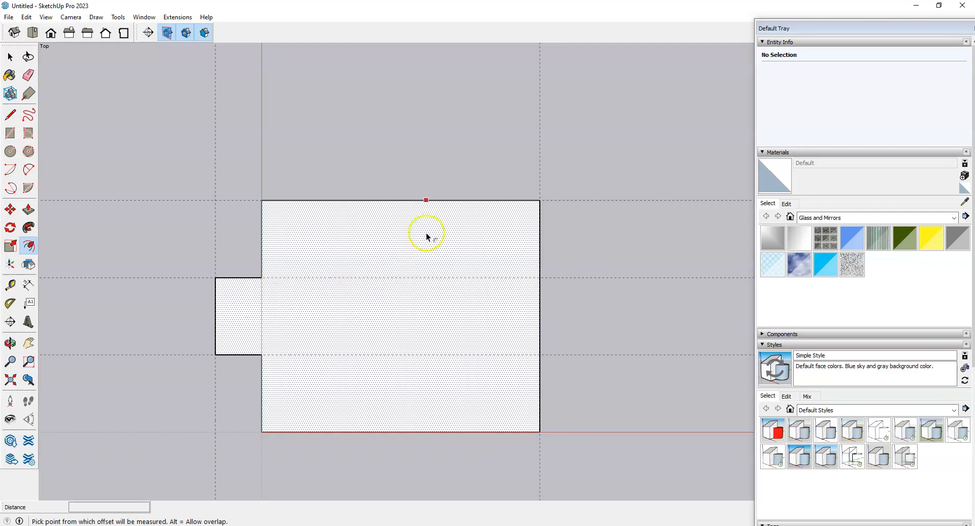
click(426, 250)
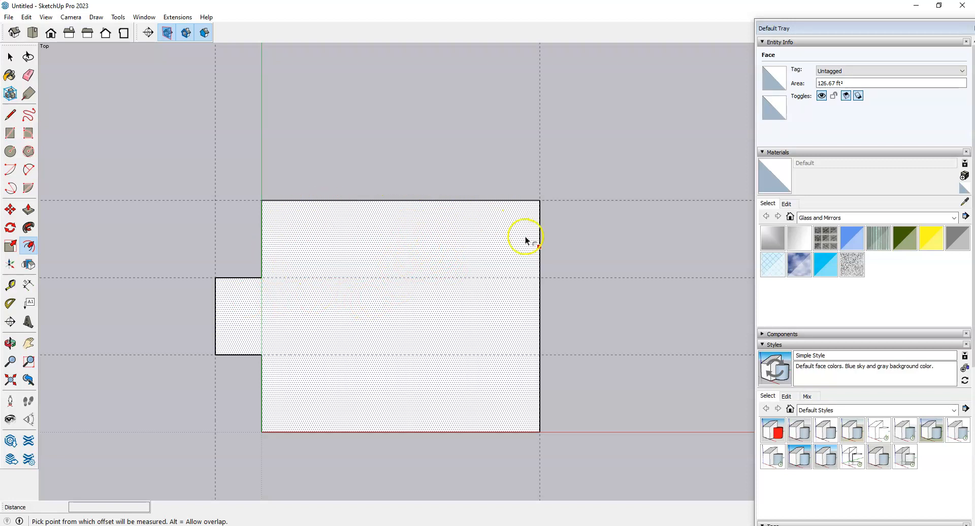
click(420, 219)
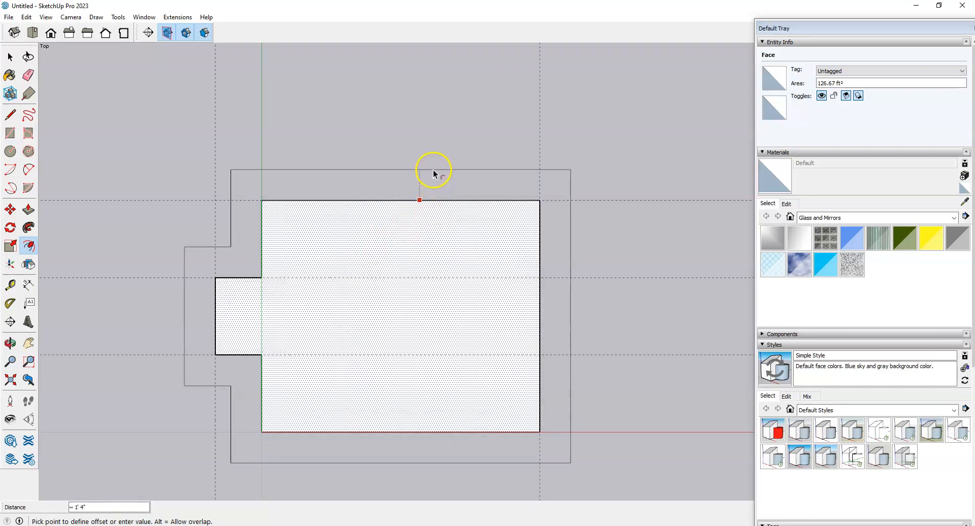
text(6)
key(Return)
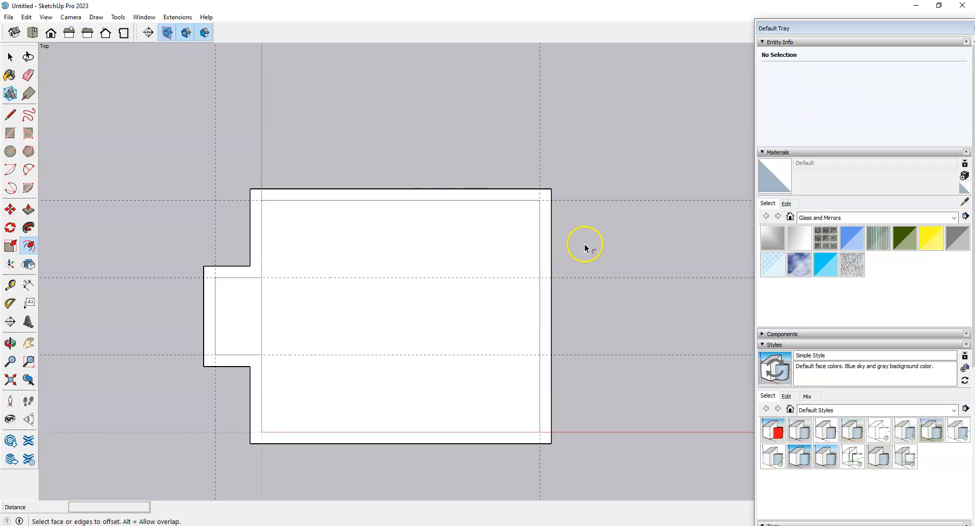
key(space)
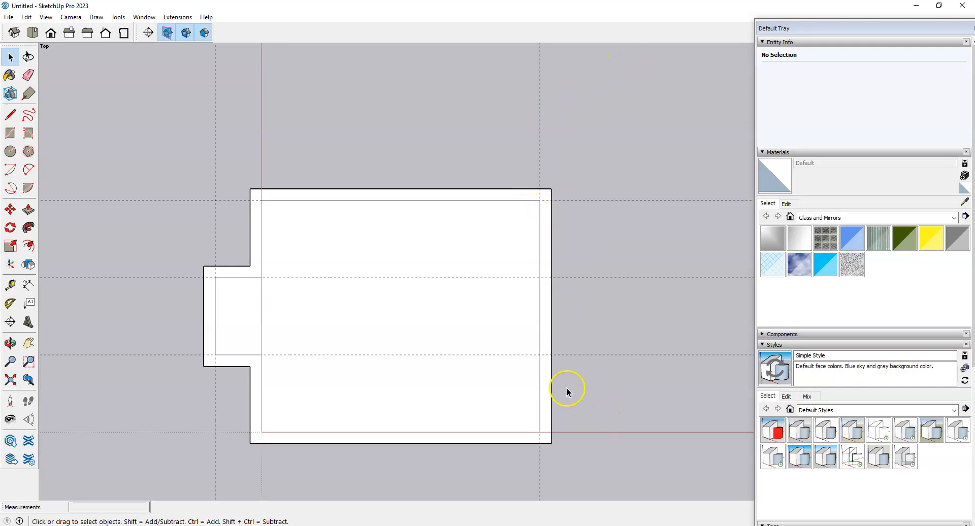
Step: Orbit to a tilted view and switch the camera to Perspective
middle_drag(612, 461, 411, 112)
scroll(410, 424, down, 4)
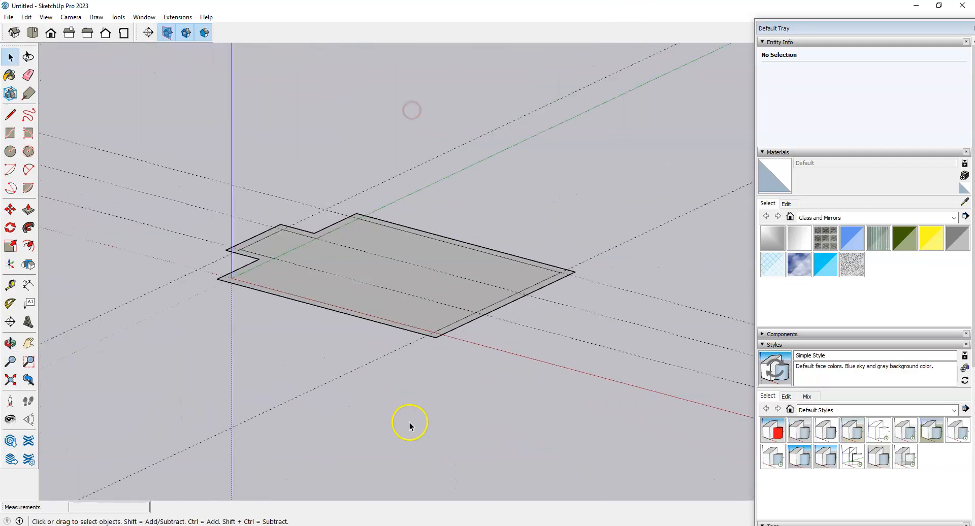
scroll(439, 266, up, 4)
click(71, 17)
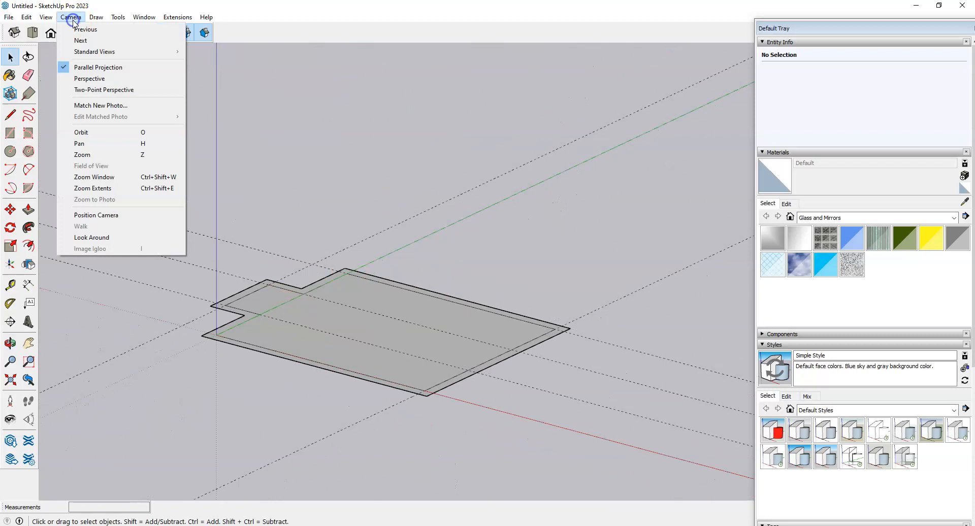
click(81, 78)
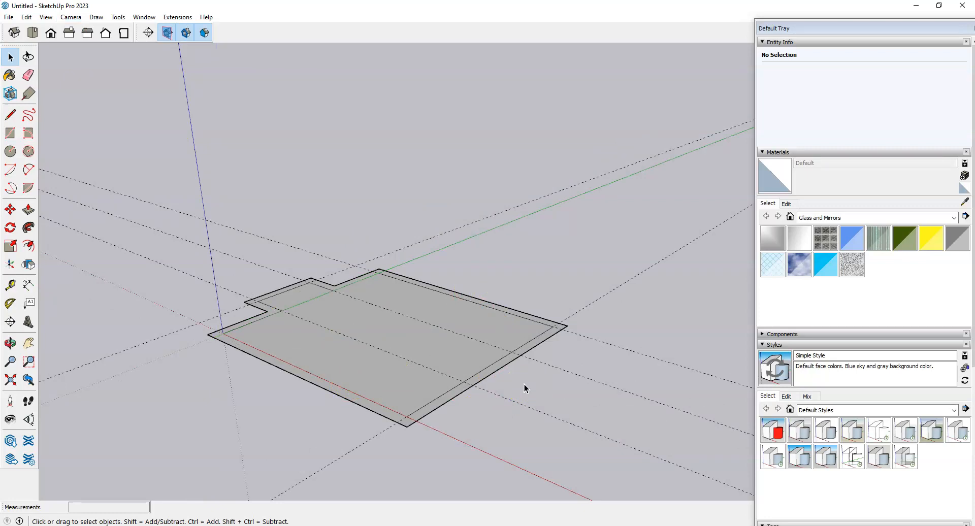
Step: Jump to the Iso standard view and orbit around the floor slab
click(70, 16)
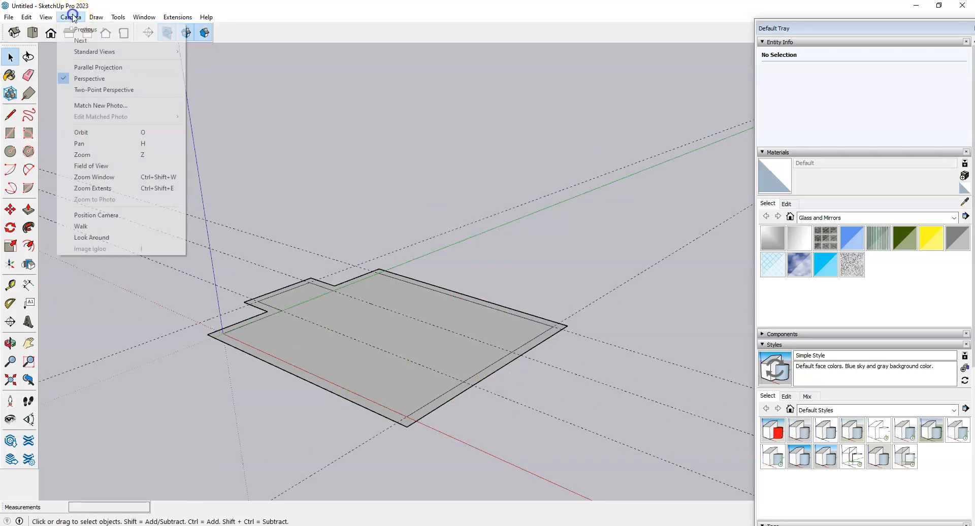
click(101, 52)
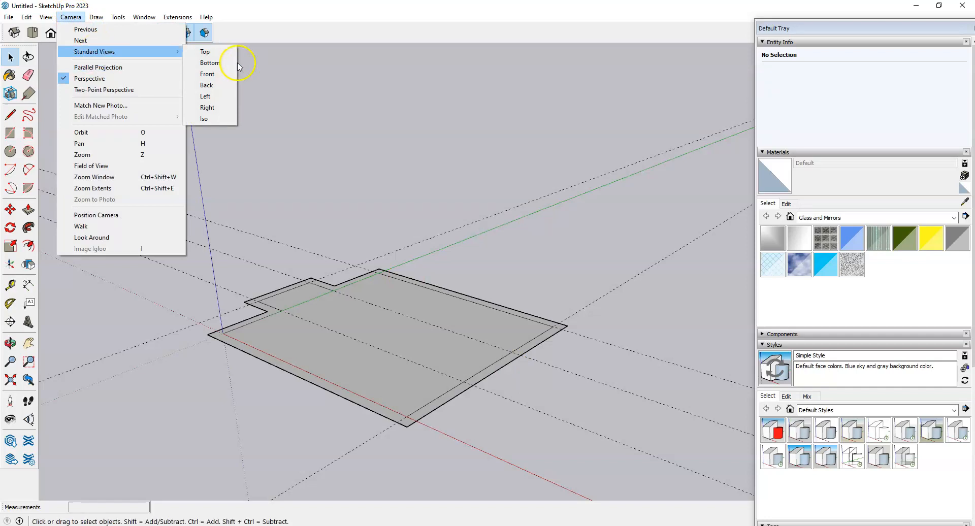
click(216, 118)
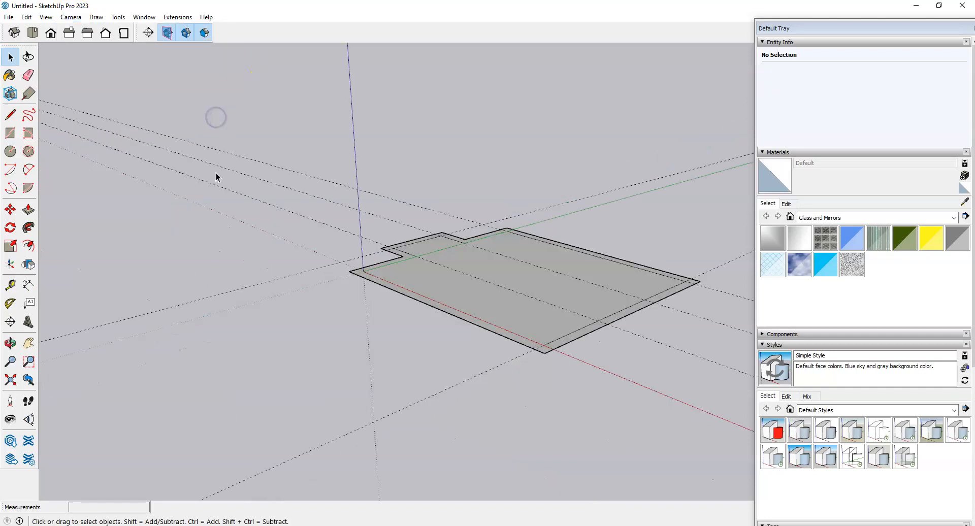
scroll(258, 292, down, 2)
scroll(505, 232, up, 2)
middle_drag(427, 338, 408, 355)
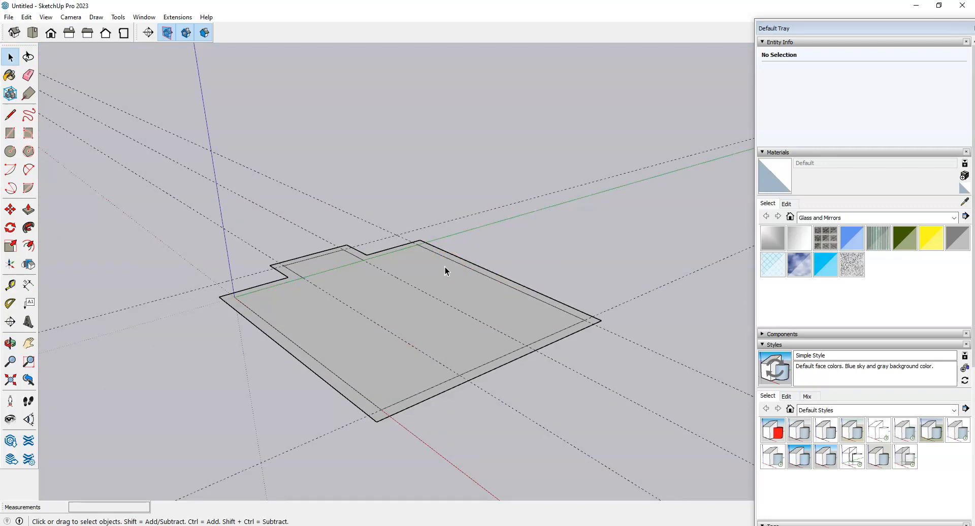
middle_drag(445, 271, 550, 302)
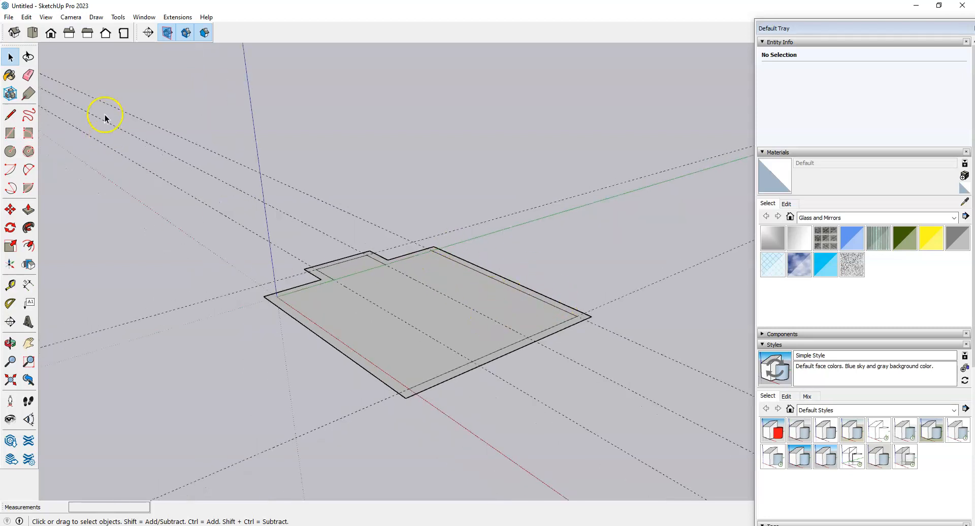
Step: Remove all dashed guides with Edit > Delete Guides and orbit to inspect the slab
click(26, 18)
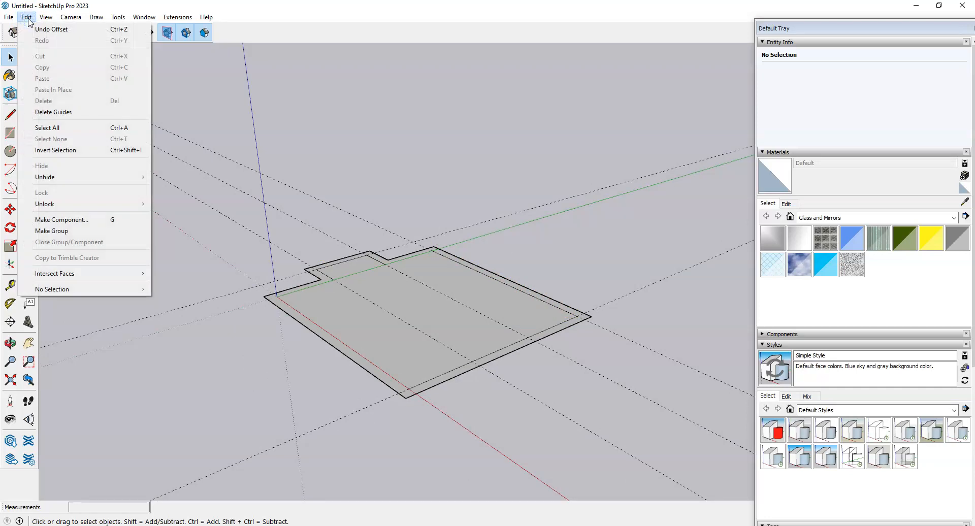
click(72, 112)
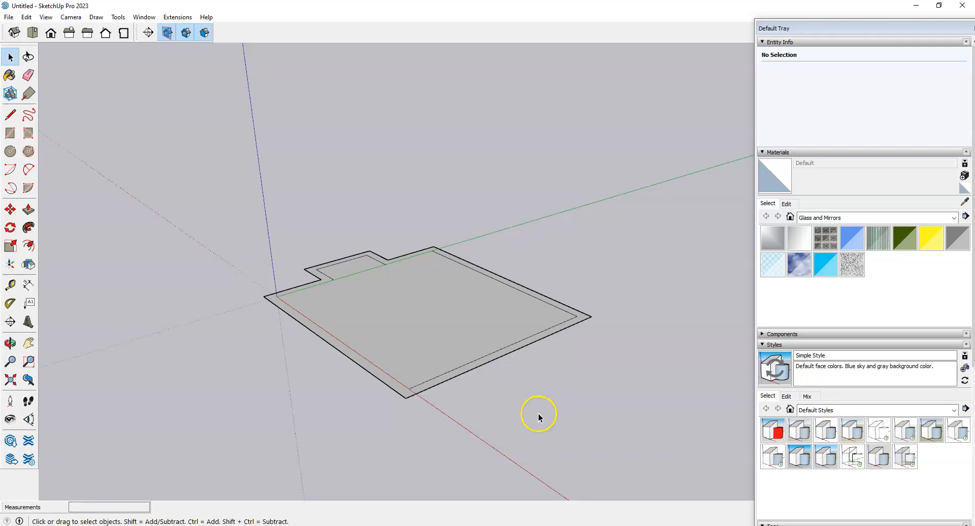
key(o)
drag(355, 385, 477, 434)
key(space)
scroll(447, 351, up, 1)
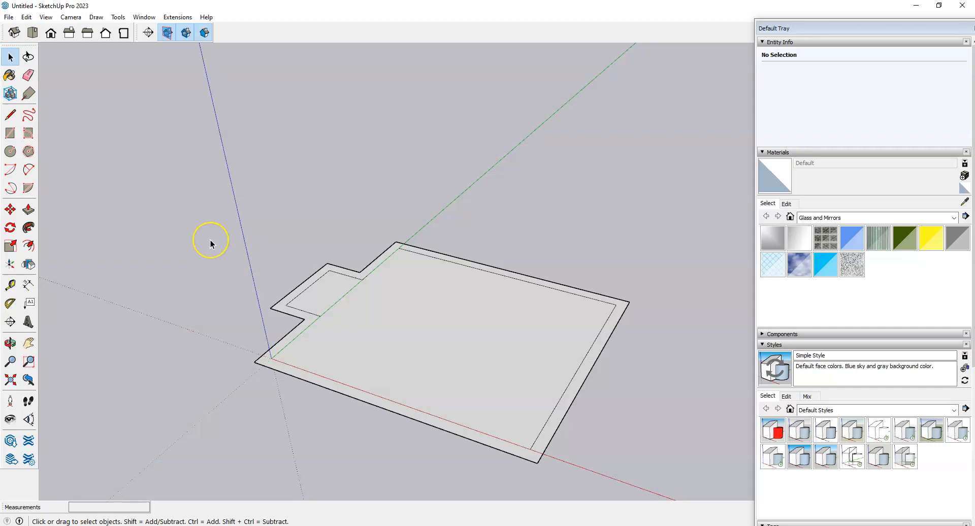
Step: Push/Pull the wall ring up 9' to form the room's walls
key(p)
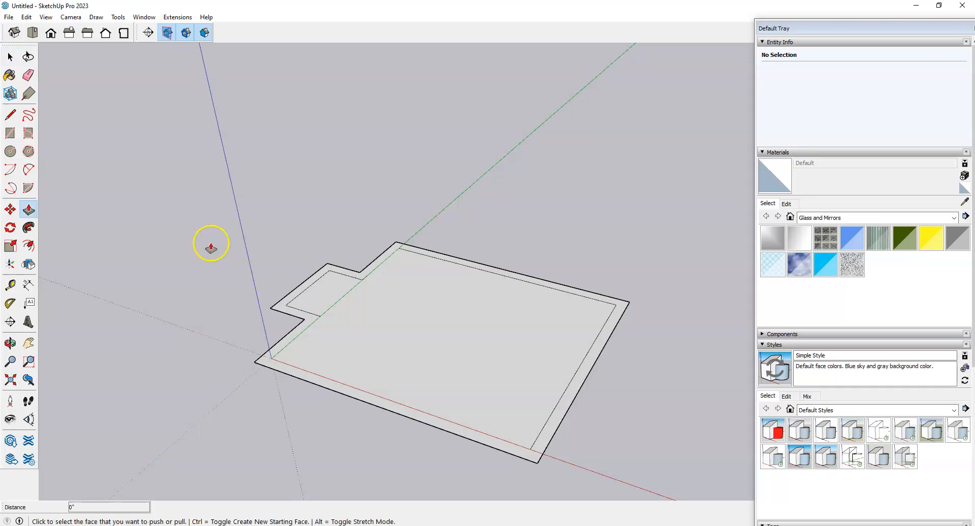
scroll(649, 363, up, 5)
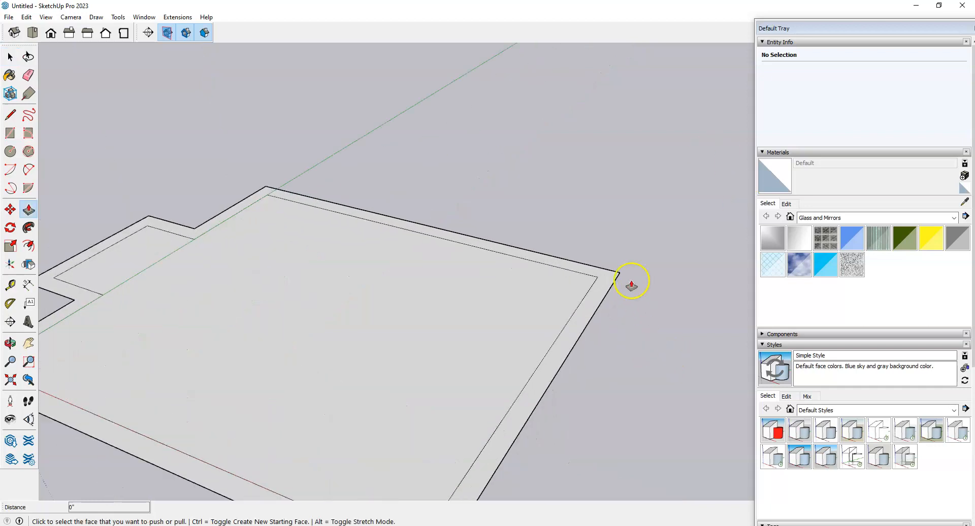
click(608, 282)
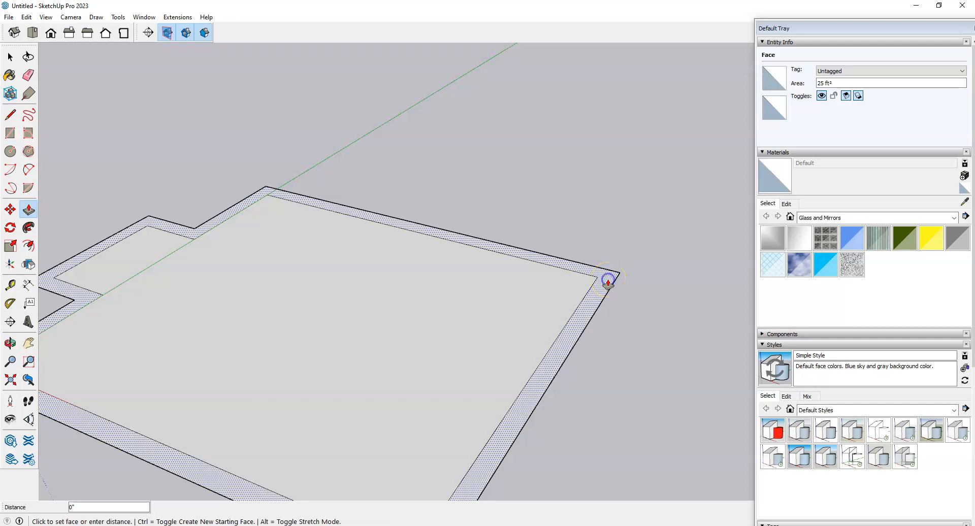
scroll(607, 279, down, 5)
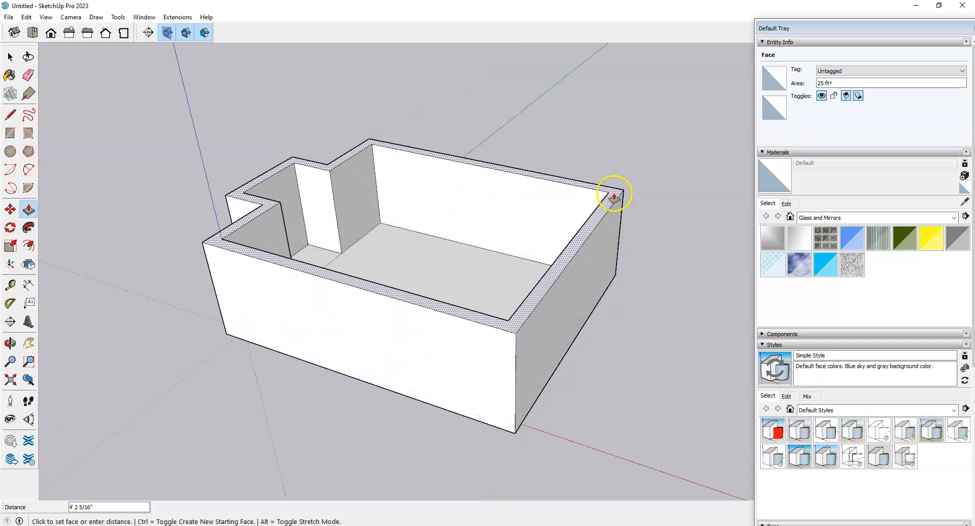
text(9')
key(Return)
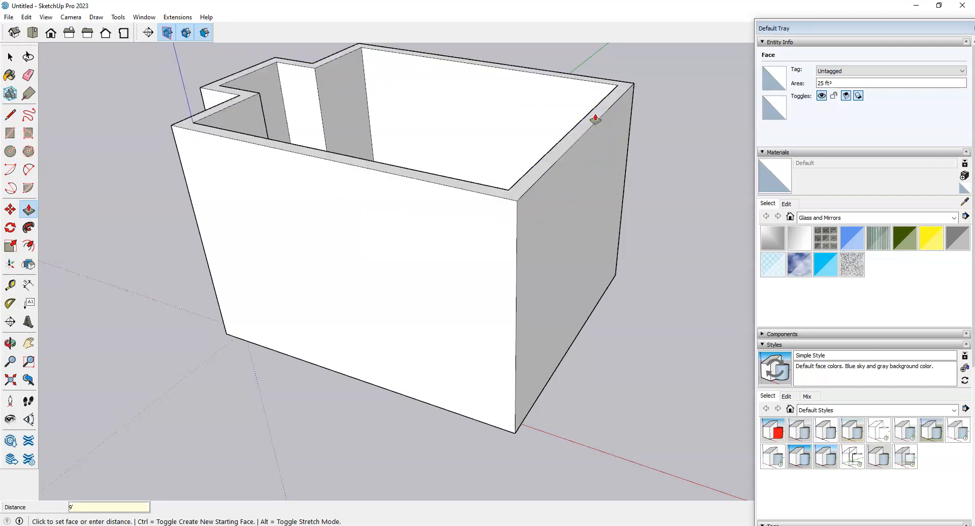
Step: Look down into the raised walls, then bring up the assignment sketch in Edge
scroll(509, 440, down, 3)
middle_drag(505, 435, 455, 380)
middle_drag(475, 305, 328, 392)
scroll(479, 262, up, 2)
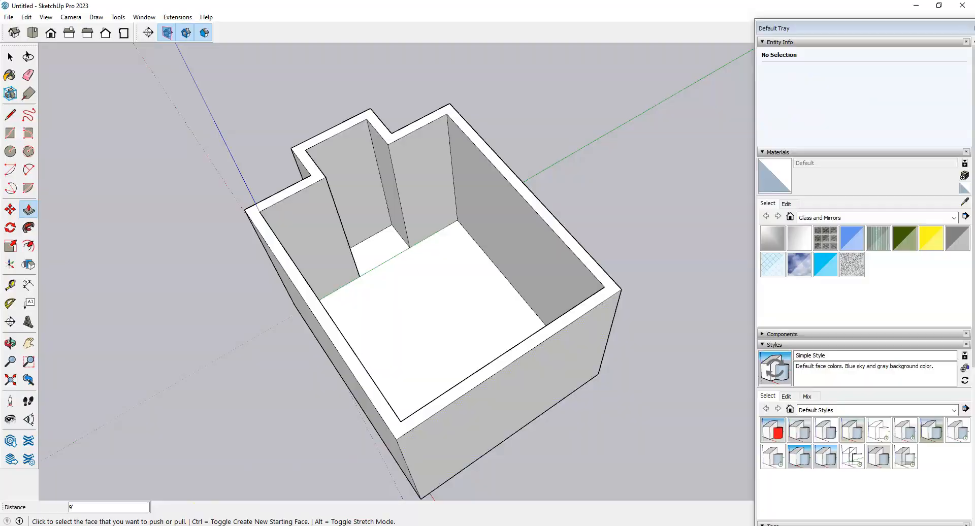
click(236, 525)
scroll(380, 439, down, 2)
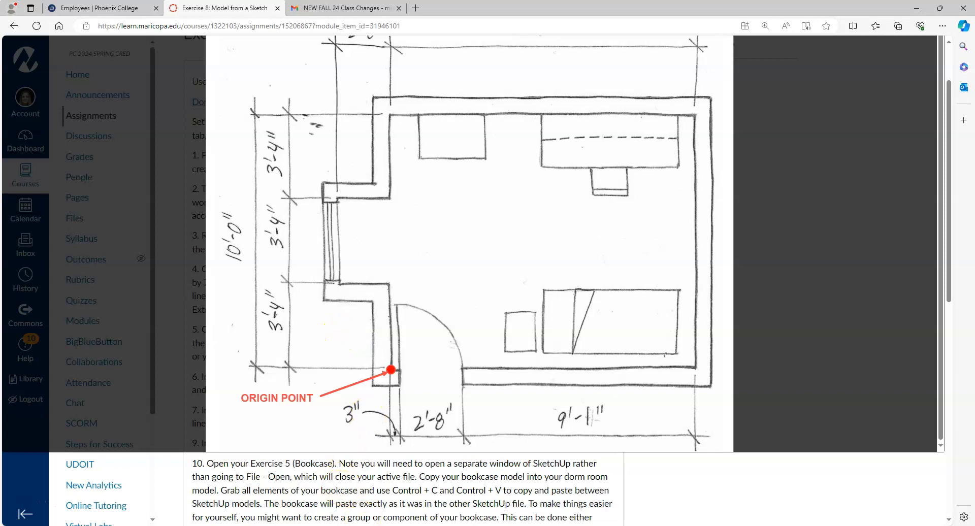
Step: Return to the SketchUp model and view the 9' walls from a lower side-on angle
click(355, 525)
scroll(385, 381, down, 1)
middle_drag(284, 424, 338, 319)
key(p)
scroll(359, 344, up, 4)
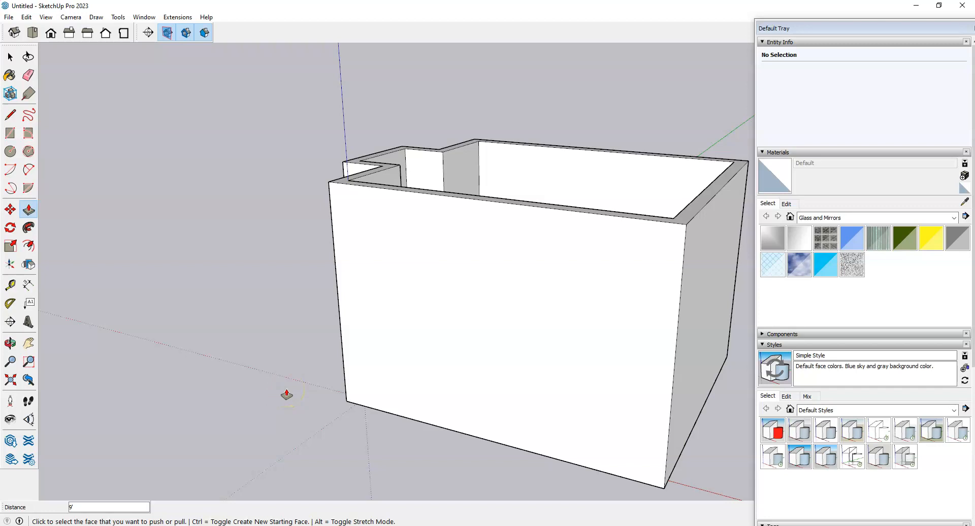
Step: Place a Tape Measure guide 3" from the back inside corner along the long wall
scroll(571, 268, down, 3)
scroll(320, 220, up, 2)
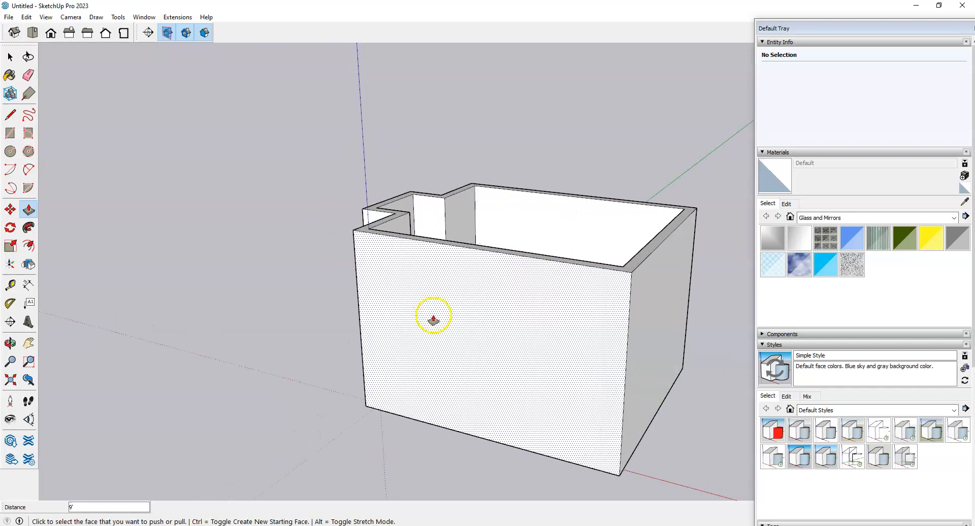
middle_drag(605, 268, 446, 280)
scroll(510, 264, up, 6)
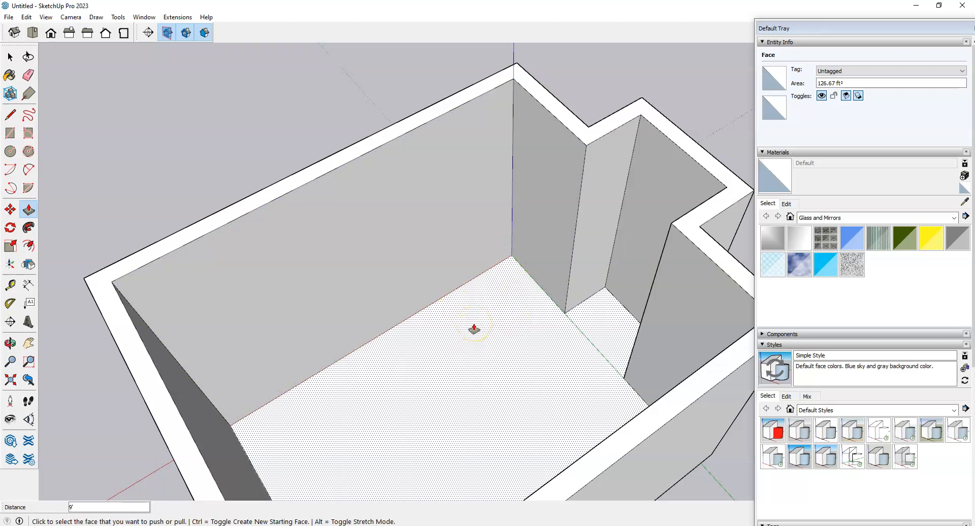
key(t)
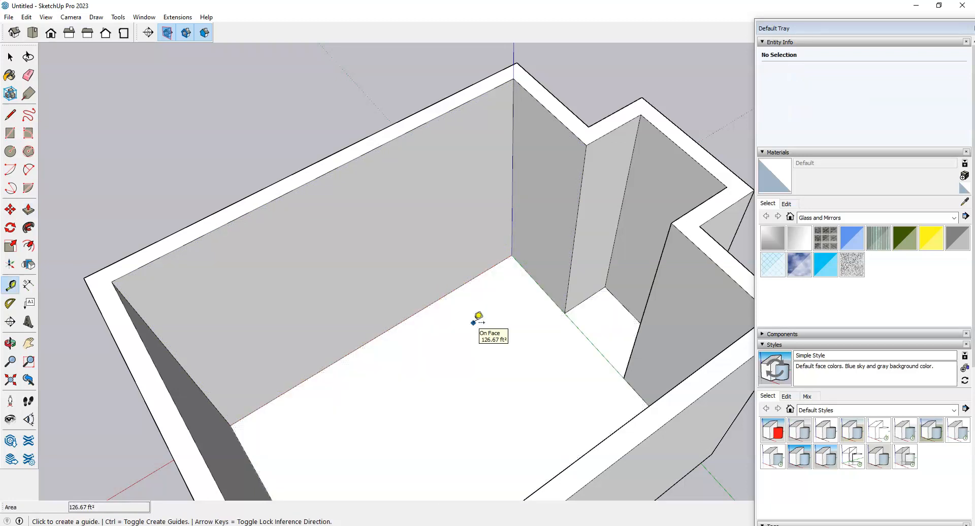
scroll(567, 223, up, 2)
scroll(475, 338, down, 2)
scroll(492, 240, up, 2)
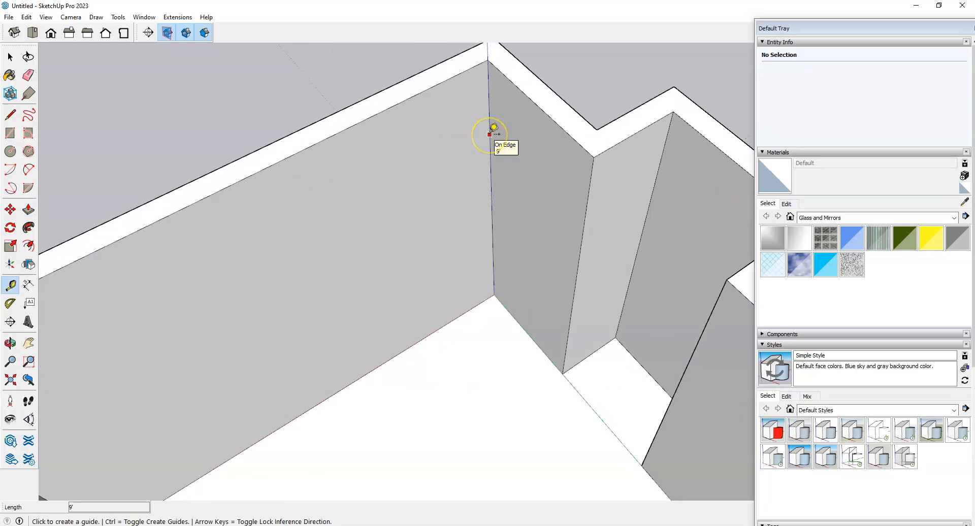
click(494, 162)
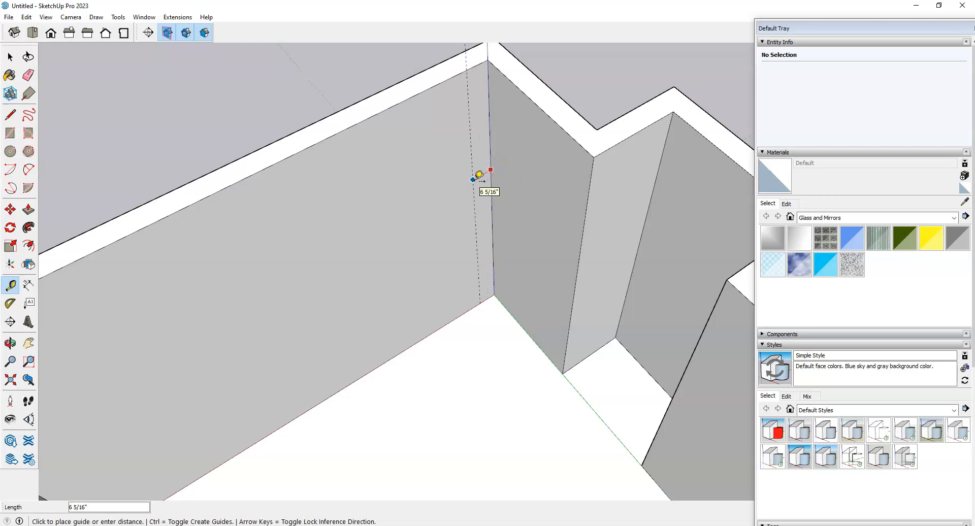
text(3)
key(Return)
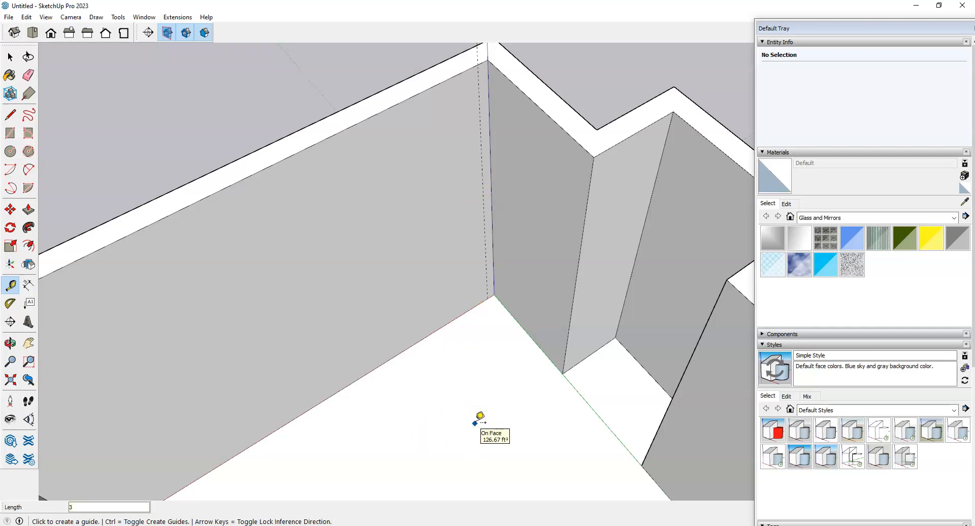
scroll(508, 299, up, 5)
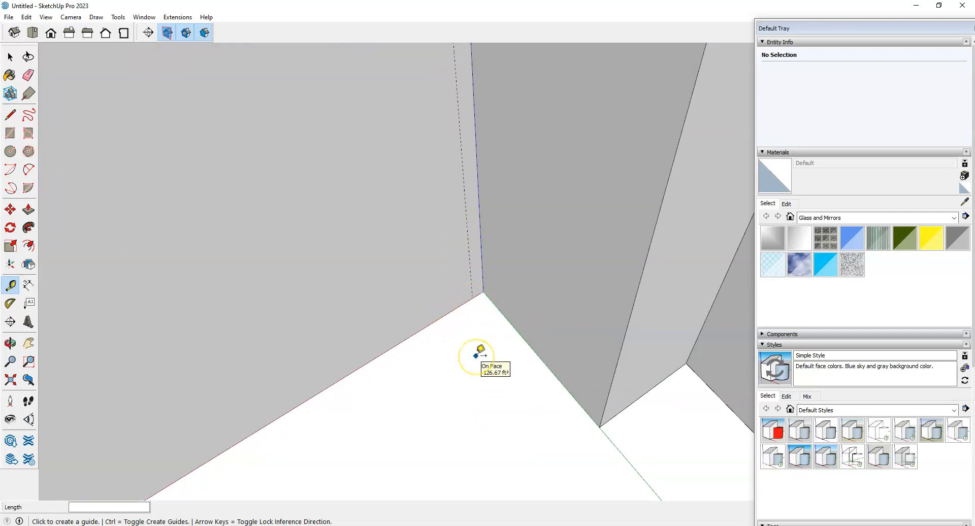
key(r)
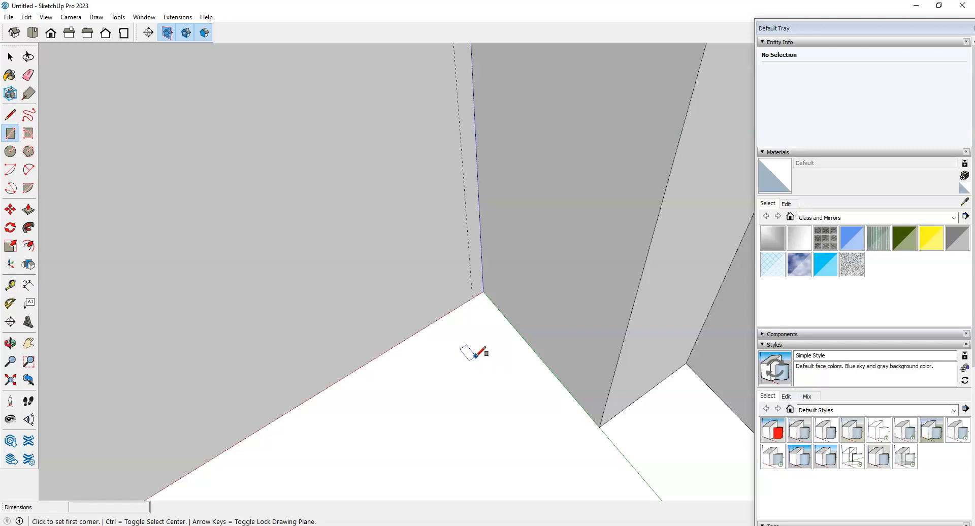
Step: Draw a tall 2'-wide door rectangle on the long wall from the guide–floor intersection
click(472, 297)
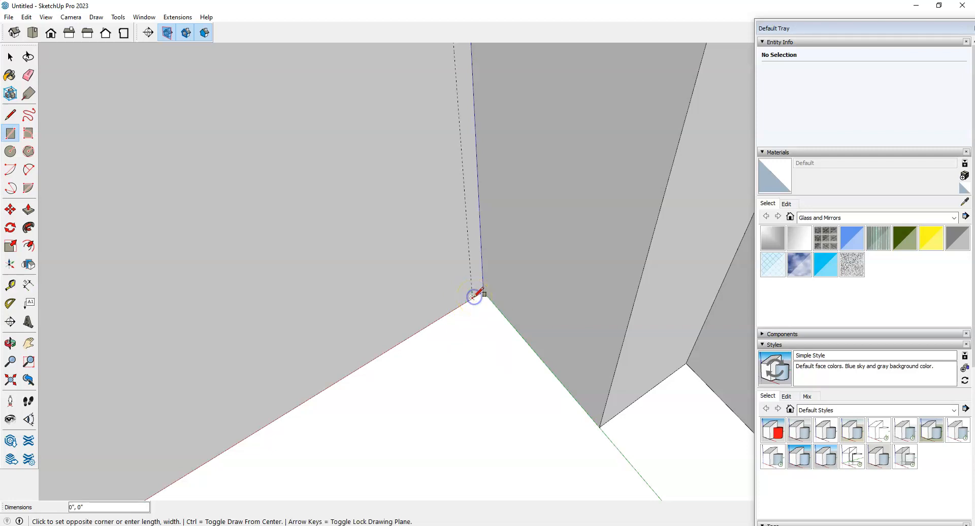
scroll(477, 295, down, 3)
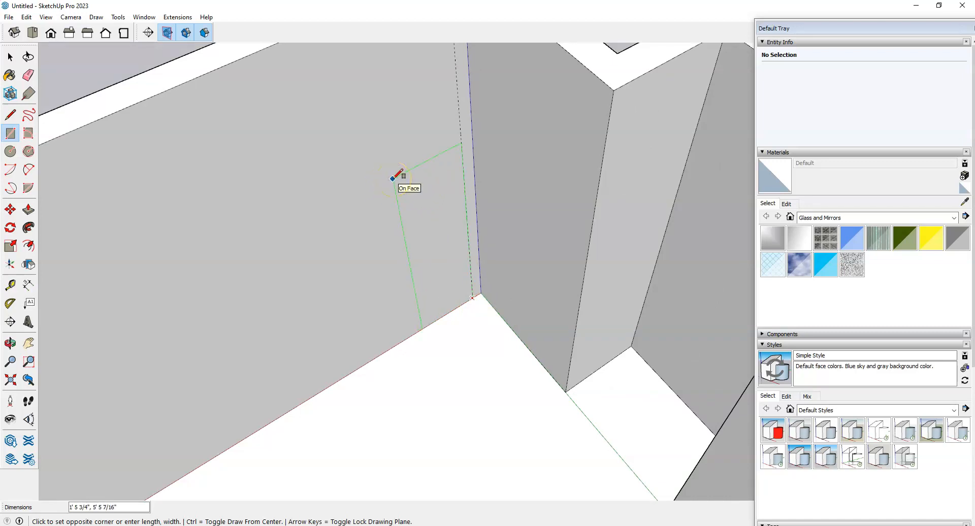
text(2'8,7)
key(Return)
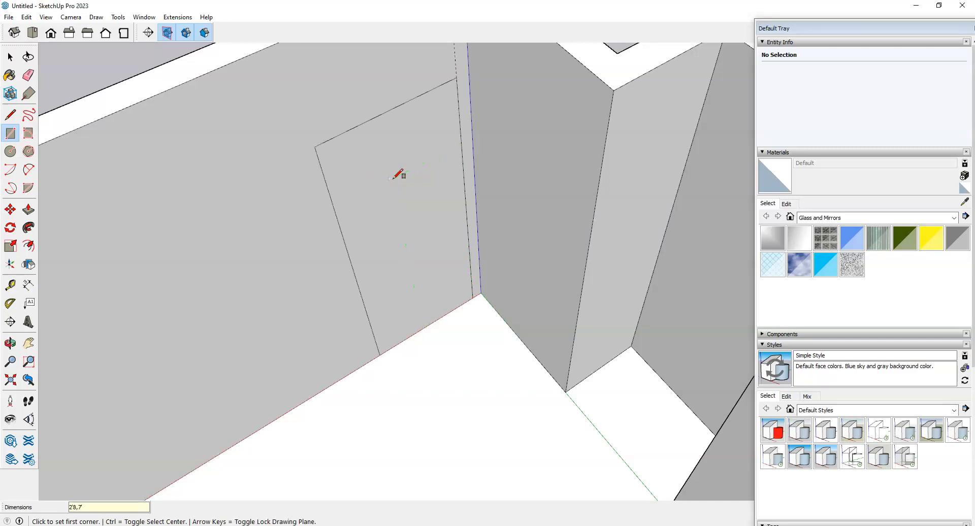
scroll(509, 395, down, 3)
scroll(501, 442, down, 2)
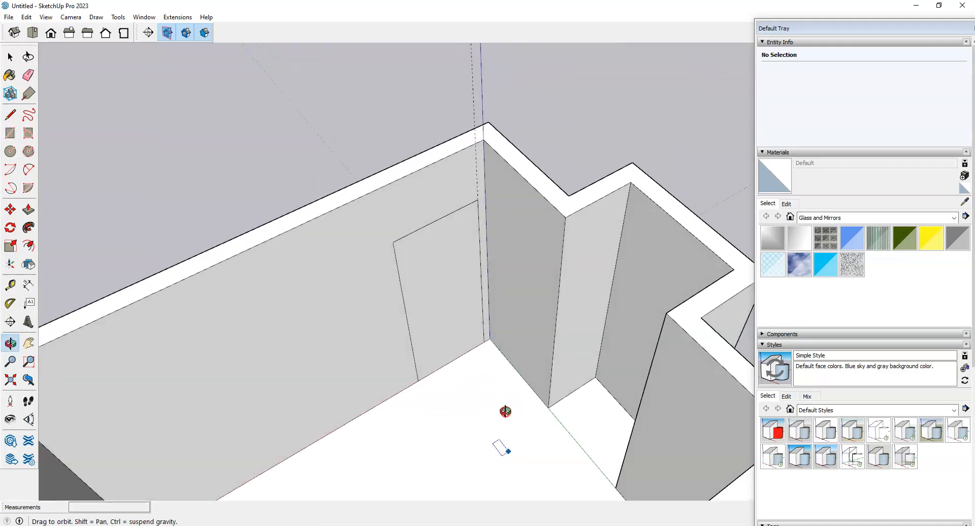
scroll(468, 342, up, 5)
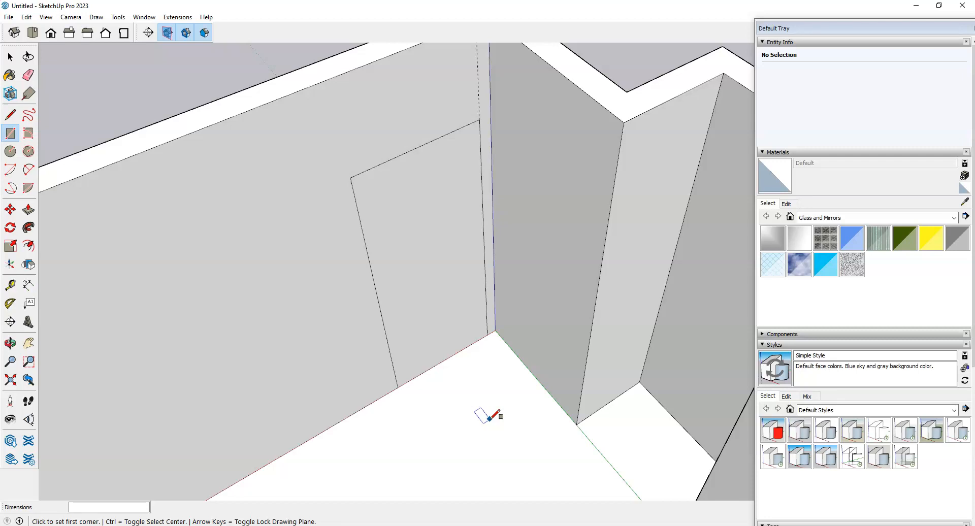
Step: Push the door rectangle 6" into the wall to make the doorway
key(p)
click(435, 292)
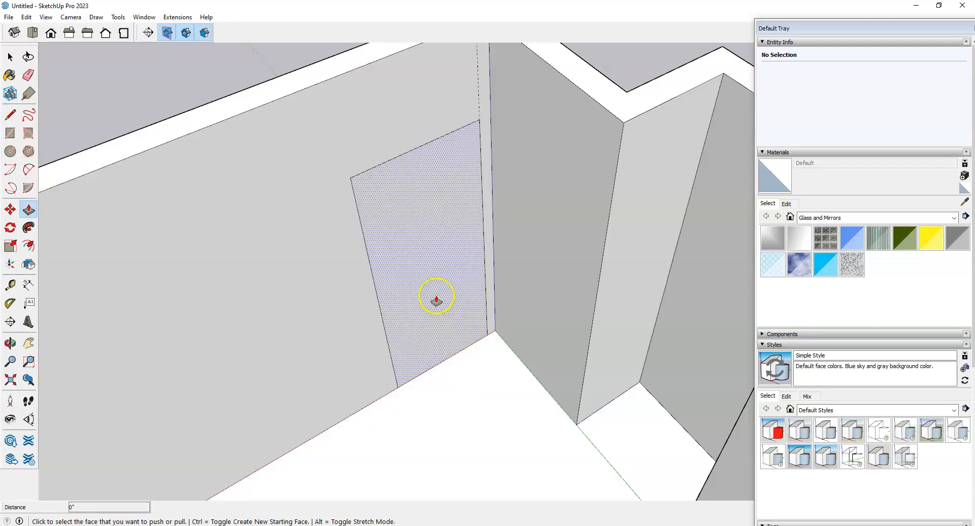
click(427, 306)
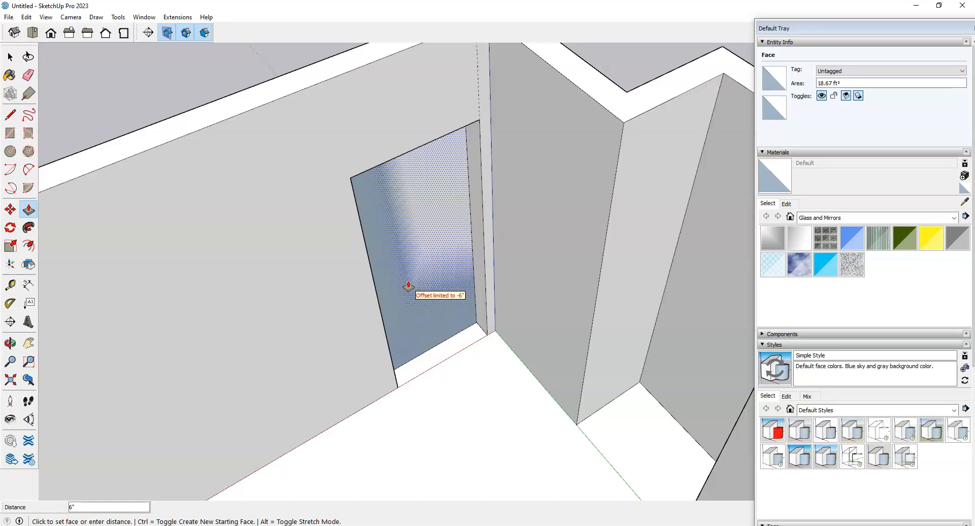
click(408, 286)
Step: Orbit around the room to face the recessed back wall squarely
middle_drag(508, 401, 517, 348)
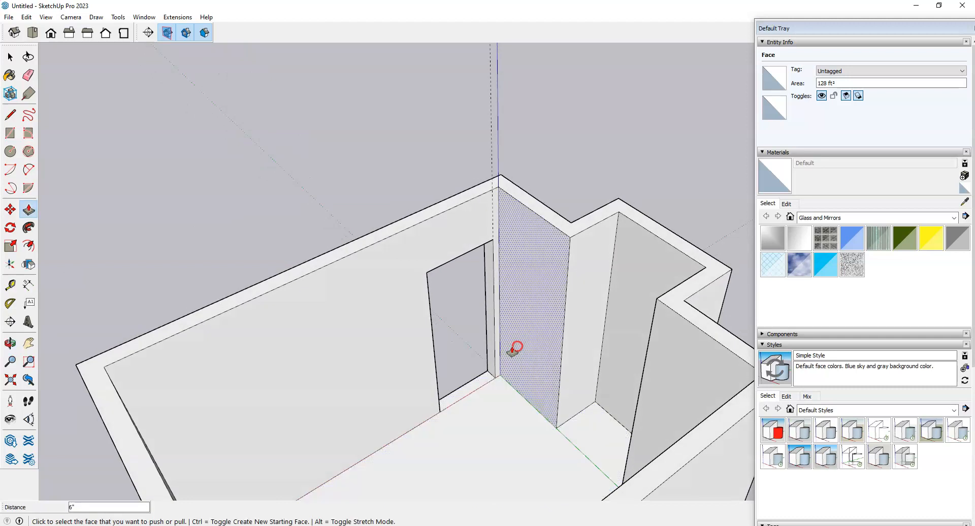
scroll(505, 417, up, 3)
middle_drag(505, 416, 485, 374)
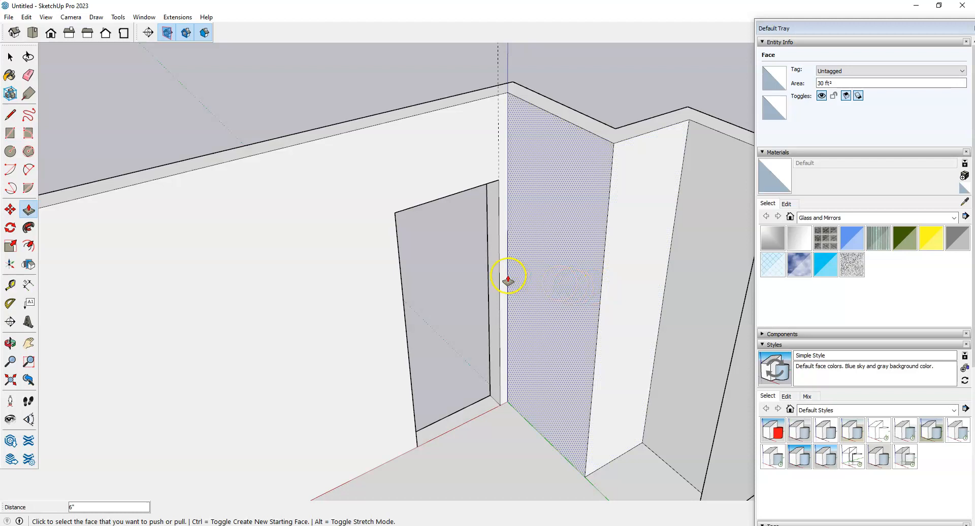
scroll(508, 274, down, 4)
middle_drag(389, 280, 623, 313)
scroll(623, 314, up, 3)
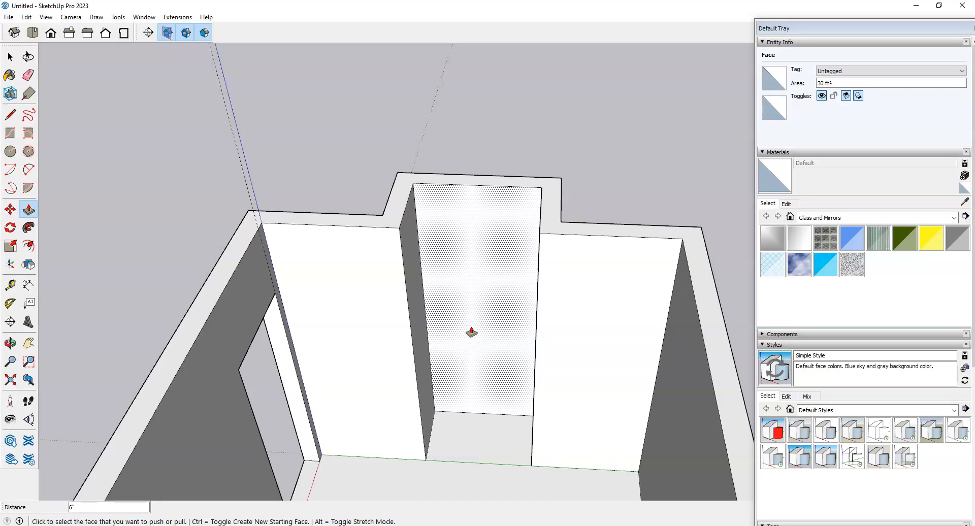
middle_drag(514, 381, 496, 437)
scroll(466, 406, up, 6)
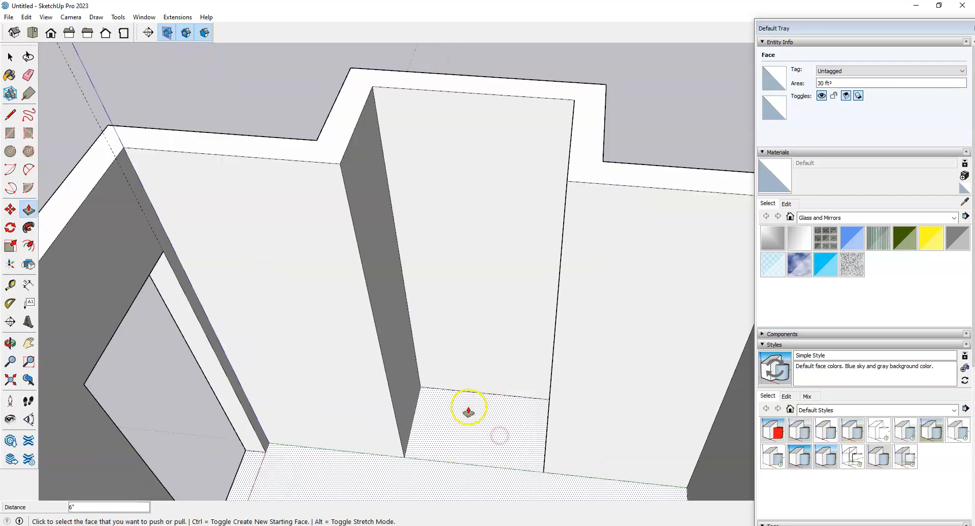
middle_drag(451, 412, 488, 410)
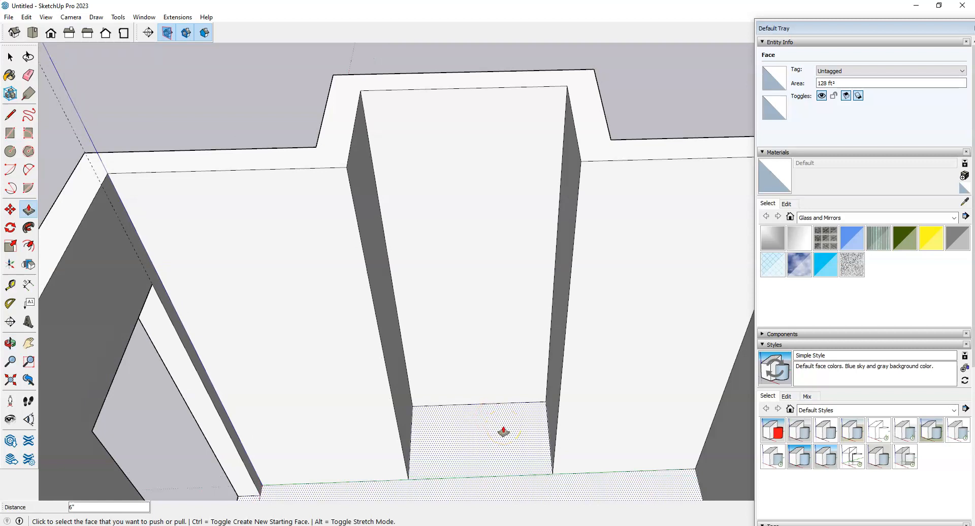
middle_drag(503, 432, 462, 457)
scroll(422, 334, up, 5)
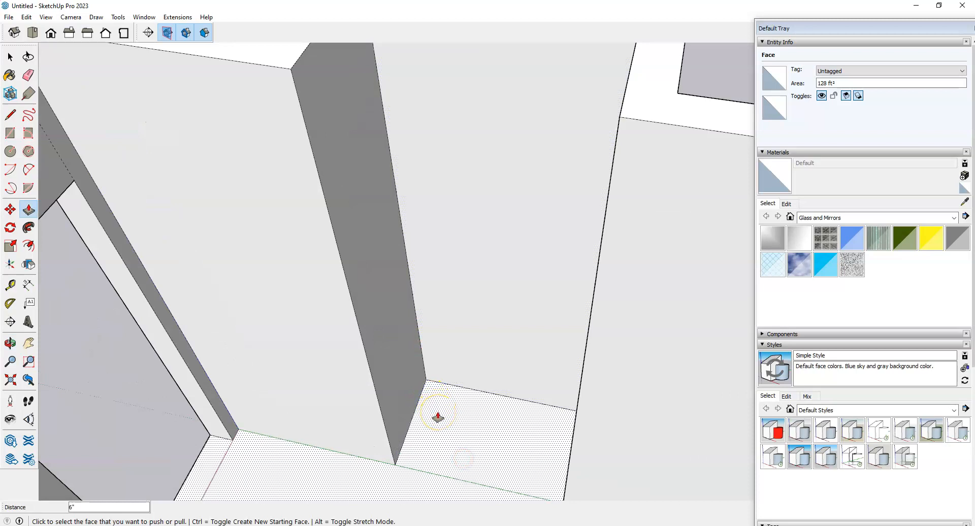
Step: Place a vertical guide 2" in from the recessed wall's side edge
key(t)
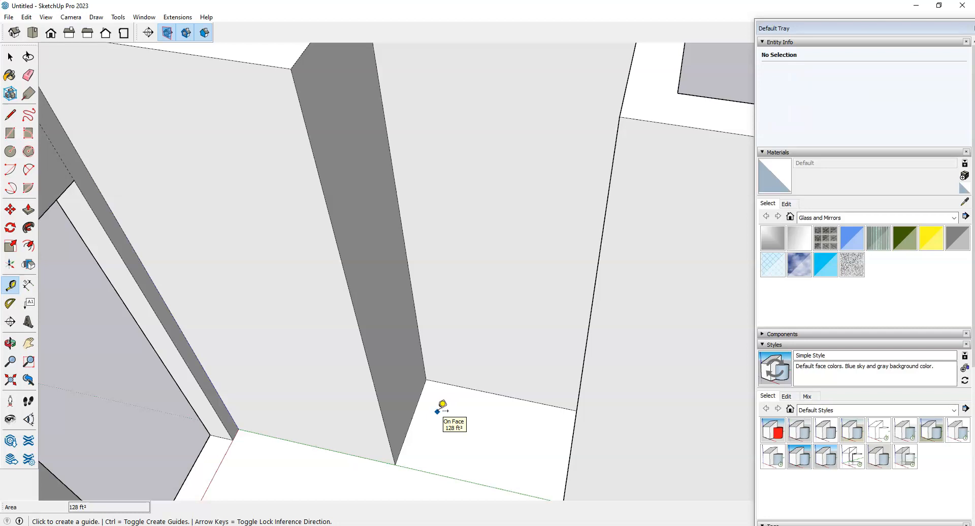
click(401, 223)
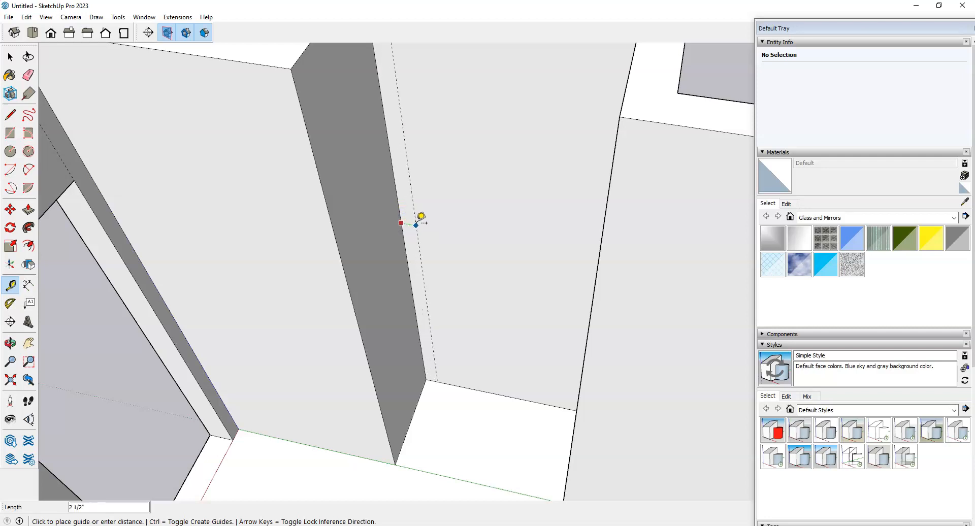
click(421, 226)
text(2)
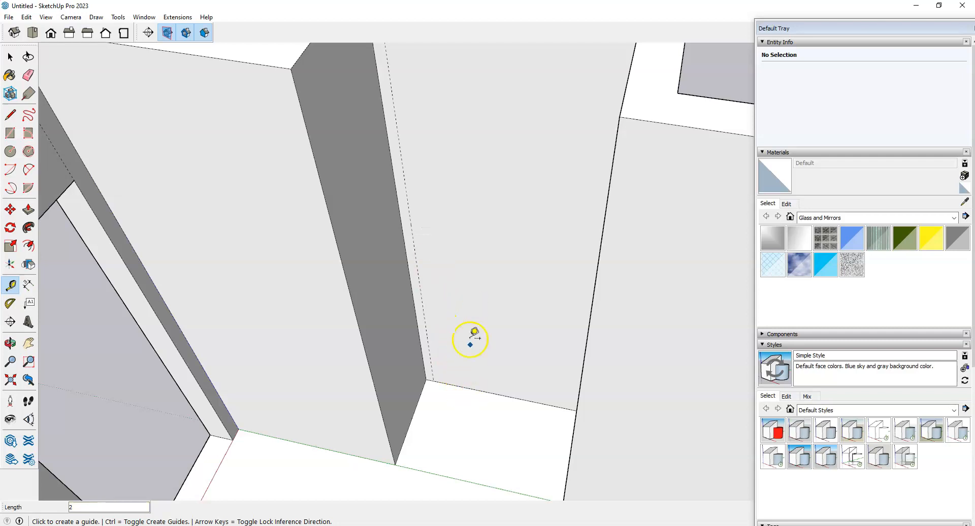
Step: Place a horizontal guide 4' above the floor on the recessed wall
click(473, 389)
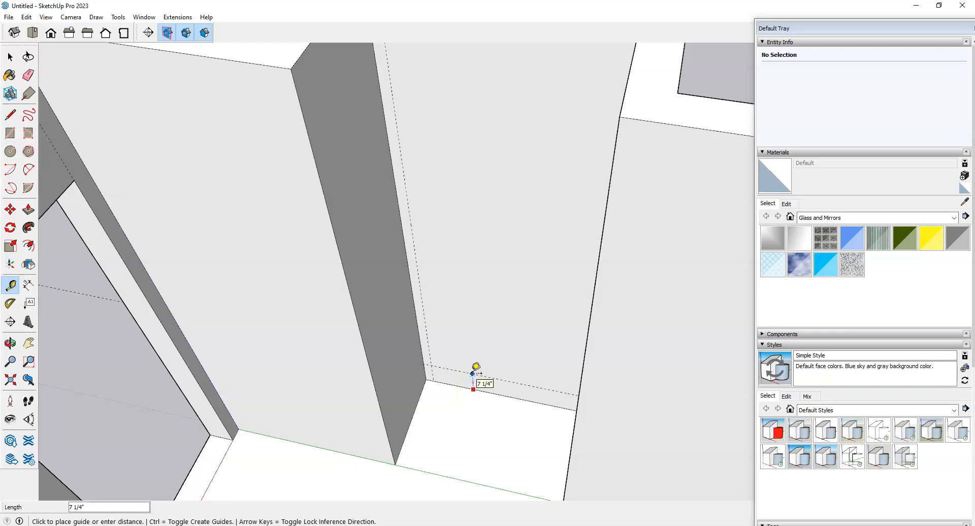
text(4')
key(Return)
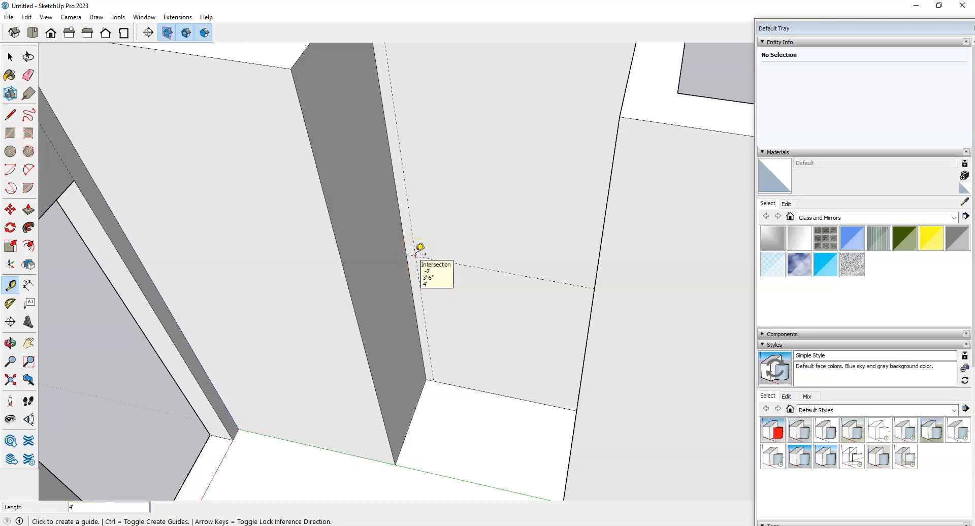
click(428, 247)
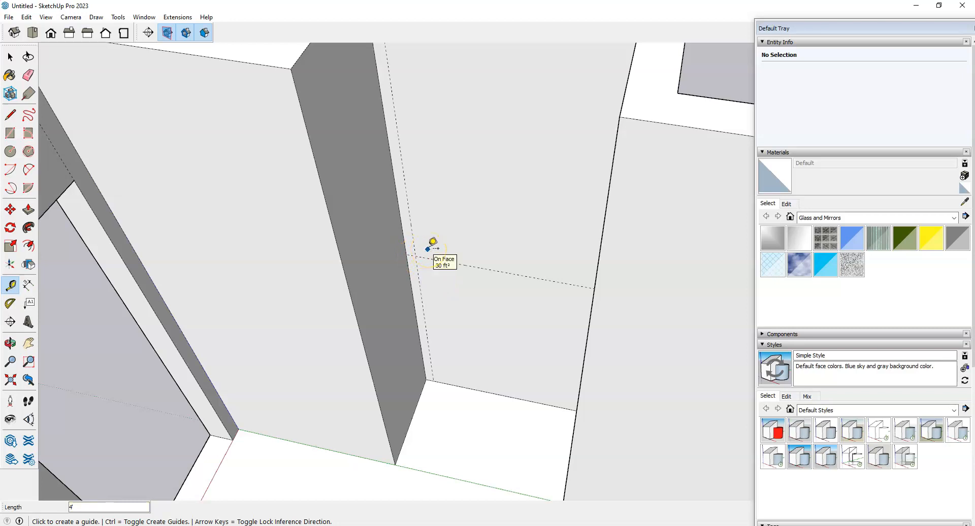
key(r)
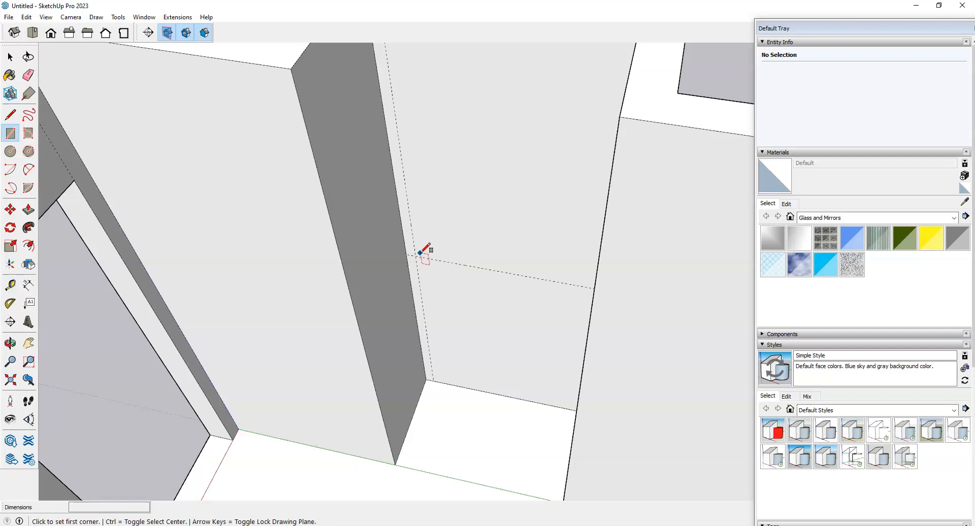
Step: Draw a 3' by 3' window rectangle from the guide crossing on the back wall
click(415, 251)
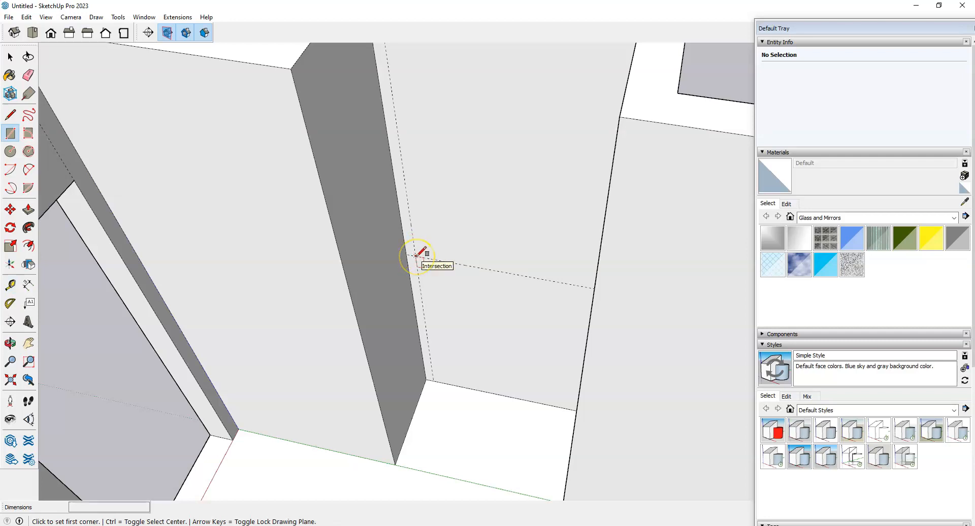
drag(415, 255, 496, 204)
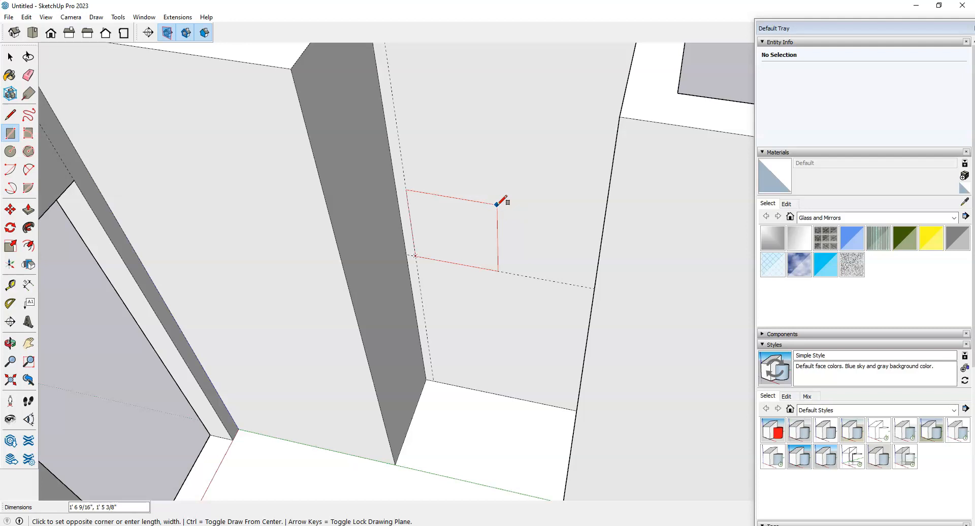
text(3',3')
key(Return)
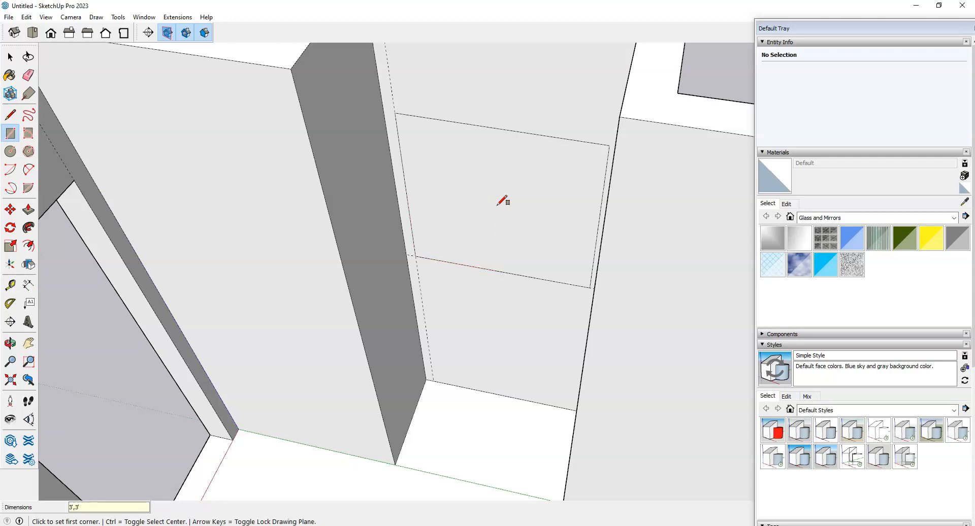
Step: Orbit to view the window wall at an angle with Push/Pull ready
scroll(490, 251, down, 5)
middle_drag(501, 349, 550, 252)
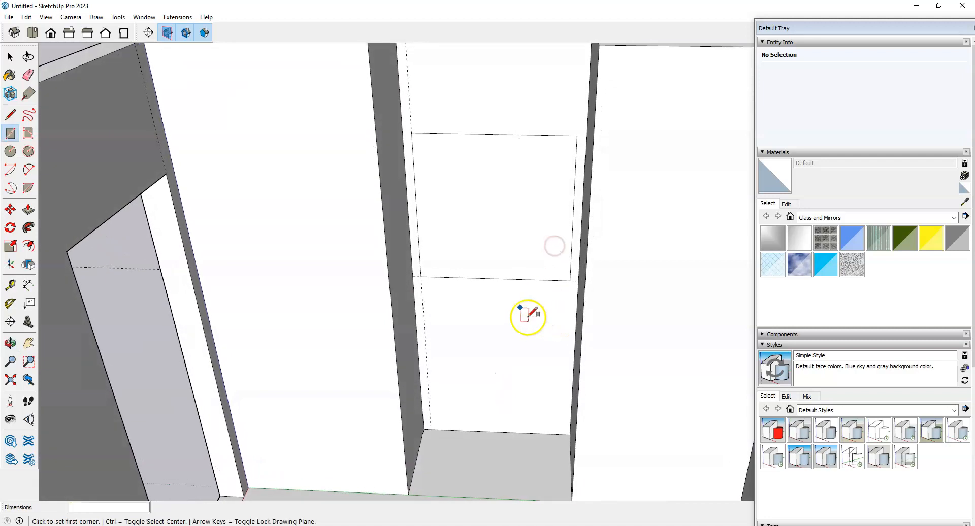
scroll(501, 168, up, 1)
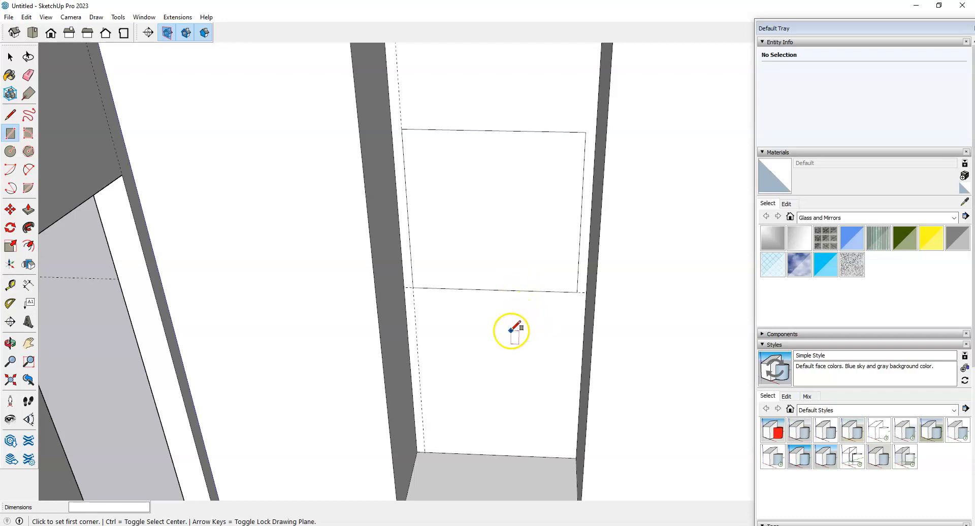
key(p)
middle_drag(526, 307, 472, 371)
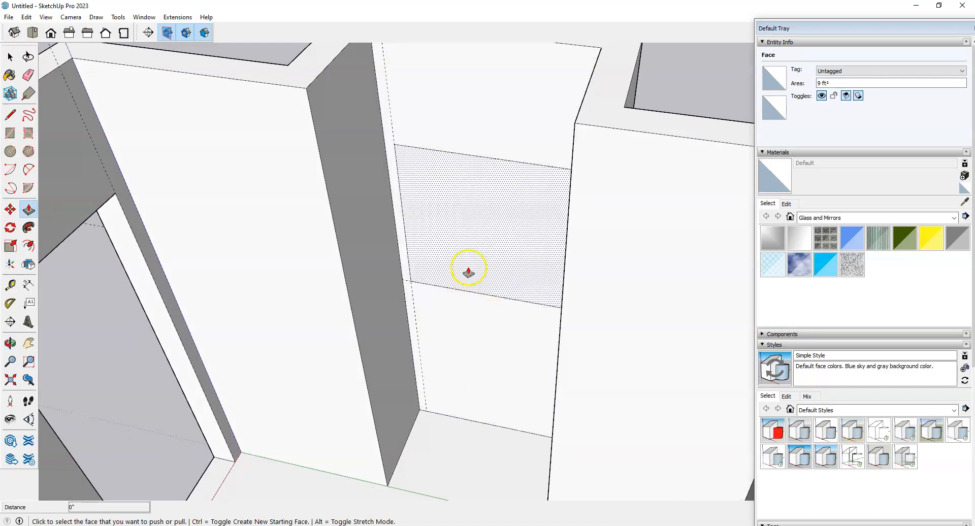
Step: Push the 3' by 3' window face 6" through the back wall
click(458, 239)
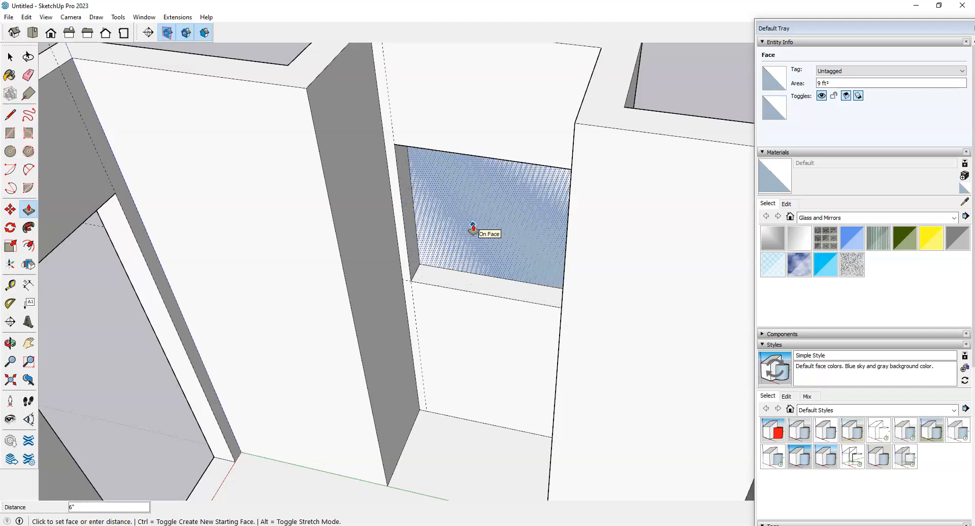
click(472, 229)
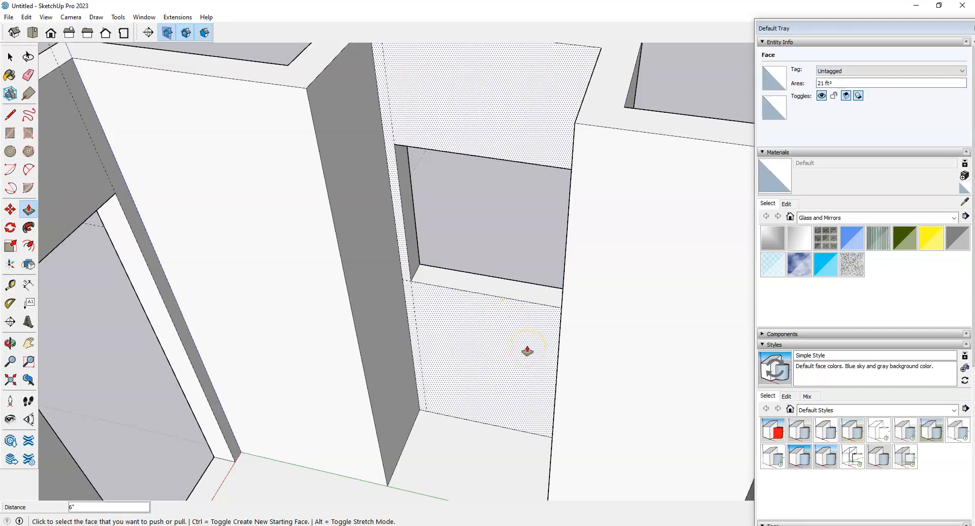
click(514, 350)
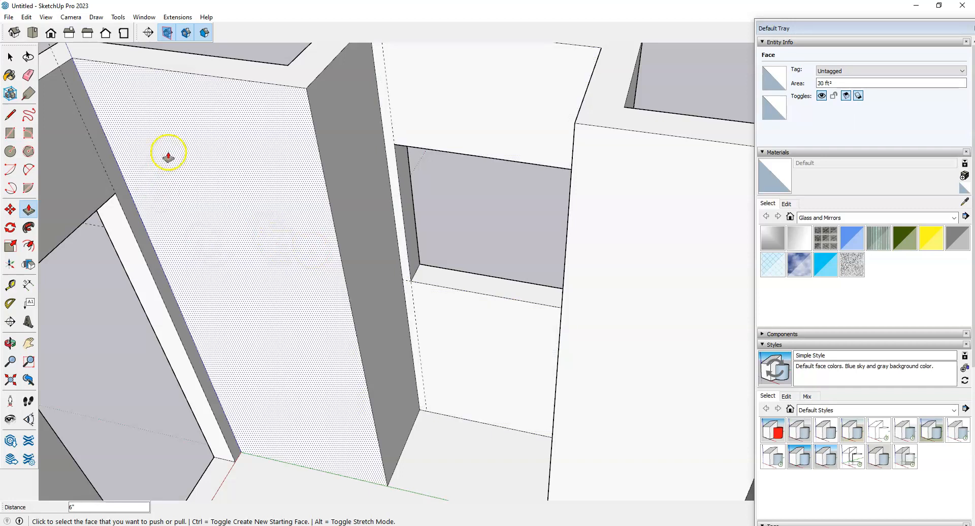
click(27, 17)
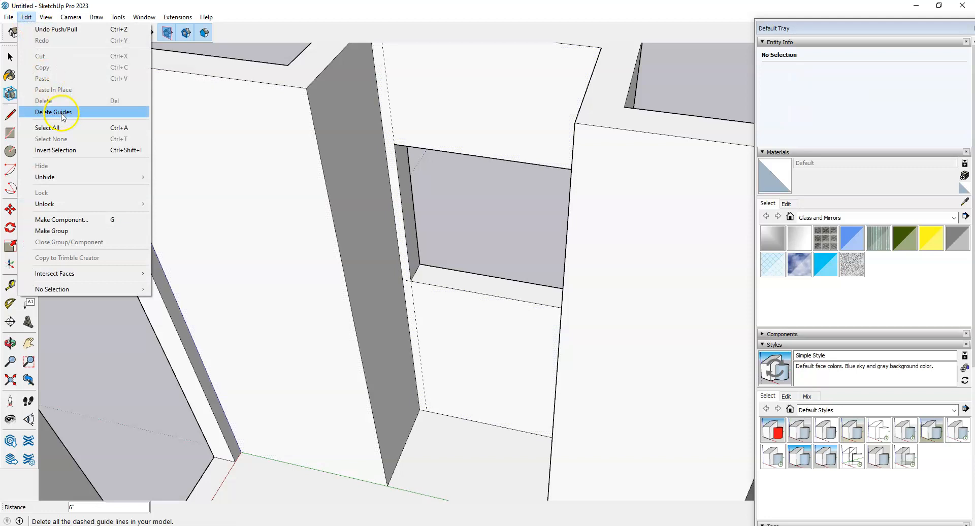
Step: Delete all guides via Edit > Delete Guides and zoom out over the whole room
click(56, 112)
key(space)
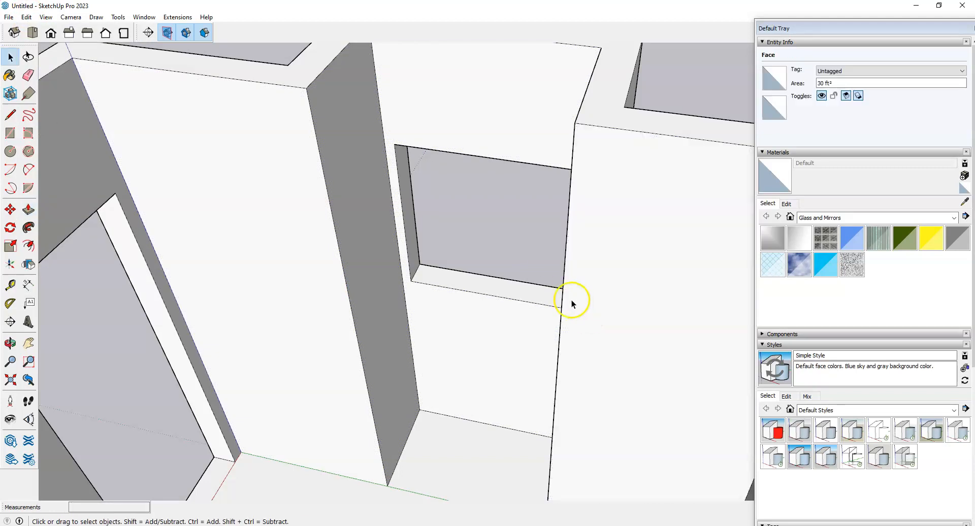
scroll(564, 302, down, 6)
scroll(559, 302, down, 3)
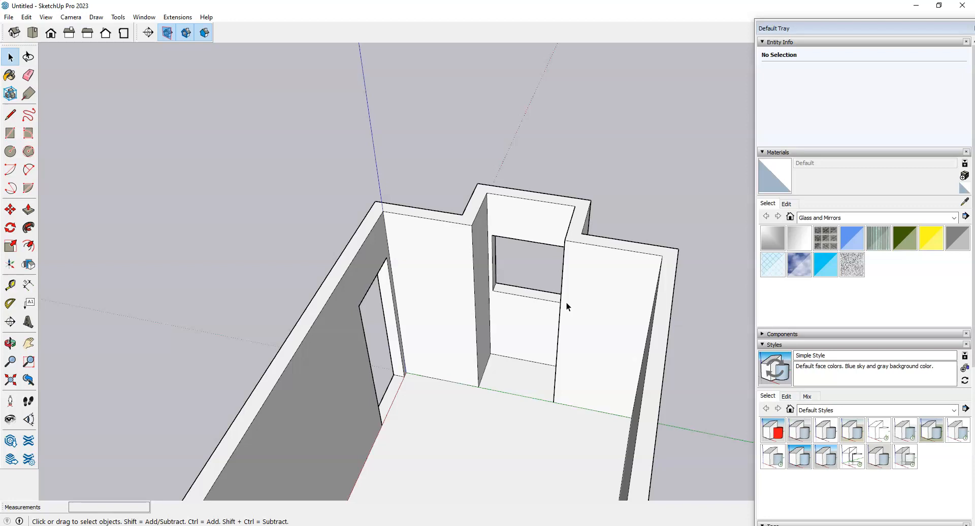
Step: Orbit the room to another angle, then show the Canvas Dorm Room Sketch in Edge
click(22, 503)
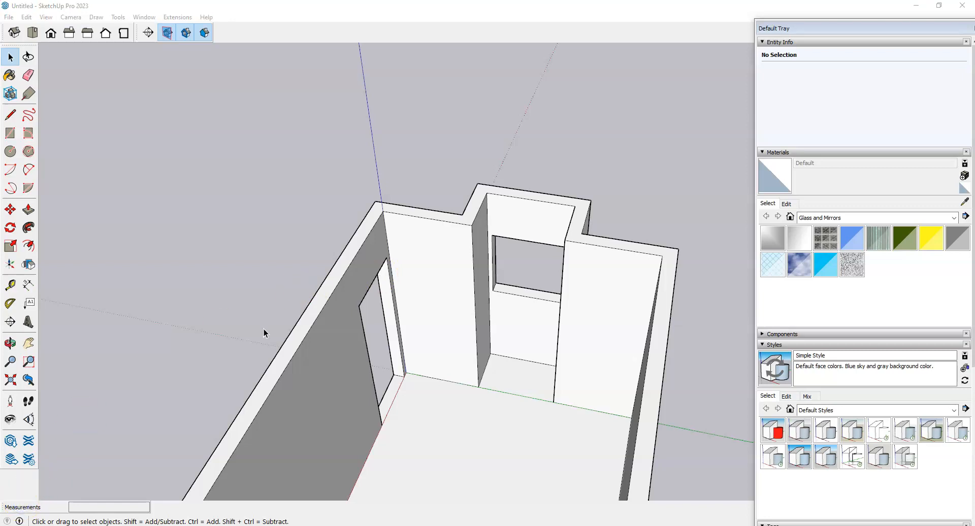
middle_drag(380, 365, 403, 343)
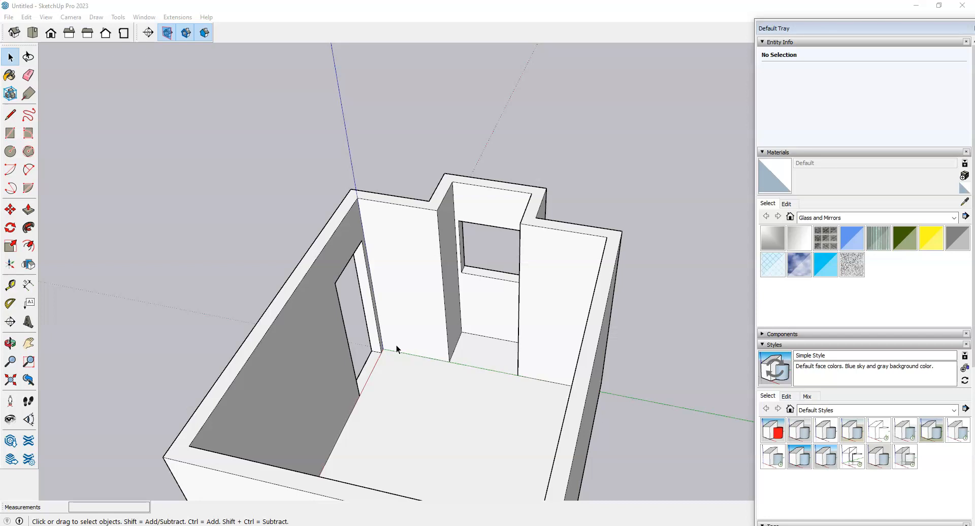
click(273, 525)
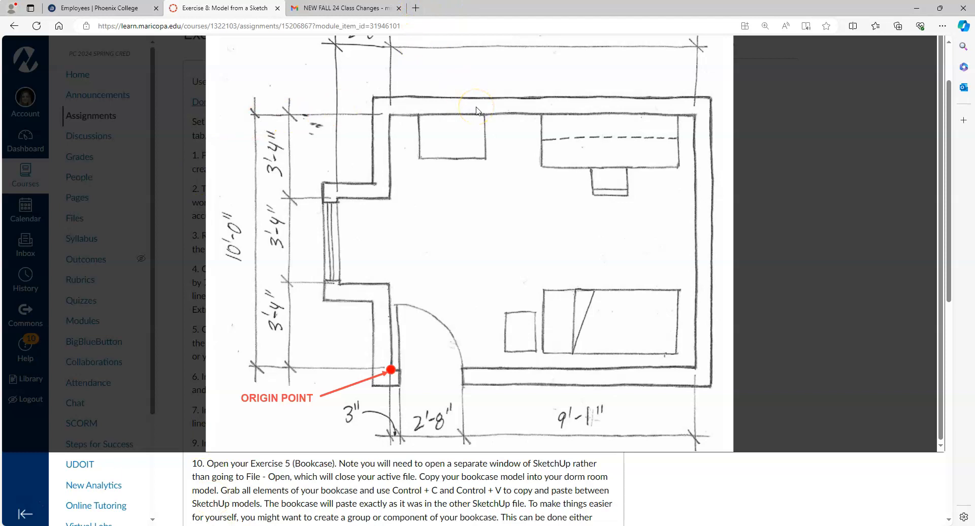
Step: Open a new browser tab and go to sketchup.com
click(416, 8)
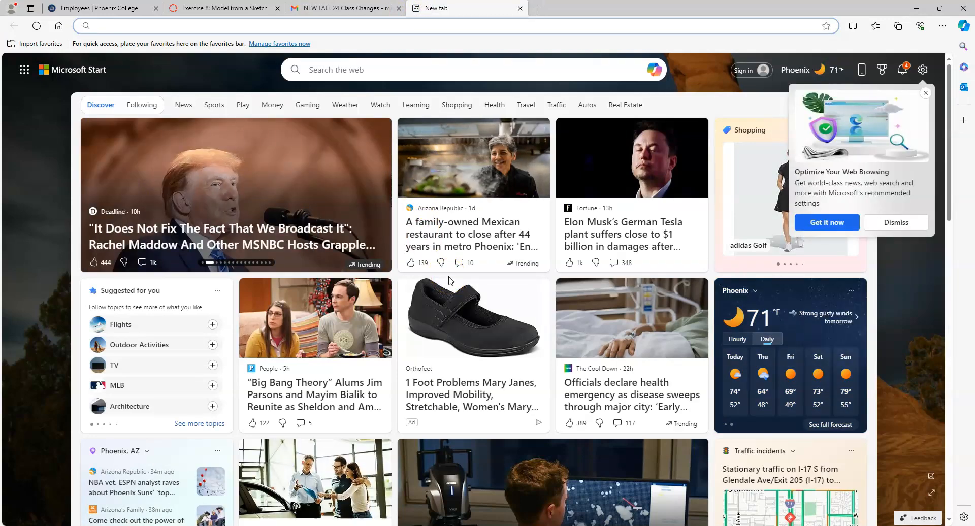
text(sketchup.com)
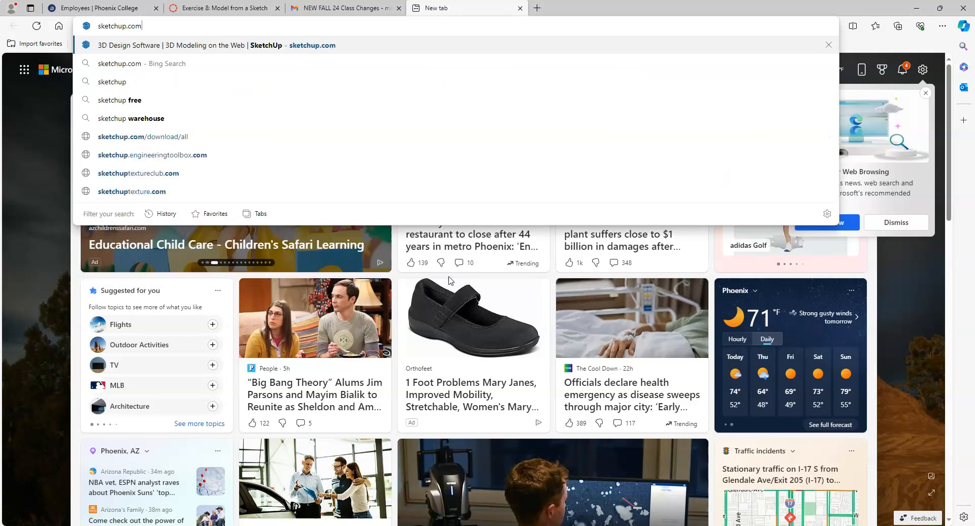
key(Return)
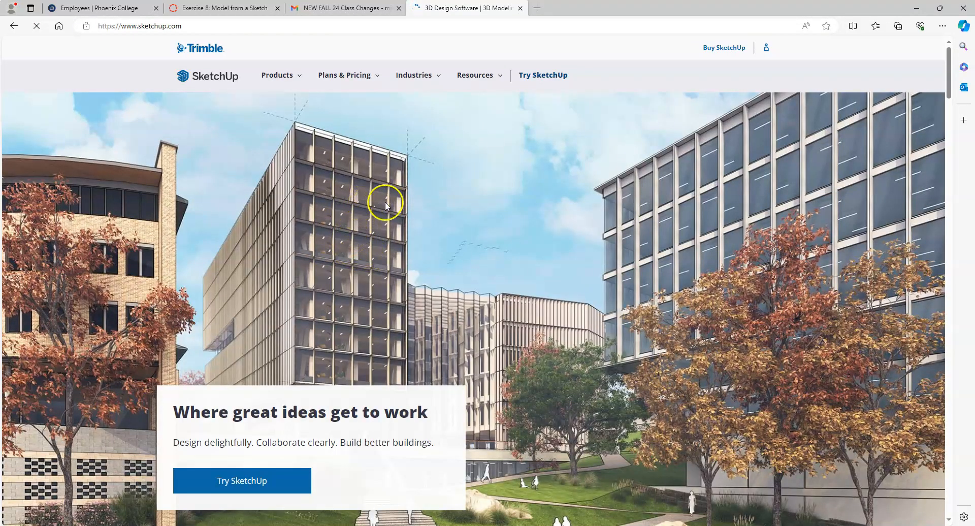
Step: Reach the 3D Warehouse product page through Products and launch the site with Explore
click(298, 76)
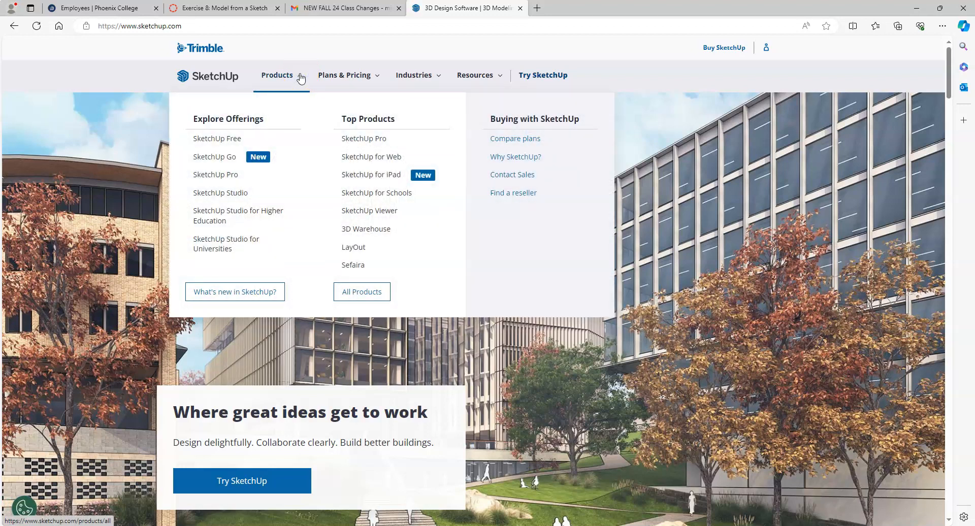
click(366, 229)
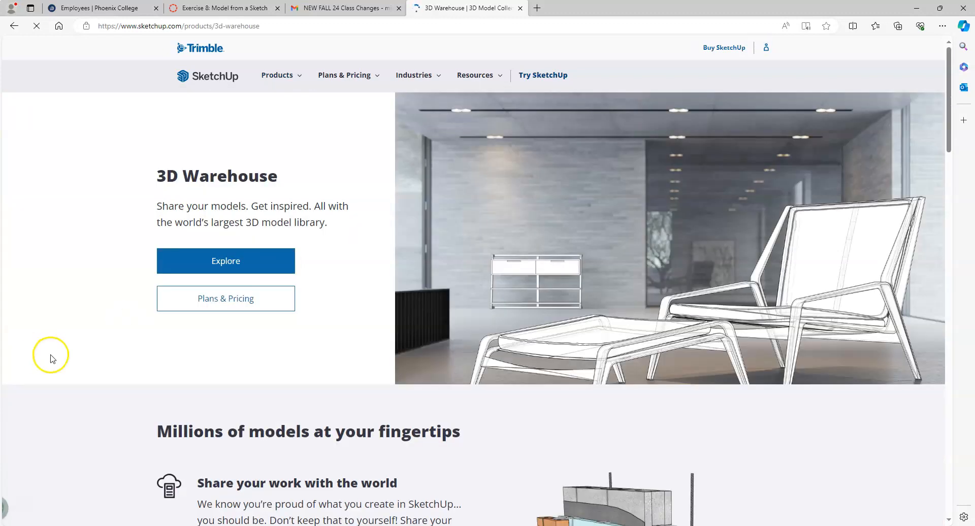
scroll(133, 422, down, 6)
scroll(133, 421, up, 6)
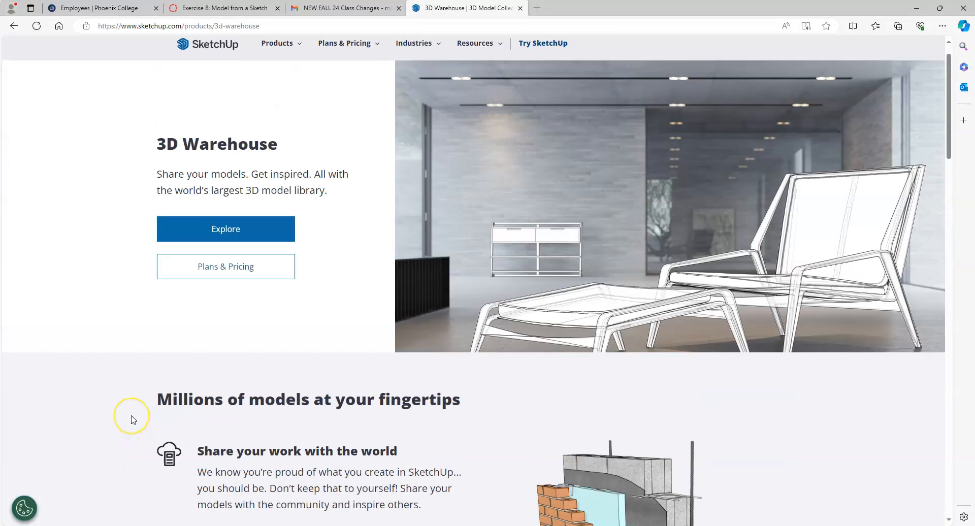
click(239, 263)
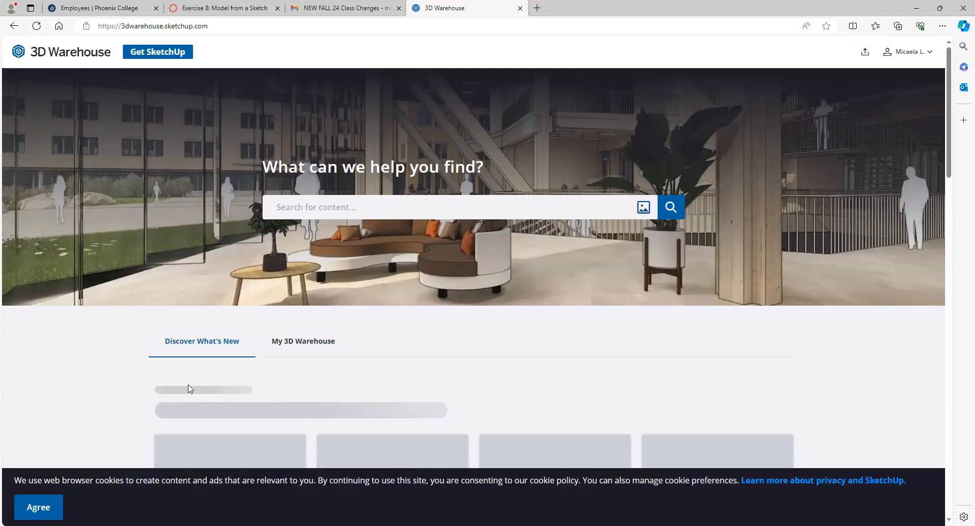
click(116, 289)
scroll(99, 285, down, 4)
scroll(120, 303, down, 3)
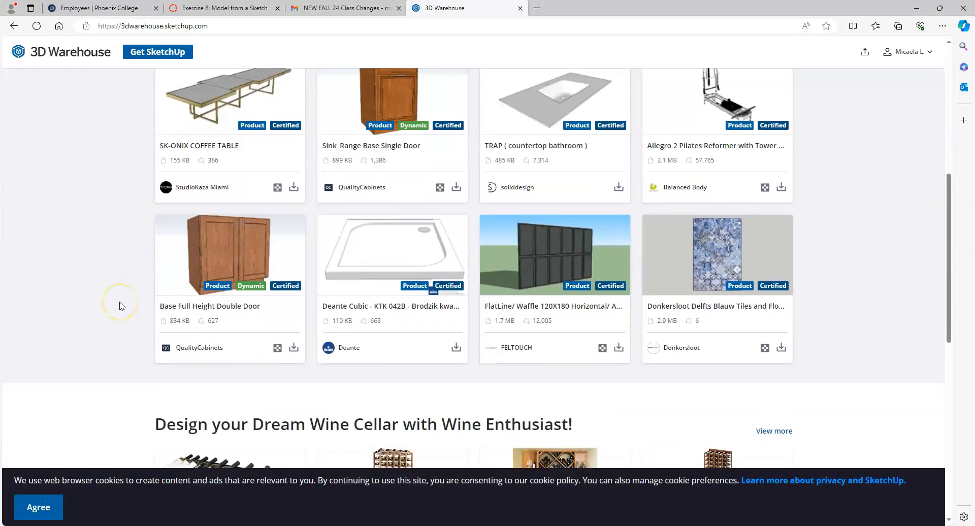
scroll(120, 320, up, 6)
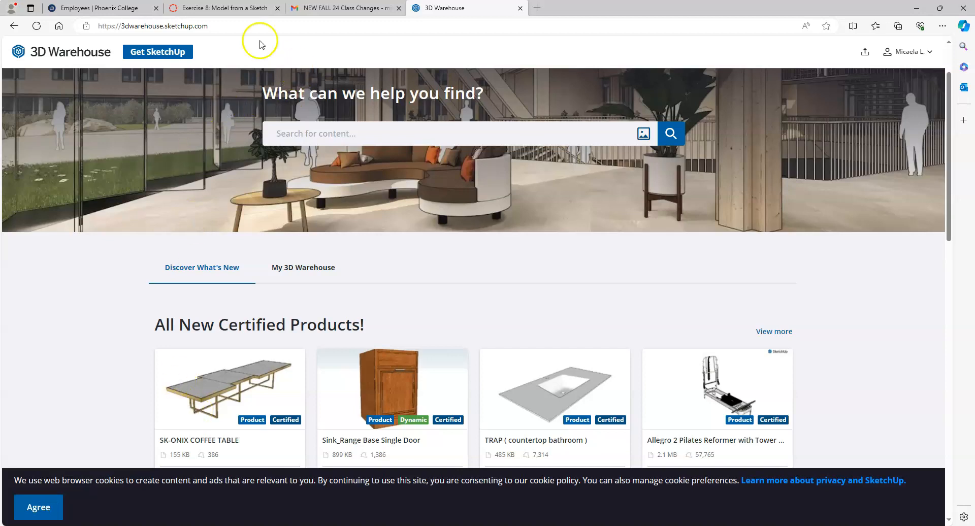
Step: In the Canvas assignment, close the dorm room sketch preview and scroll to the steps
click(225, 8)
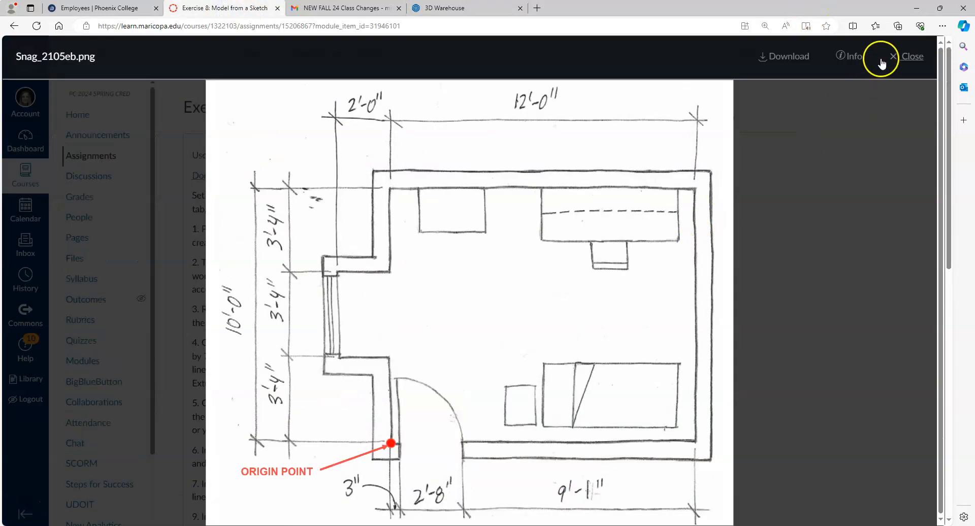
click(901, 51)
scroll(335, 323, down, 2)
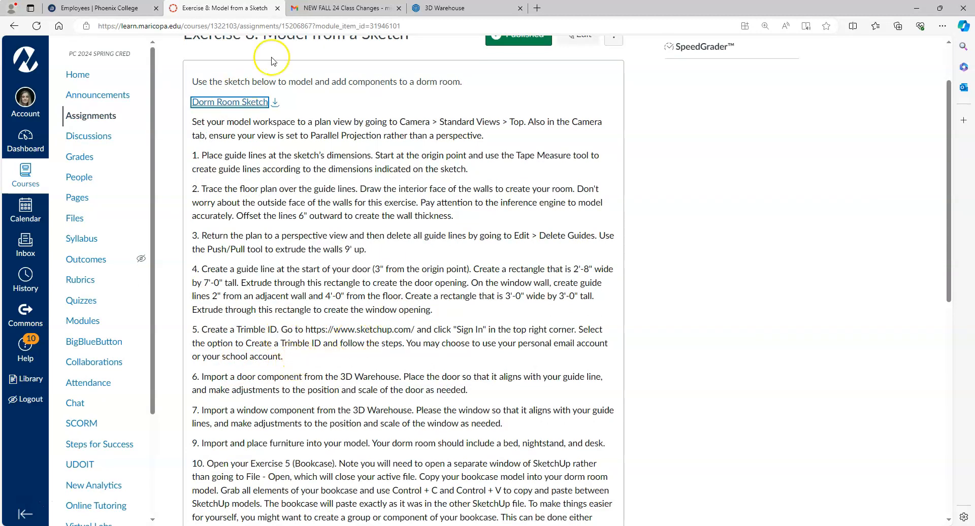
Step: Log out of 3D Warehouse from its account menu
click(486, 10)
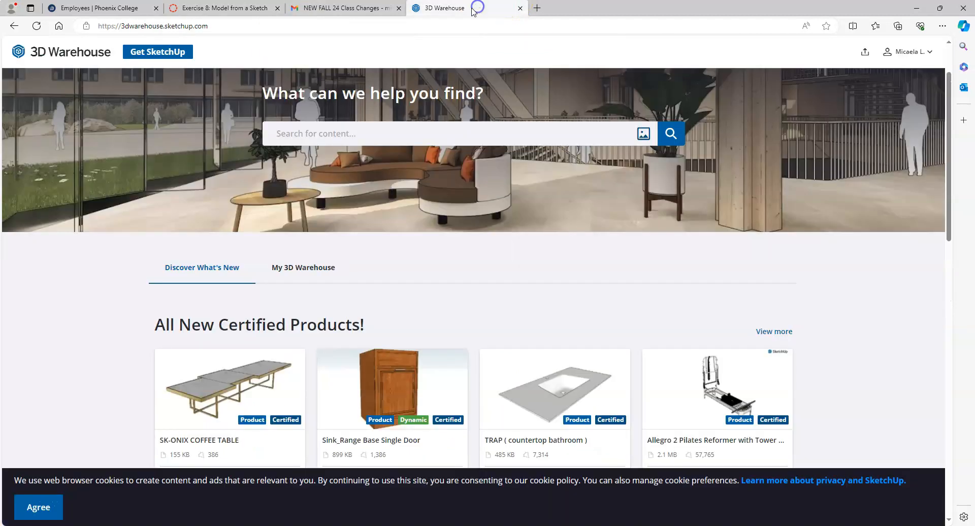
click(912, 53)
click(857, 196)
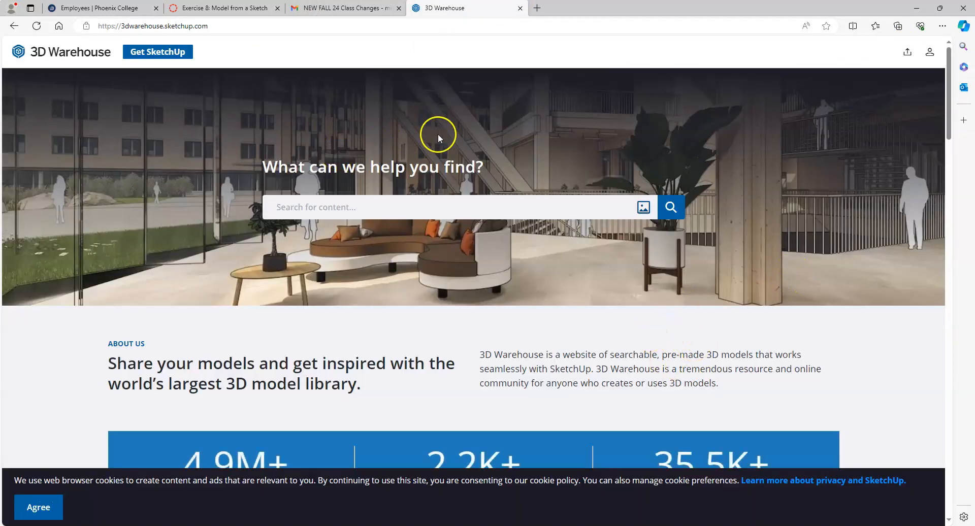
Step: Choose Sign In | Create Account from the 3D Warehouse account icon
click(930, 52)
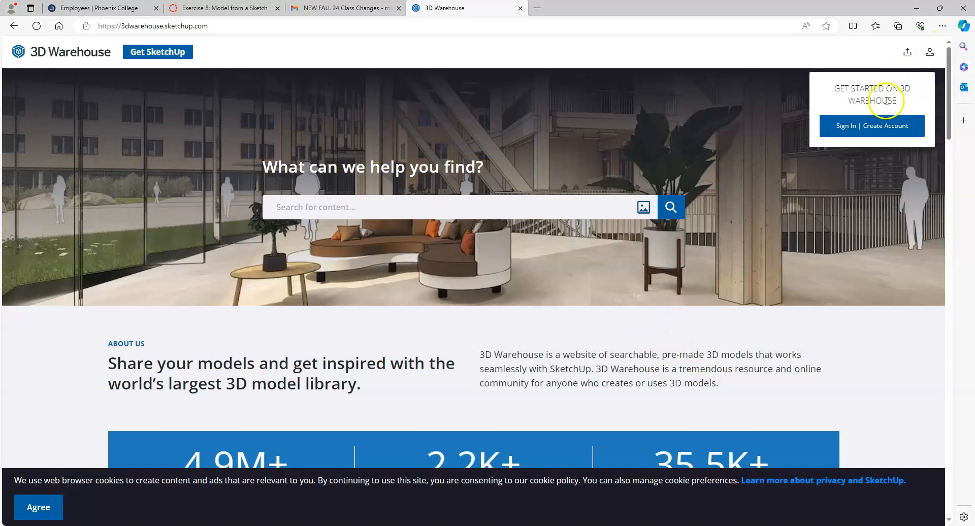
click(867, 133)
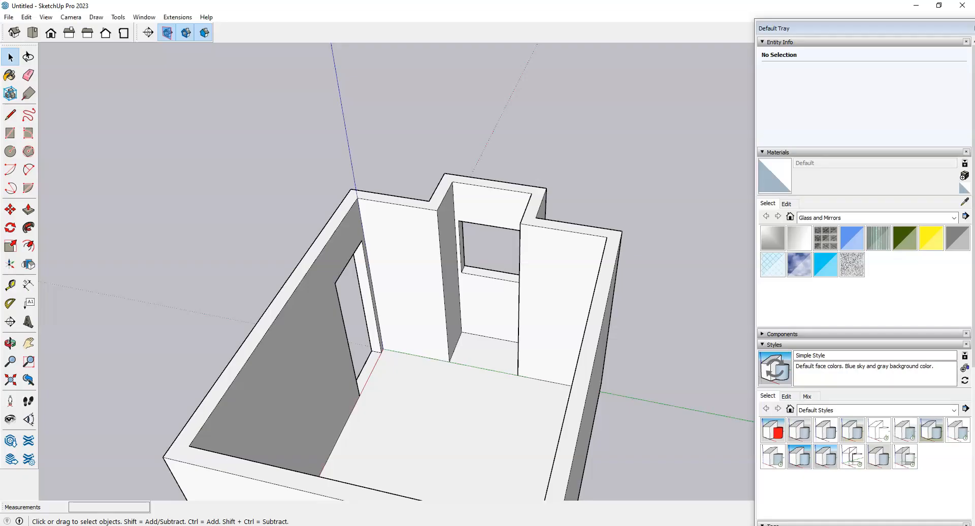
Step: Collapse the Entity Info, Materials, Styles, Tags and Instructor tray panels, then expand Components
scroll(537, 262, down, 2)
scroll(538, 262, down, 2)
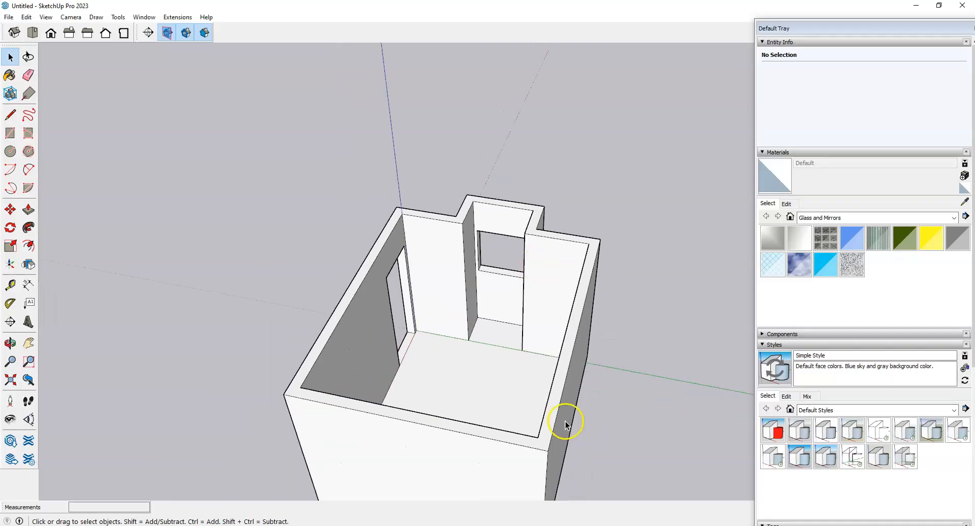
middle_drag(566, 422, 424, 383)
scroll(435, 348, down, 2)
scroll(419, 425, up, 2)
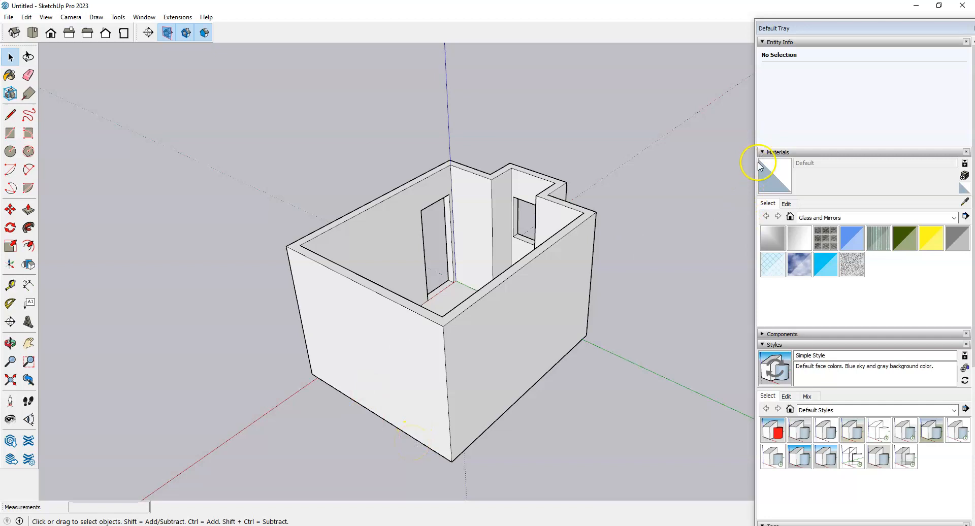
click(782, 42)
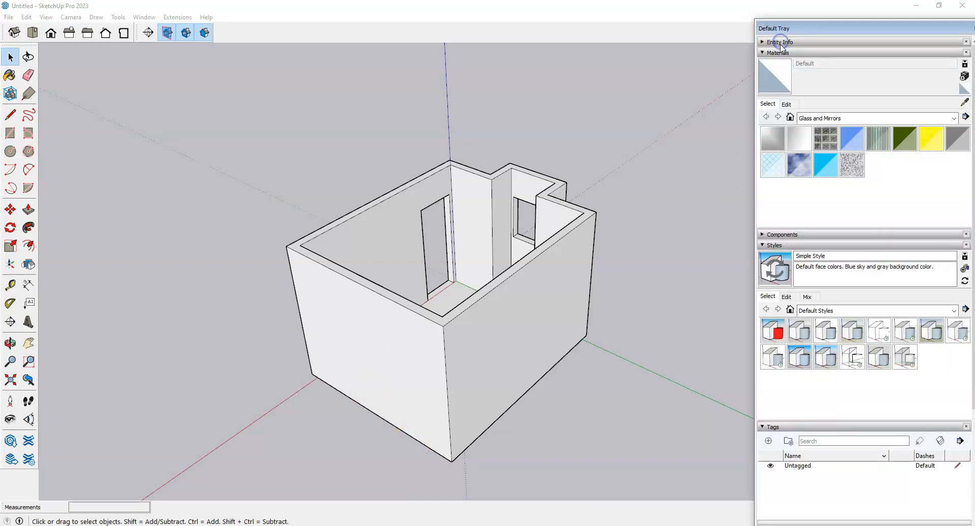
click(783, 53)
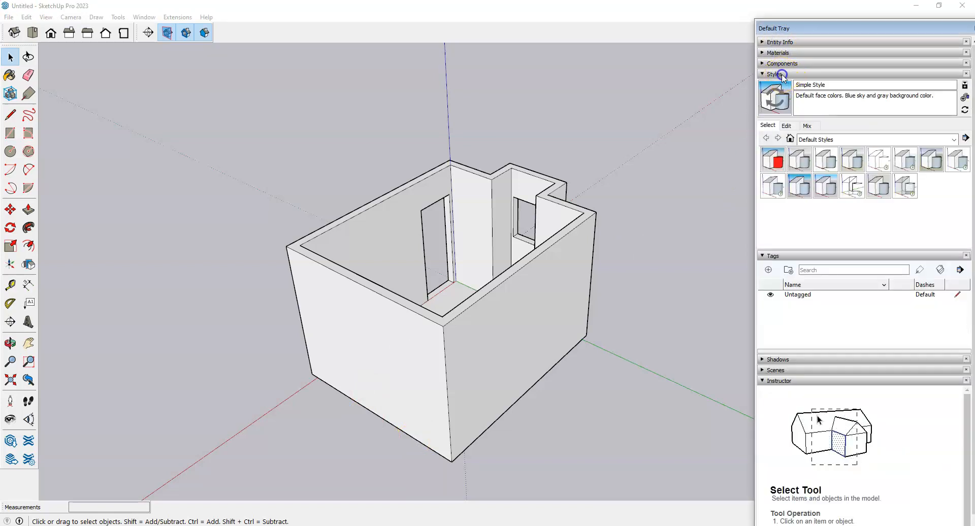
click(776, 74)
click(773, 85)
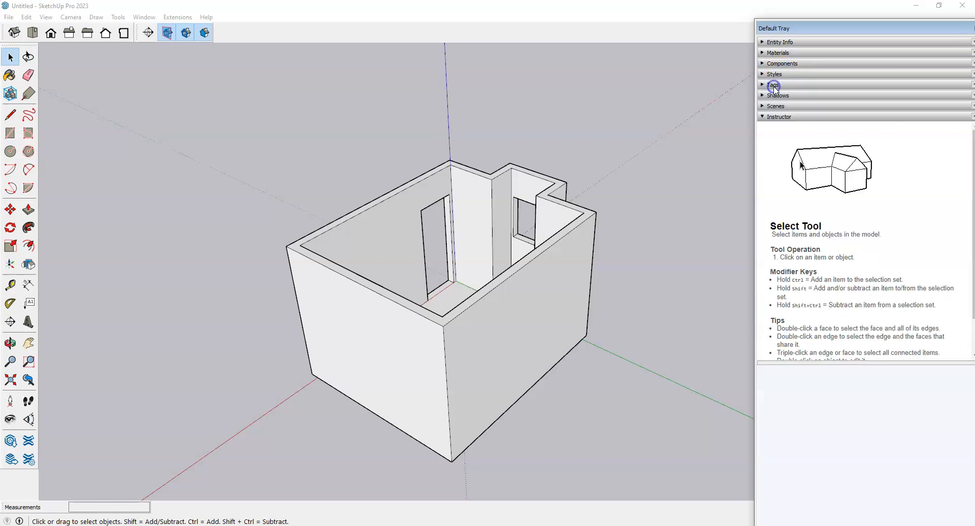
click(773, 116)
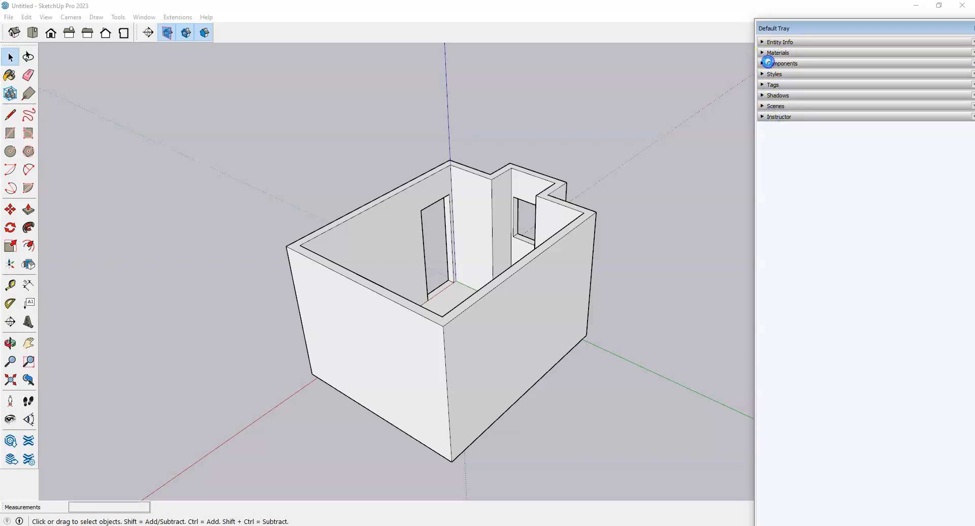
click(770, 64)
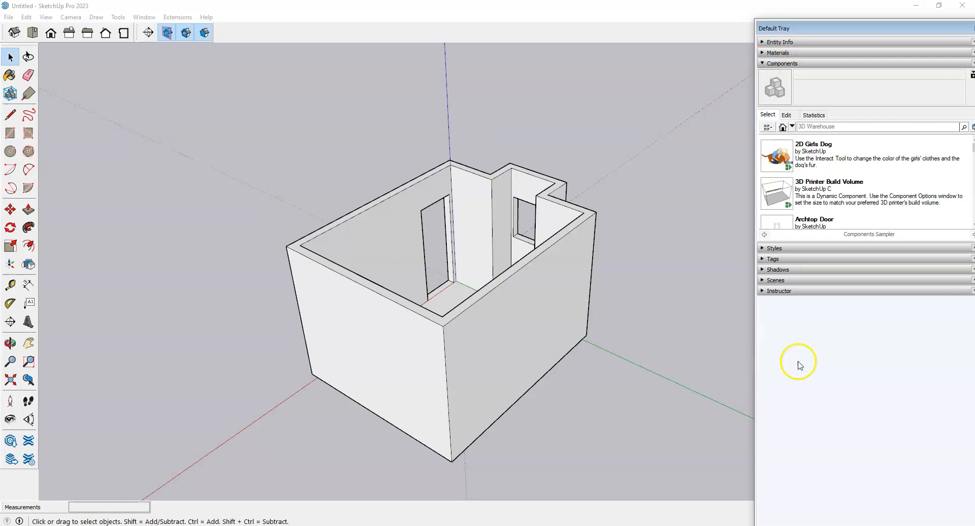
Step: Search the Components library for 'door' and scroll through the roughly 95,522 results
click(792, 127)
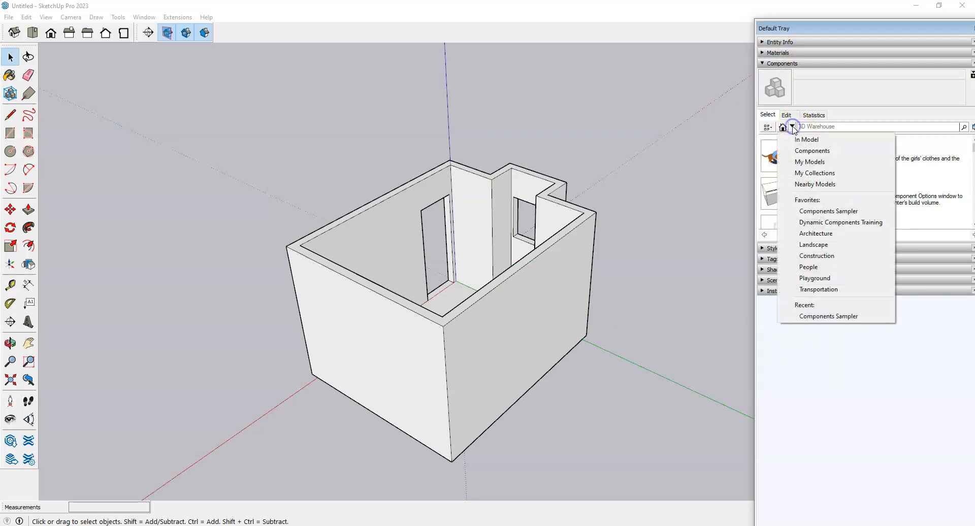
click(855, 426)
click(844, 128)
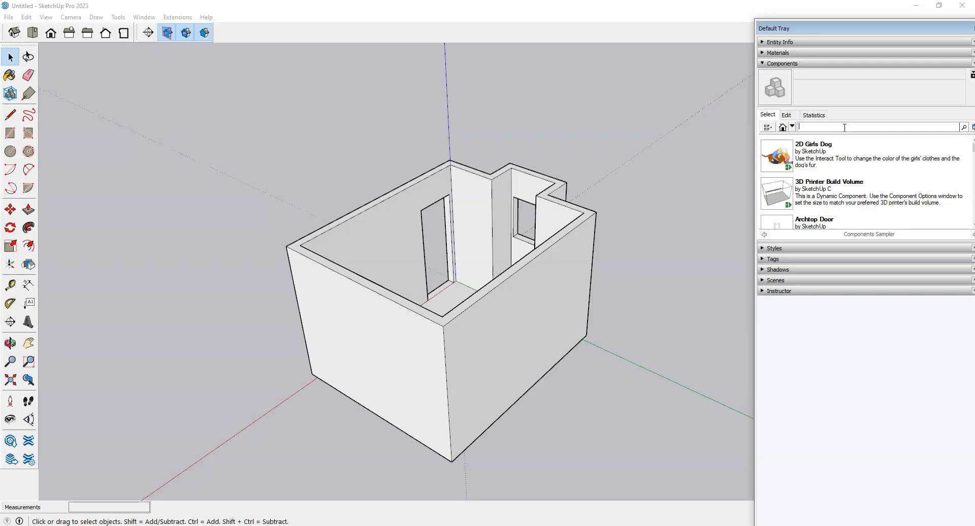
text(door)
click(963, 126)
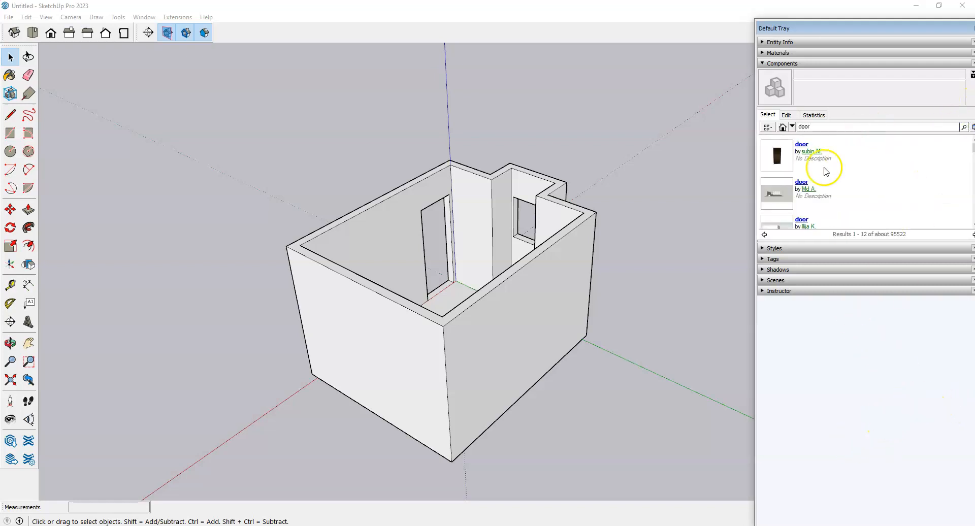
scroll(828, 166, down, 1)
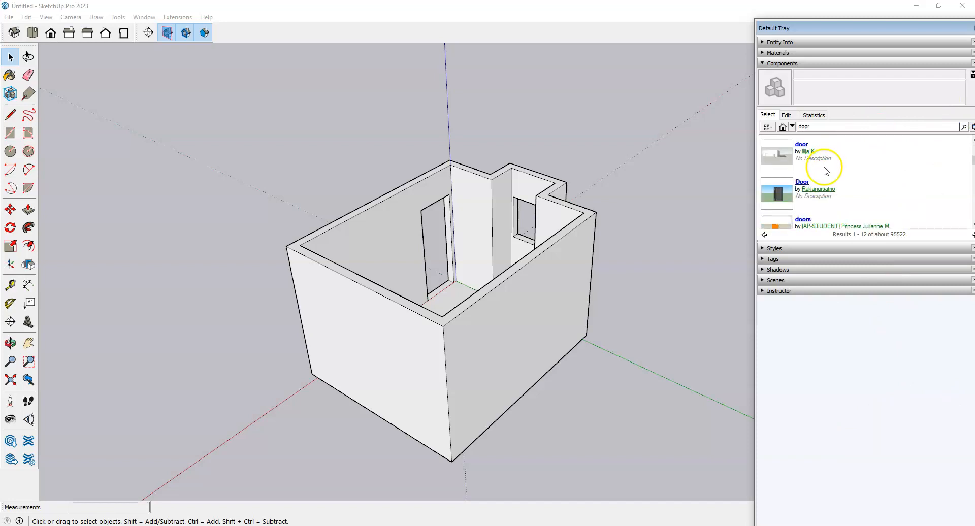
scroll(826, 170, down, 2)
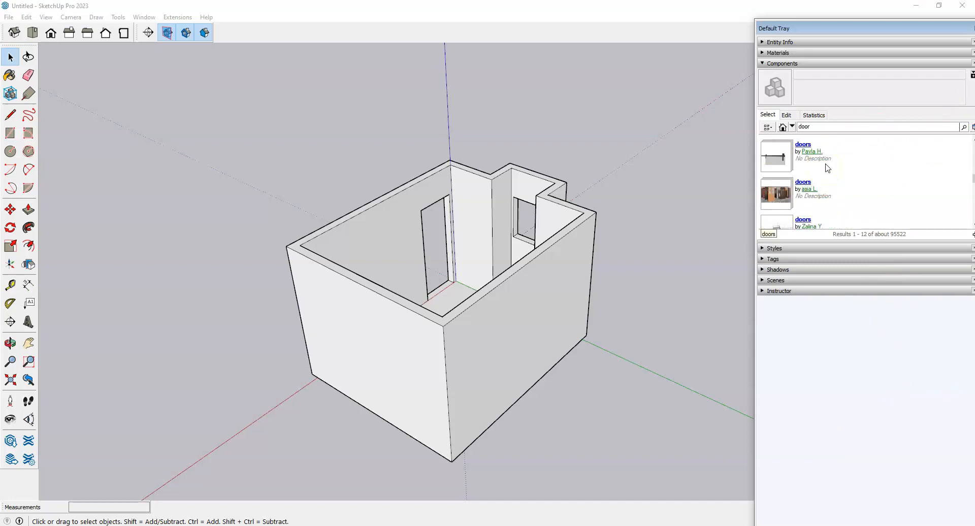
scroll(828, 168, down, 3)
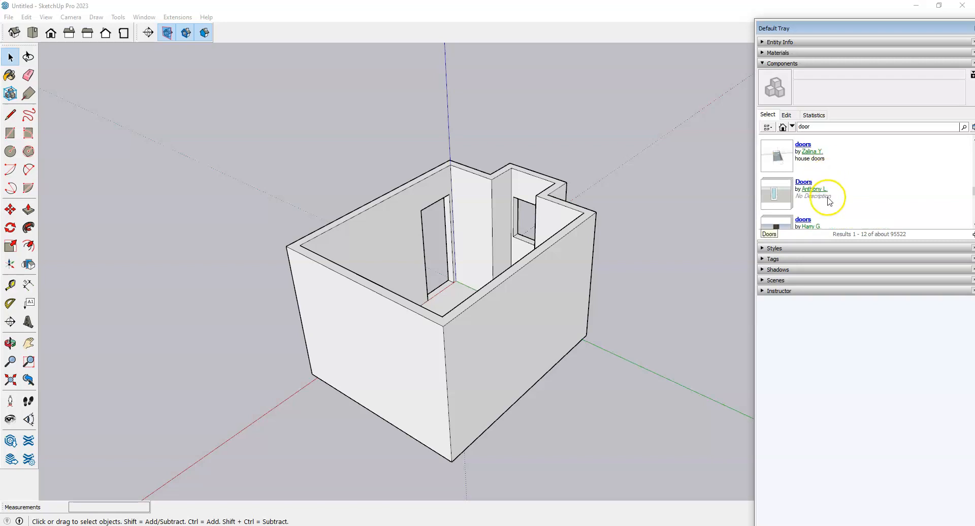
scroll(837, 185, up, 1)
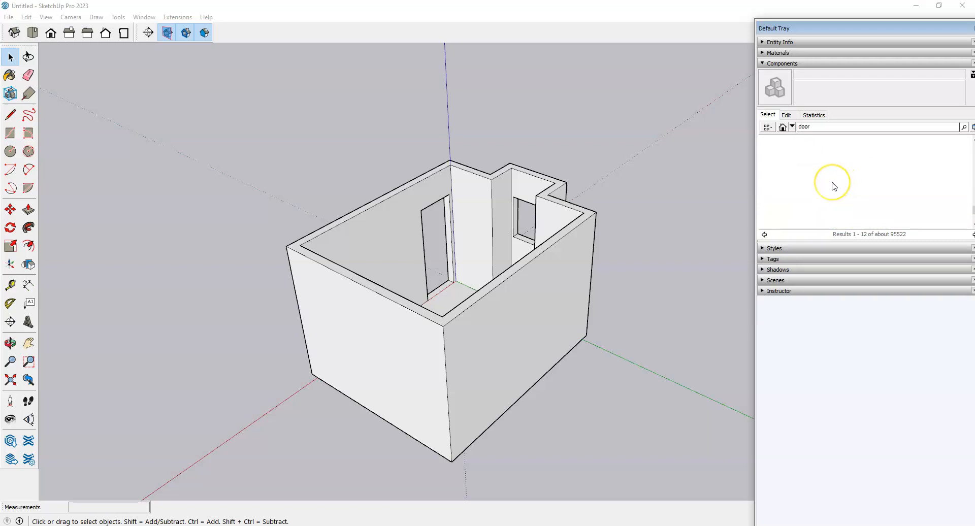
scroll(833, 188, up, 4)
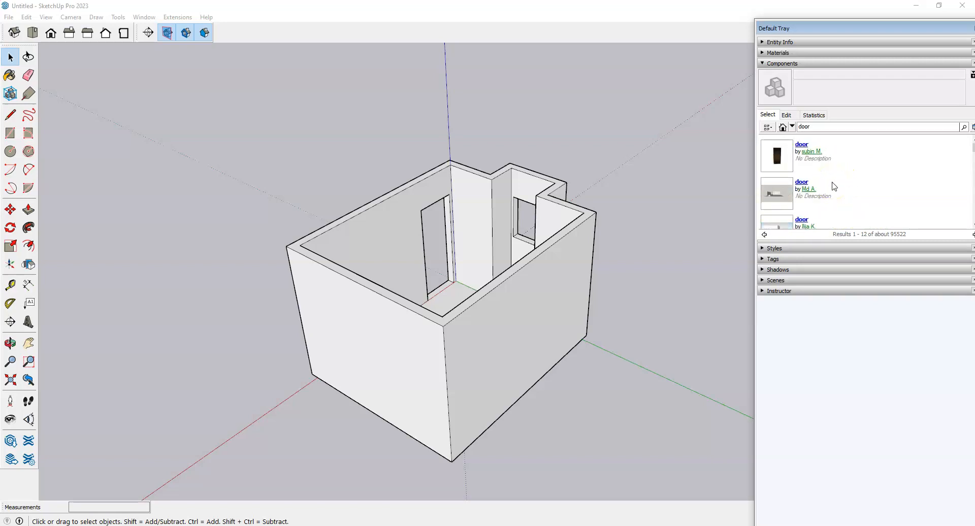
scroll(834, 187, up, 1)
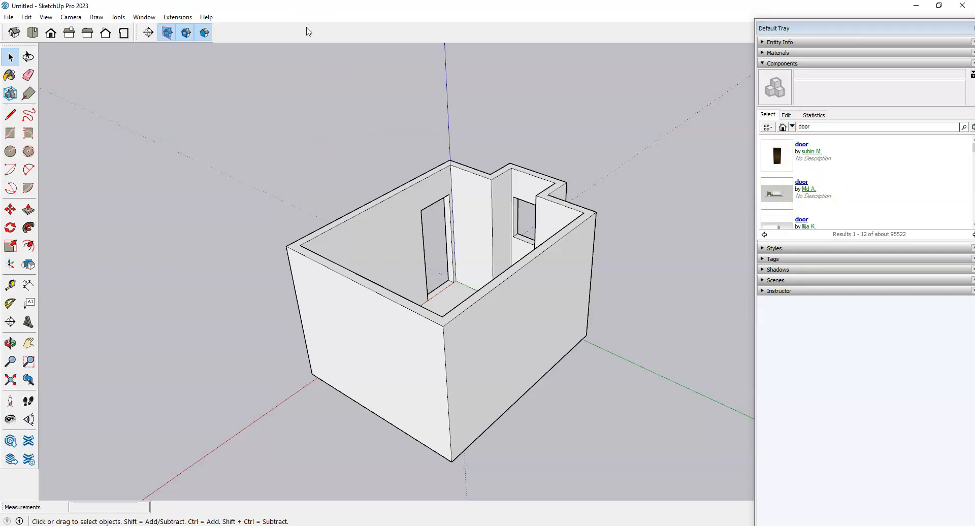
Step: Open 3D Warehouse from the Window menu and accept the sign-in prompt
click(148, 18)
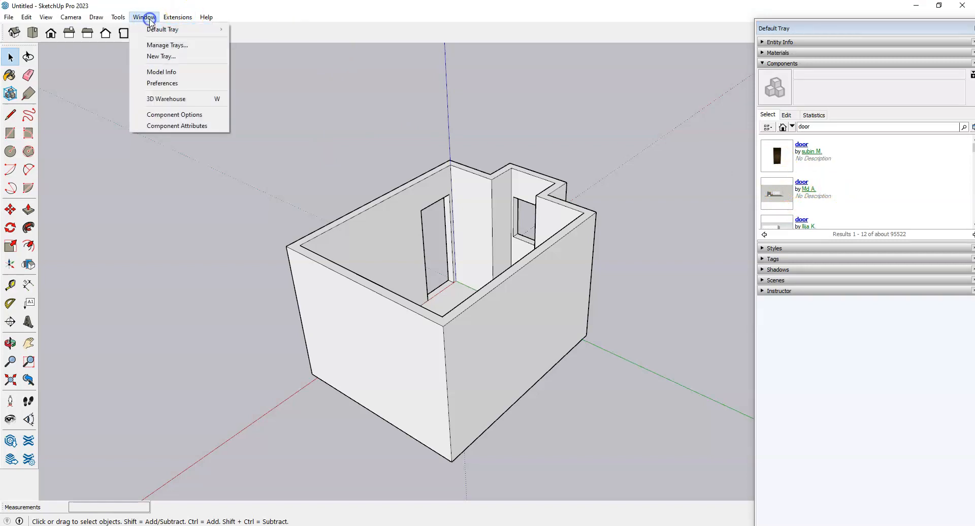
click(163, 99)
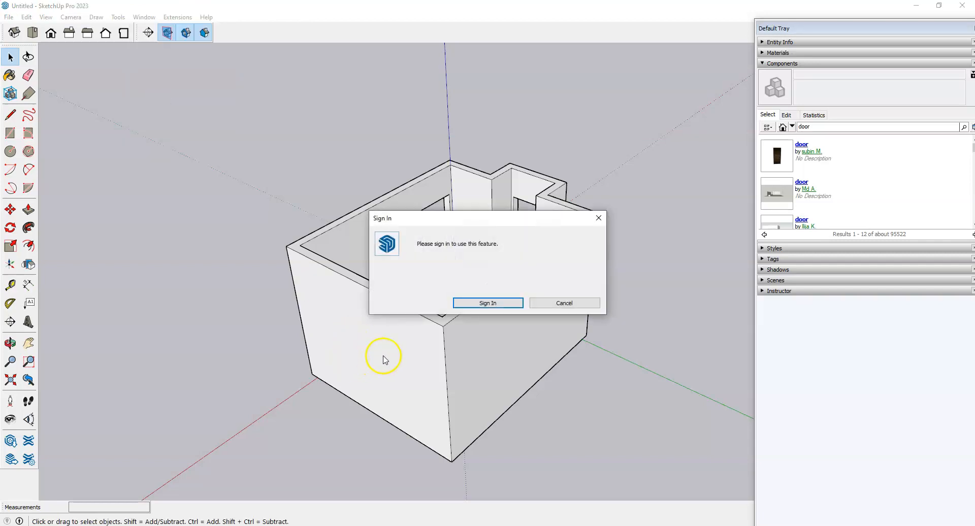
click(488, 303)
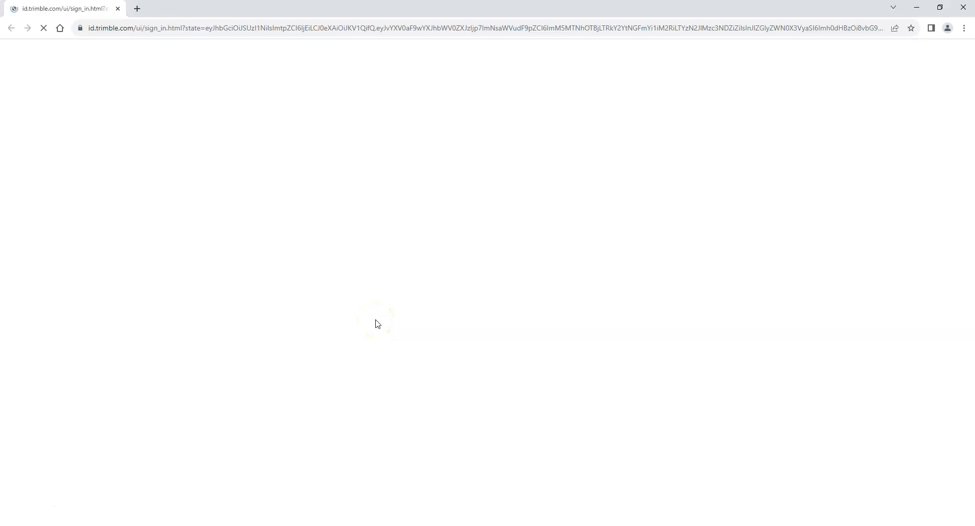
Step: Sign in to Trimble ID with the account username and password
click(801, 187)
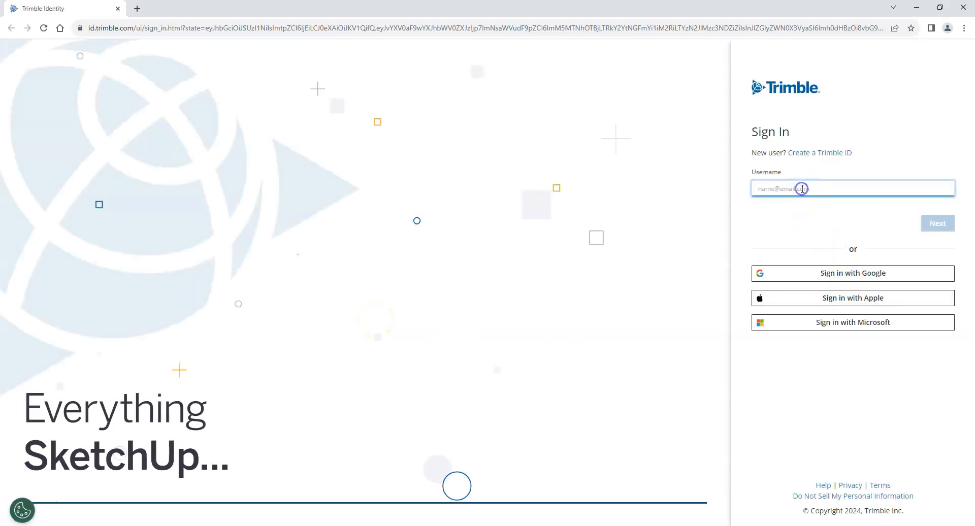
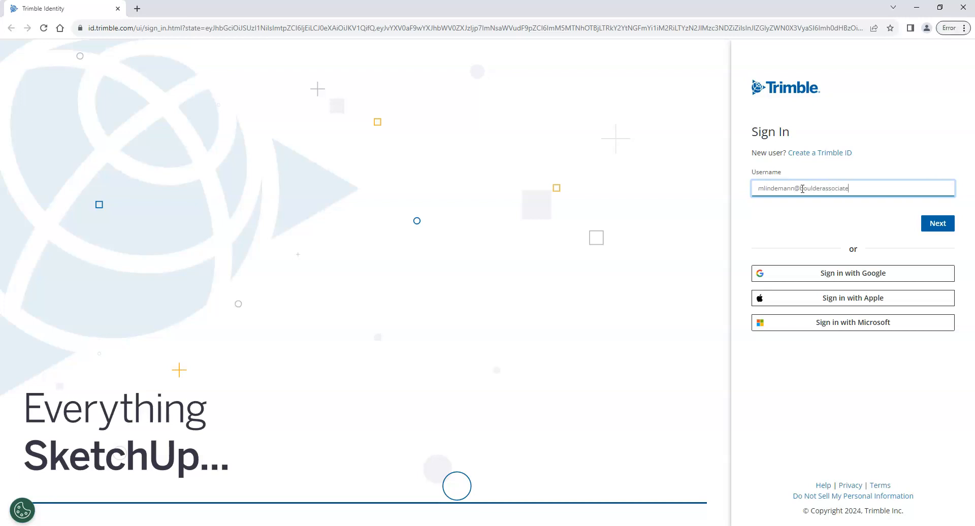
key(Return)
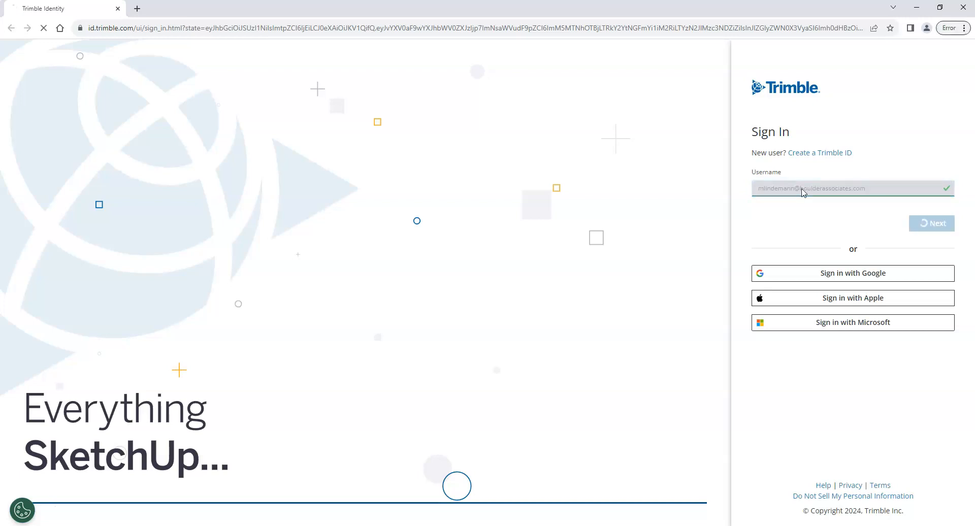
click(801, 189)
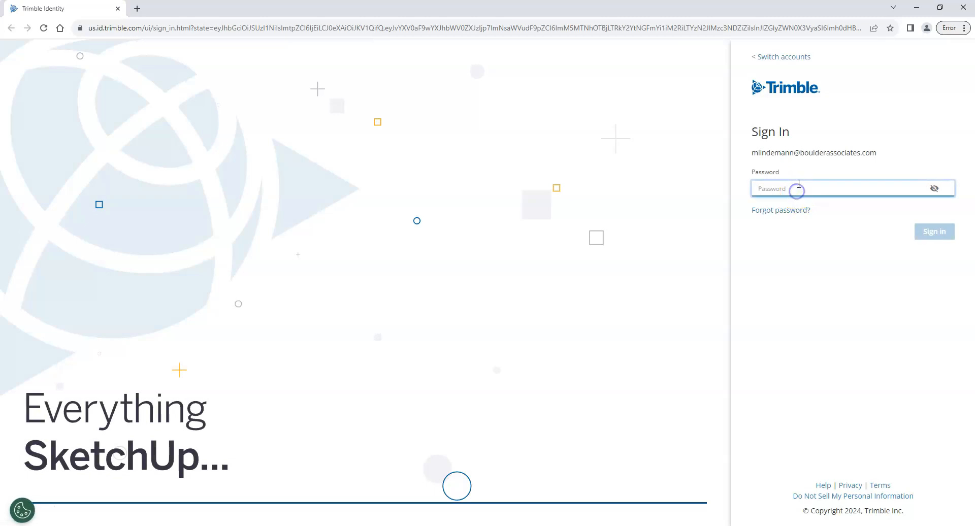
text(••••••••••)
key(Return)
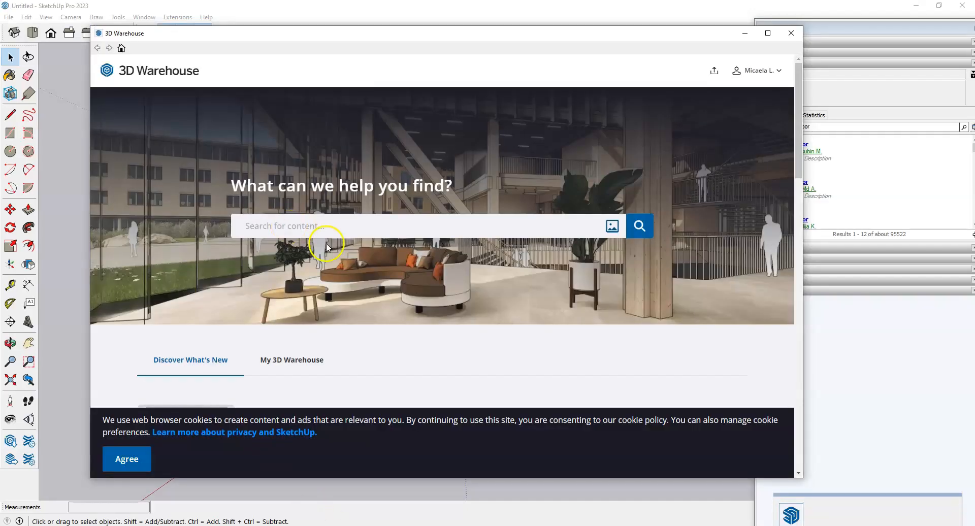
Step: Move the 3D Warehouse window aside and search it for 'door'
drag(276, 36, 309, 33)
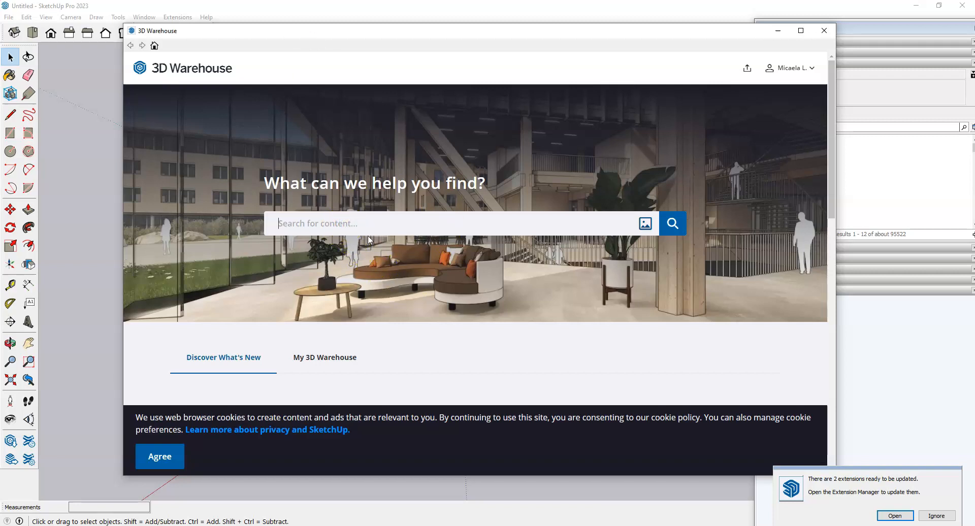
text(r)
key(Return)
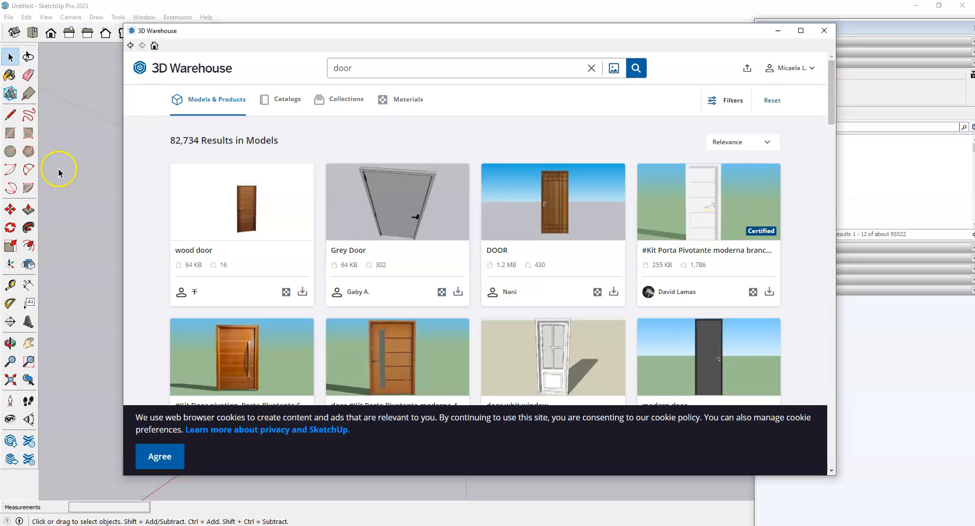
mouse_move(829, 84)
mouse_down()
mouse_move(830, 228)
mouse_move(843, 255)
mouse_move(832, 252)
mouse_move(825, 80)
mouse_up()
Step: Open the Grey Door model page and accept the cookie notice
click(396, 214)
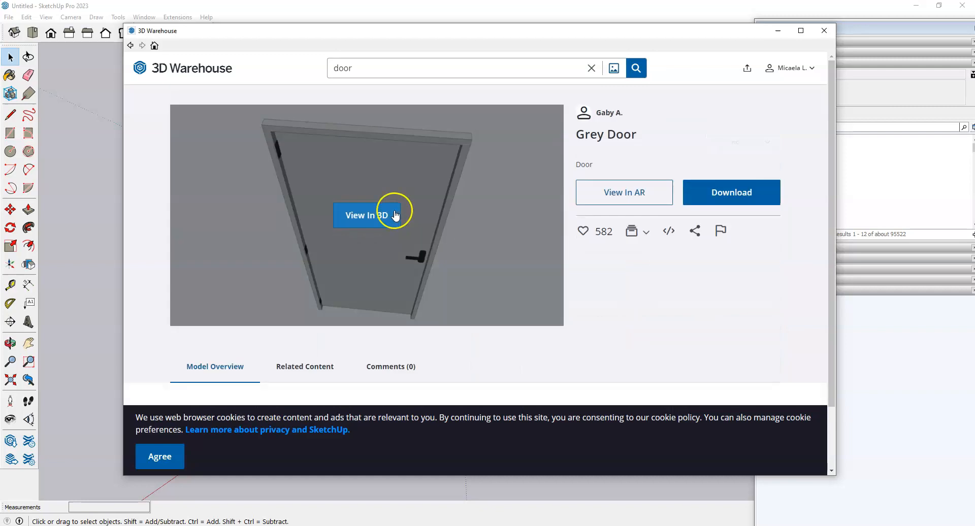
scroll(616, 335, down, 1)
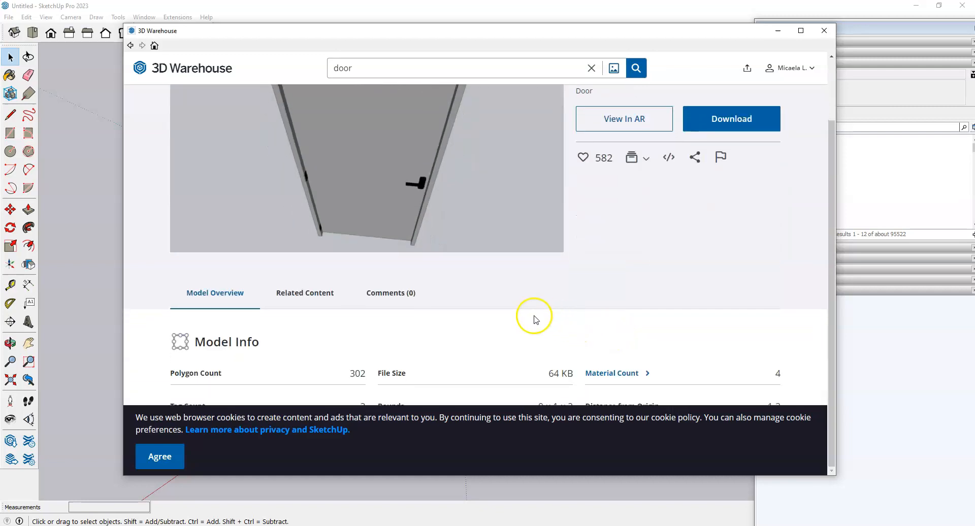
click(173, 458)
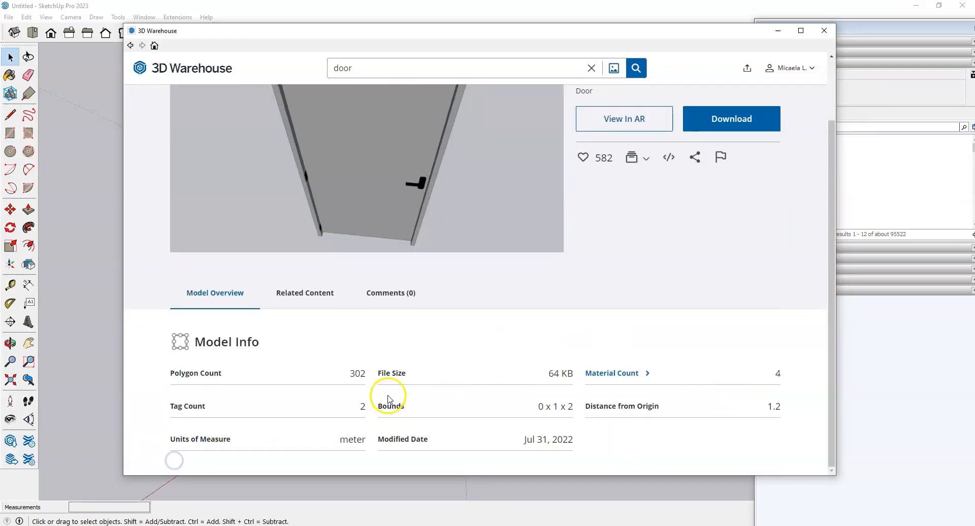
scroll(426, 429, up, 1)
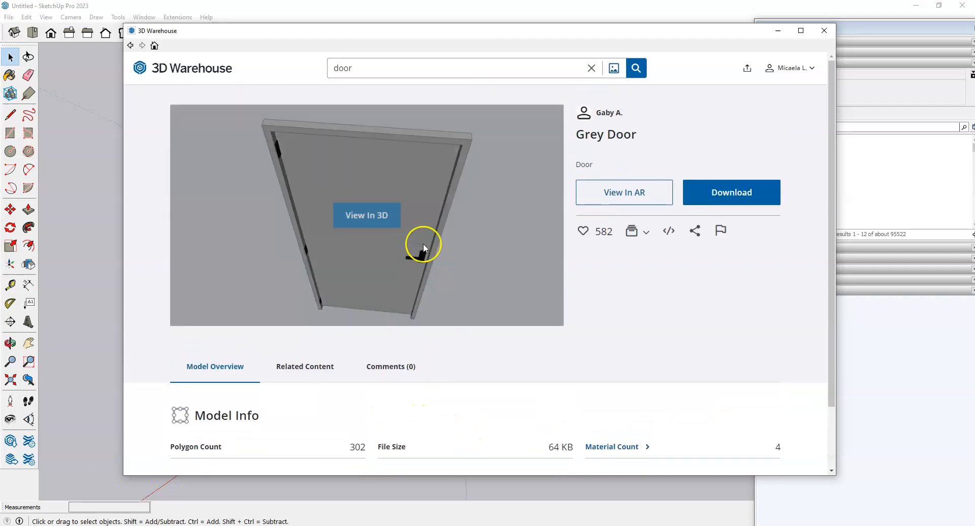
Step: Inspect the Grey Door in the 3D preview from several angles, then download it
click(358, 217)
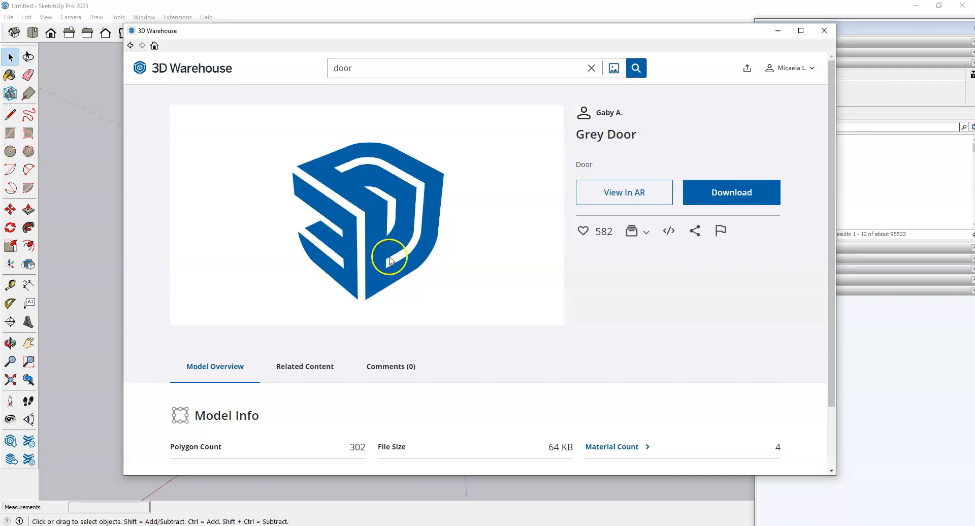
drag(459, 265, 227, 224)
drag(326, 253, 253, 270)
scroll(214, 238, up, 10)
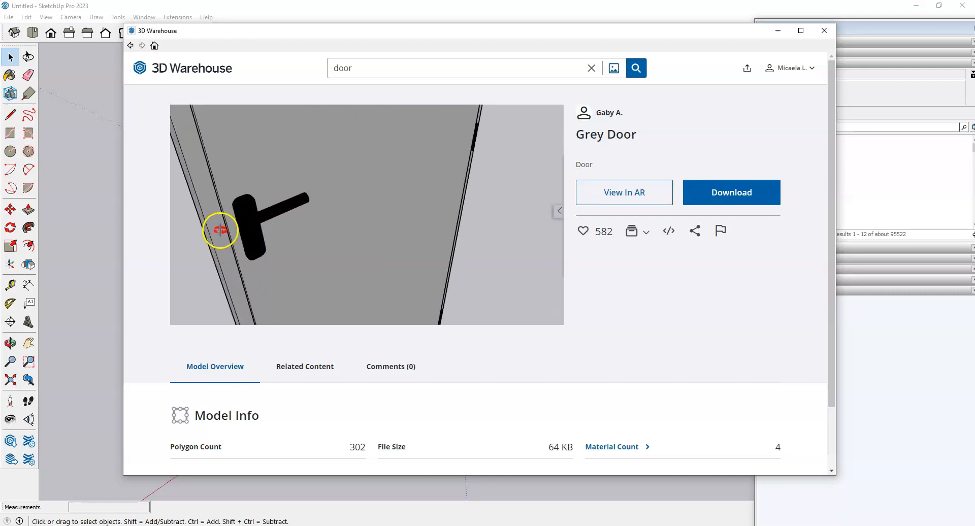
scroll(468, 205, down, 5)
drag(437, 163, 464, 282)
drag(333, 198, 459, 244)
drag(338, 265, 367, 235)
drag(488, 218, 294, 239)
drag(460, 235, 356, 225)
scroll(404, 205, down, 2)
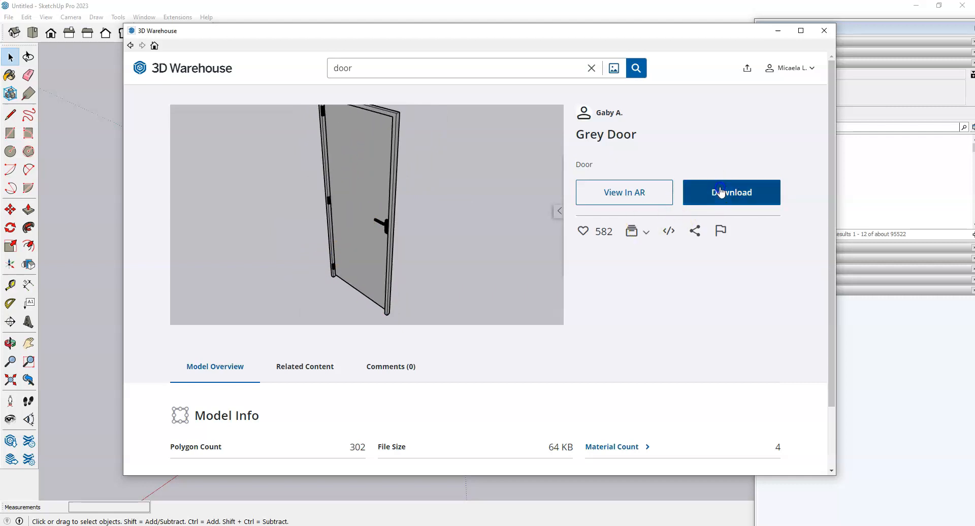
click(703, 192)
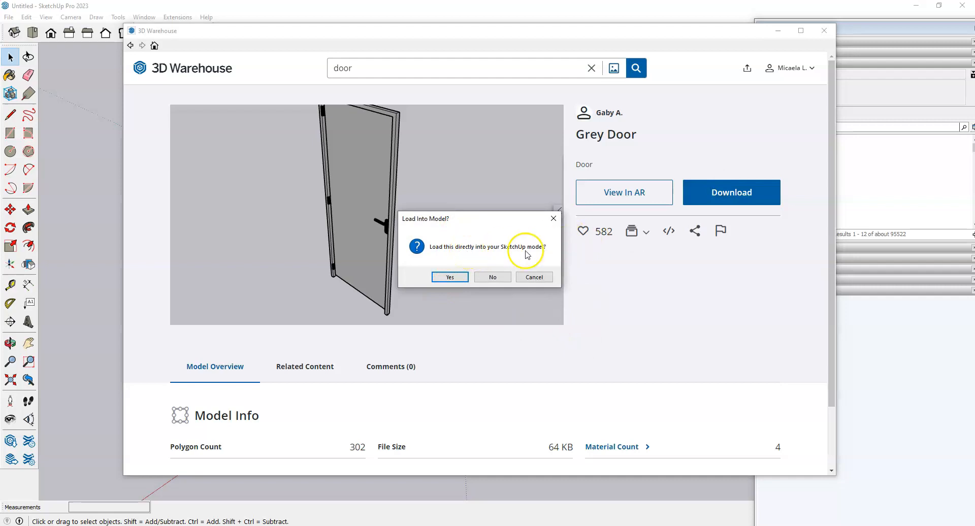
Step: Load the Grey Door into the model and place it beside the room
click(456, 278)
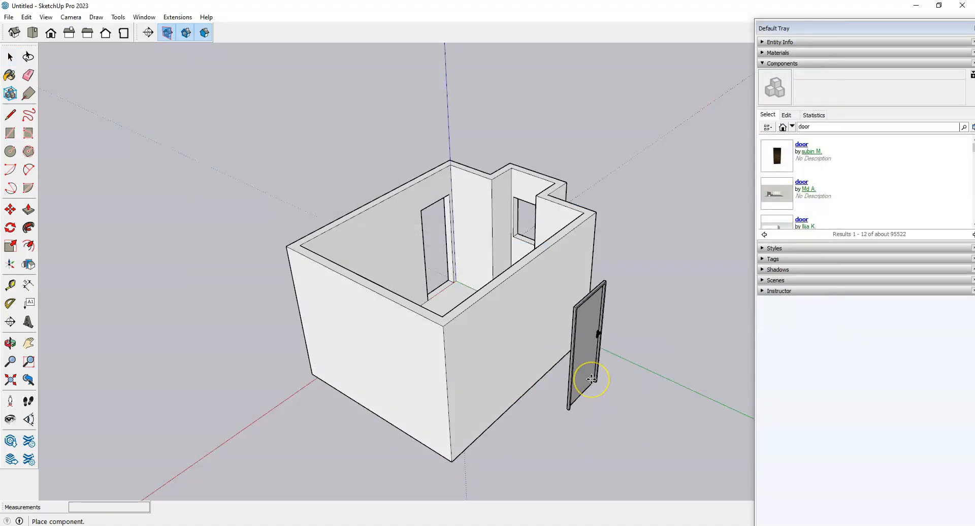
click(592, 379)
click(620, 422)
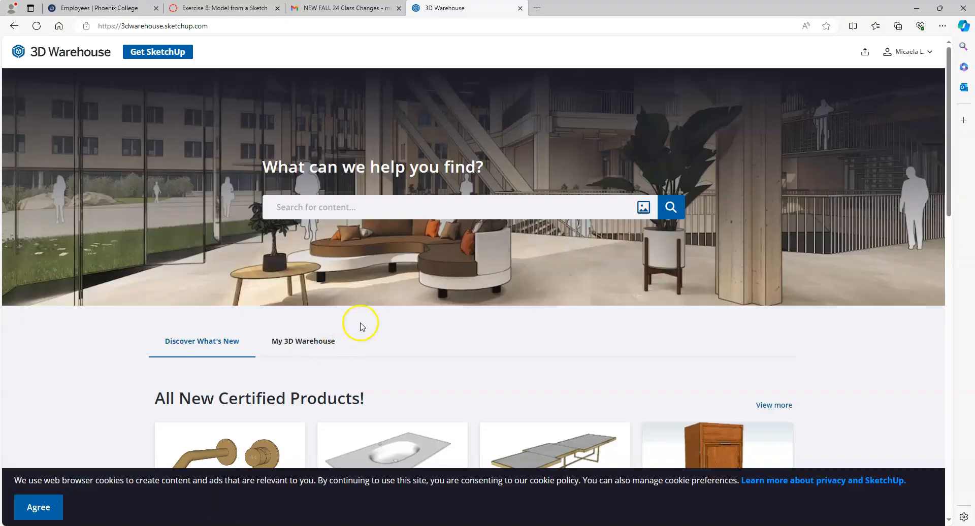
scroll(540, 312, down, 2)
scroll(408, 216, up, 2)
Step: Search 3D Warehouse for 'door' and download the Grey Door as a SketchUp file
click(408, 216)
text(d)
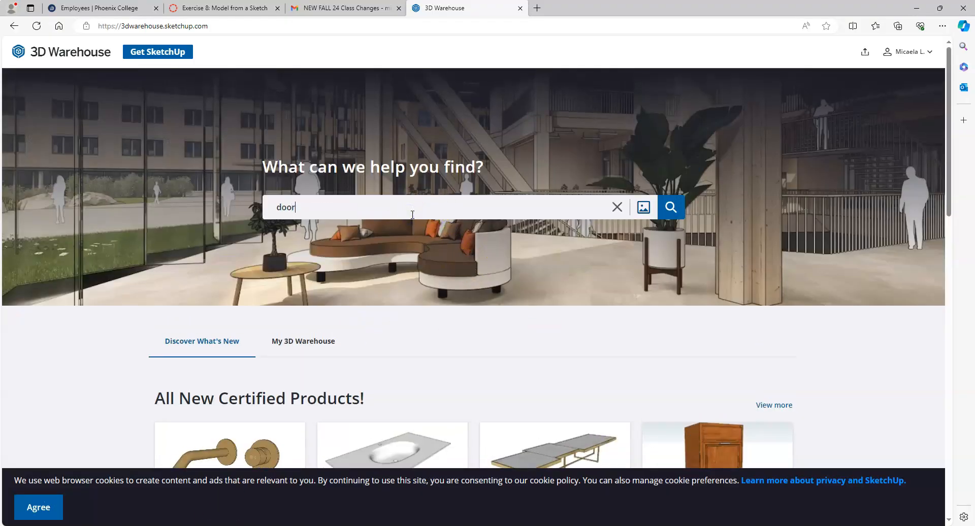
text(oor)
key(Return)
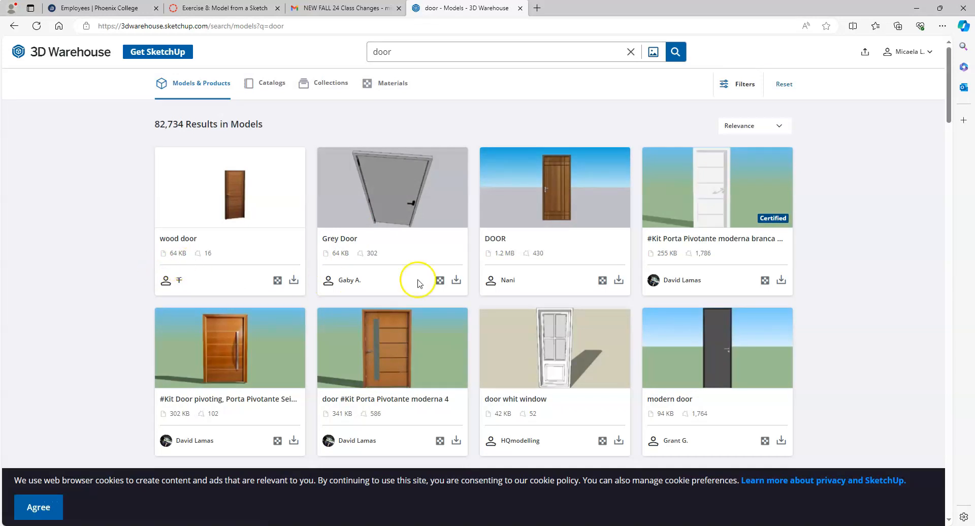
click(456, 280)
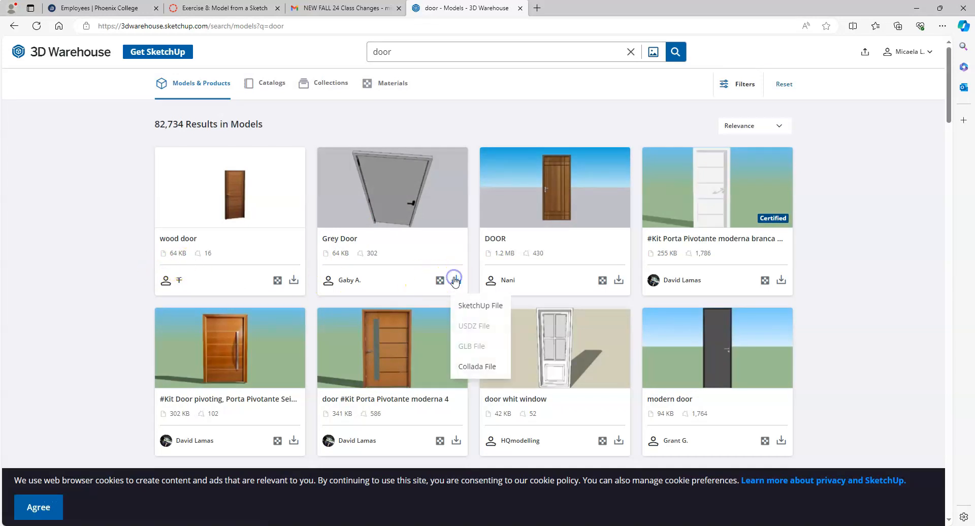
click(474, 305)
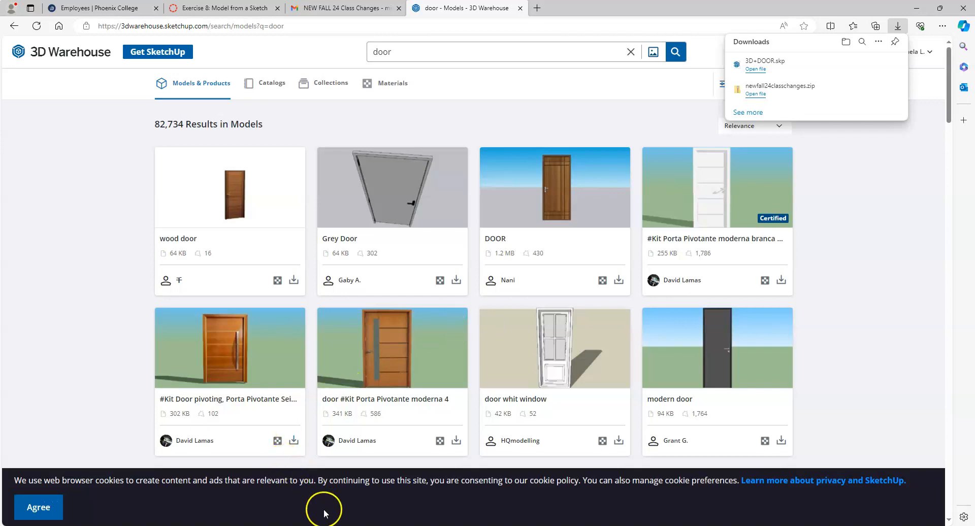
Step: Locate the downloaded 3D+DOOR file in the Downloads folder, then return to SketchUp
key(super+e)
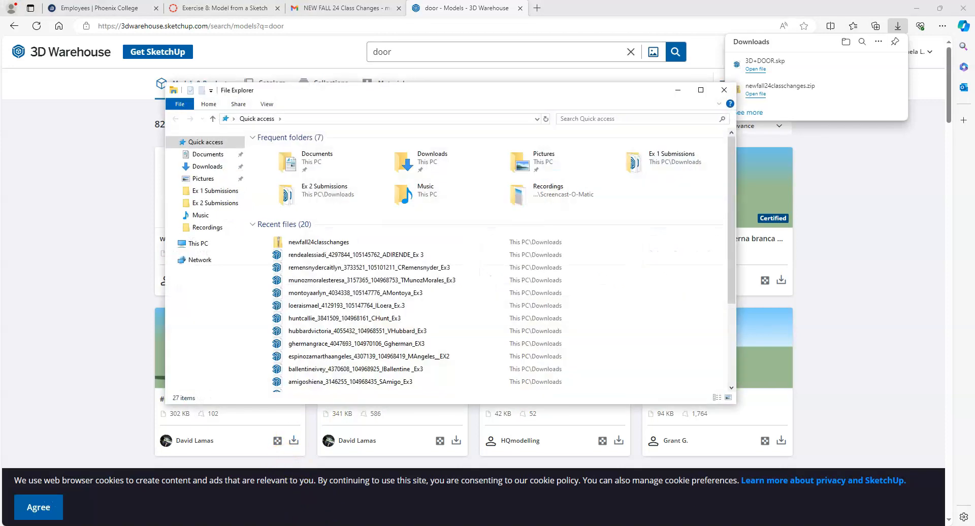
click(206, 166)
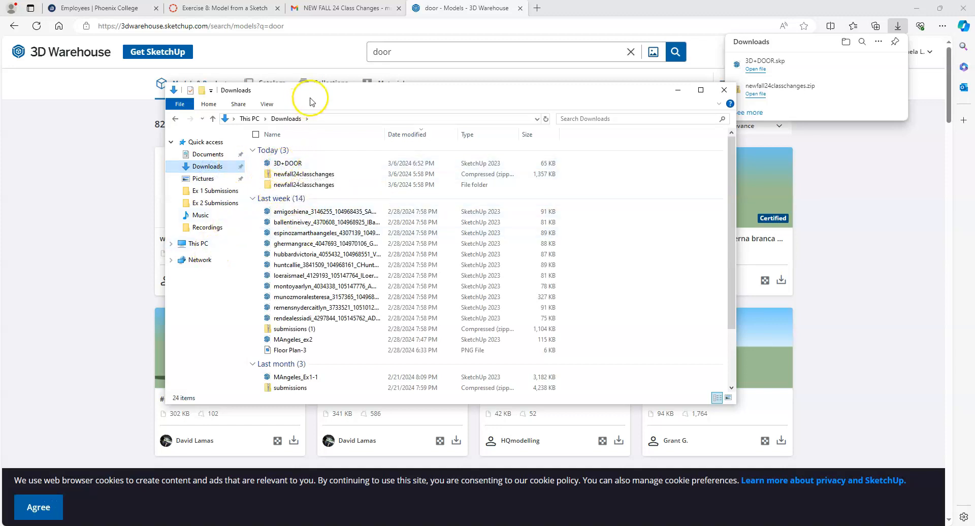
drag(315, 96, 182, 102)
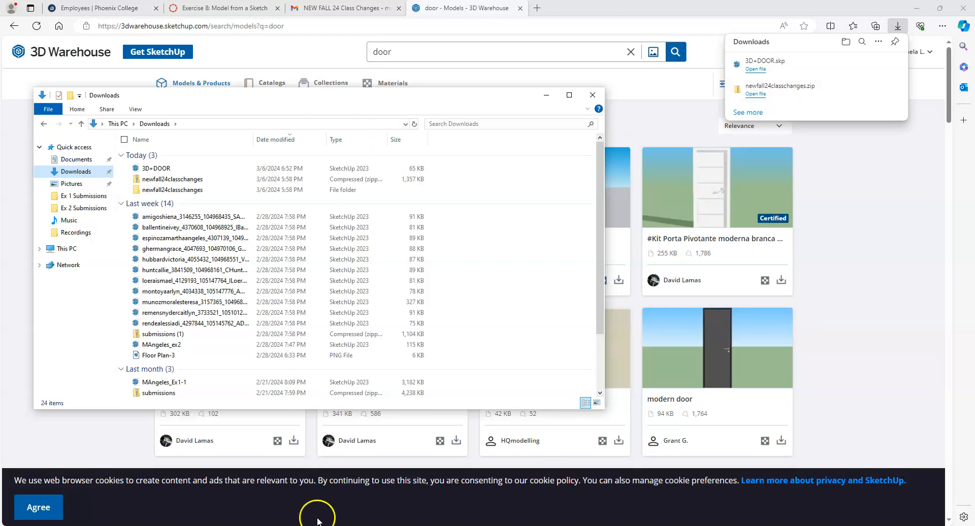
click(317, 525)
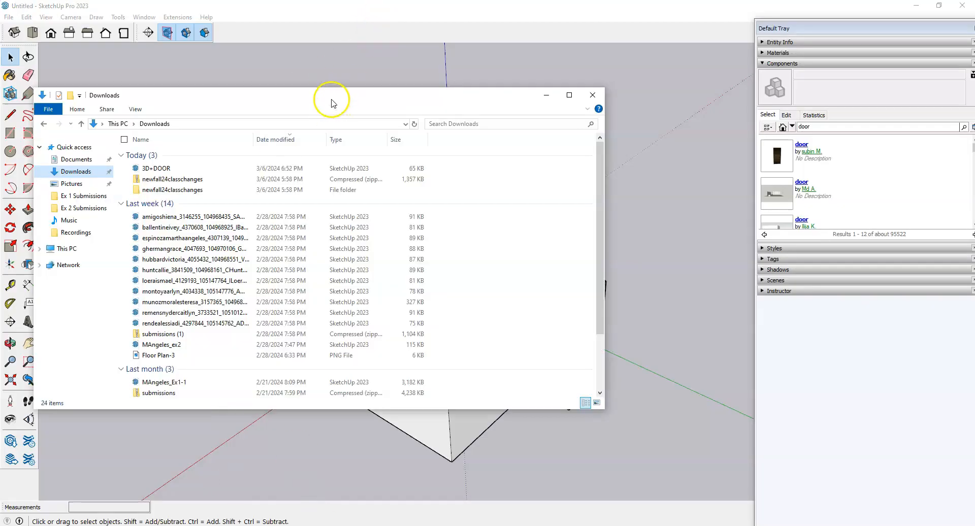
drag(330, 98, 325, 206)
drag(149, 273, 263, 142)
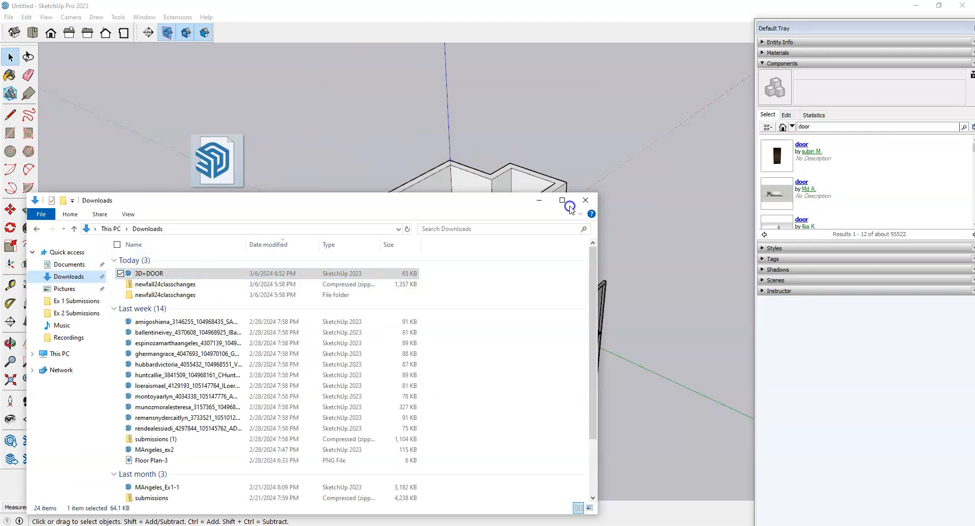
click(540, 200)
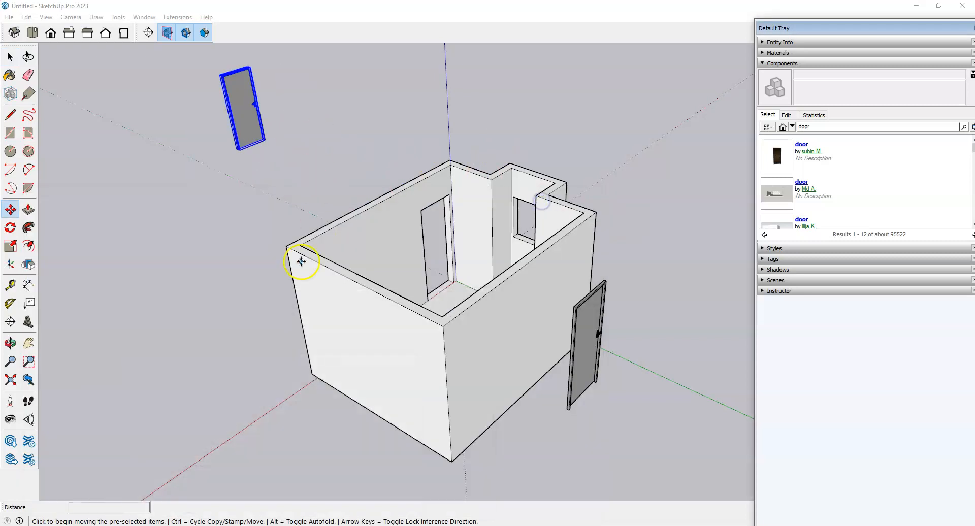
scroll(257, 336, down, 3)
middle_drag(244, 320, 119, 229)
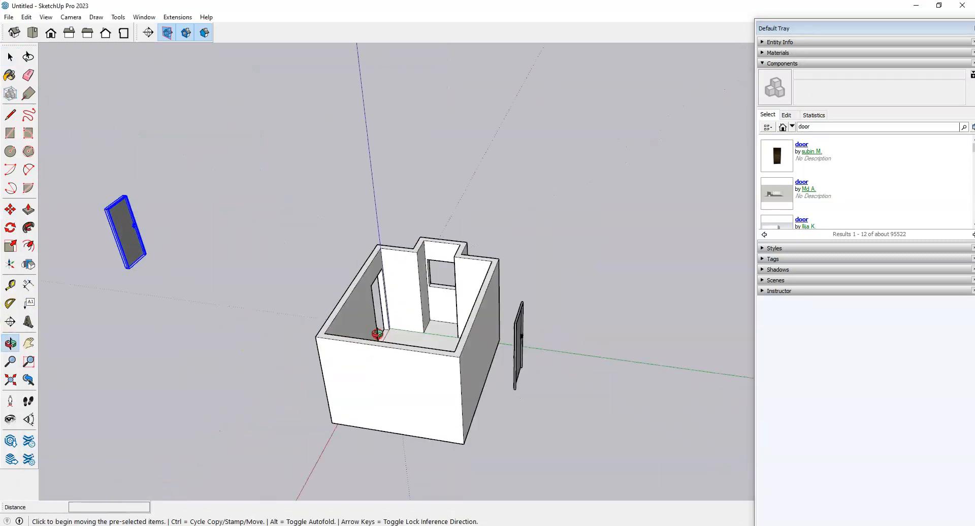
key(space)
key(Delete)
click(148, 311)
scroll(261, 252, down, 1)
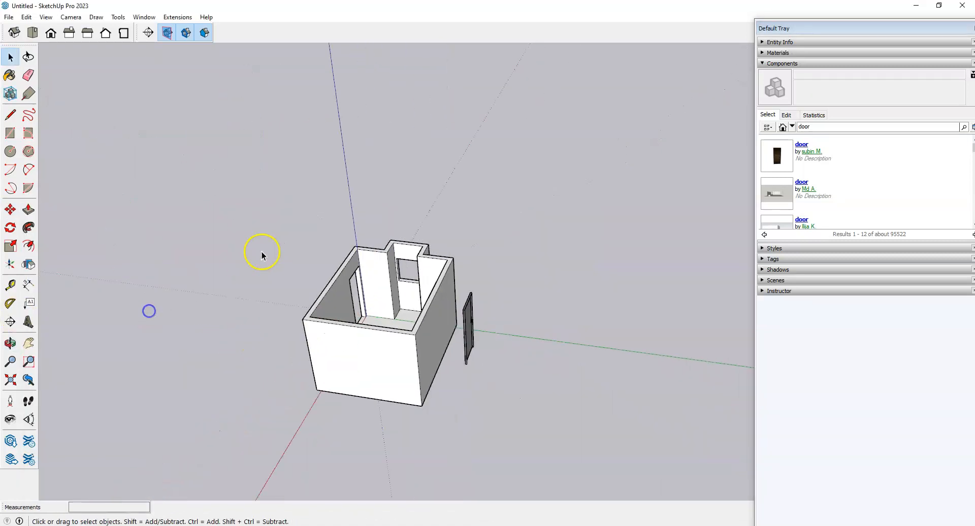
middle_drag(369, 385, 335, 304)
scroll(426, 254, up, 2)
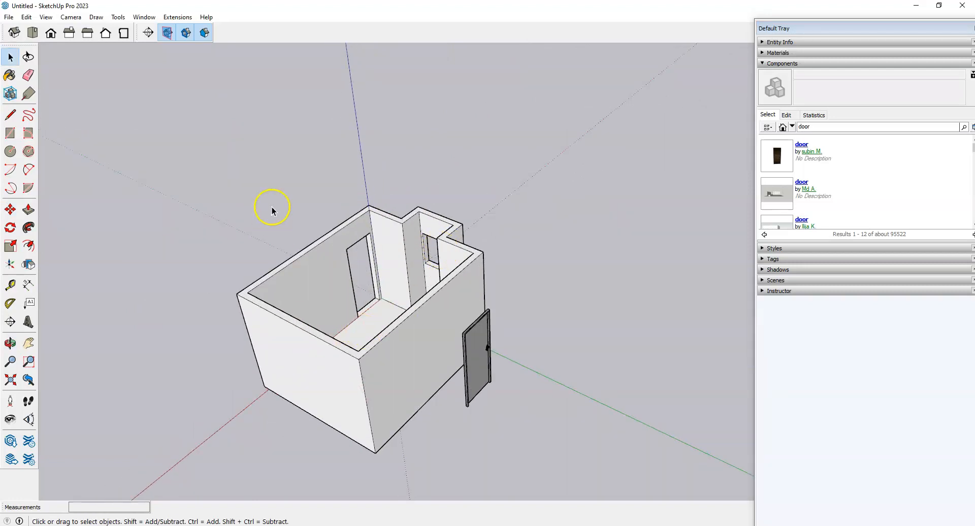
click(144, 17)
click(153, 97)
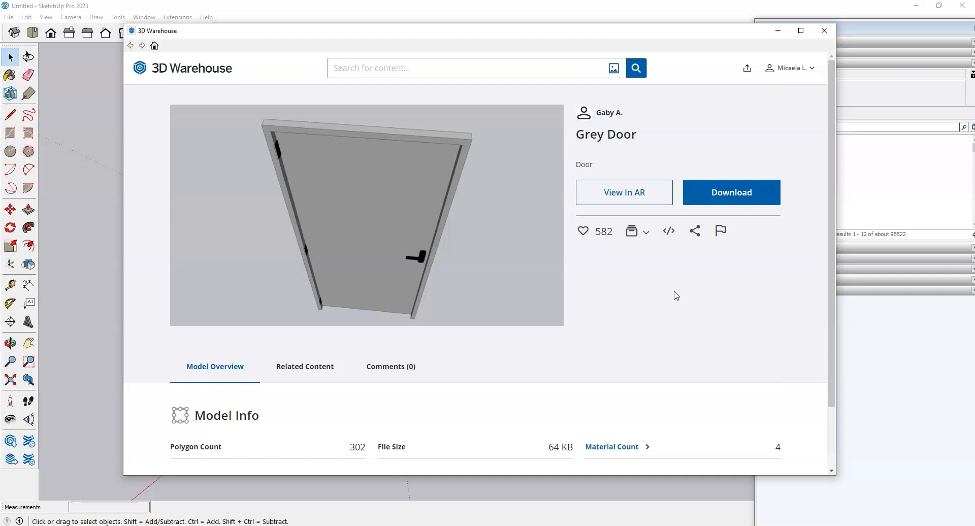
click(824, 30)
middle_drag(556, 313, 537, 363)
click(538, 361)
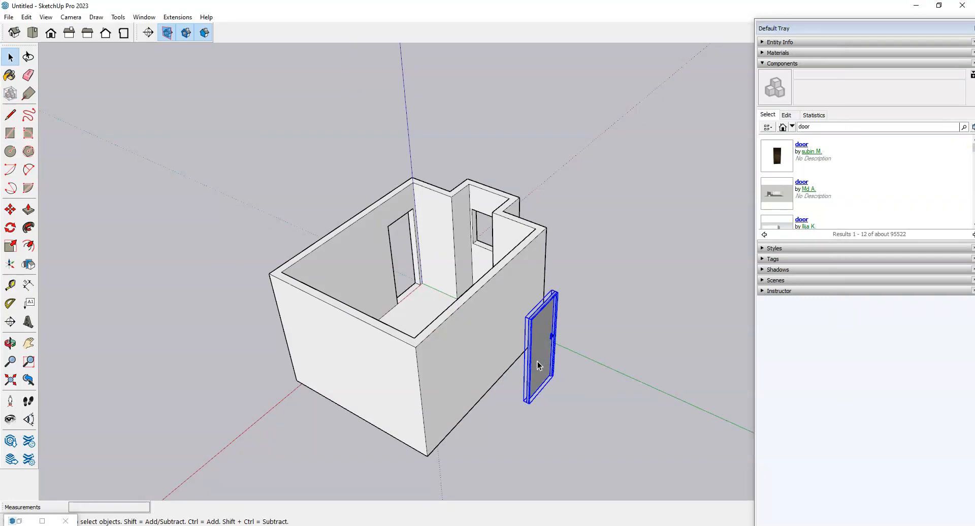
Step: Show the In Model list in the Components panel, revealing 3D DOOR and Heather
click(809, 65)
click(809, 65)
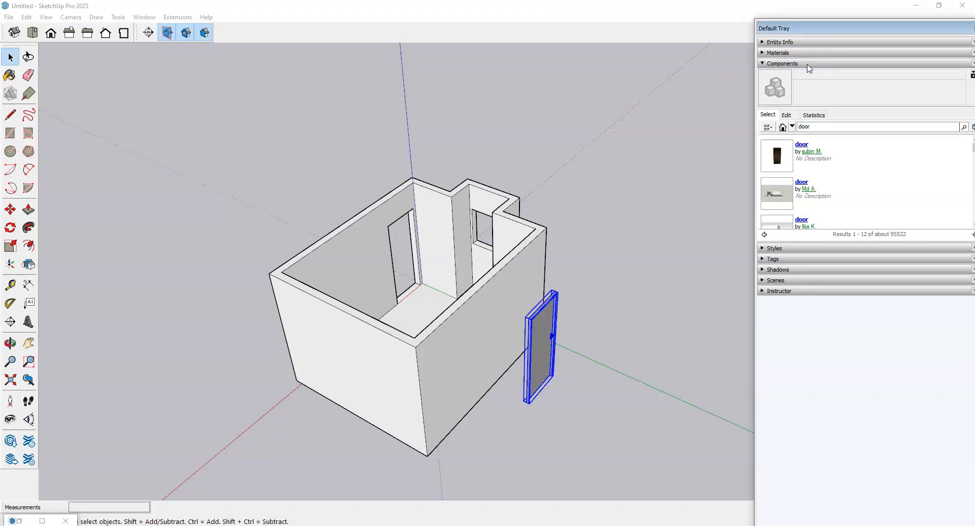
click(783, 128)
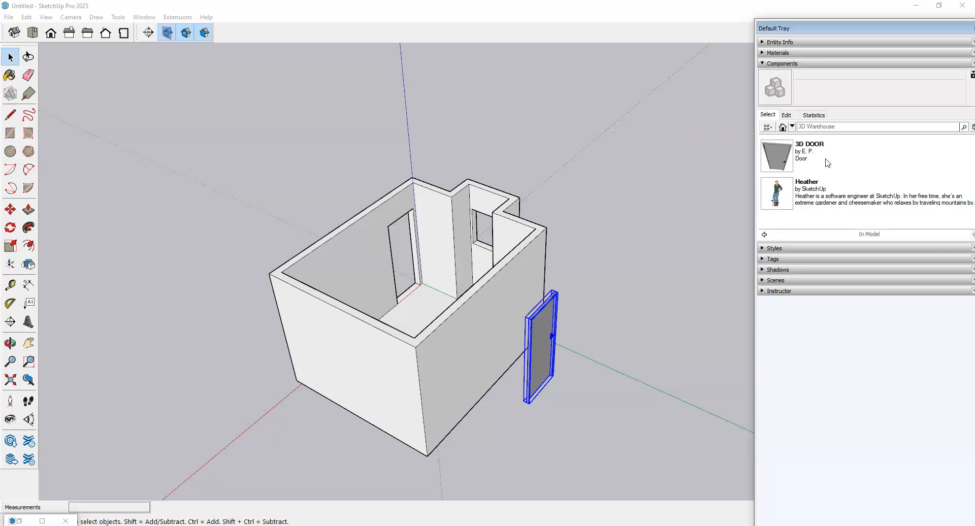
click(812, 186)
click(814, 156)
Step: Orbit to a lower angle facing the grey door standing beside the room
scroll(667, 312, down, 2)
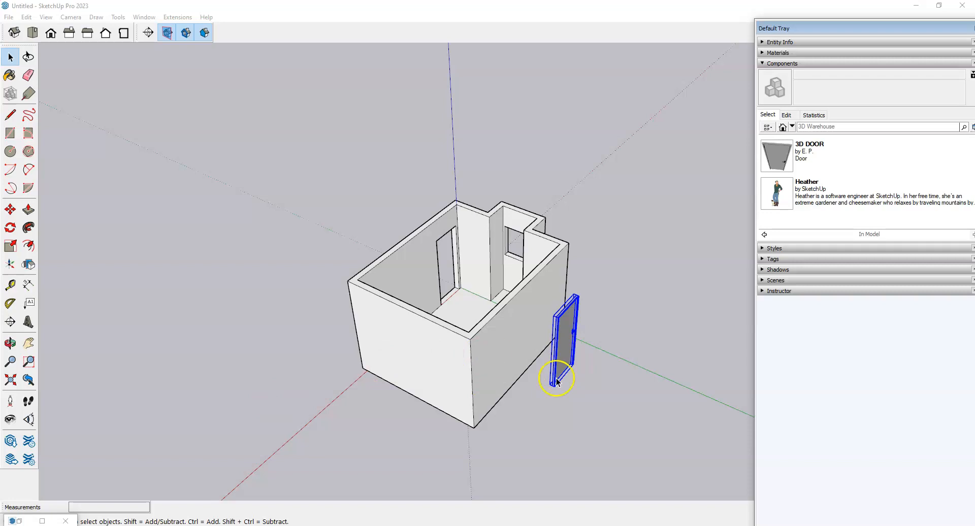
scroll(440, 403, up, 1)
middle_drag(440, 403, 620, 285)
scroll(619, 285, up, 5)
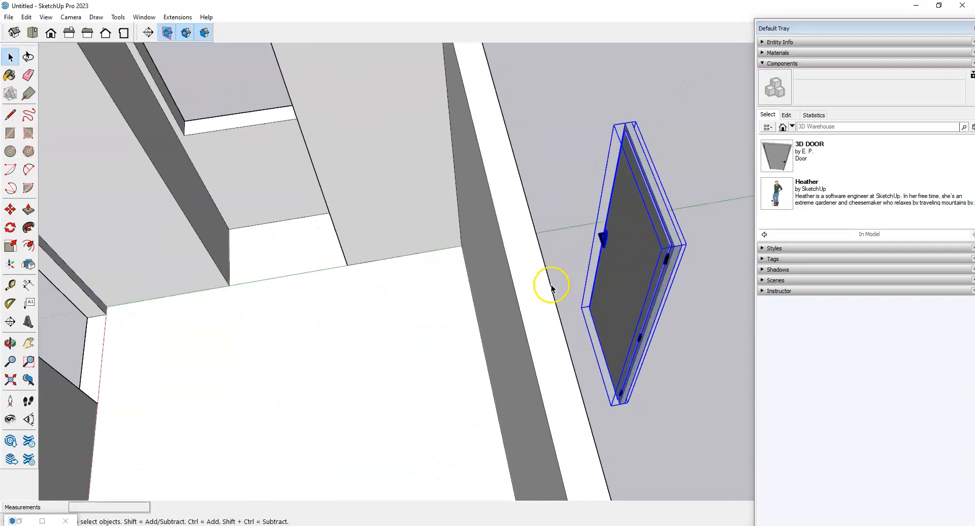
scroll(376, 306, down, 5)
middle_drag(612, 374, 447, 330)
scroll(447, 332, up, 4)
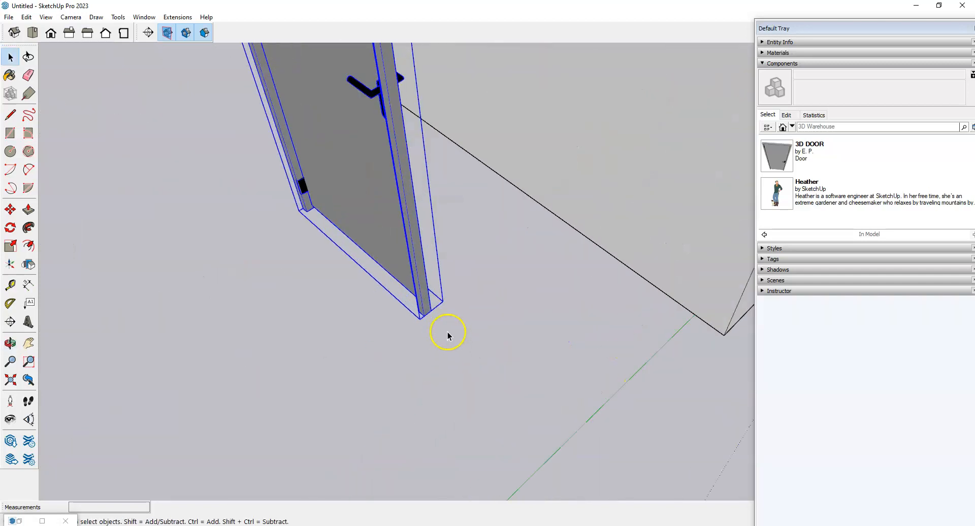
Step: Move the door by its bottom corner into the wall's doorway opening
key(m)
scroll(450, 331, up, 2)
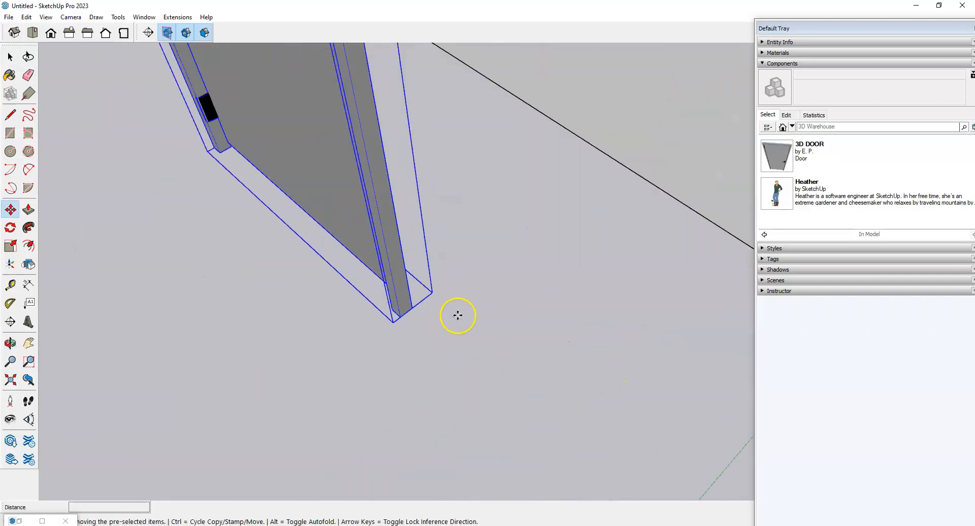
click(412, 306)
scroll(322, 374, down, 7)
middle_drag(660, 295, 276, 316)
middle_drag(584, 383, 398, 372)
scroll(431, 339, up, 10)
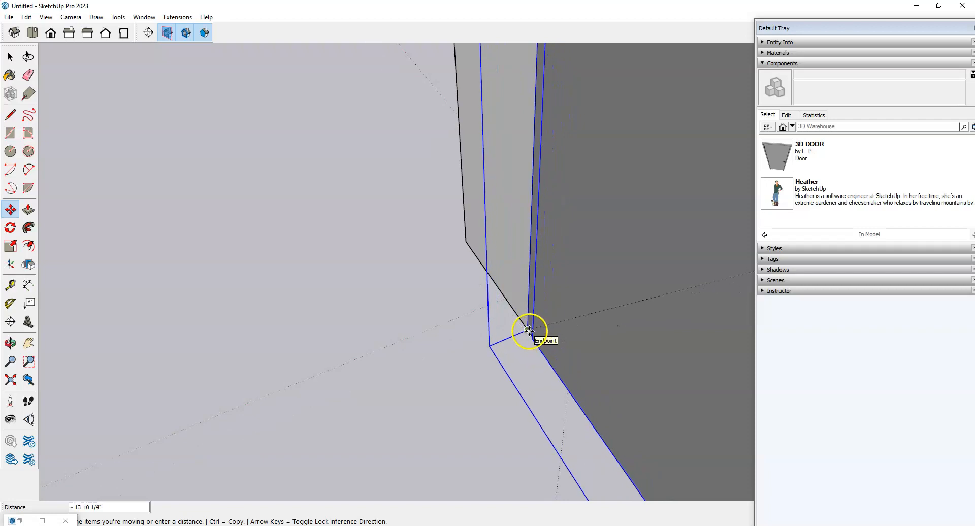
scroll(488, 321, down, 8)
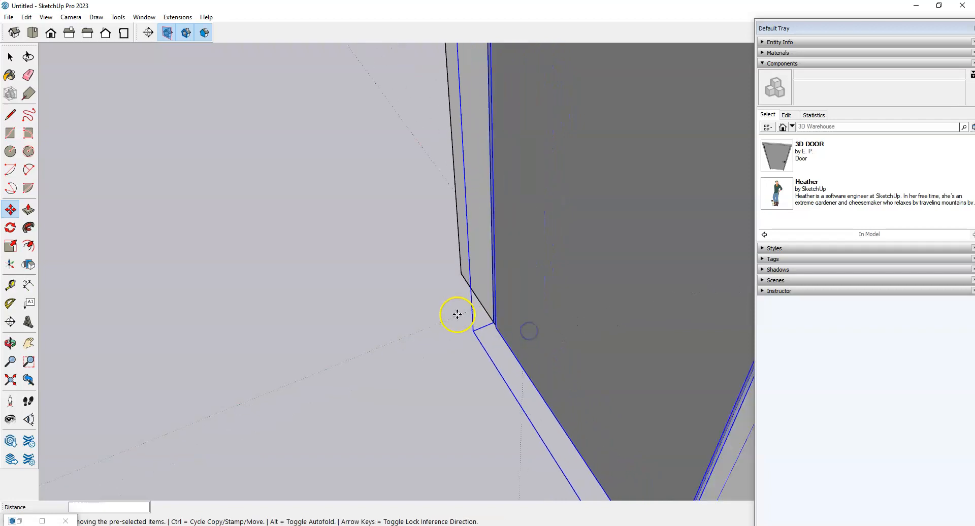
middle_drag(356, 393, 72, 370)
middle_drag(425, 364, 88, 365)
middle_drag(499, 318, 619, 340)
scroll(467, 320, down, 2)
middle_drag(262, 320, 588, 310)
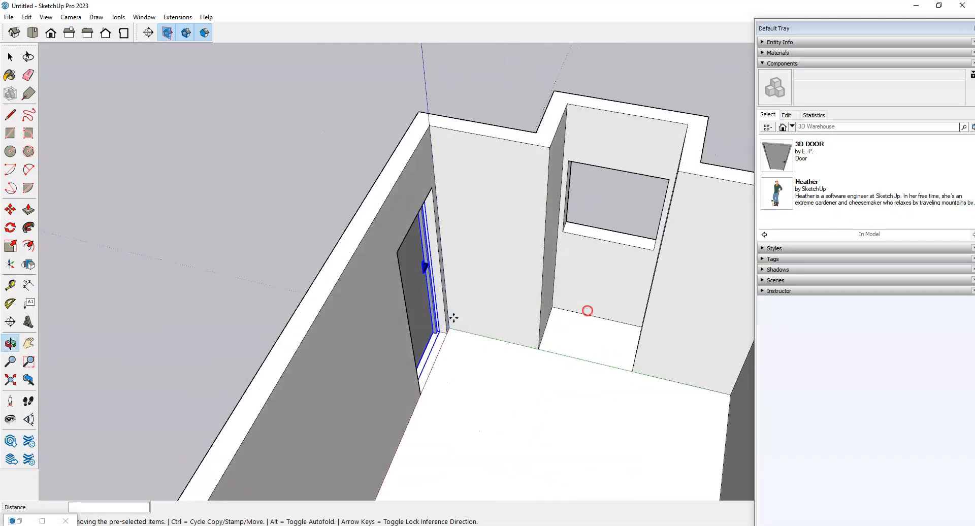
middle_drag(218, 328, 499, 363)
scroll(429, 295, down, 2)
middle_drag(361, 309, 590, 328)
scroll(589, 345, up, 4)
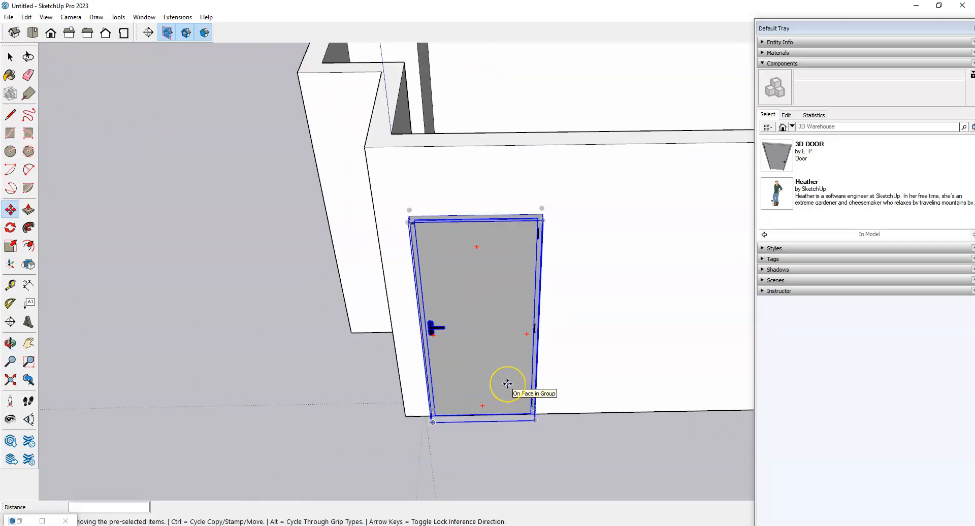
Step: Leave the Scale tool for the Select tool with the door deselected in its doorway
key(s)
middle_drag(315, 385, 330, 360)
scroll(380, 286, up, 3)
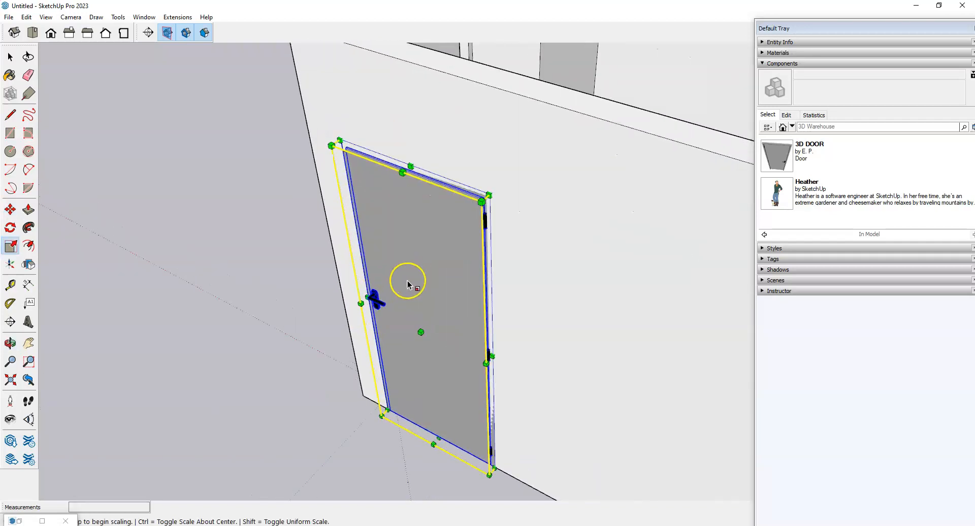
scroll(498, 375, up, 2)
scroll(524, 290, down, 4)
scroll(507, 383, up, 1)
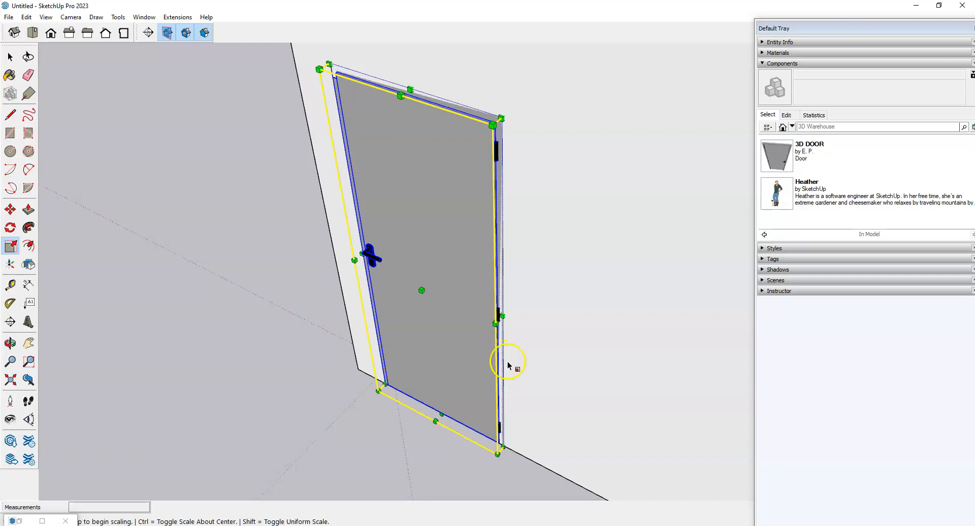
click(265, 396)
key(space)
click(314, 396)
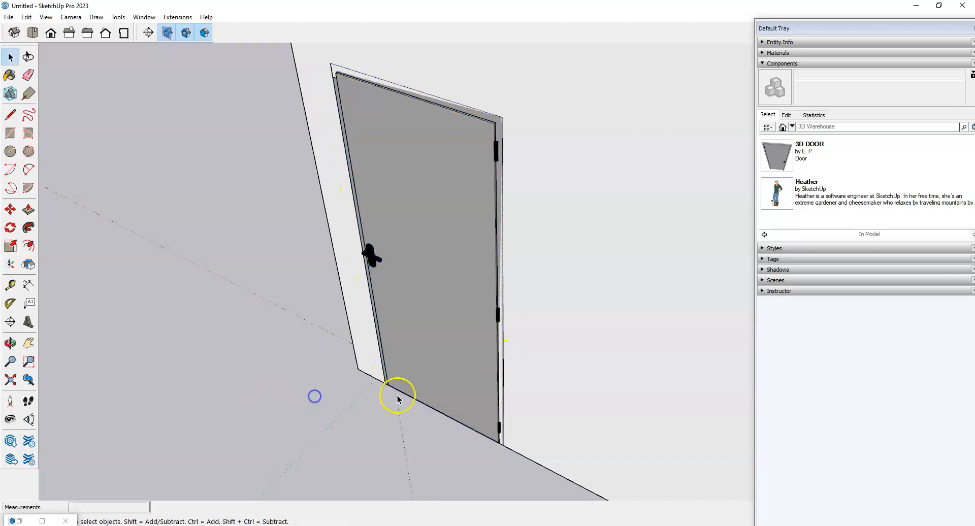
scroll(398, 401, down, 3)
scroll(401, 409, up, 3)
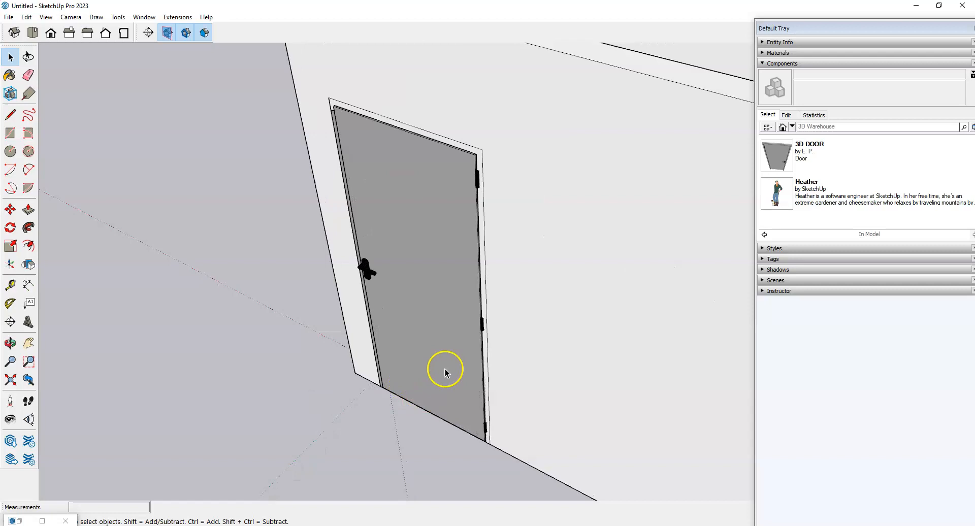
Step: Enter the 3D DOOR component's editing and zoom in on its lower corner
double_click(423, 319)
click(328, 371)
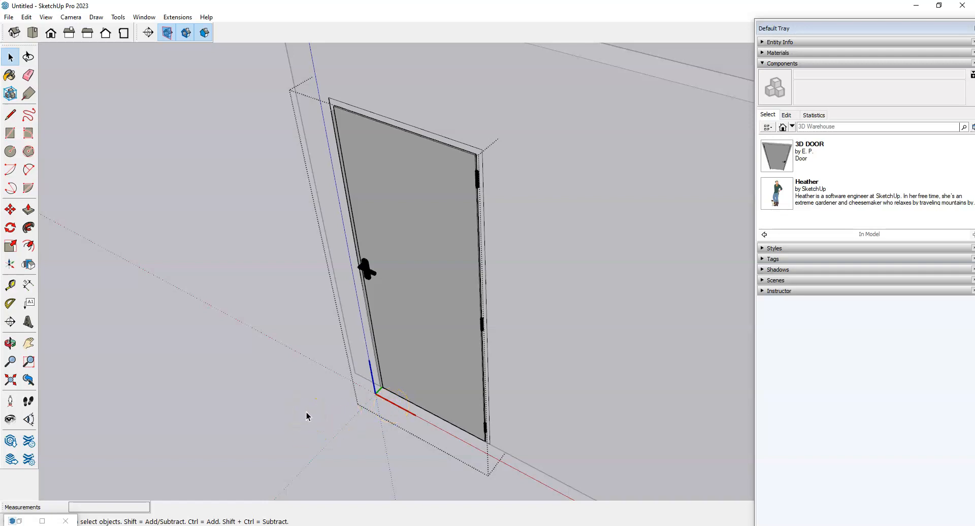
click(289, 261)
scroll(413, 374, down, 5)
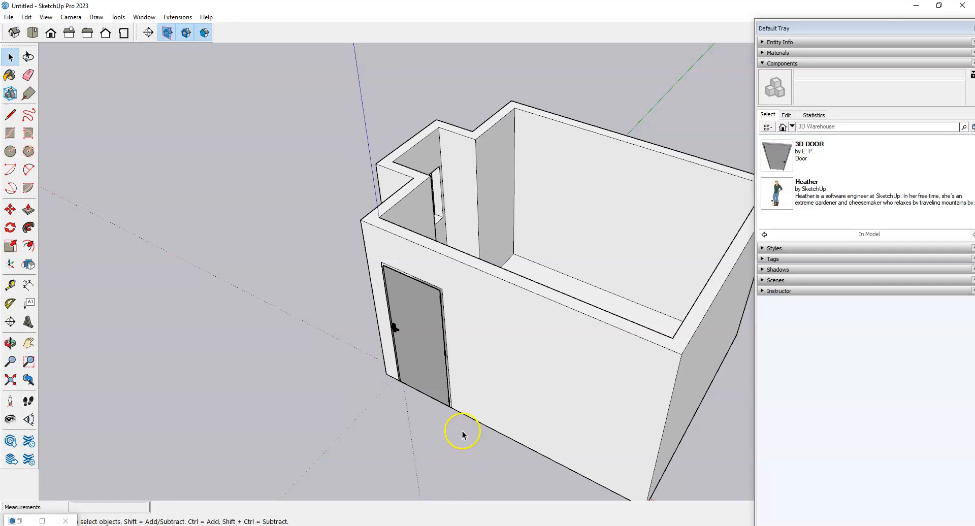
scroll(449, 362, up, 3)
double_click(453, 362)
scroll(403, 414, up, 1)
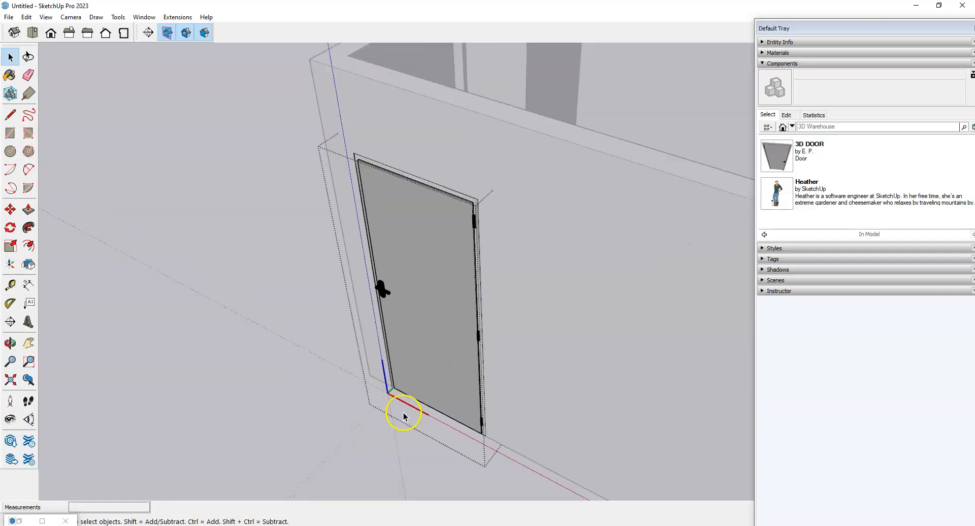
scroll(465, 417, up, 3)
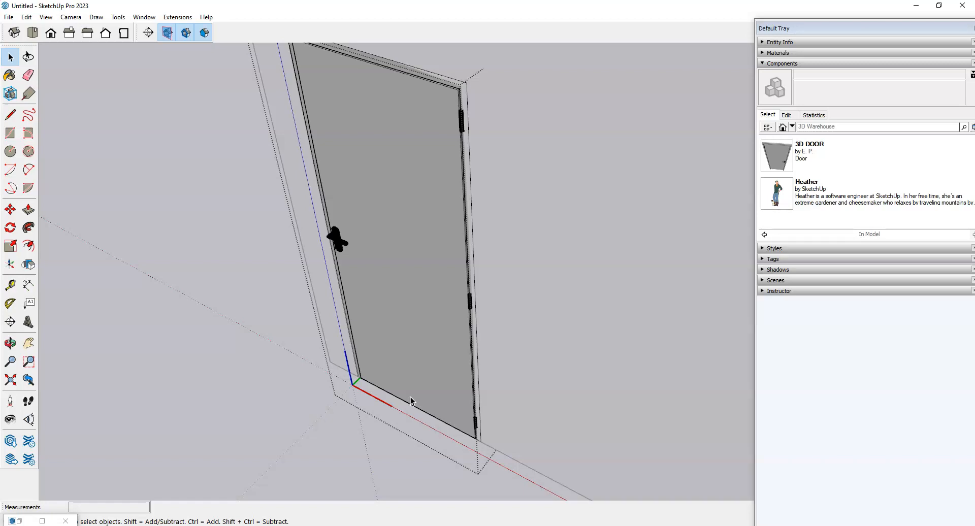
scroll(437, 424, up, 2)
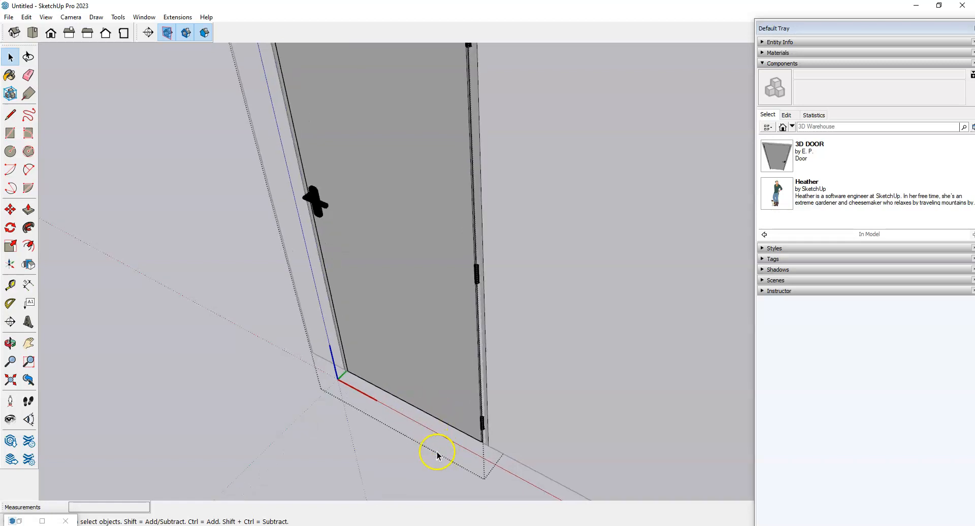
Step: Tape-measure the door's bottom edge and rescale the component to 2'8 wide
key(t)
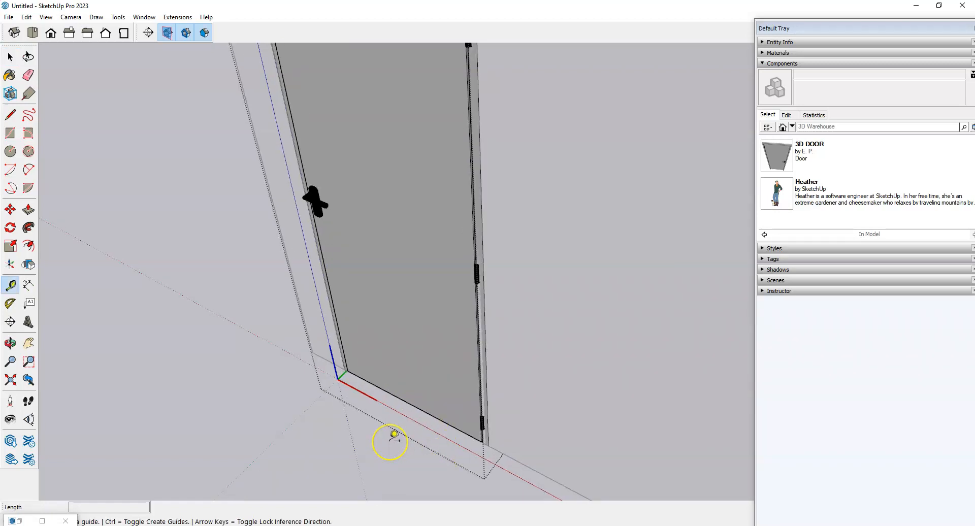
scroll(346, 389, up, 4)
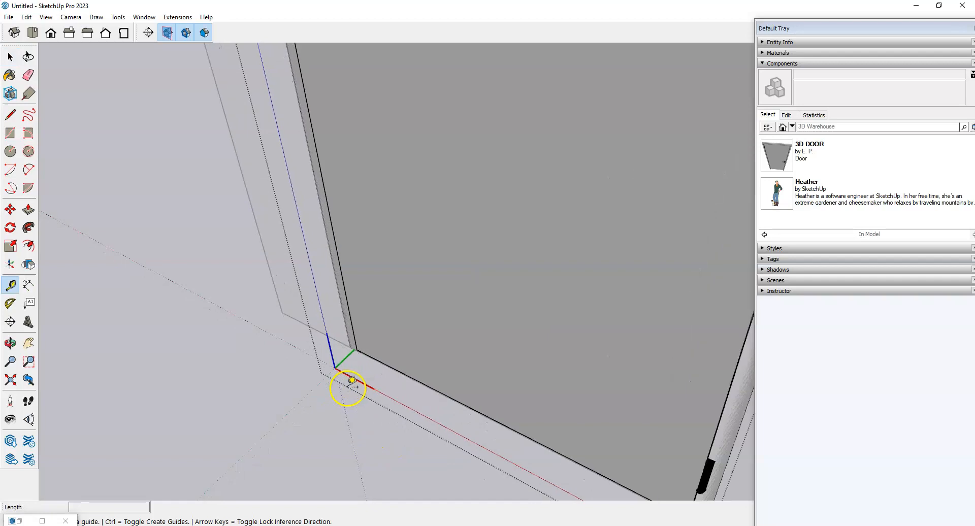
scroll(352, 336, down, 3)
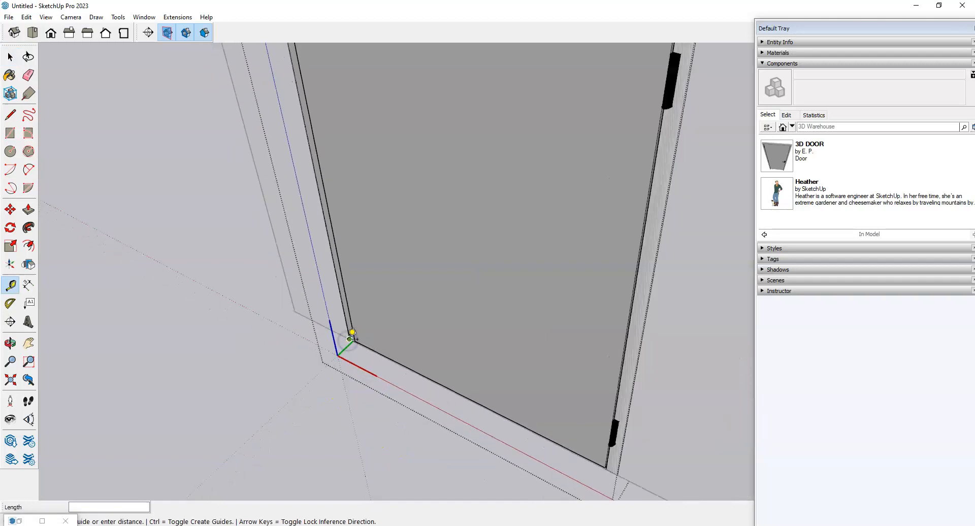
scroll(539, 437, up, 3)
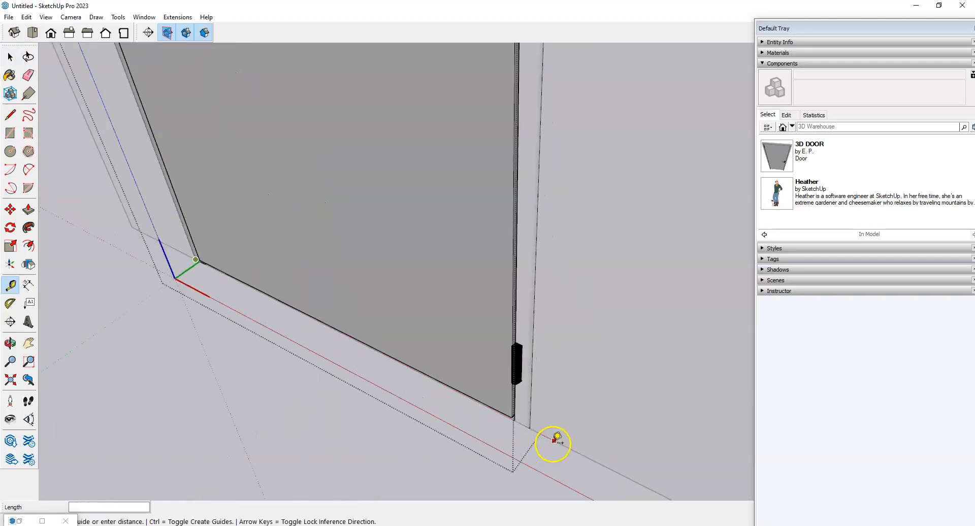
scroll(527, 419, up, 4)
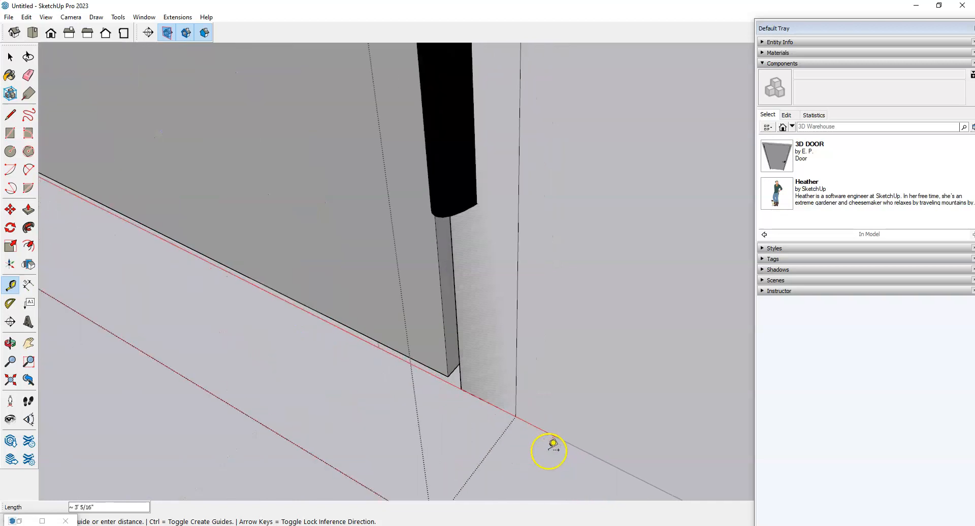
click(515, 416)
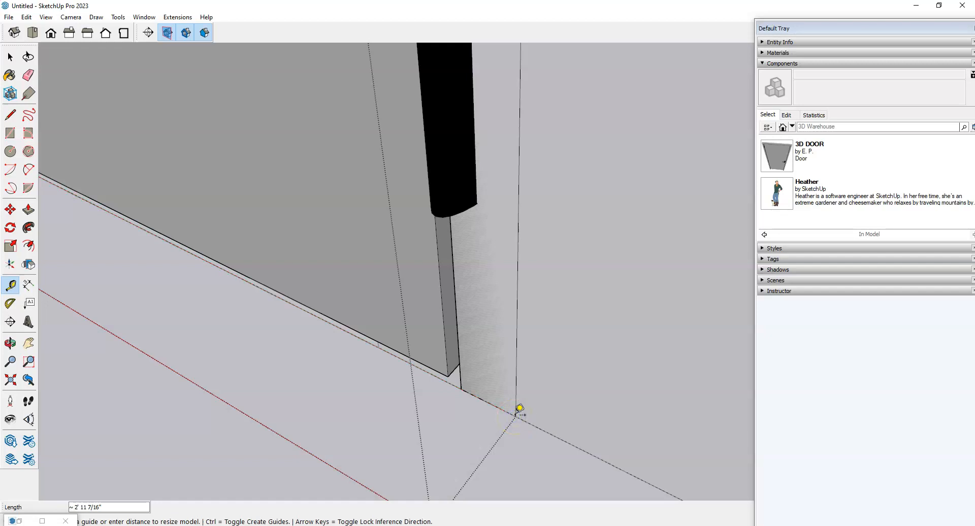
key(Return)
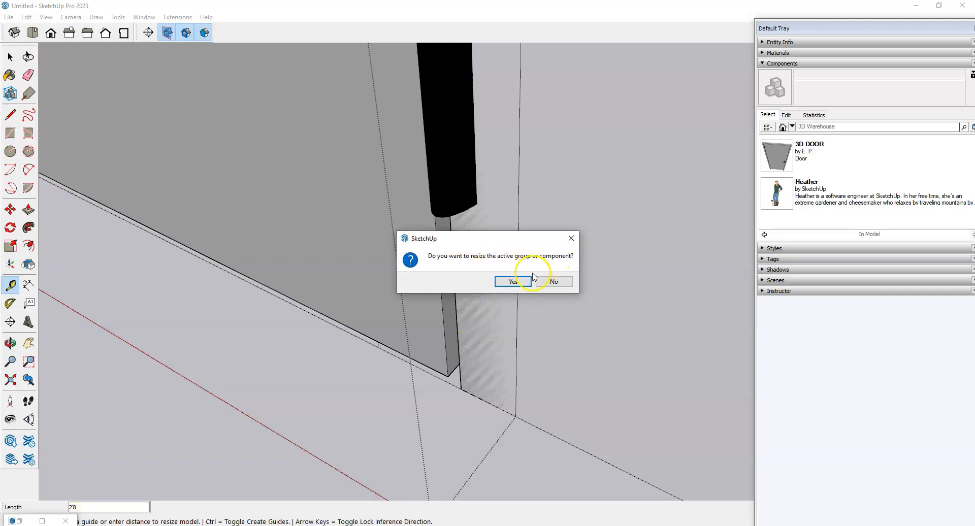
click(513, 282)
scroll(546, 447, down, 10)
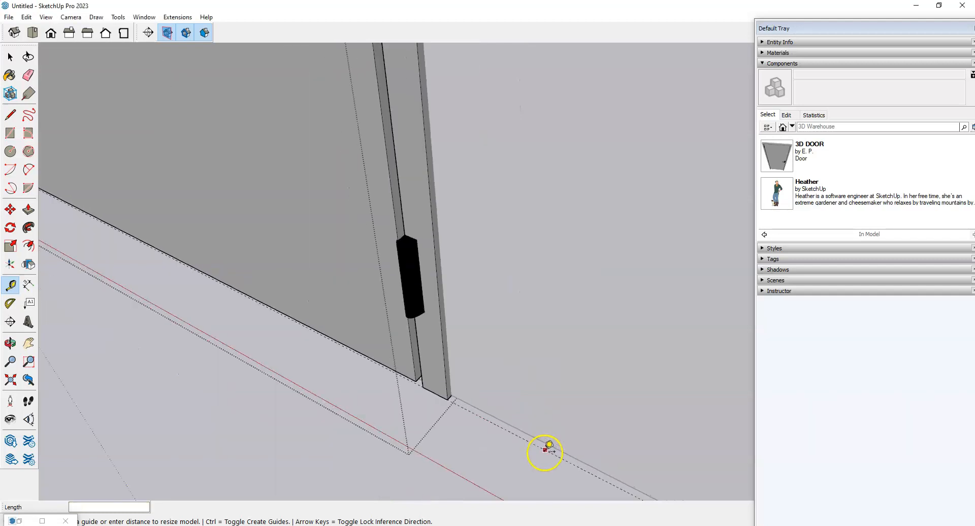
scroll(475, 444, up, 2)
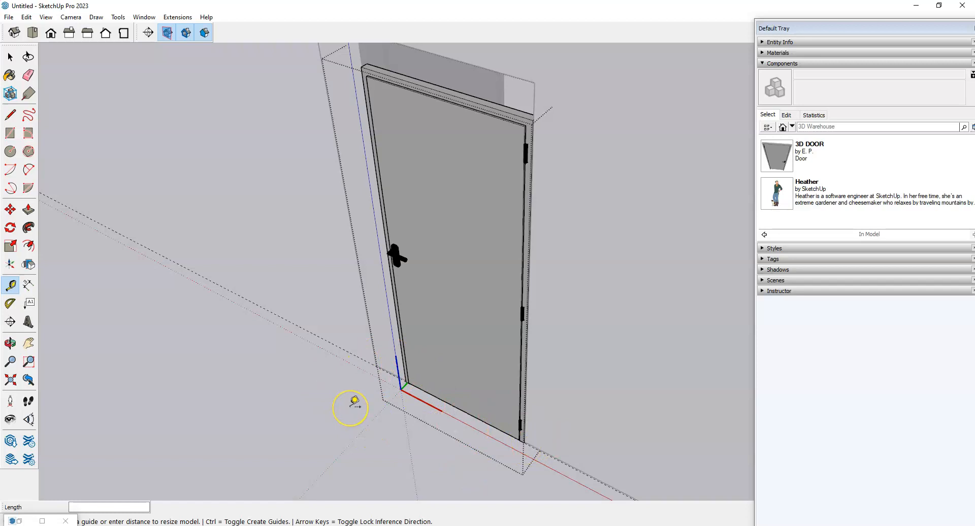
Step: Orbit around the resized door, then exit its component editing with the Select tool
scroll(350, 406, down, 2)
middle_drag(254, 401, 231, 402)
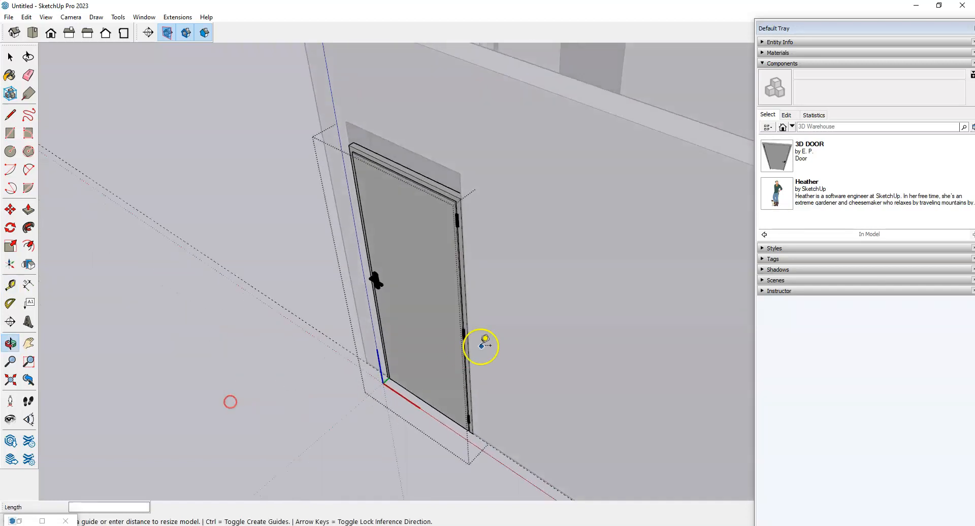
scroll(472, 358, up, 1)
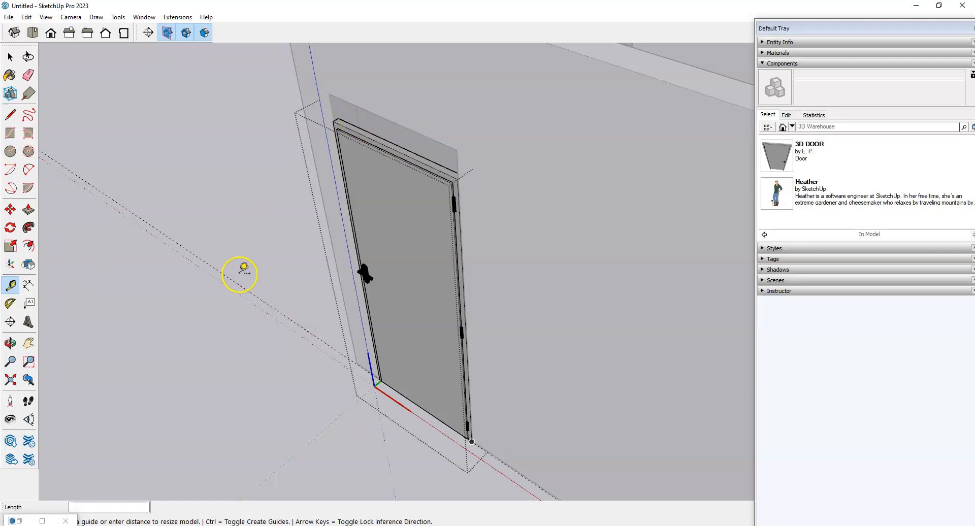
scroll(242, 295, down, 1)
scroll(331, 260, up, 2)
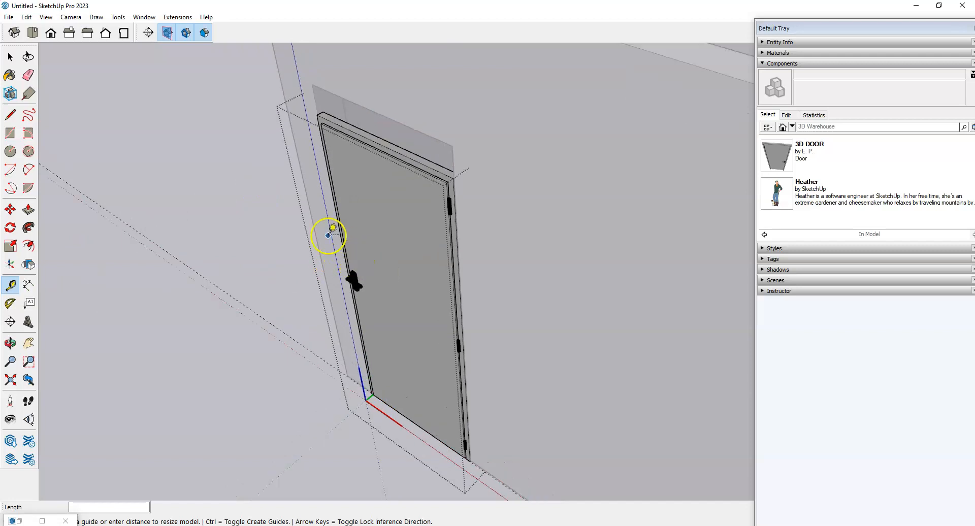
key(space)
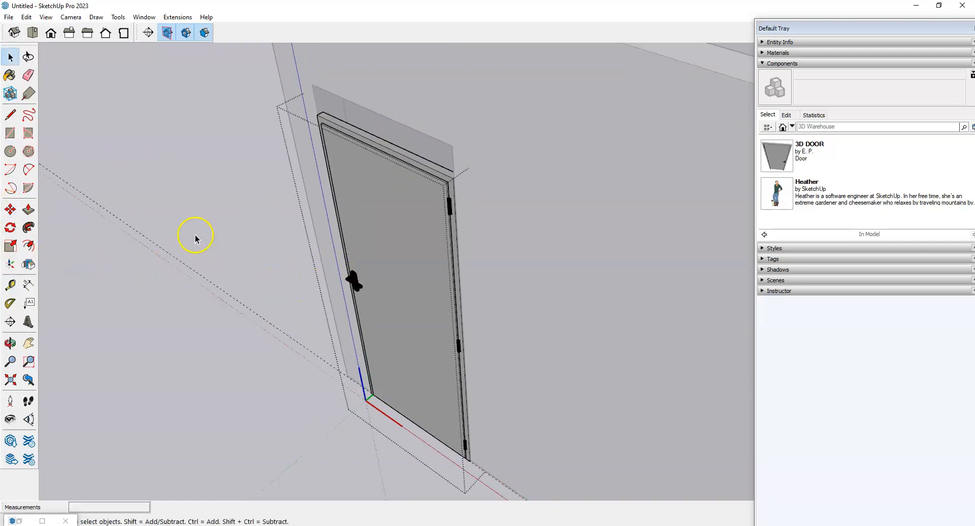
scroll(444, 261, down, 1)
click(182, 322)
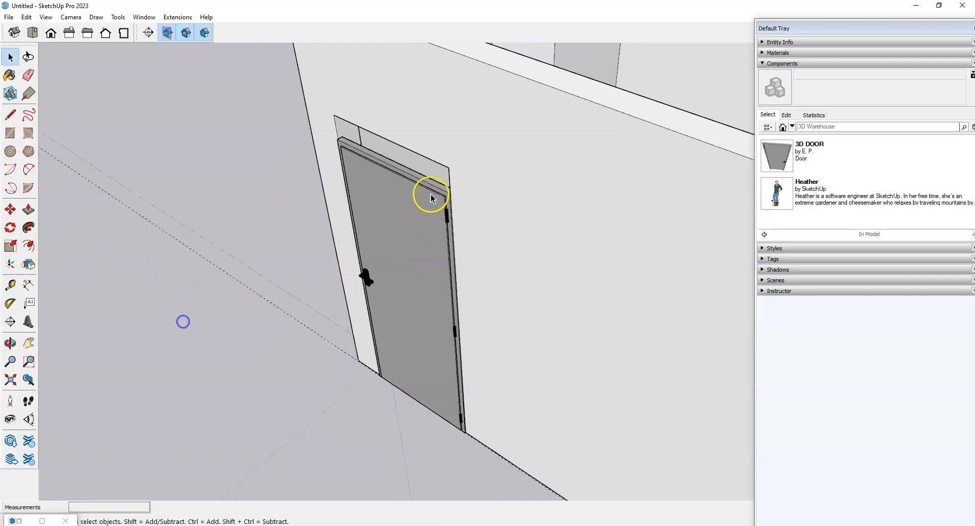
scroll(430, 198, up, 1)
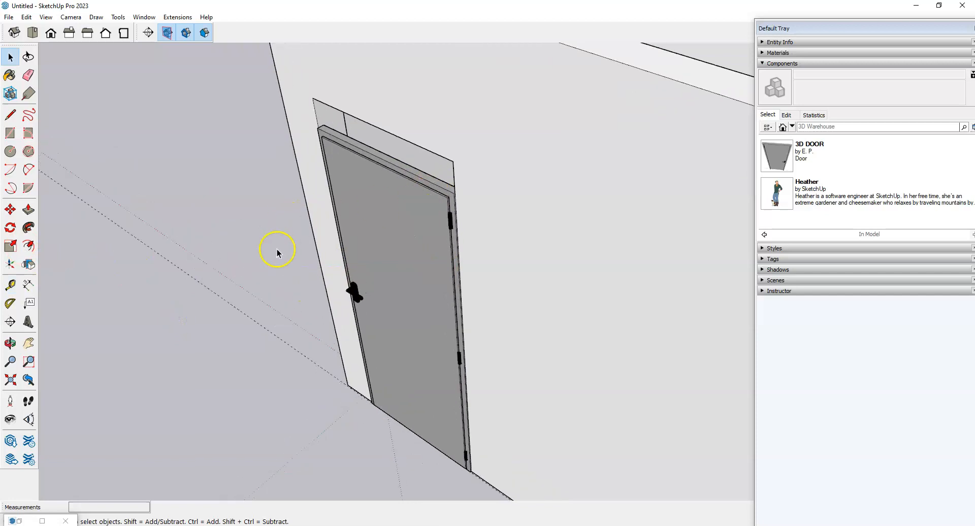
Step: Select the door with the Scale tool and try a stretch, ending at its original height
click(14, 244)
click(379, 156)
mouse_move(381, 159)
mouse_down()
mouse_move(376, 127)
mouse_move(381, 157)
mouse_up()
scroll(381, 159, up, 1)
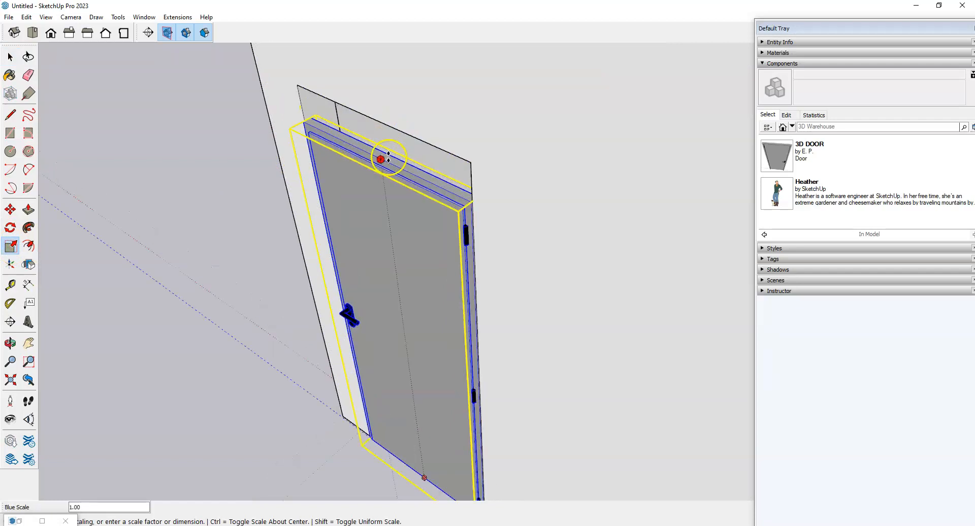
scroll(387, 158, down, 2)
click(386, 159)
scroll(481, 202, down, 2)
Step: Stretch the door's top edge up to about 1.07 scale to fill the opening
middle_drag(370, 264, 431, 300)
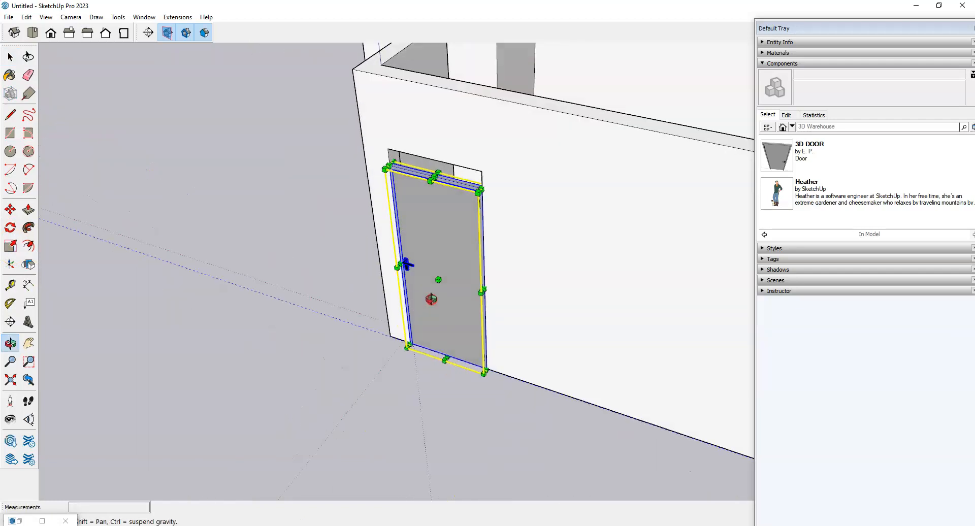
scroll(387, 159, up, 1)
drag(391, 172, 344, 163)
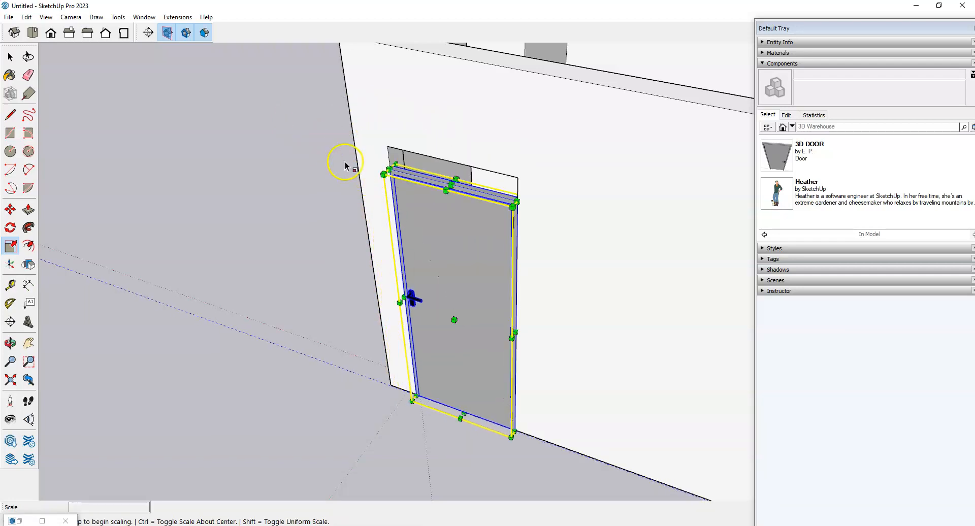
scroll(436, 184, up, 2)
mouse_move(429, 178)
mouse_down()
mouse_move(420, 148)
mouse_move(426, 205)
mouse_move(423, 173)
mouse_move(414, 194)
mouse_move(423, 181)
mouse_move(428, 228)
mouse_move(425, 103)
mouse_move(435, 229)
mouse_move(434, 116)
mouse_move(435, 165)
mouse_up()
scroll(479, 204, up, 2)
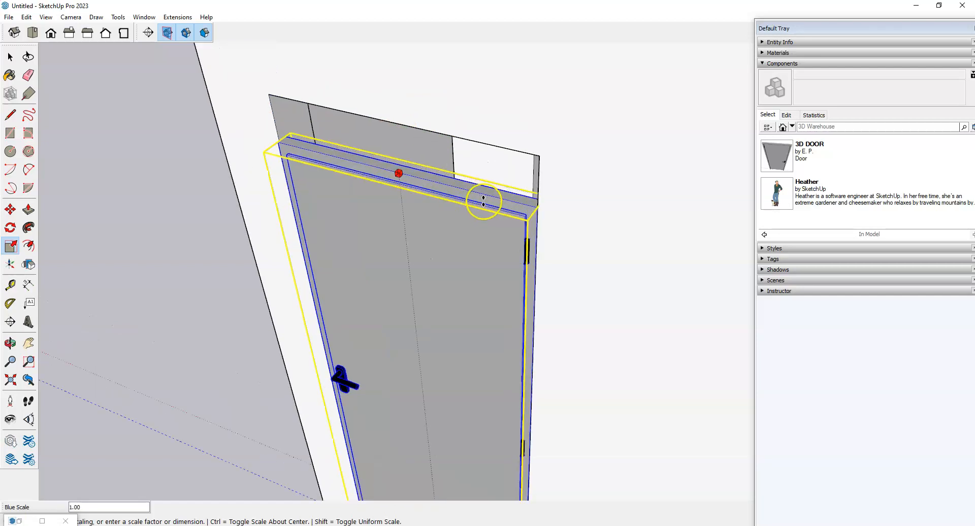
drag(508, 156, 515, 150)
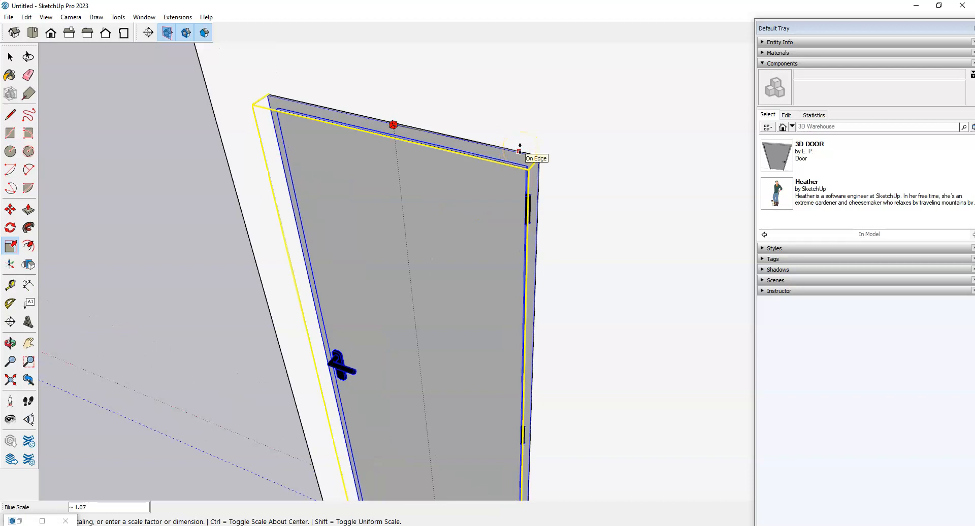
click(520, 149)
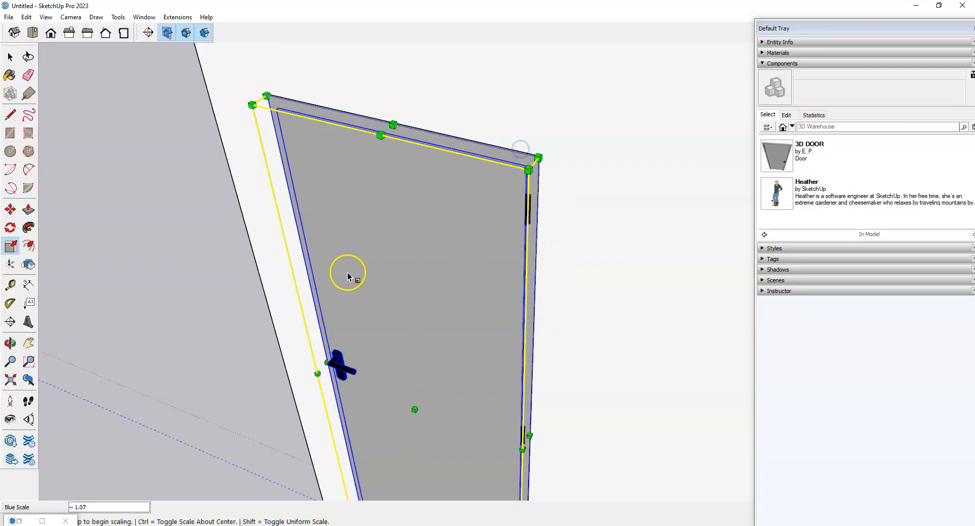
Step: Deselect the door and orbit around the room to check its fit
scroll(362, 275, down, 5)
middle_drag(368, 268, 396, 323)
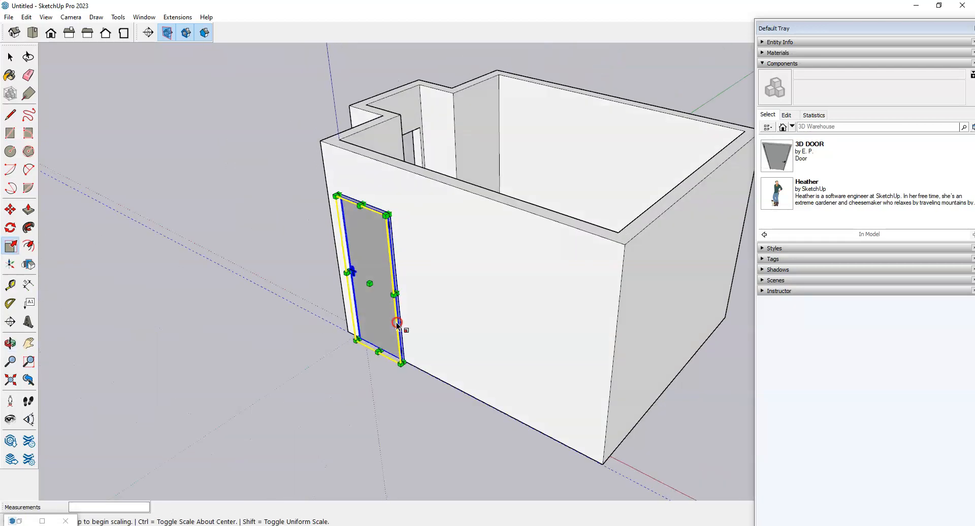
key(space)
click(364, 413)
middle_drag(192, 311, 576, 274)
scroll(639, 226, down, 1)
middle_drag(639, 226, 233, 344)
scroll(486, 363, up, 3)
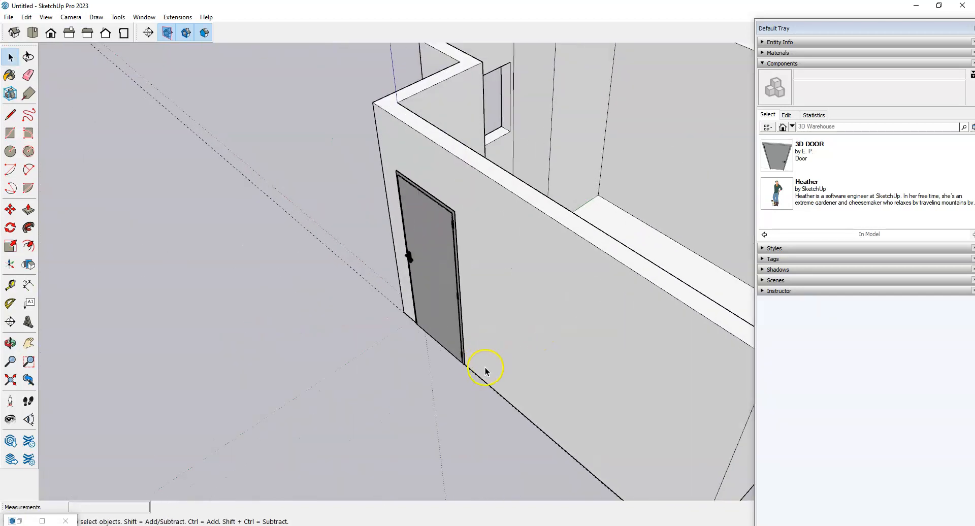
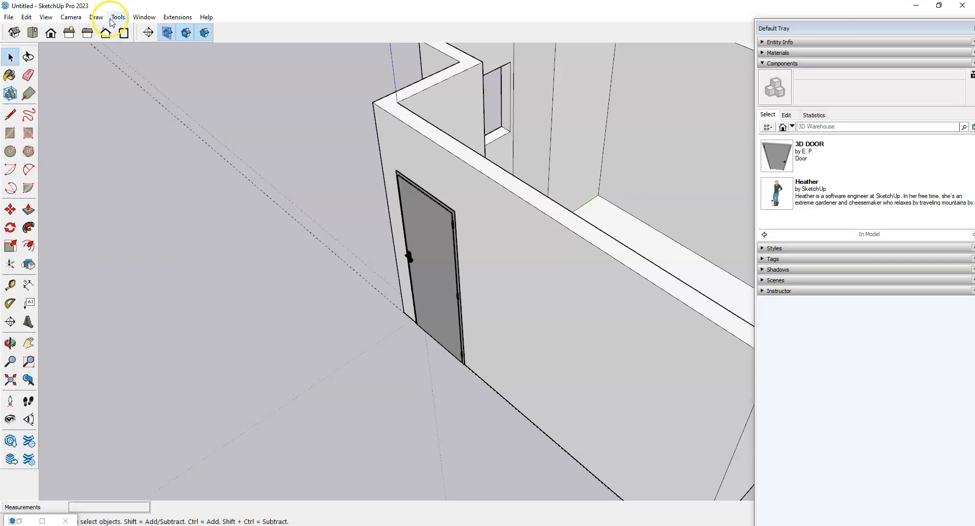
Step: Search 3D Warehouse for a window and download the 14 KB single window model
click(142, 18)
click(166, 98)
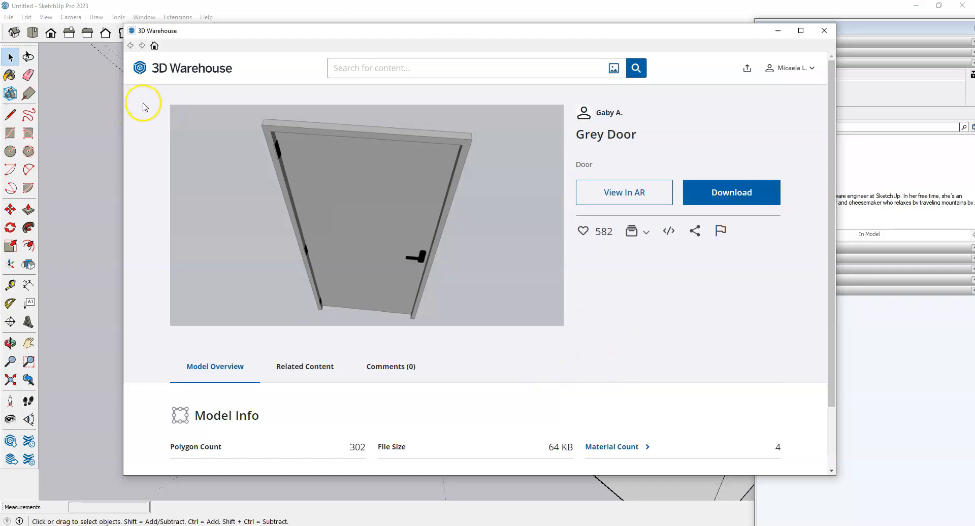
click(155, 47)
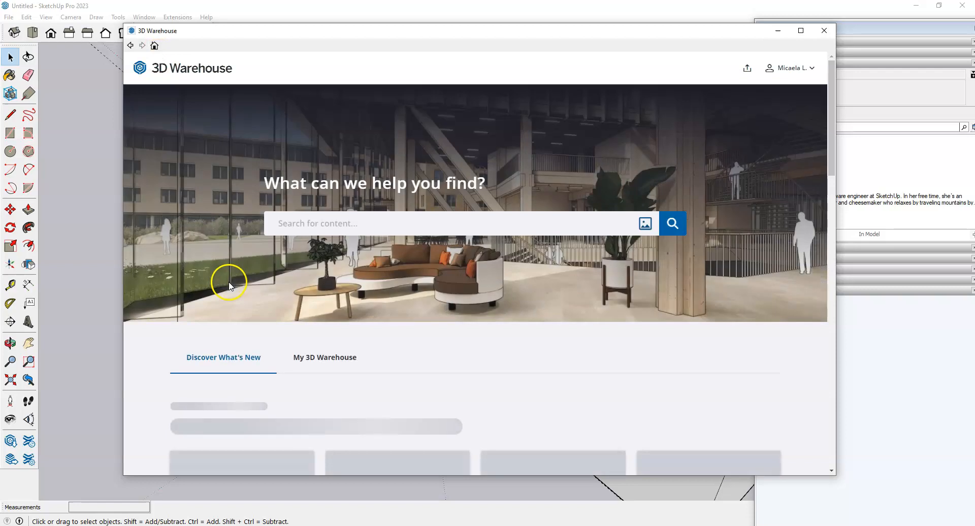
text(window)
key(Return)
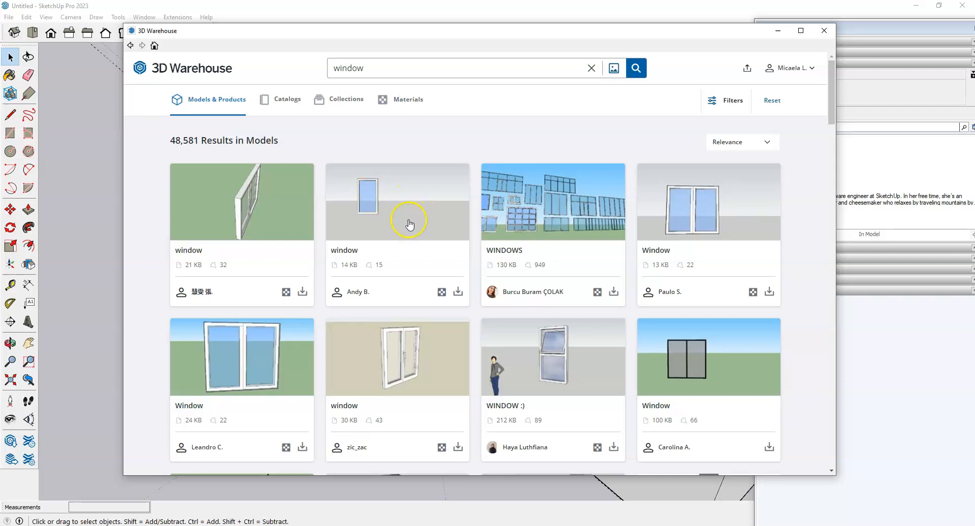
click(458, 293)
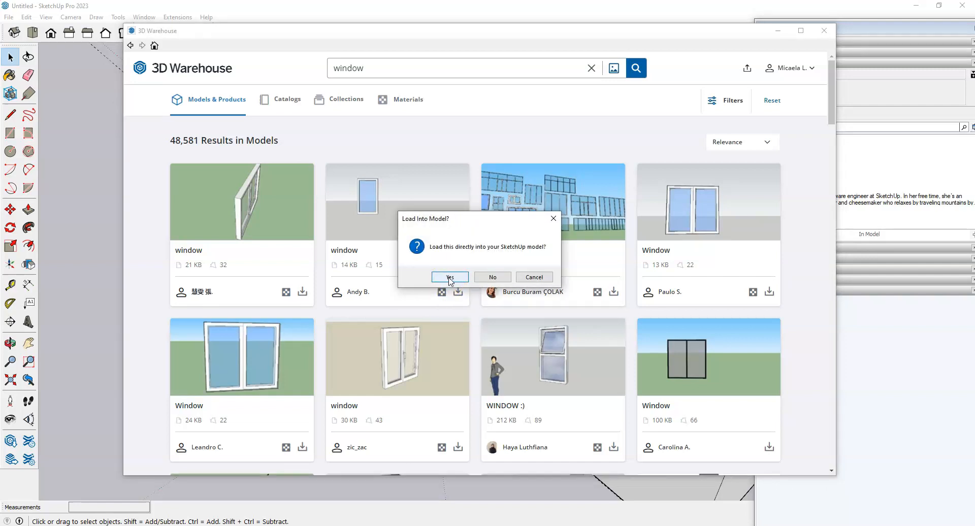
Step: Load the window straight into the model and place it beside the room
click(449, 277)
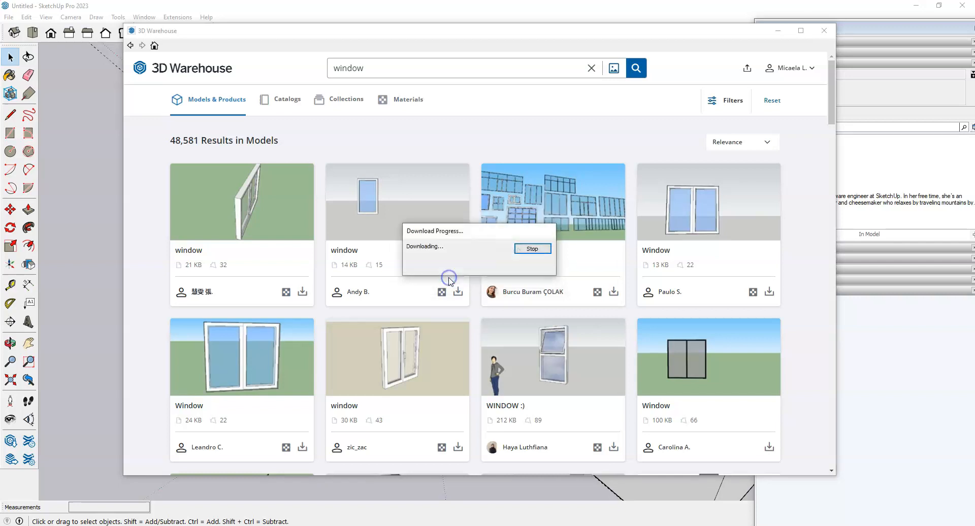
scroll(465, 244, up, 1)
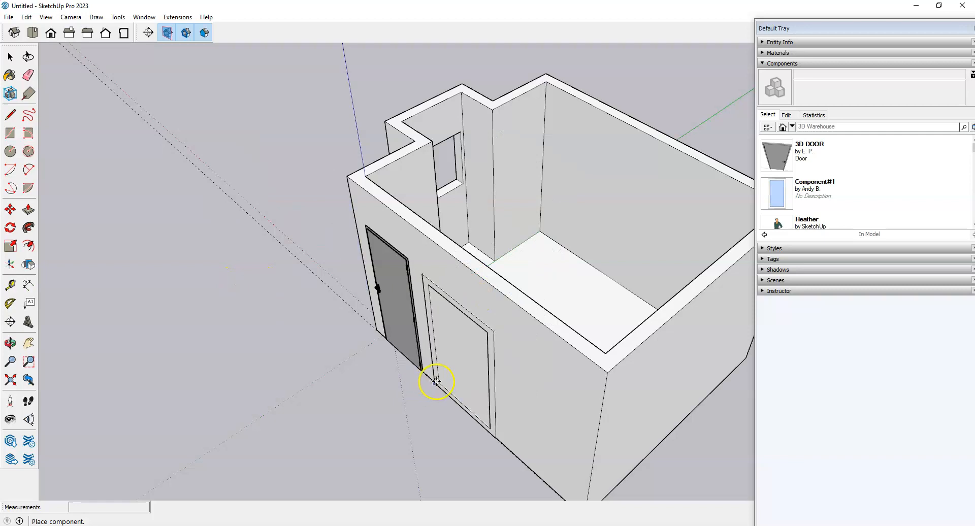
scroll(340, 208, down, 1)
middle_drag(179, 301, 475, 297)
scroll(500, 272, down, 2)
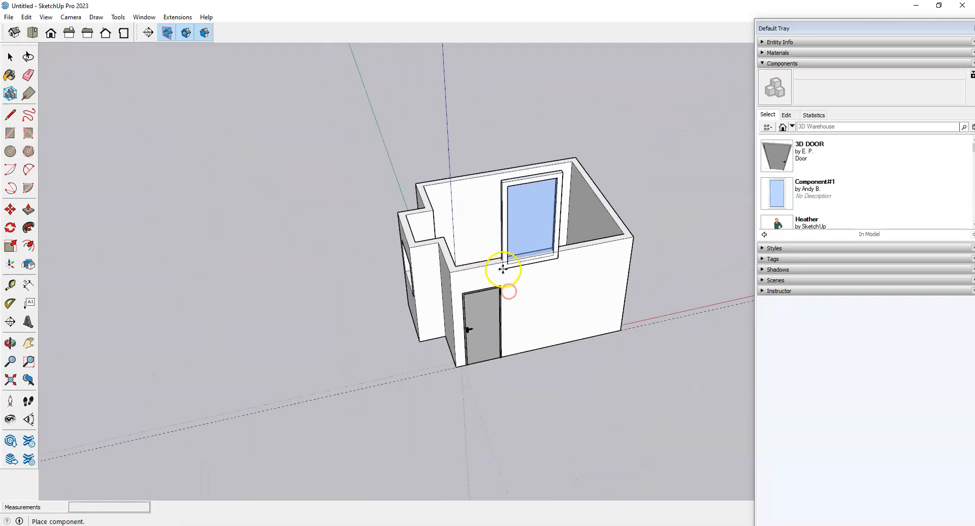
scroll(318, 326, up, 4)
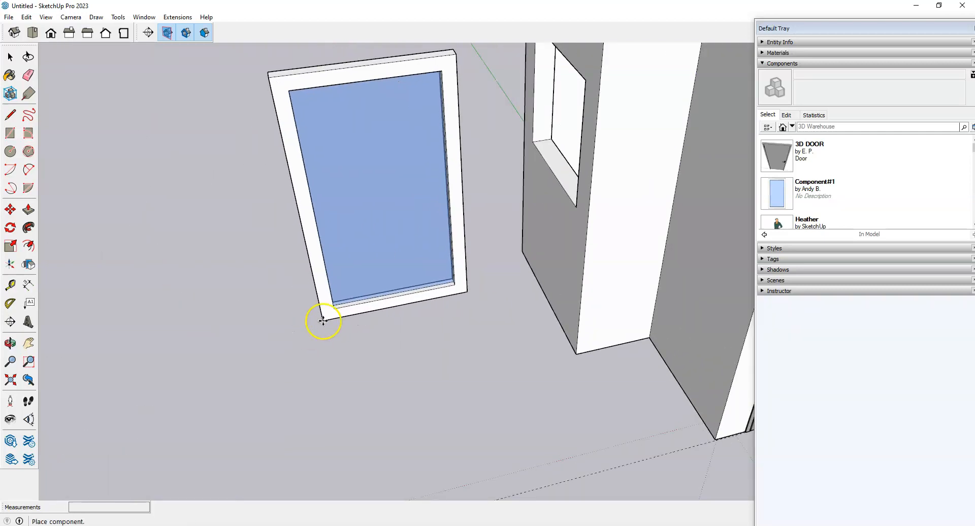
click(322, 322)
scroll(557, 355, down, 4)
scroll(452, 279, up, 2)
middle_drag(472, 294, 518, 364)
scroll(410, 398, up, 3)
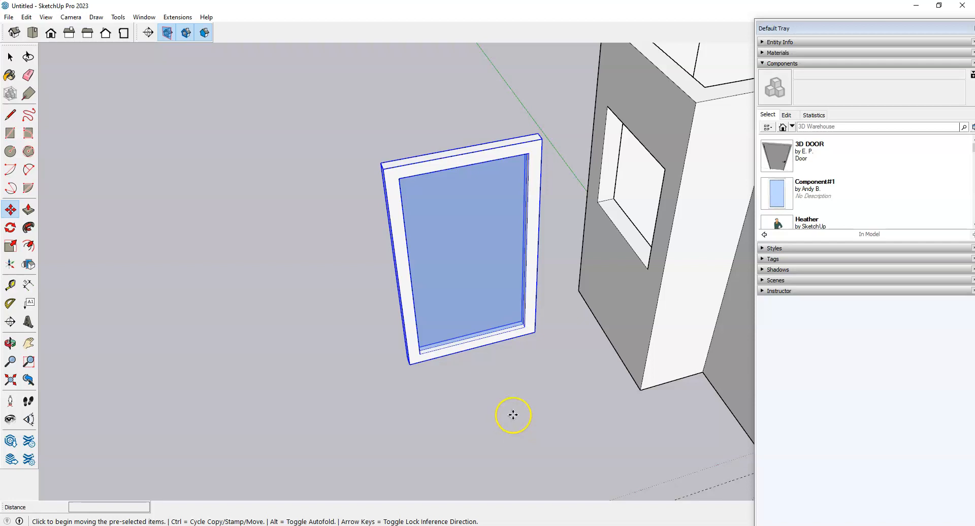
Step: Start rotating the window 90 degrees around a centre point below it
key(r)
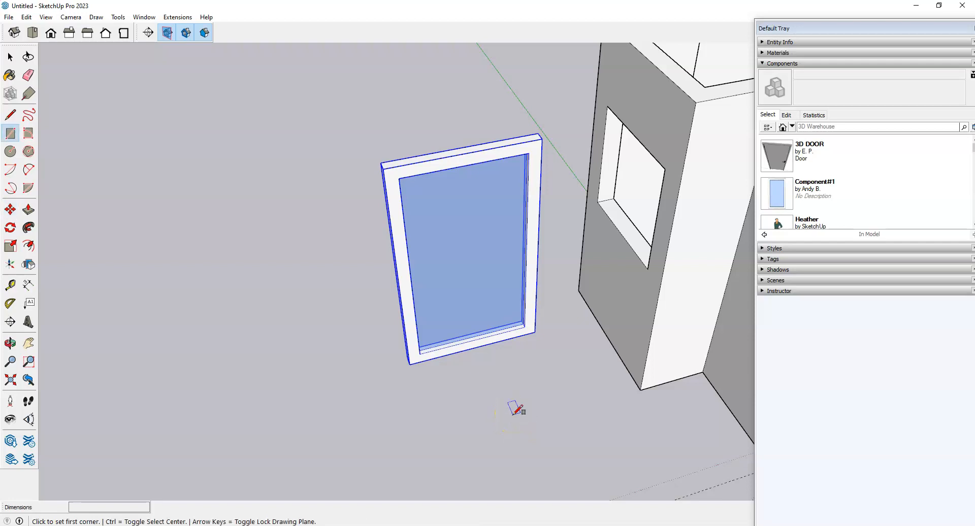
key(q)
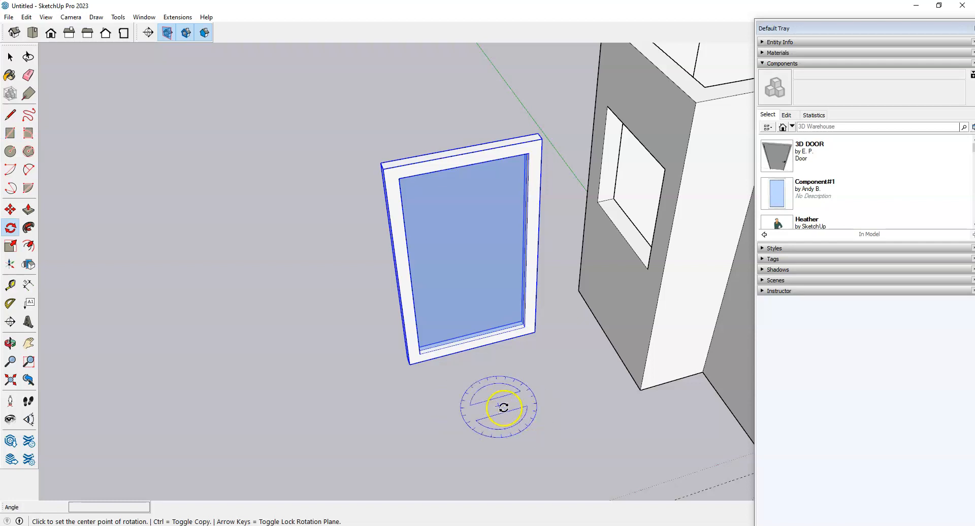
click(490, 390)
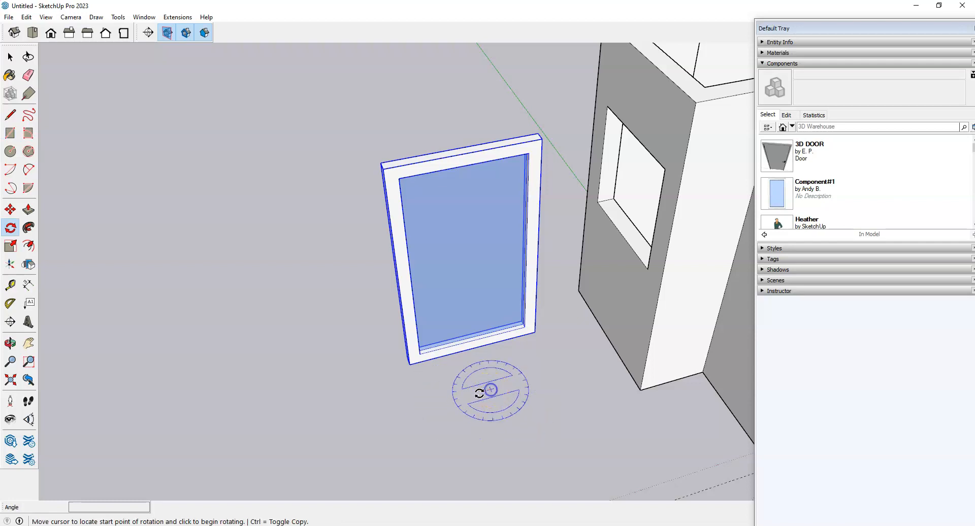
click(370, 422)
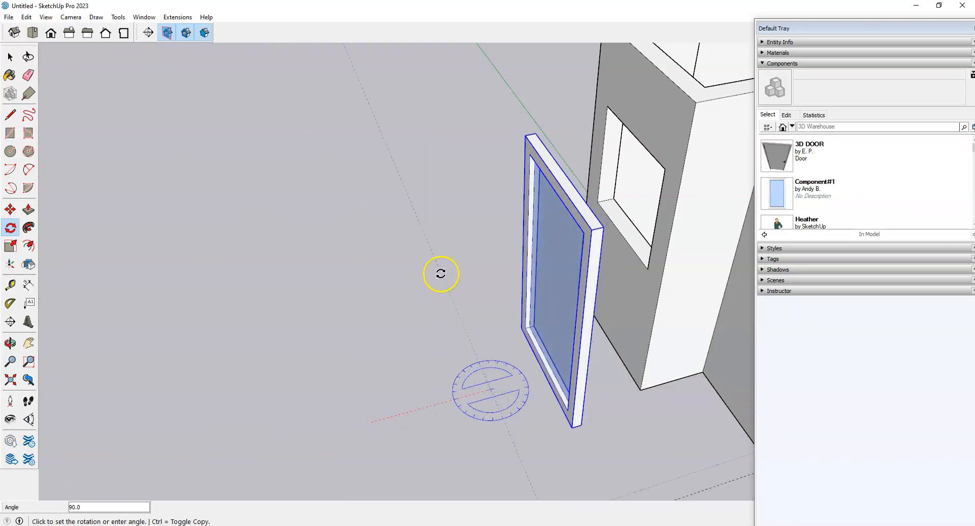
Step: Finish the 90-degree rotation and orbit around to the window's other side
click(441, 270)
middle_drag(442, 272, 522, 299)
middle_drag(366, 354, 587, 370)
scroll(534, 300, up, 4)
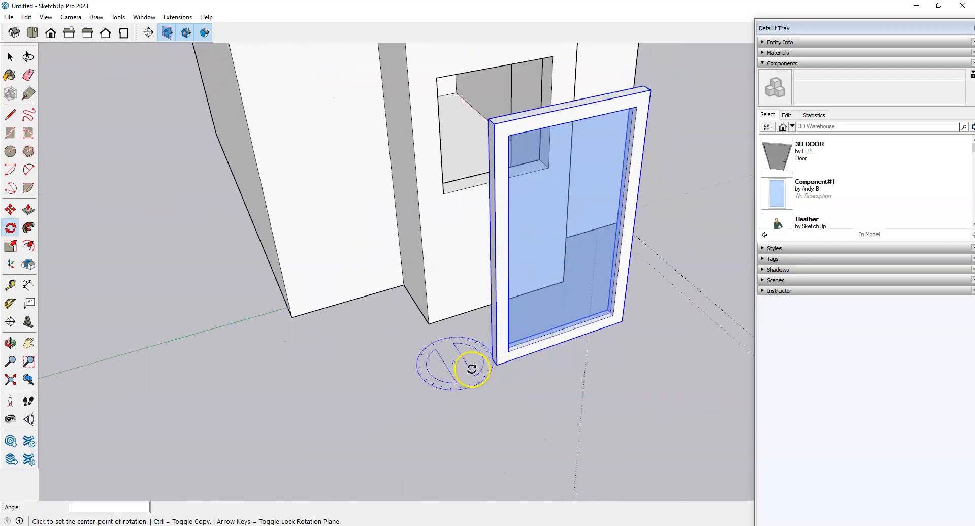
scroll(458, 380, up, 1)
Step: Move the window by its origin corner onto the wall corner over the opening
key(m)
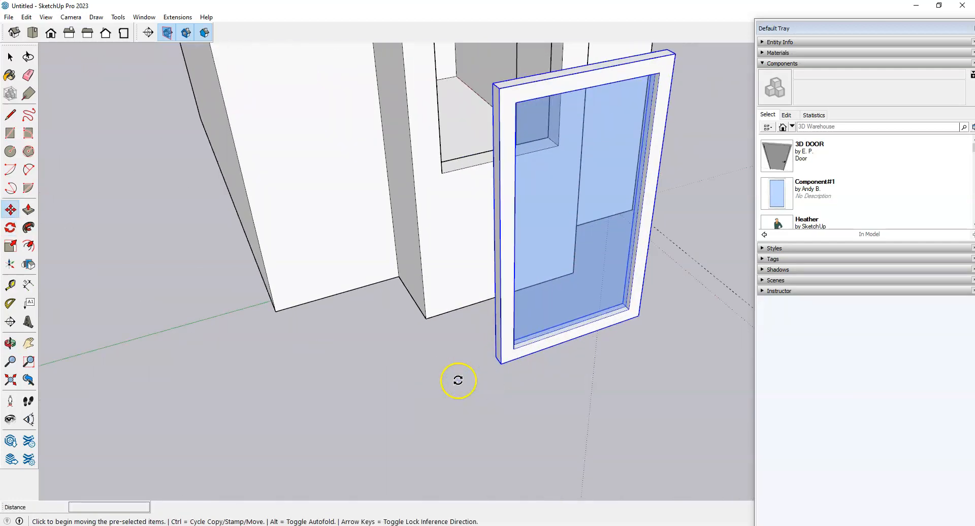
click(498, 362)
scroll(464, 159, up, 6)
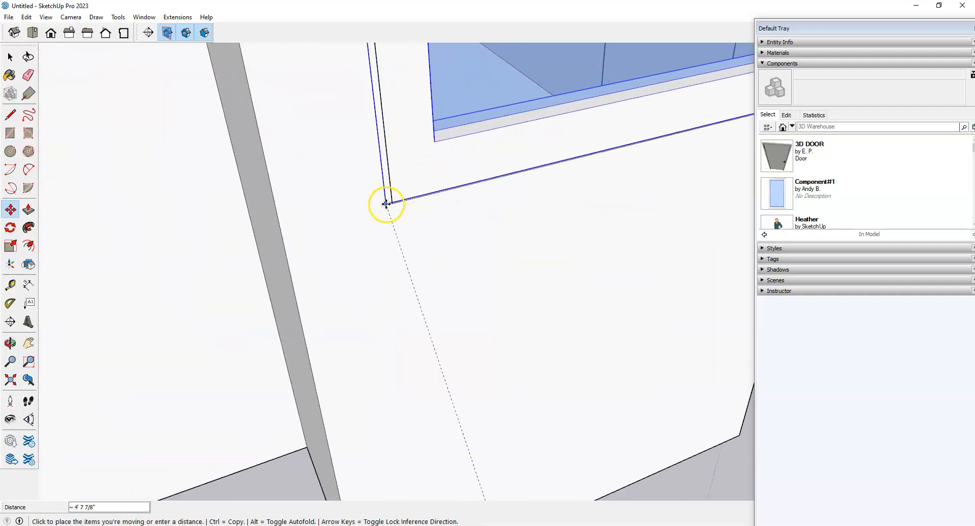
click(394, 204)
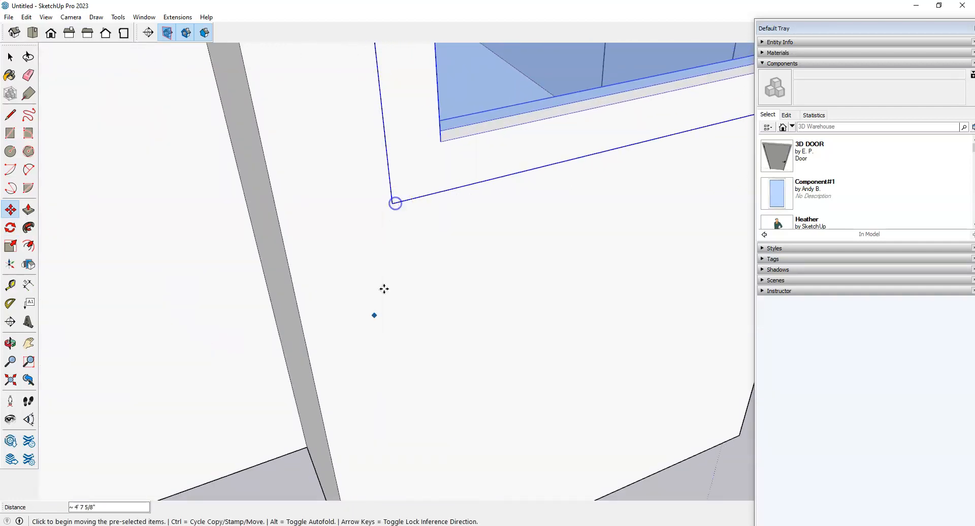
scroll(376, 315, down, 8)
middle_drag(372, 330, 283, 374)
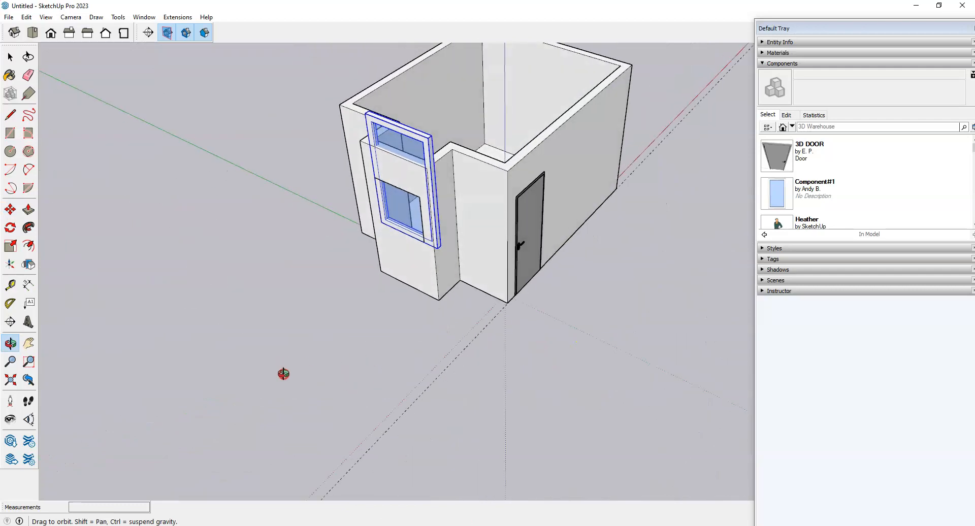
scroll(283, 374, up, 6)
middle_drag(417, 354, 506, 342)
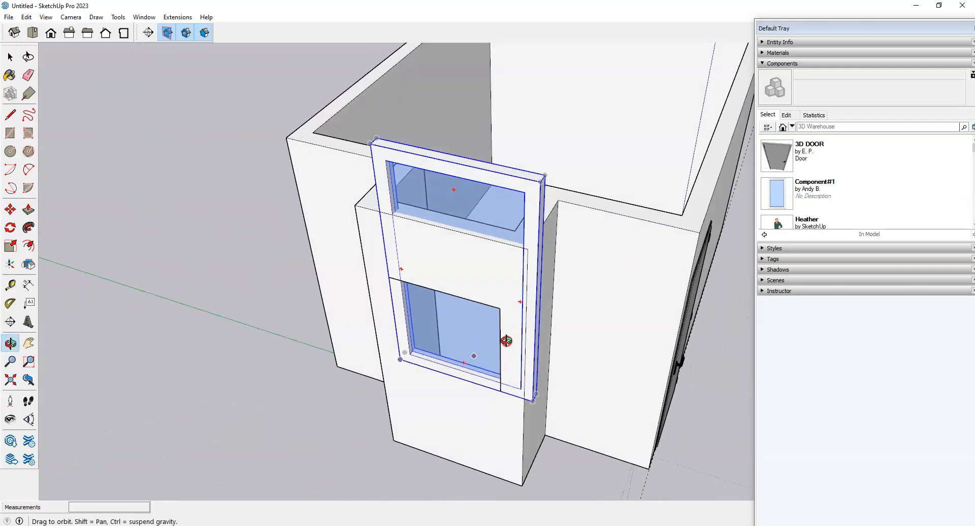
scroll(506, 342, up, 3)
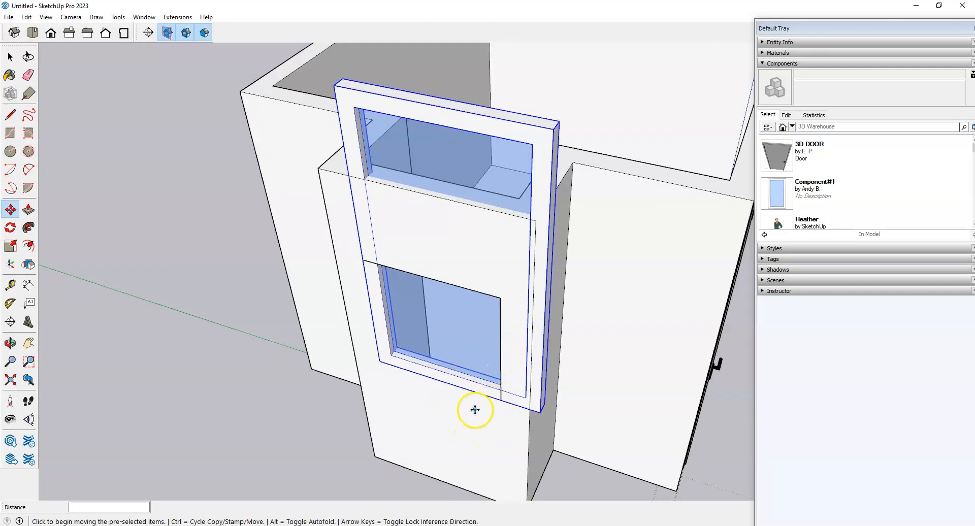
Step: Scale the window's width down to about 0.77
click(7, 246)
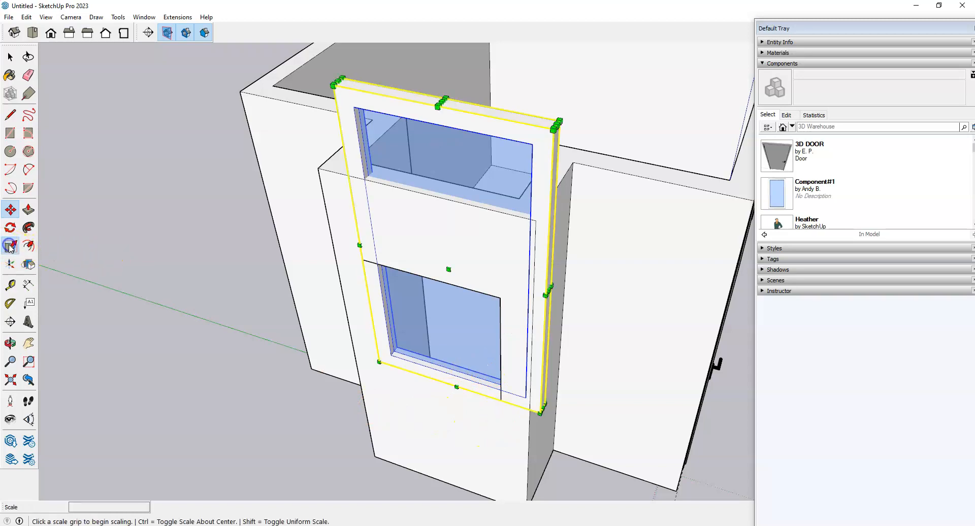
scroll(481, 431, up, 4)
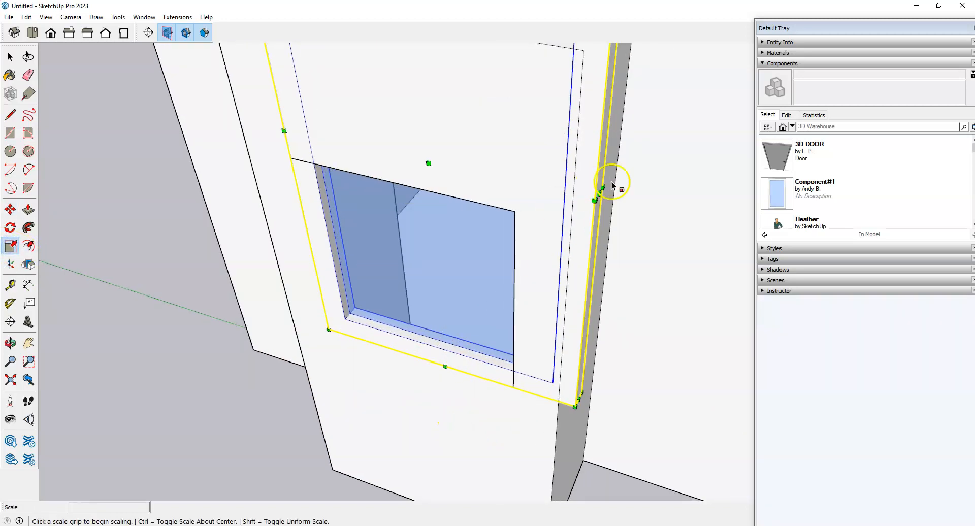
scroll(610, 203, up, 2)
click(598, 172)
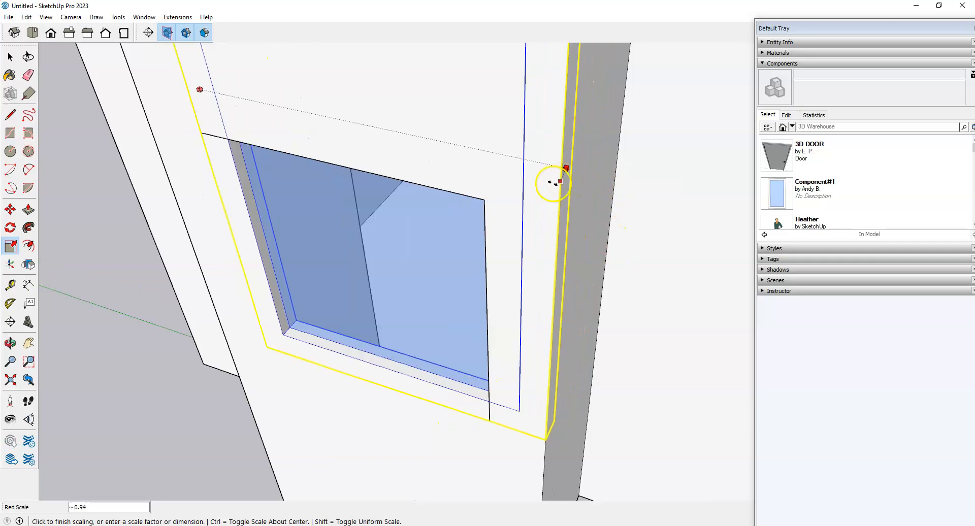
click(485, 227)
Step: Scale the window's height down to about 0.44 to fit the opening
scroll(505, 370, down, 5)
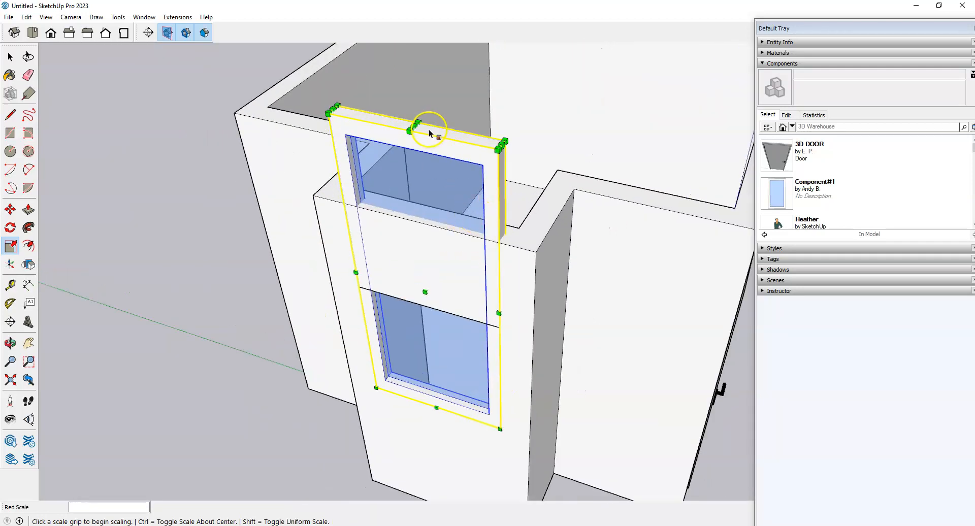
scroll(429, 134, up, 1)
click(428, 133)
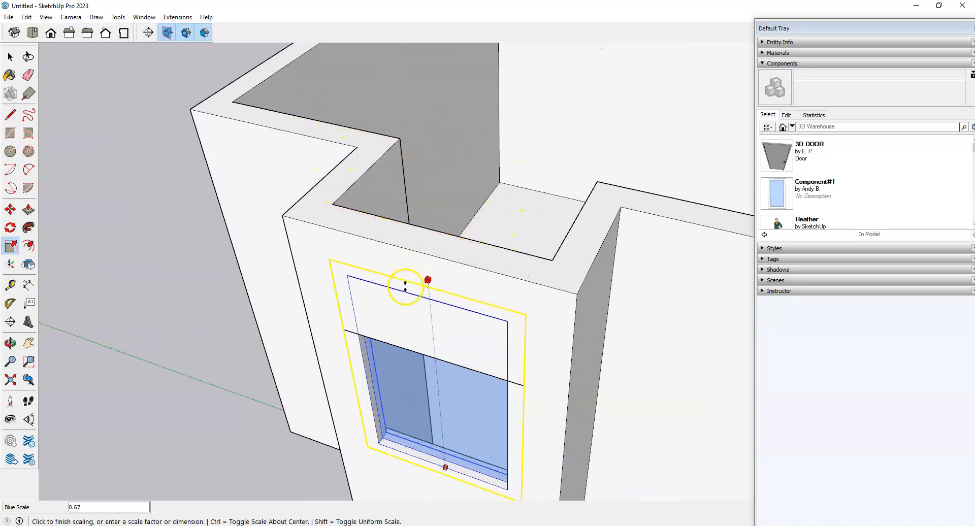
click(422, 352)
scroll(424, 352, down, 4)
scroll(544, 170, up, 3)
scroll(593, 160, up, 1)
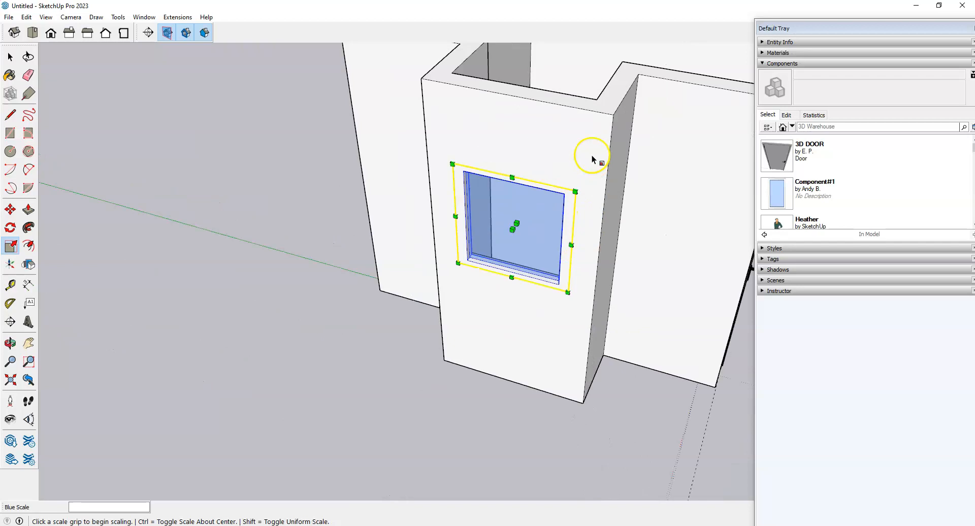
scroll(592, 156, up, 2)
middle_drag(560, 289, 421, 298)
Step: Clear the selection and orbit to inspect the window at the wall corner
key(space)
click(313, 346)
middle_drag(594, 208, 157, 293)
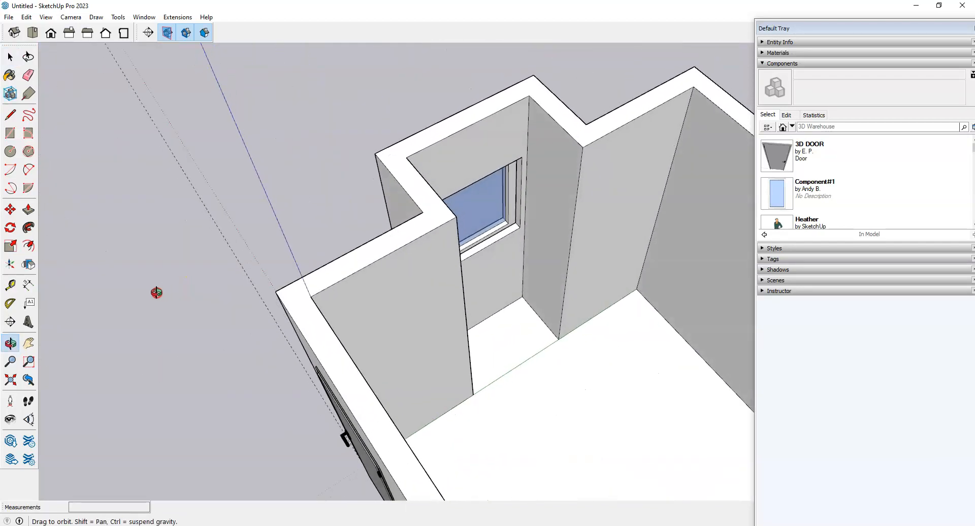
key(space)
middle_drag(492, 257, 589, 248)
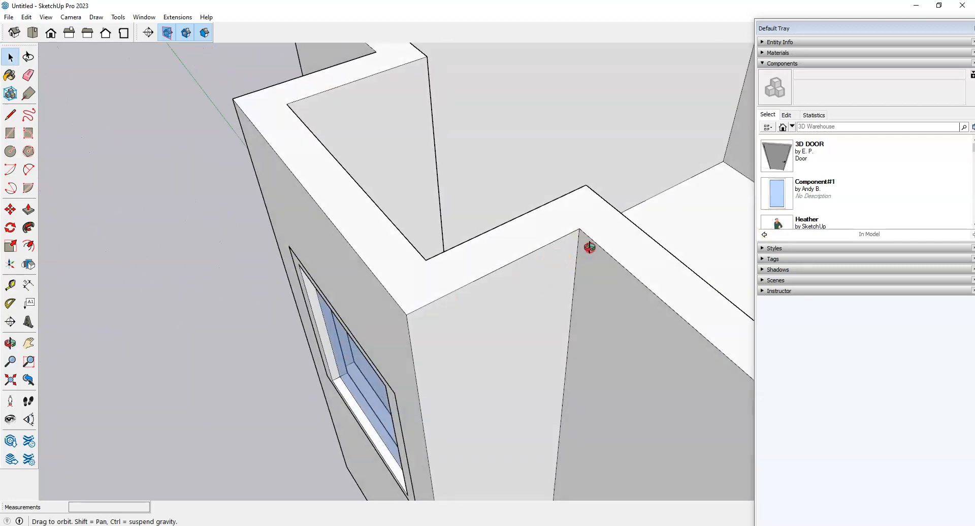
scroll(587, 234, down, 3)
scroll(378, 241, up, 4)
scroll(443, 144, down, 3)
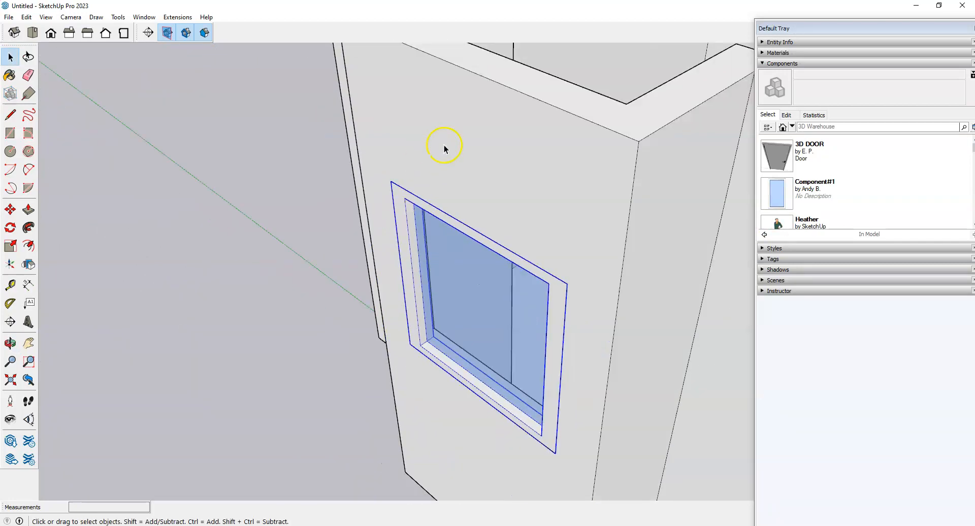
scroll(548, 464, up, 4)
Step: Nudge the window along the red axis so it sits flush with the wall edge
key(m)
scroll(542, 404, up, 2)
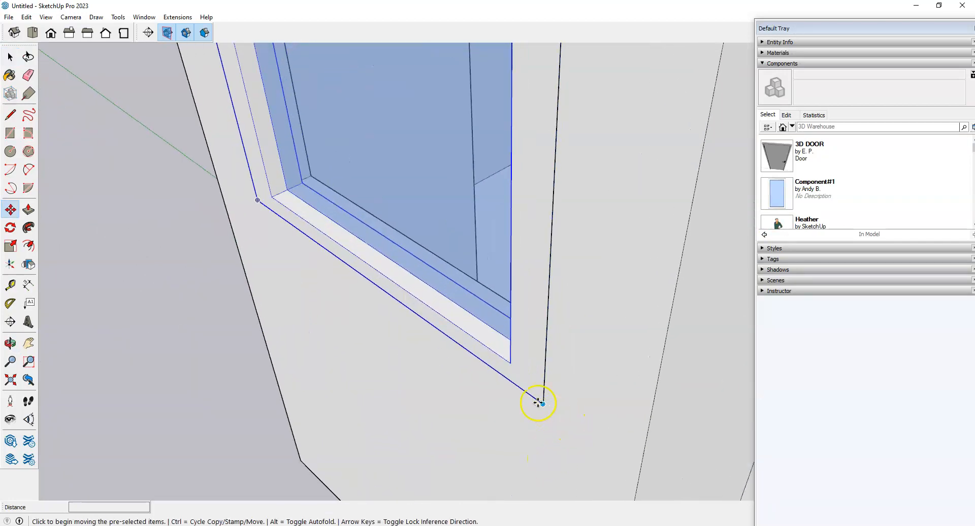
click(543, 405)
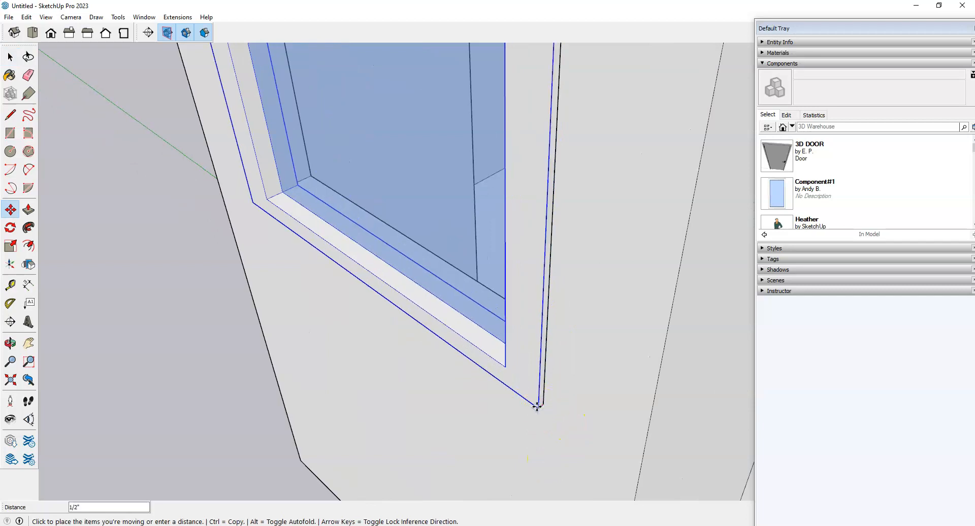
click(537, 406)
scroll(605, 412, down, 6)
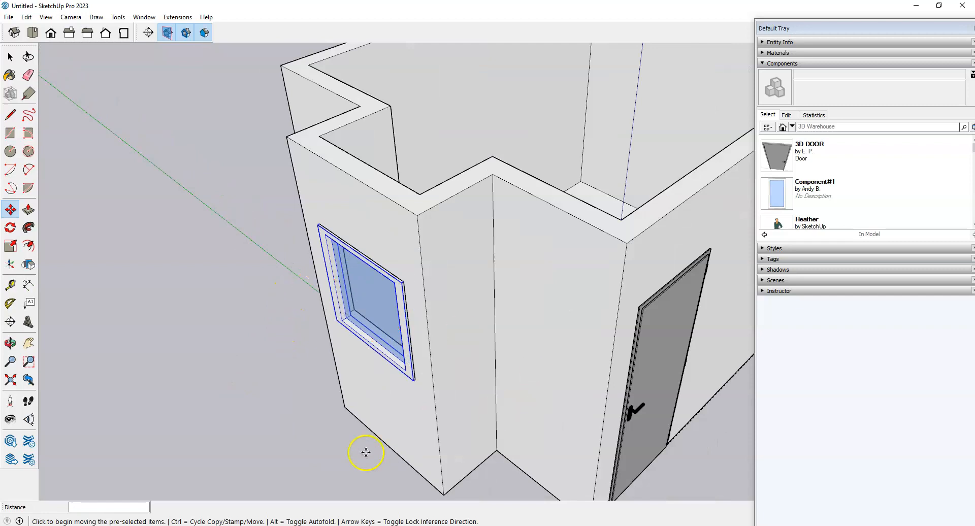
Step: Deselect the window and orbit to face the door wall
key(space)
click(268, 392)
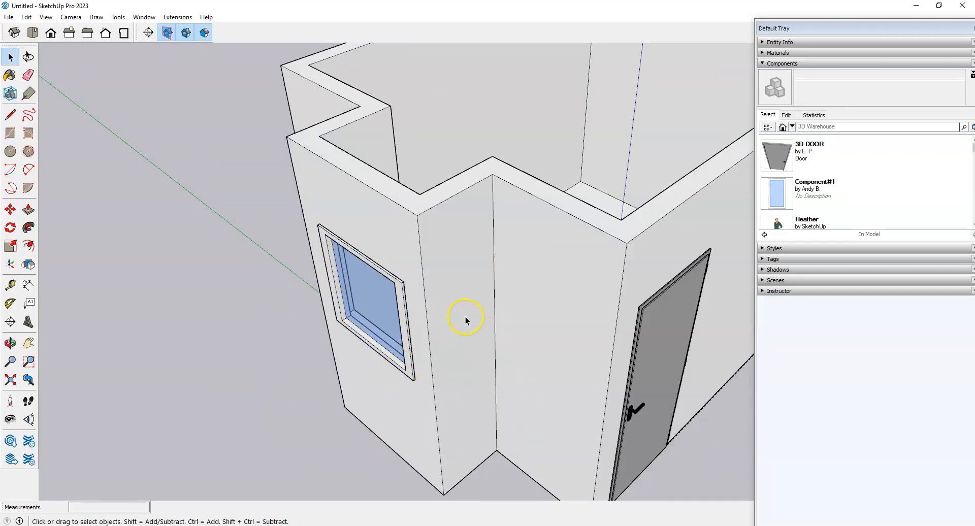
scroll(553, 385, down, 3)
scroll(500, 421, up, 2)
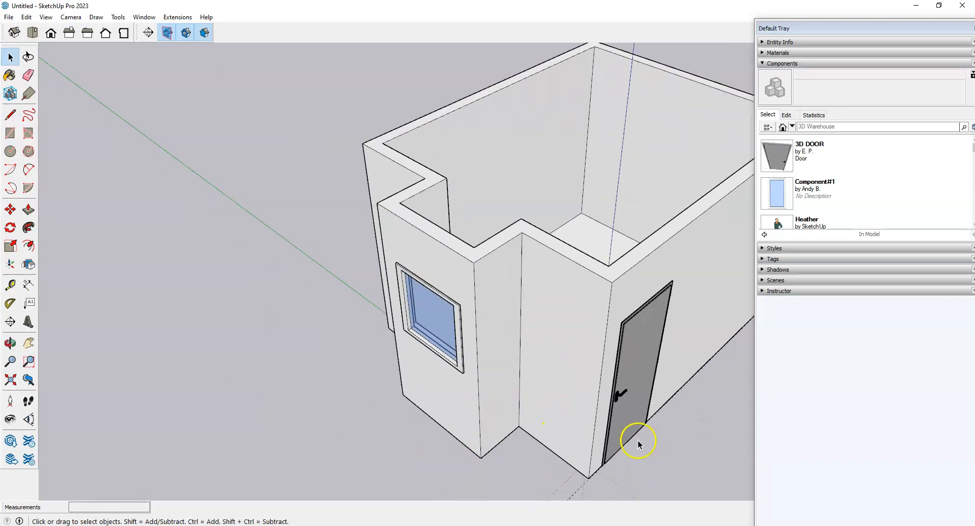
middle_drag(638, 441, 424, 368)
scroll(435, 364, down, 4)
scroll(485, 383, up, 2)
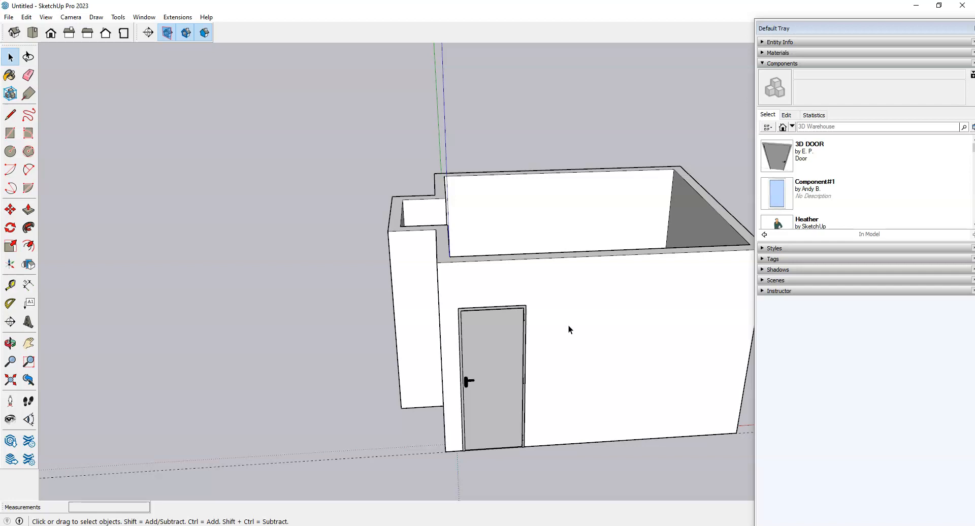
Step: Select the door and orbit to a higher view of it
click(496, 368)
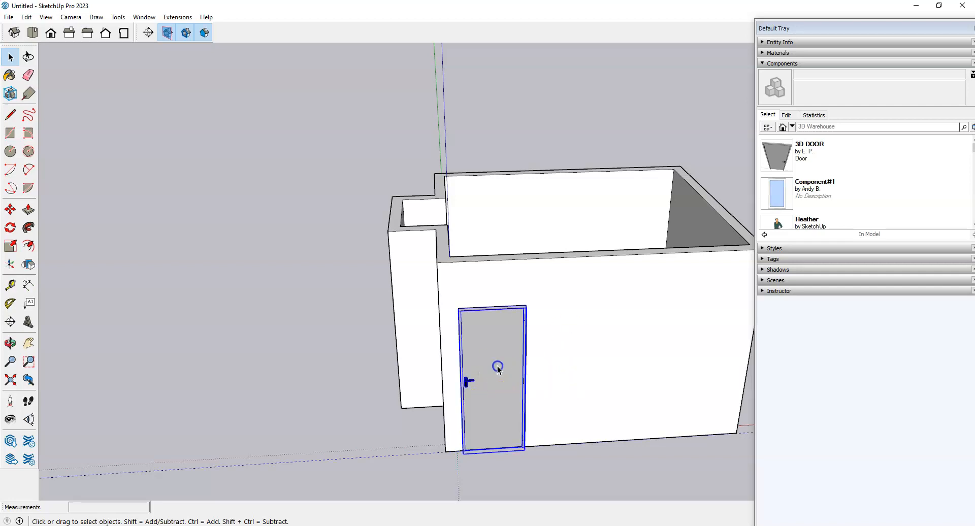
scroll(569, 348, down, 2)
middle_drag(568, 349, 421, 421)
scroll(457, 355, up, 2)
scroll(461, 449, up, 2)
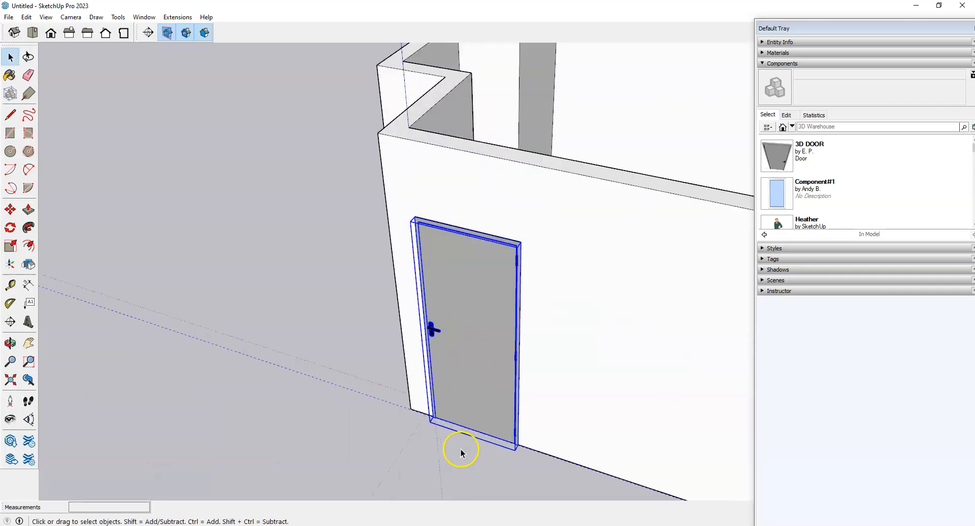
Step: Enter the door component for editing and zoom in close on it
double_click(499, 294)
middle_drag(498, 295, 523, 385)
scroll(478, 225, up, 2)
scroll(478, 225, up, 1)
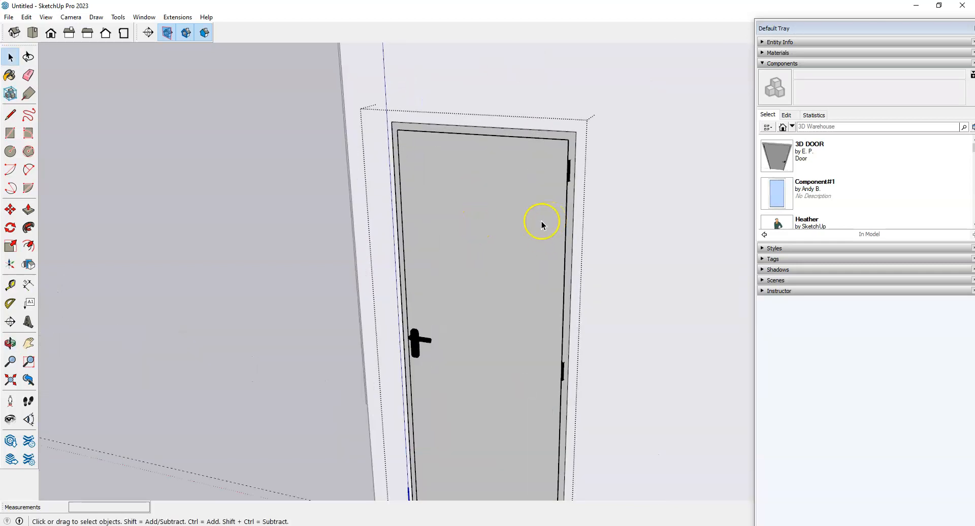
scroll(510, 215, down, 1)
middle_drag(510, 215, 465, 251)
scroll(487, 221, down, 1)
middle_drag(487, 222, 470, 288)
scroll(470, 289, up, 1)
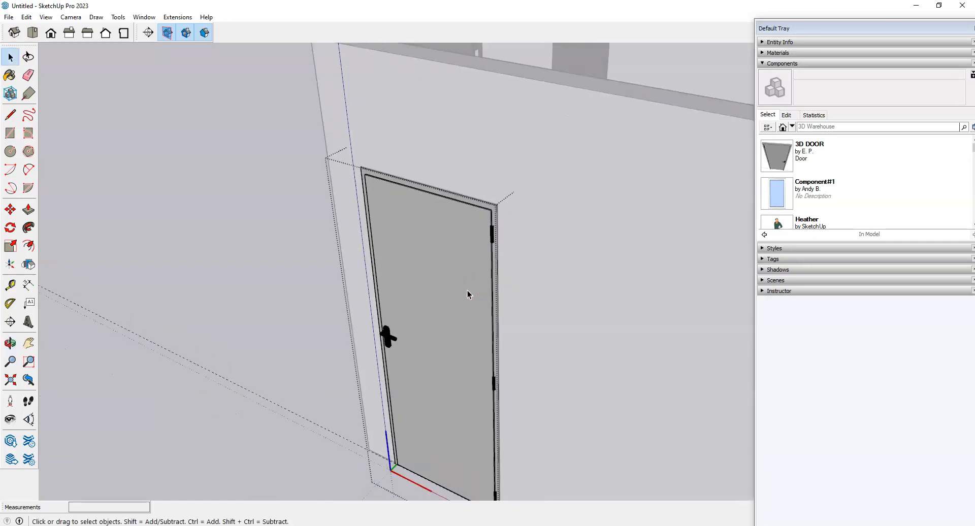
Step: Switch to the Paint Bucket (B) and choose the Wood materials collection
key(b)
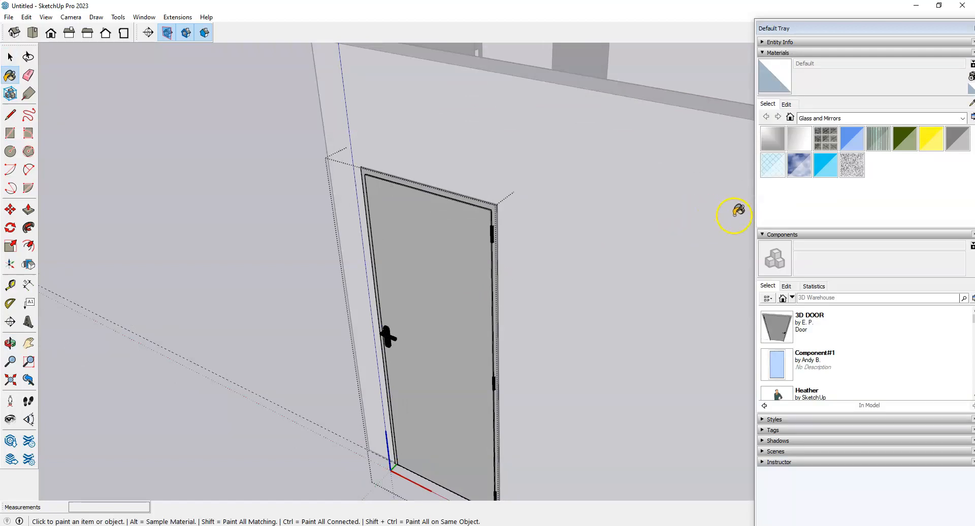
click(961, 119)
scroll(851, 157, down, 2)
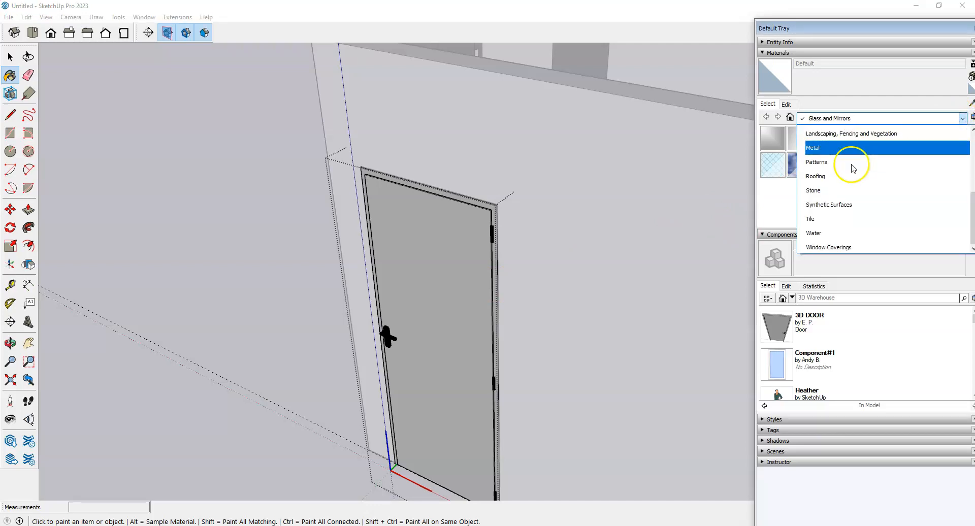
click(853, 246)
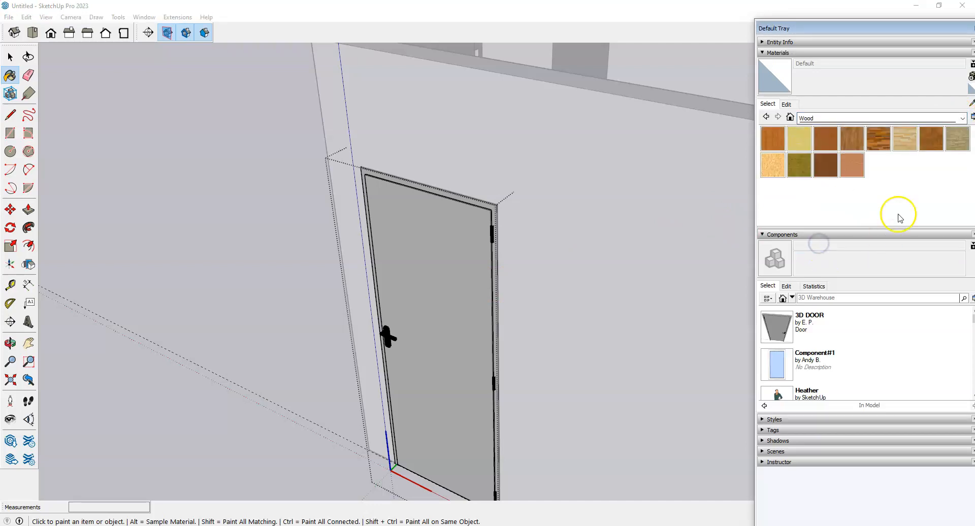
Step: Pick Wood Veneer 02 and drill into the door component down to its frame
click(856, 169)
scroll(367, 168, up, 3)
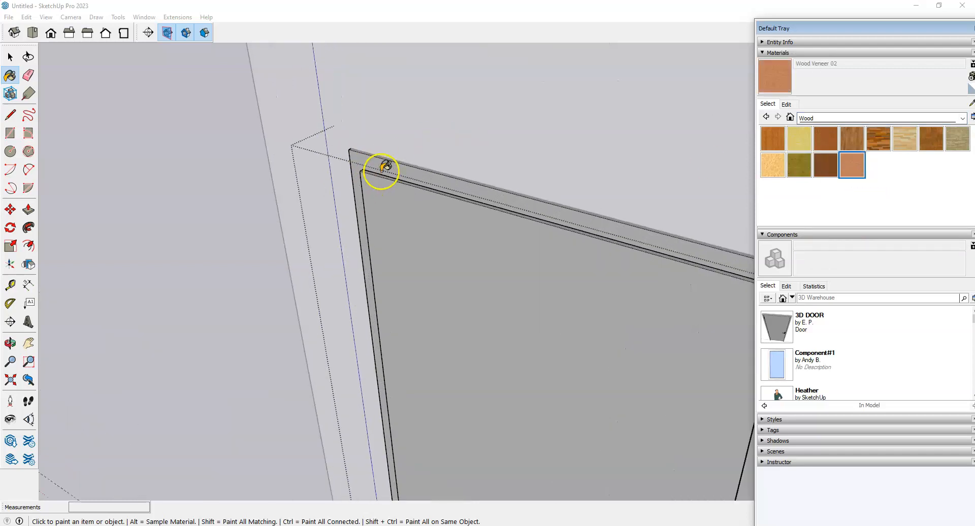
key(space)
click(375, 165)
scroll(367, 161, up, 2)
double_click(365, 159)
click(353, 161)
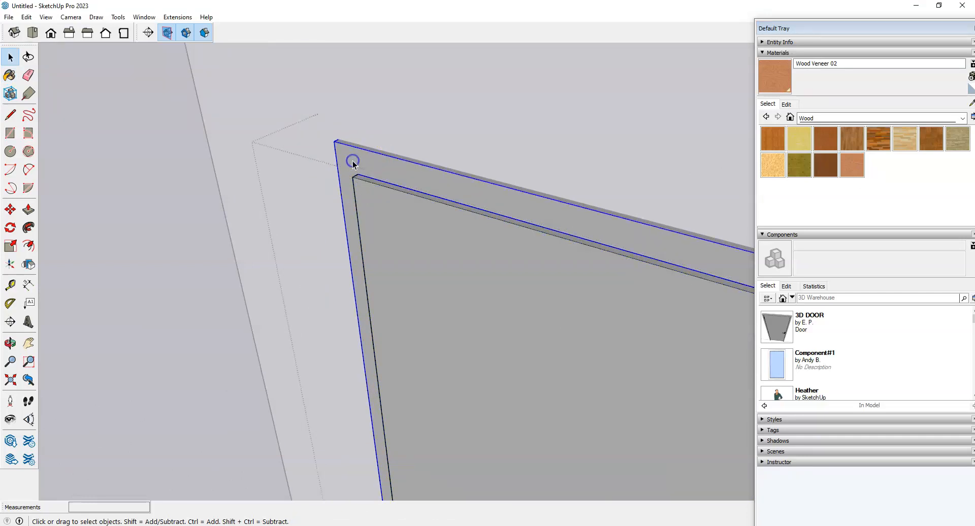
double_click(359, 157)
scroll(350, 158, up, 2)
click(367, 161)
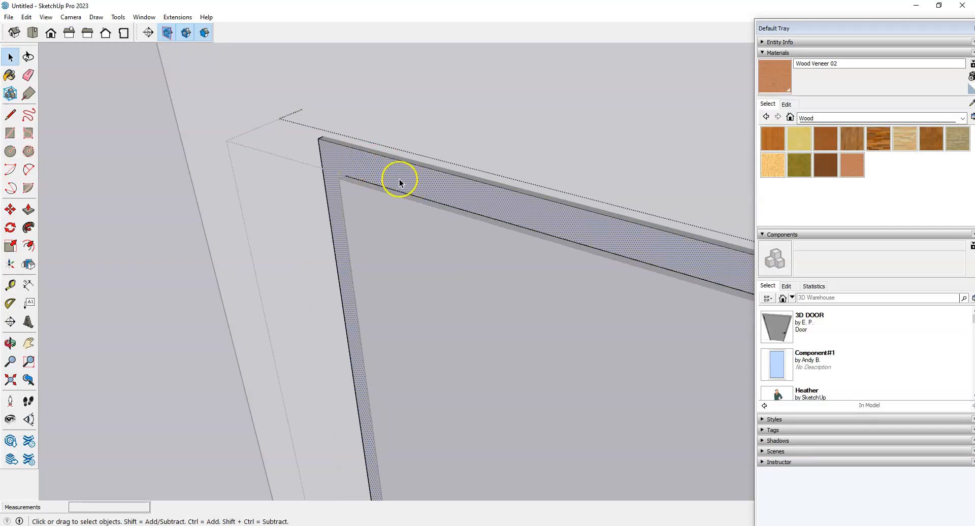
Step: Paint the frame's front, narrow top edge and corner side face with Wood Veneer 02
key(p)
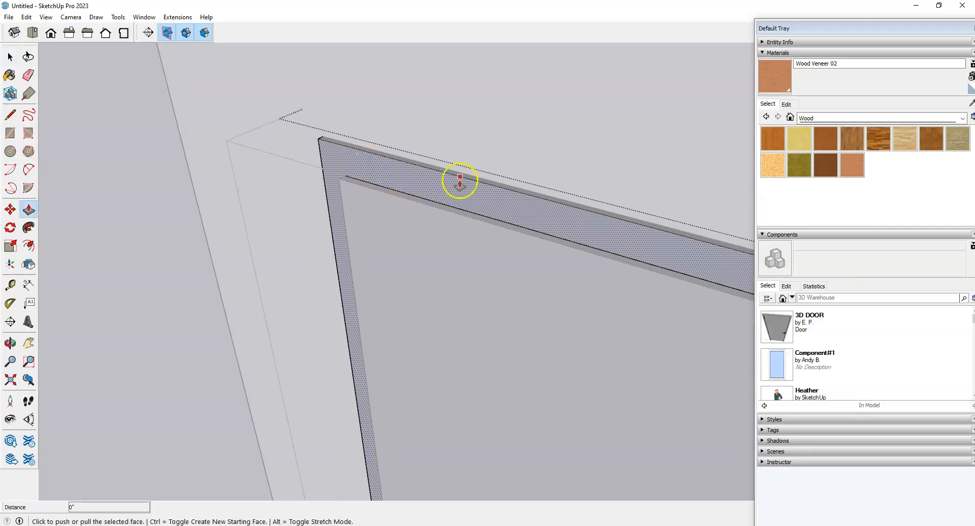
key(b)
click(426, 184)
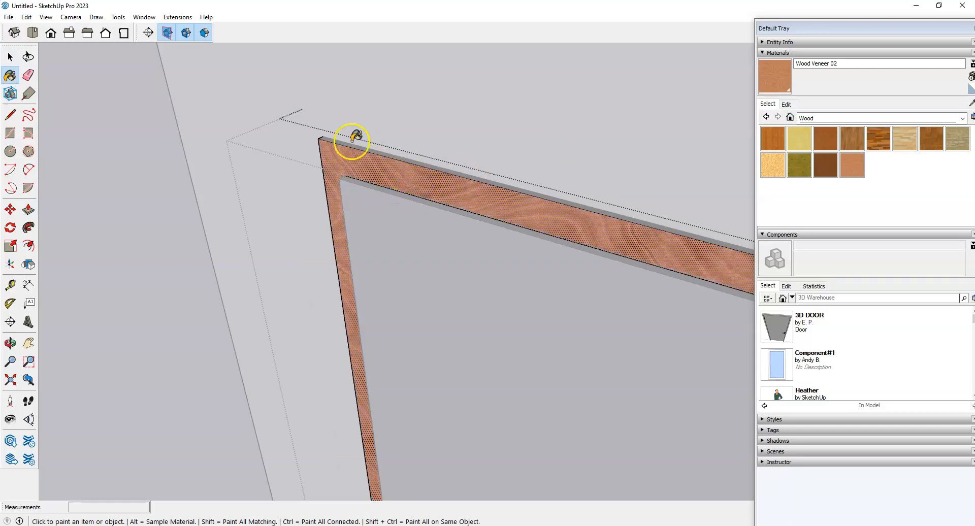
scroll(343, 142, down, 2)
middle_drag(482, 187, 412, 250)
scroll(379, 135, up, 3)
click(387, 124)
scroll(346, 131, down, 5)
scroll(460, 223, up, 4)
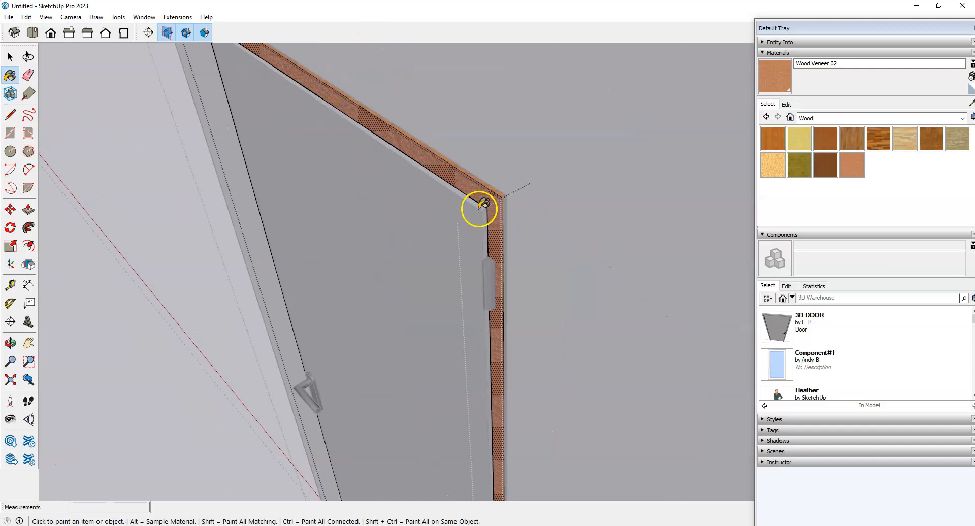
click(520, 199)
Step: From inside the room, paint the frame's inner and remaining faces wood
scroll(665, 219, down, 5)
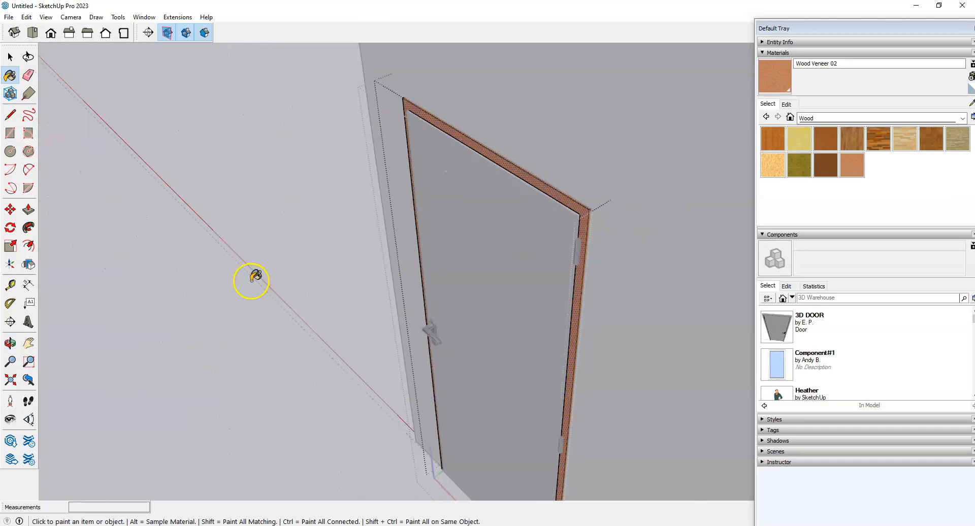
middle_drag(252, 278, 645, 232)
key(b)
scroll(589, 84, up, 6)
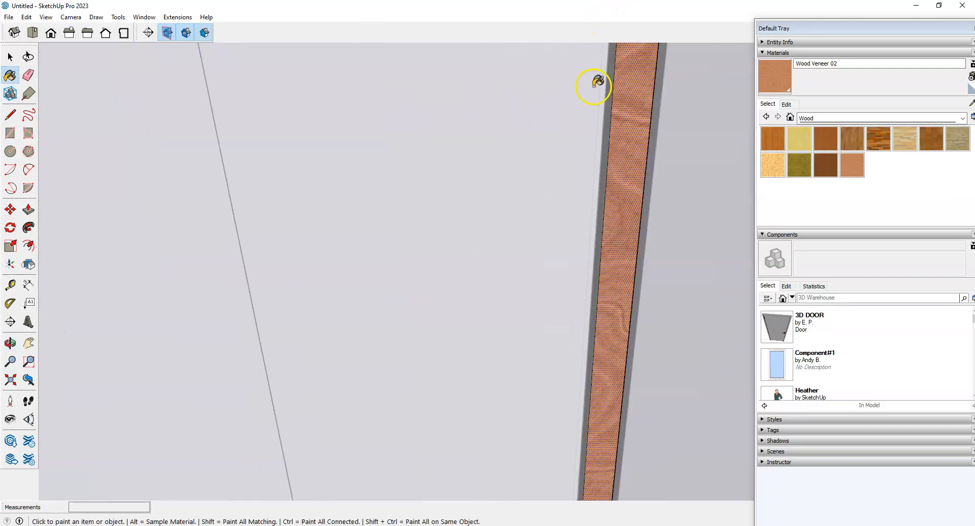
scroll(371, 211, down, 10)
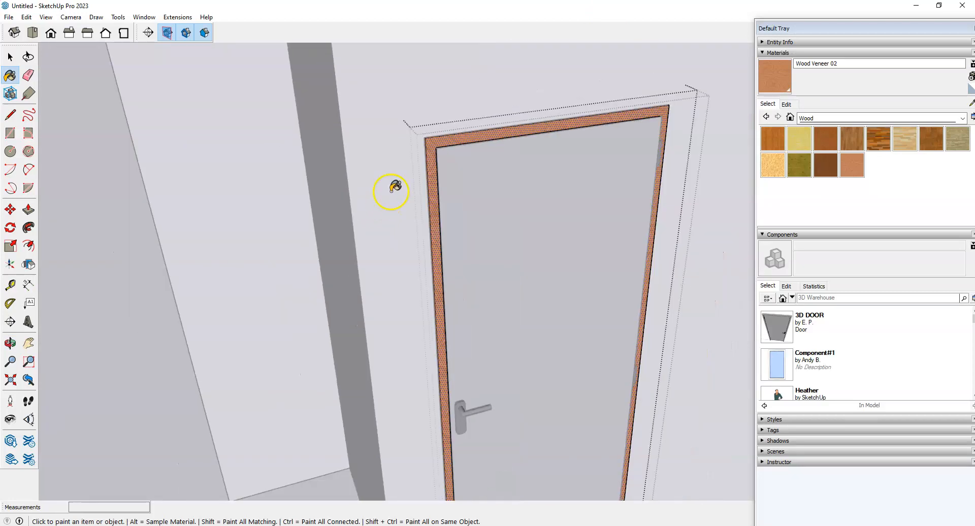
middle_drag(601, 259, 322, 313)
middle_drag(468, 261, 163, 257)
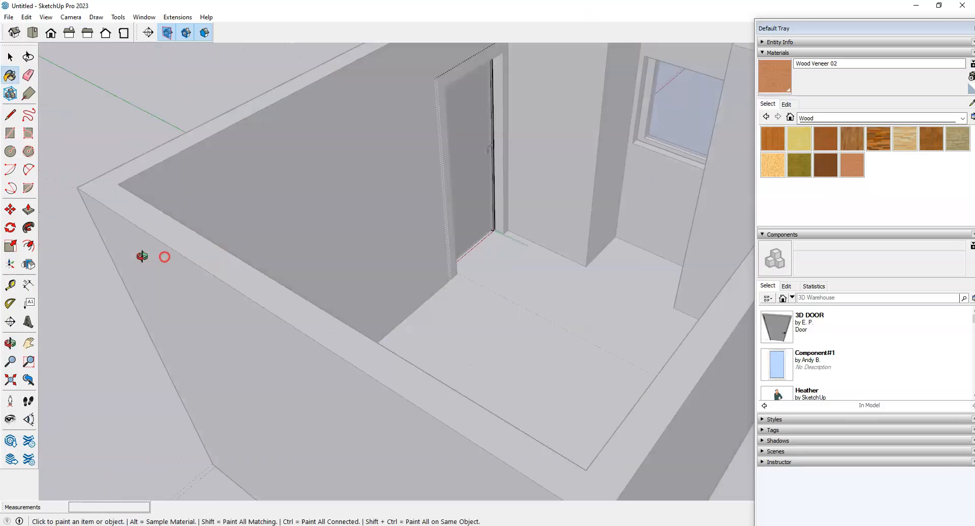
scroll(442, 71, up, 3)
scroll(508, 303, up, 5)
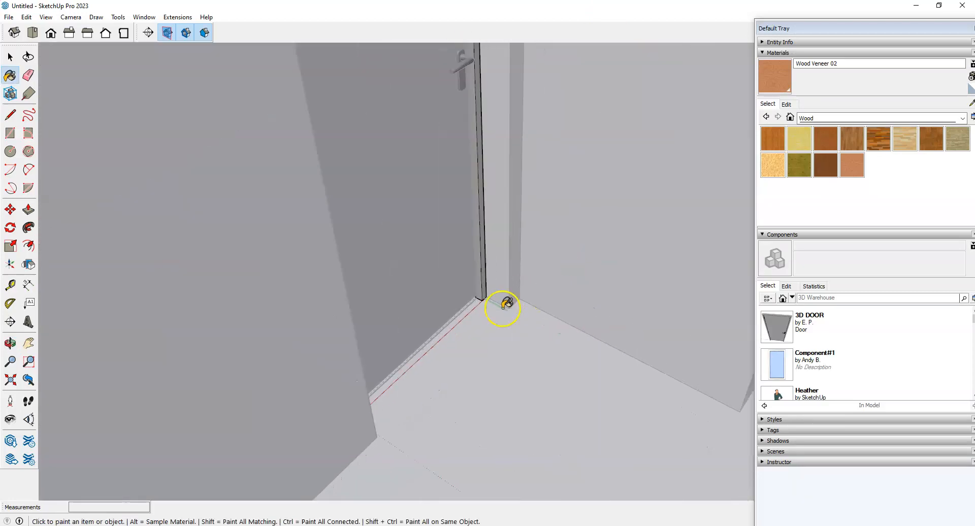
click(459, 267)
click(447, 252)
Step: Orbit around the room and back outside to review the wood-finished door frame
mouse_move(583, 218)
middle_down()
mouse_move(611, 244)
mouse_move(330, 303)
mouse_move(486, 271)
middle_up()
scroll(517, 363, down, 5)
middle_drag(515, 361, 775, 259)
scroll(587, 246, down, 5)
middle_drag(327, 250, 790, 253)
key(space)
middle_drag(479, 394, 278, 320)
scroll(613, 307, up, 2)
middle_drag(553, 330, 400, 345)
scroll(437, 290, up, 2)
scroll(454, 248, up, 3)
Step: Draw a glass panel rectangle on the door leaf's front face
double_click(427, 175)
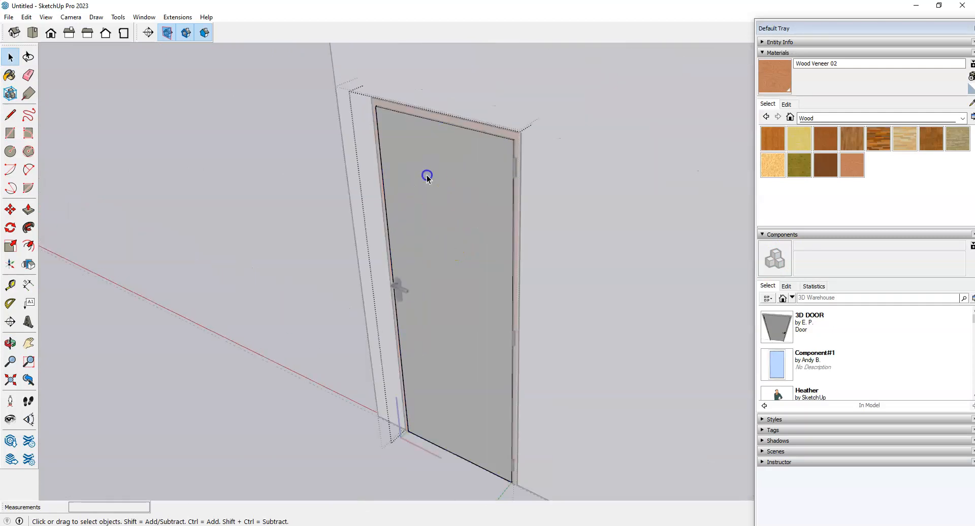
click(426, 175)
scroll(411, 142, up, 2)
key(r)
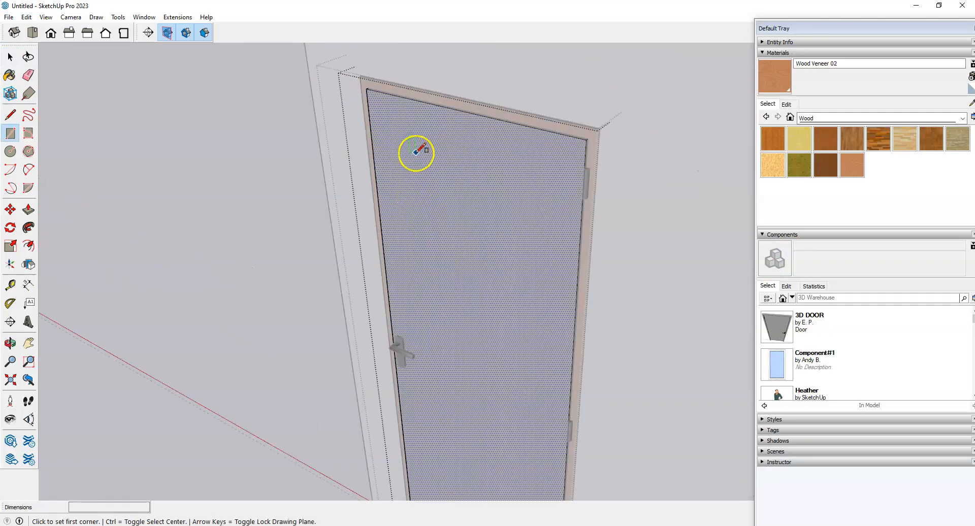
click(415, 153)
click(528, 345)
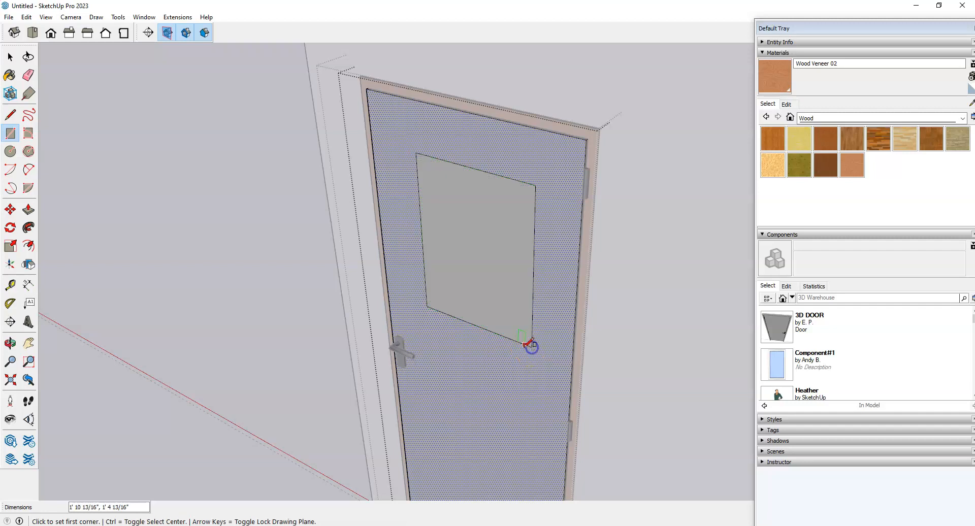
Step: Push the panel face through until it ends flush with the door's far edge
key(p)
click(475, 285)
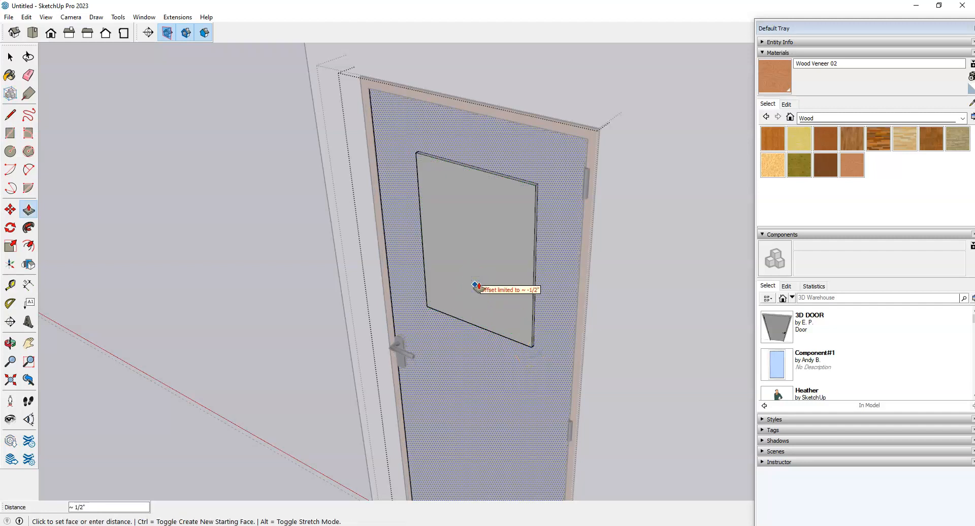
click(478, 281)
click(481, 274)
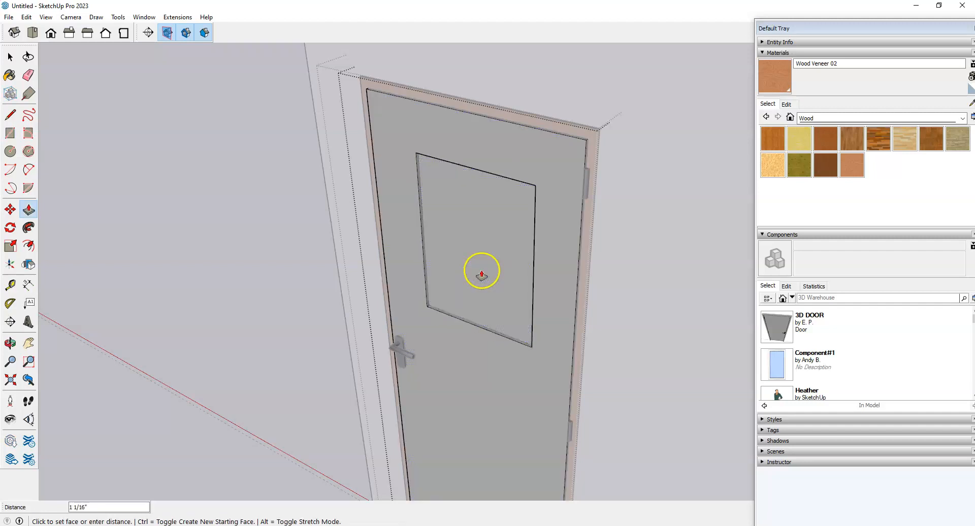
scroll(482, 273, down, 2)
middle_drag(480, 270, 361, 291)
scroll(361, 291, up, 2)
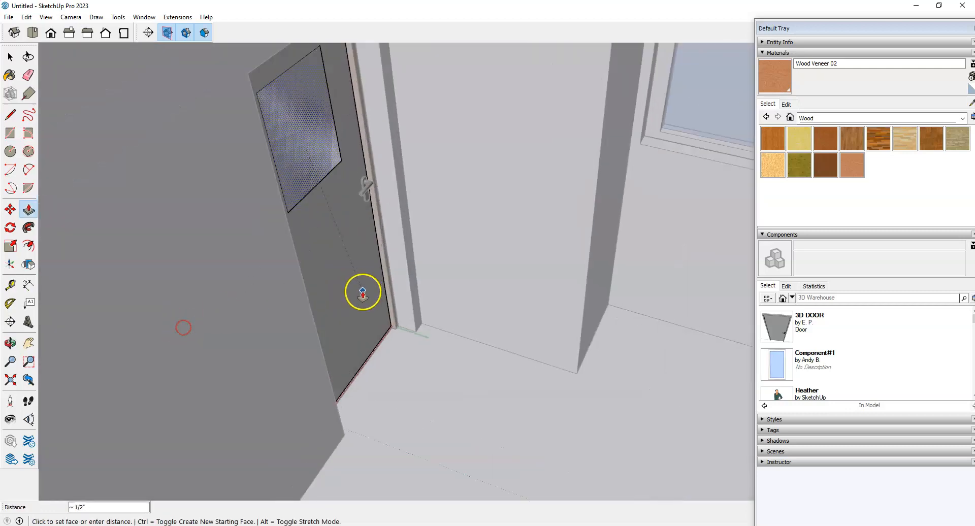
click(390, 335)
middle_drag(151, 356, 584, 305)
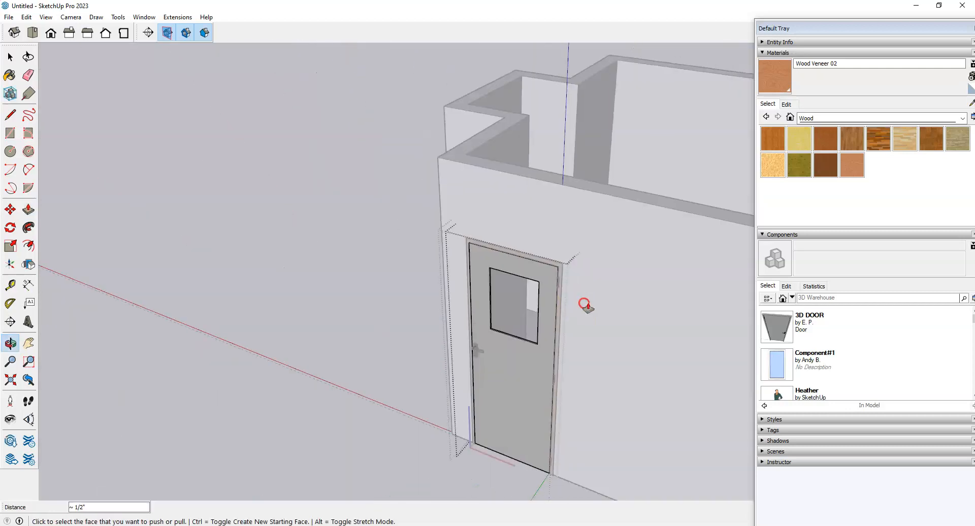
scroll(529, 330, up, 8)
Step: Draw a line across the window opening from its lower-left to lower-right corner
key(l)
scroll(457, 269, up, 2)
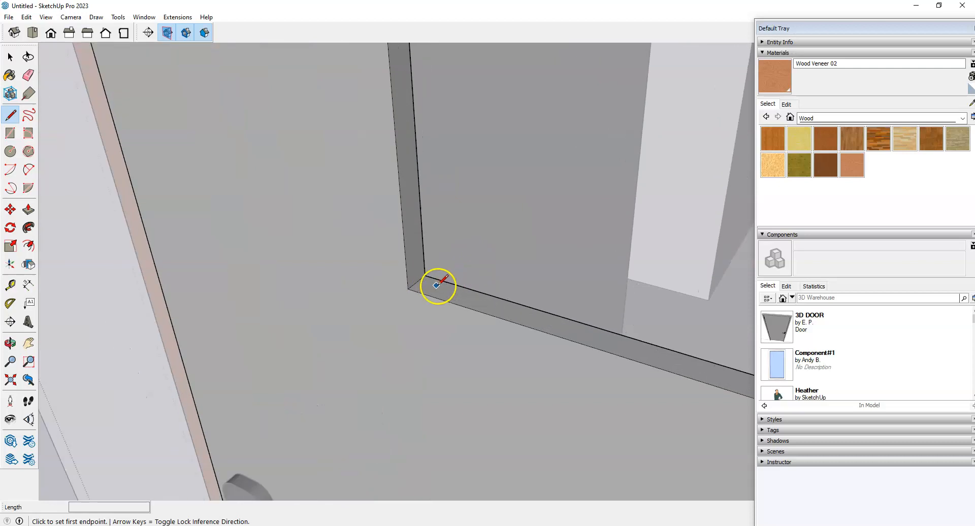
click(415, 283)
scroll(415, 282, down, 1)
middle_drag(243, 315, 582, 350)
scroll(281, 339, down, 3)
scroll(603, 284, up, 6)
scroll(609, 297, up, 4)
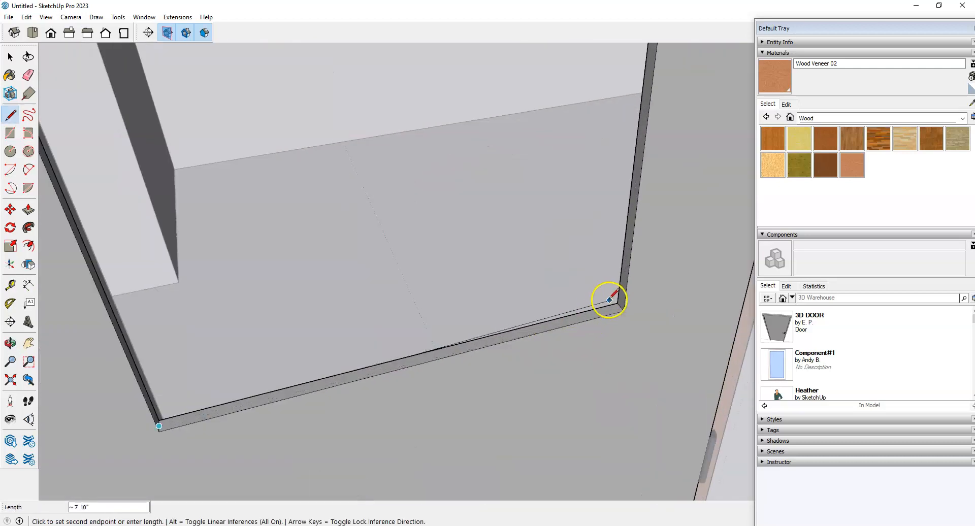
click(611, 303)
scroll(584, 330, down, 1)
scroll(563, 335, up, 2)
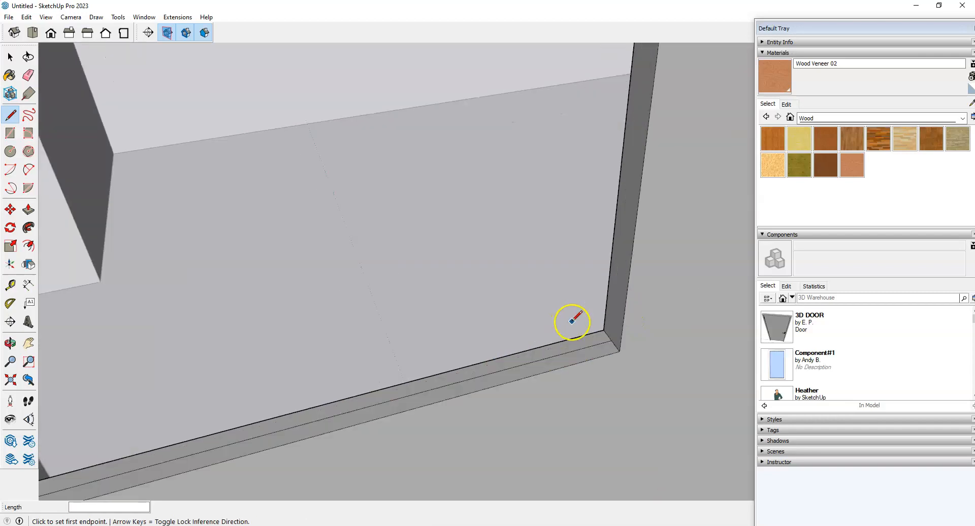
Step: Trace another edge from the lower-right corner so the cut-out fills with a window face
click(614, 340)
scroll(559, 391, down, 1)
scroll(533, 405, down, 4)
middle_drag(533, 419, 586, 248)
scroll(586, 270, down, 4)
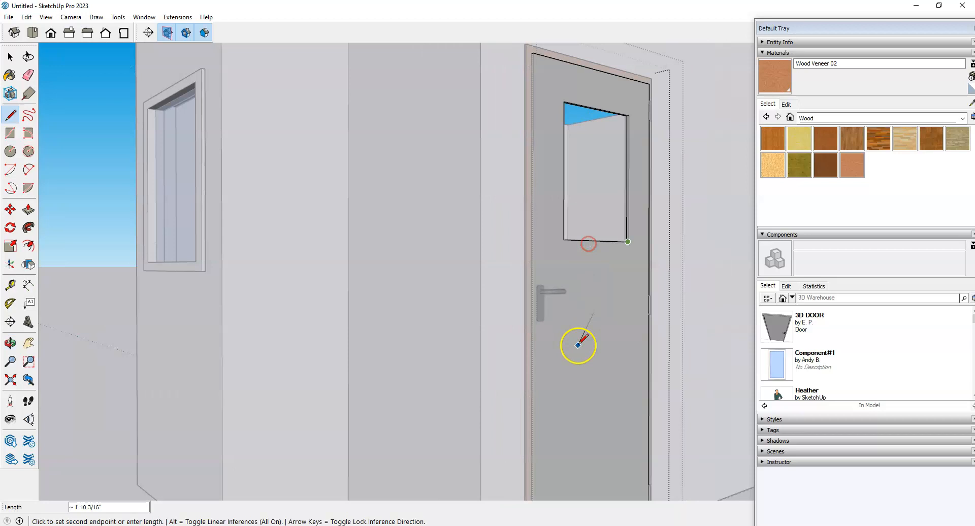
scroll(617, 155, up, 4)
scroll(470, 242, down, 1)
key(space)
scroll(477, 219, down, 8)
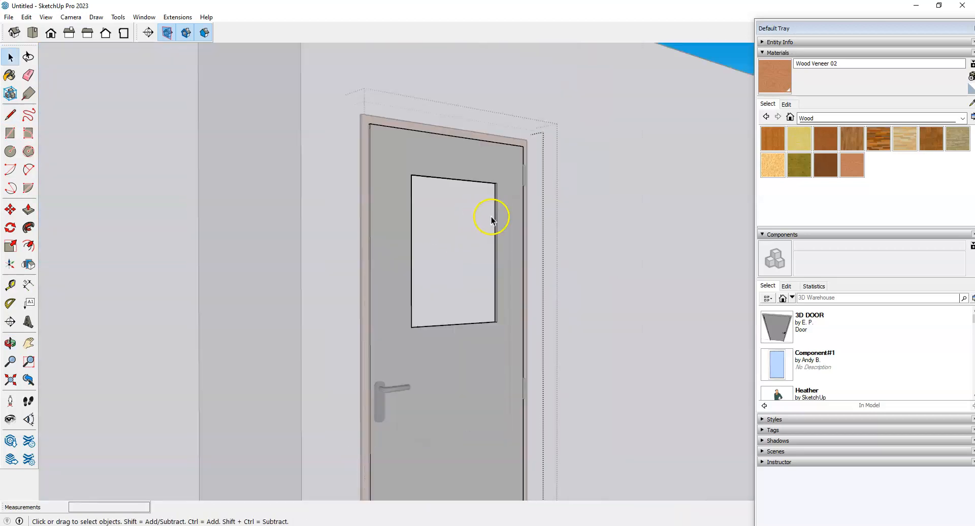
middle_drag(553, 207, 238, 374)
Step: Exit the inner and outer door components and view the room from above
click(272, 223)
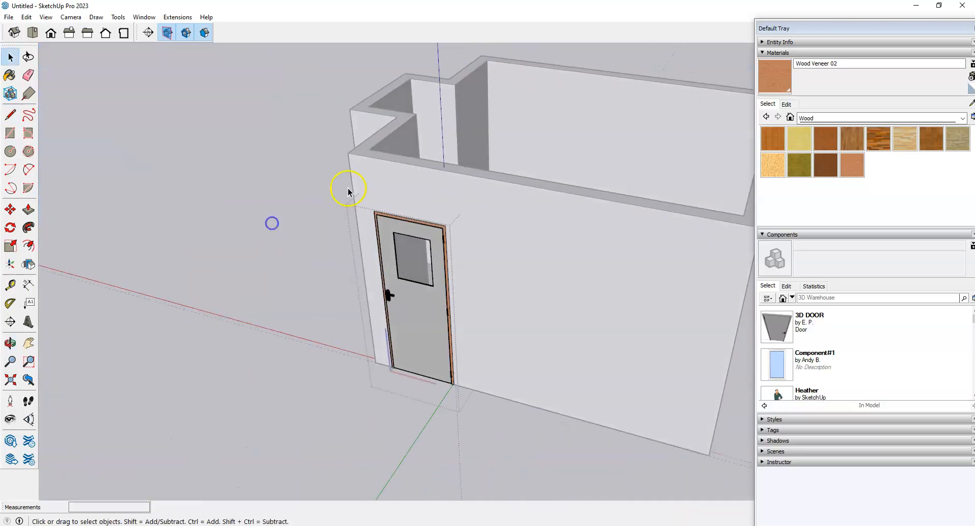
click(498, 442)
scroll(497, 432, down, 3)
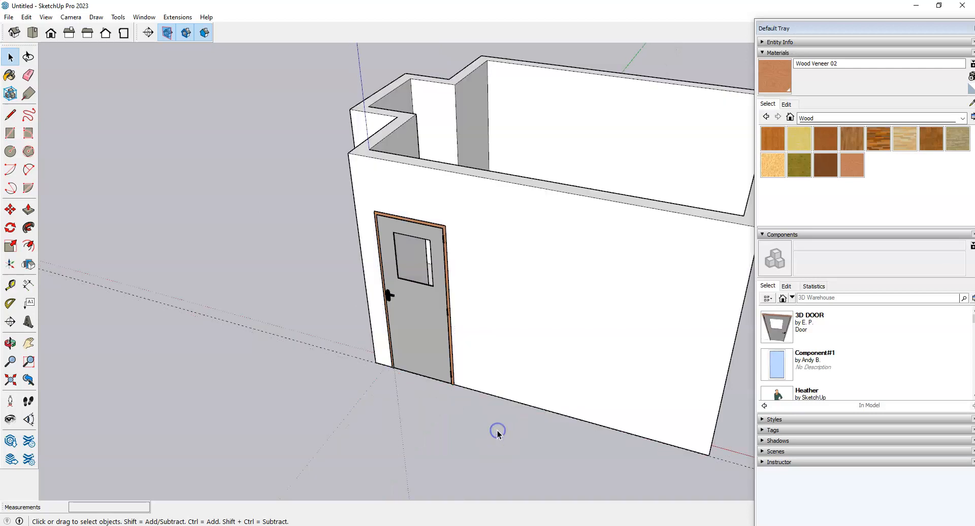
scroll(518, 298, down, 3)
middle_drag(518, 298, 375, 370)
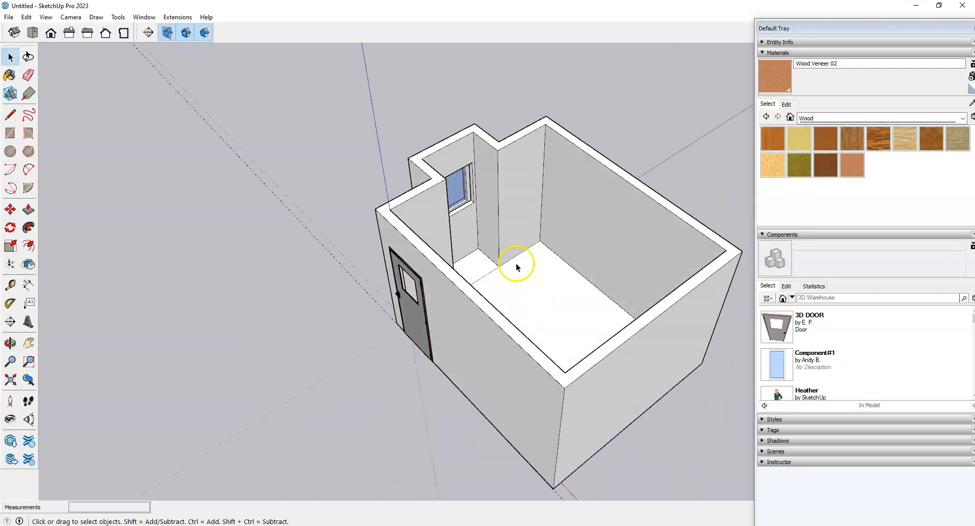
scroll(508, 259, up, 2)
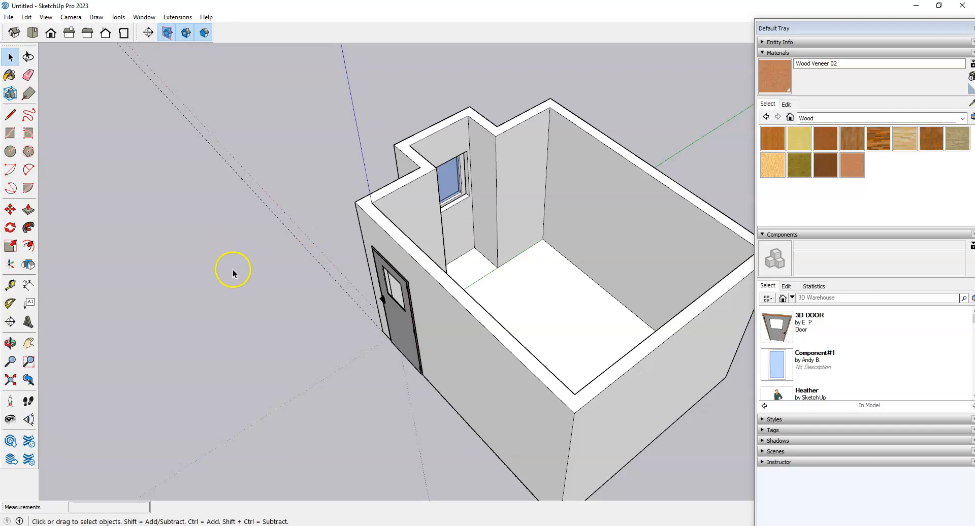
scroll(233, 270, down, 2)
scroll(492, 271, up, 3)
scroll(532, 299, down, 3)
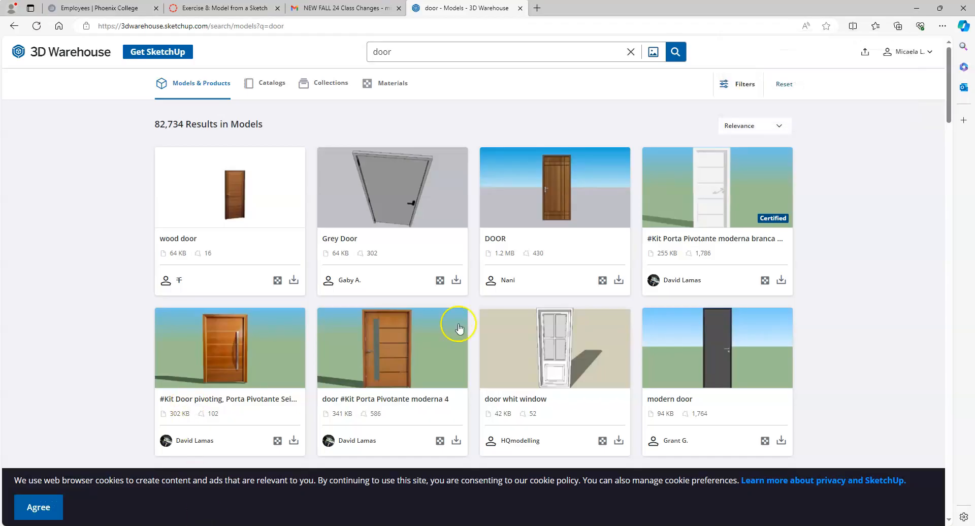
Step: Scroll through the Exercise 8 assignment steps and open the Dorm Room Sketch image
click(213, 8)
scroll(250, 315, down, 2)
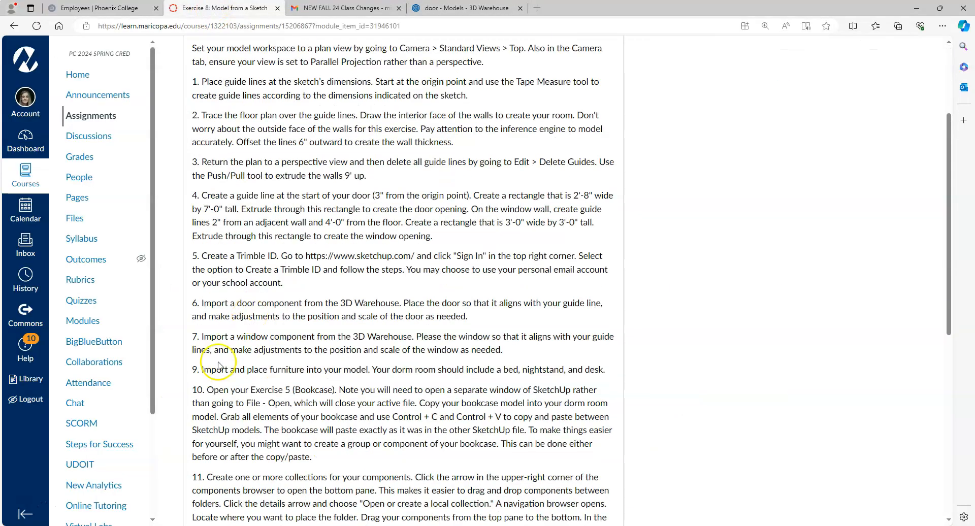
scroll(219, 366, down, 1)
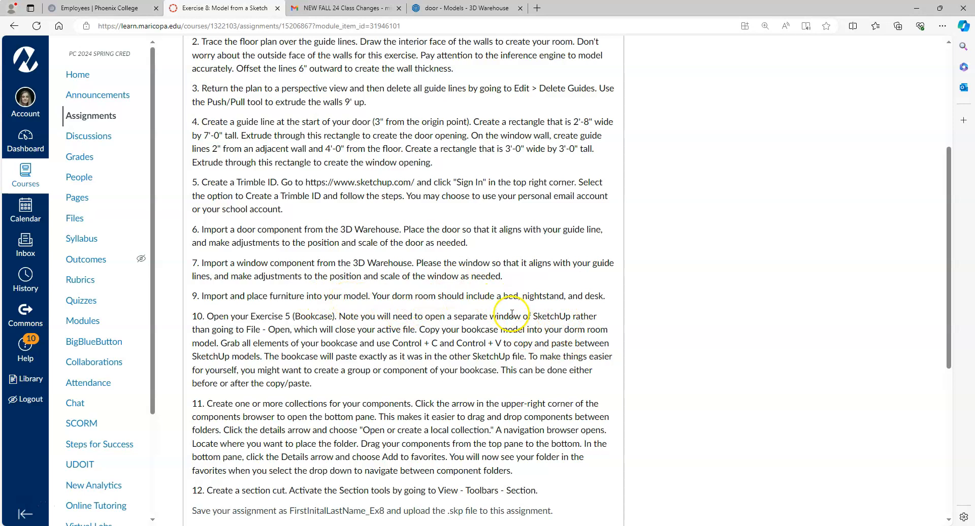
scroll(450, 387, up, 5)
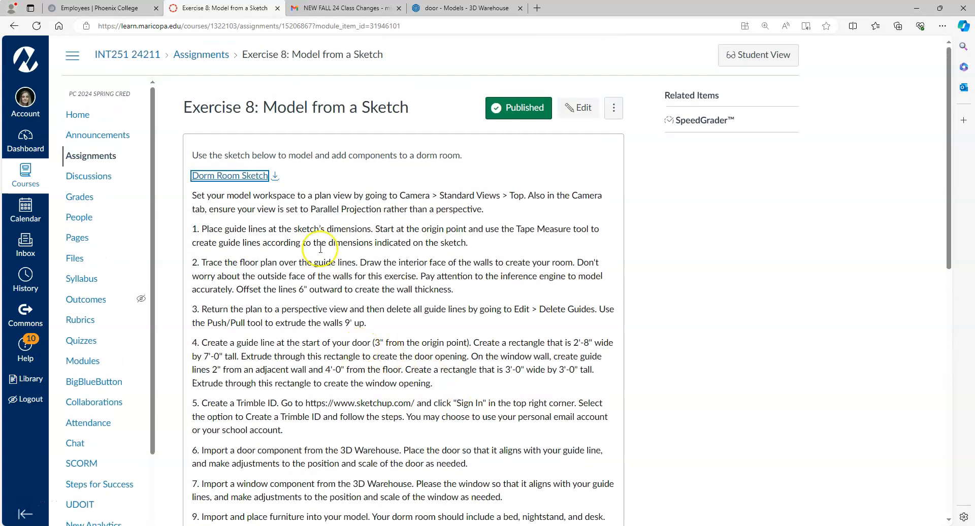
click(231, 173)
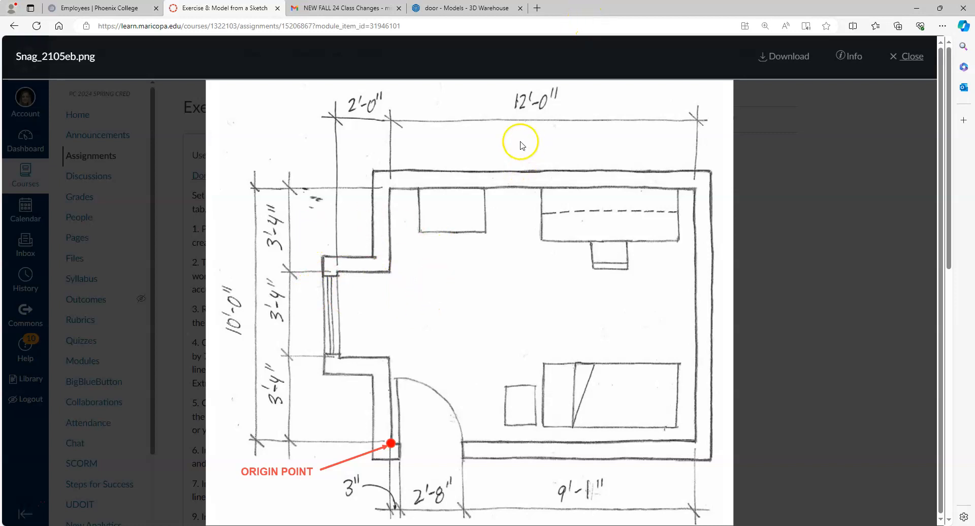
Step: Open Google Drive and download Ex5.skp from the Spring 2024 > Week 5 folder
click(342, 9)
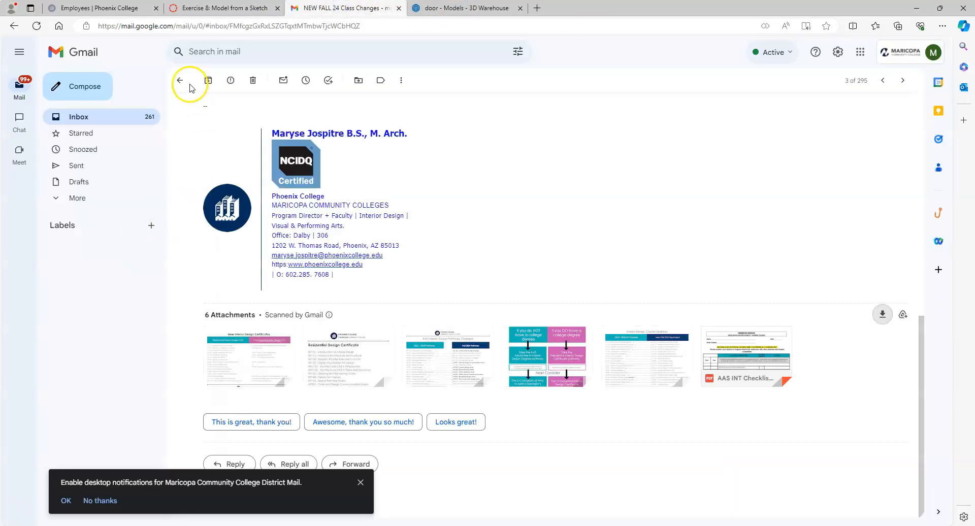
click(181, 80)
click(861, 51)
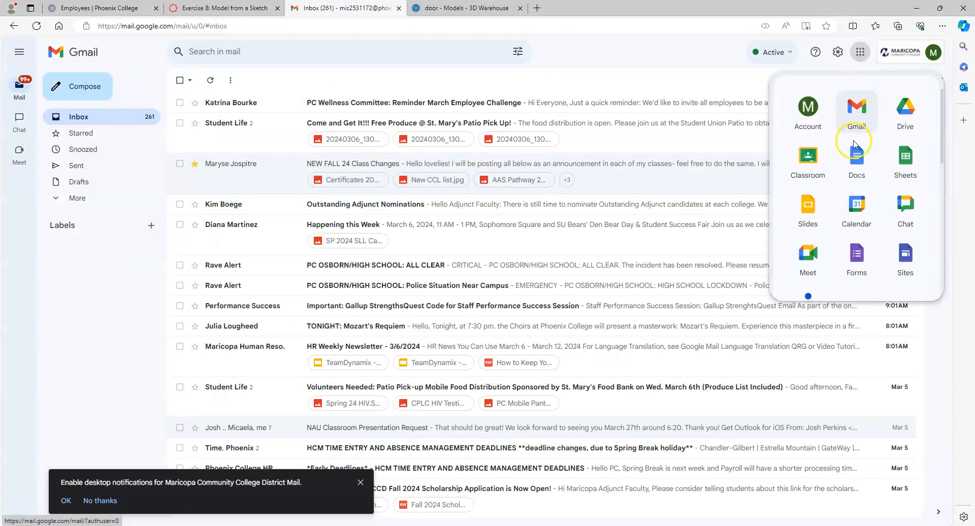
click(899, 105)
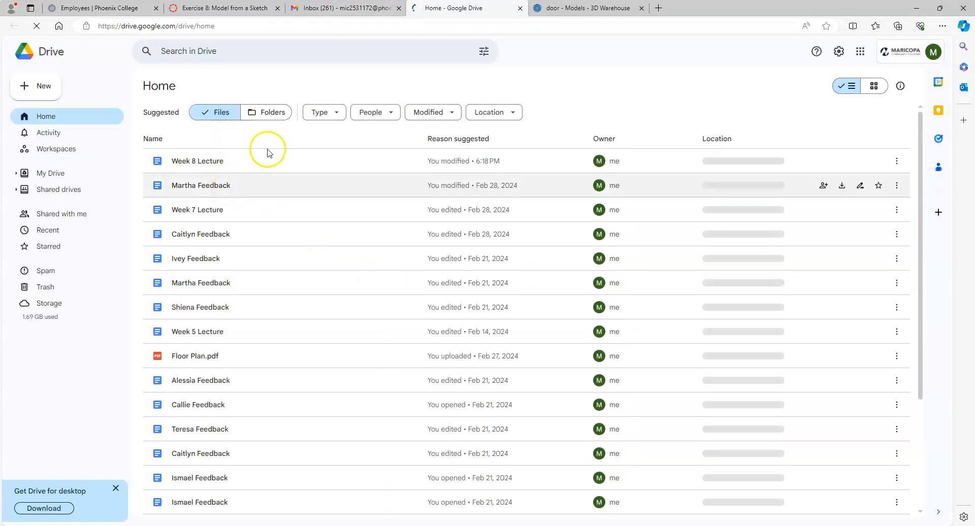
click(269, 113)
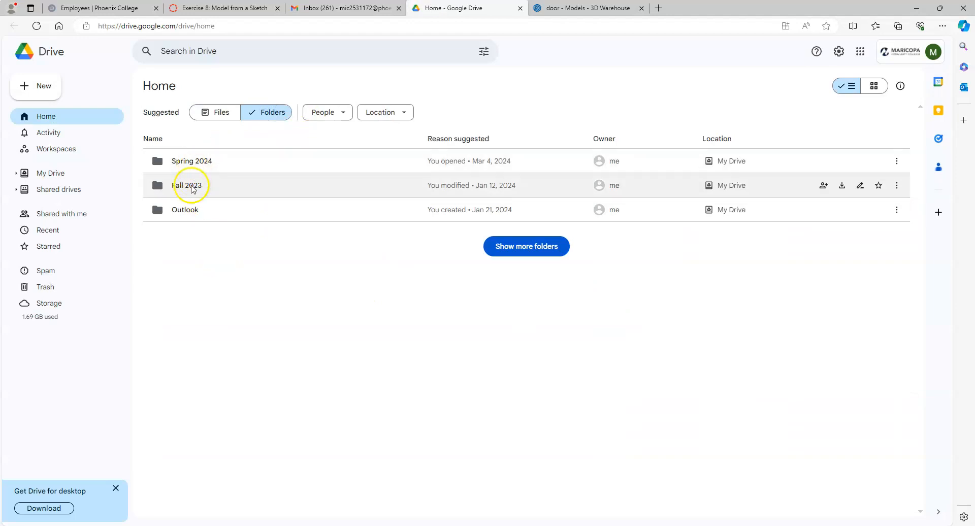
double_click(193, 164)
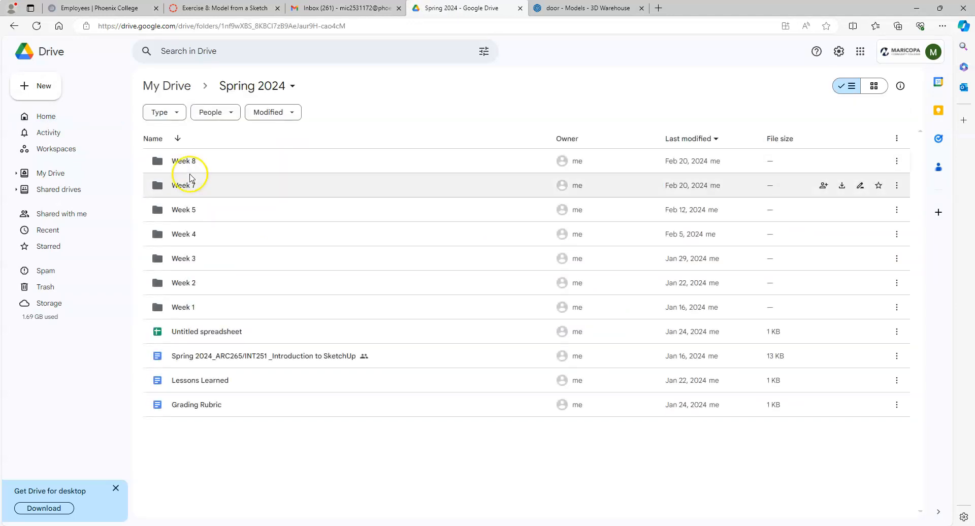
double_click(185, 210)
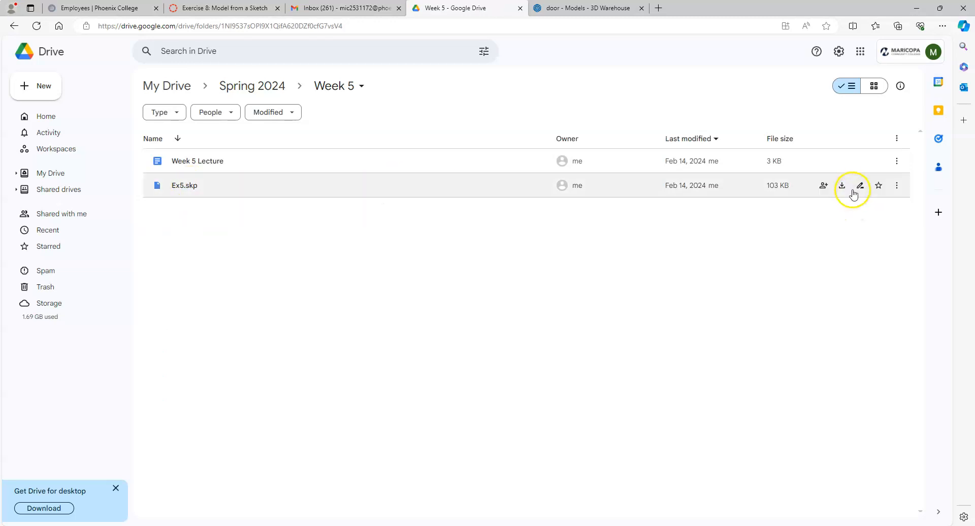
click(843, 186)
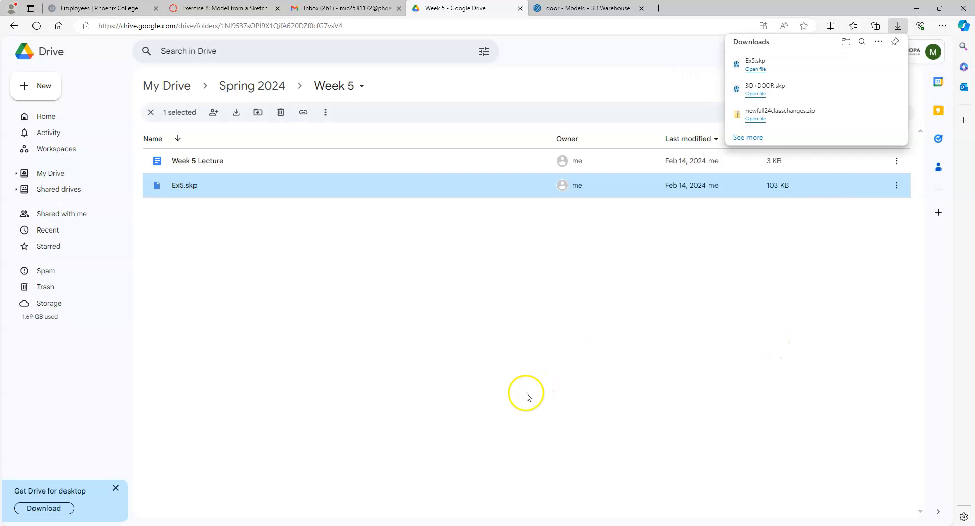
click(697, 290)
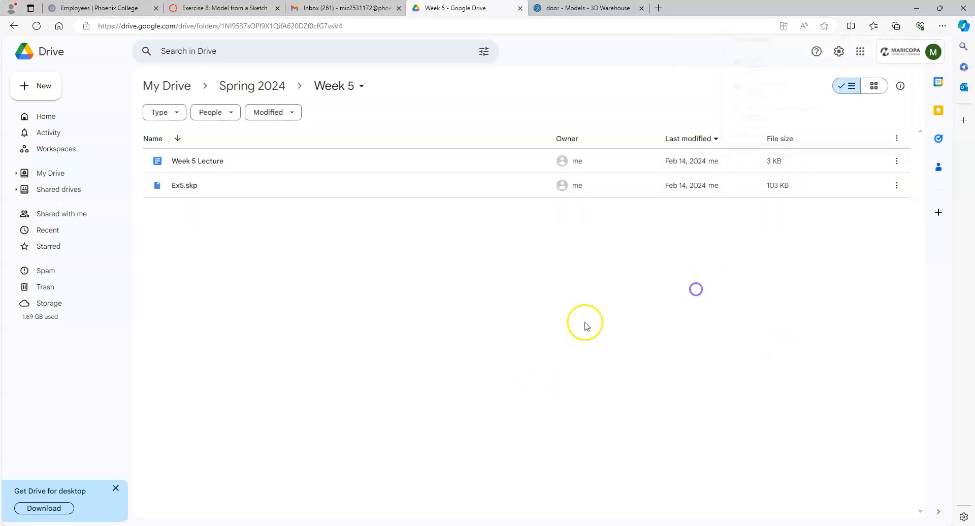
Step: Return to the SketchUp room model and orbit it slightly
key(alt+Tab)
scroll(261, 409, down, 3)
middle_drag(413, 396, 459, 402)
scroll(425, 428, up, 3)
scroll(426, 429, down, 1)
middle_drag(427, 433, 412, 333)
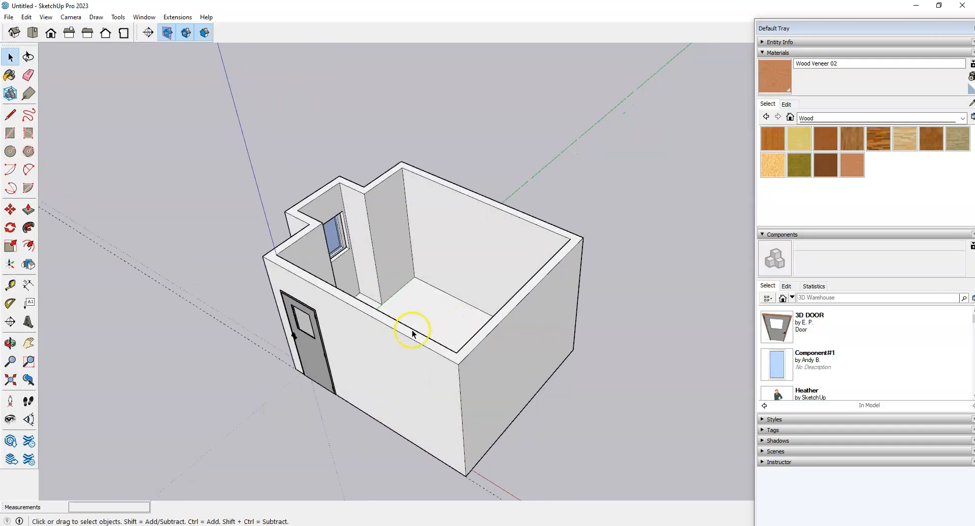
click(8, 18)
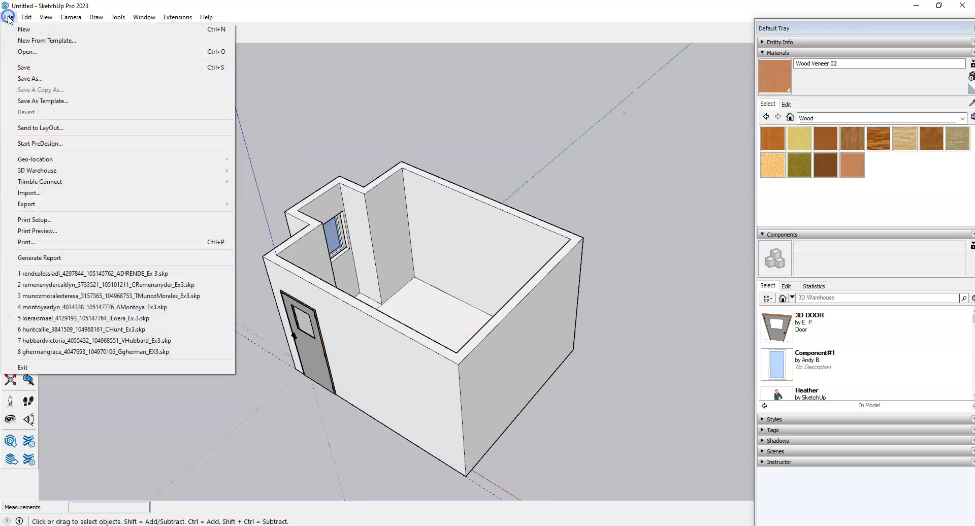
click(25, 51)
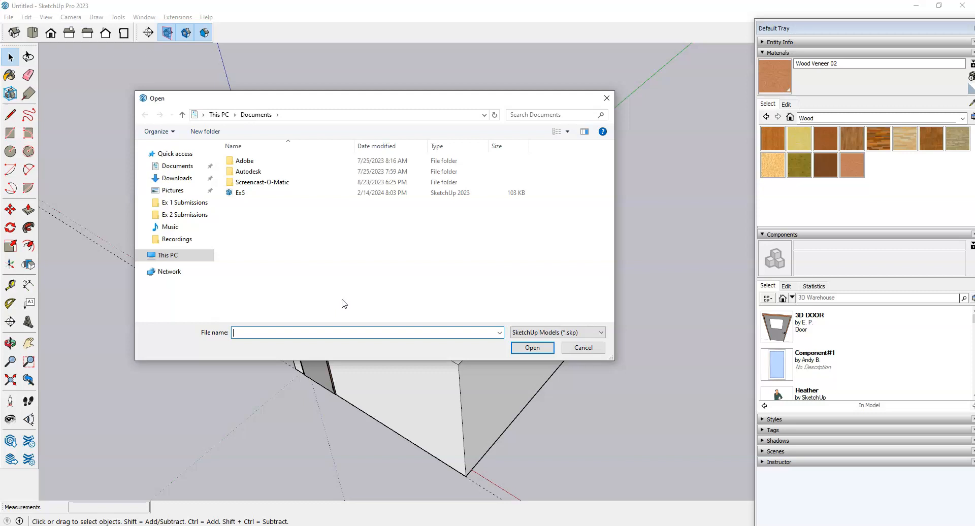
click(583, 347)
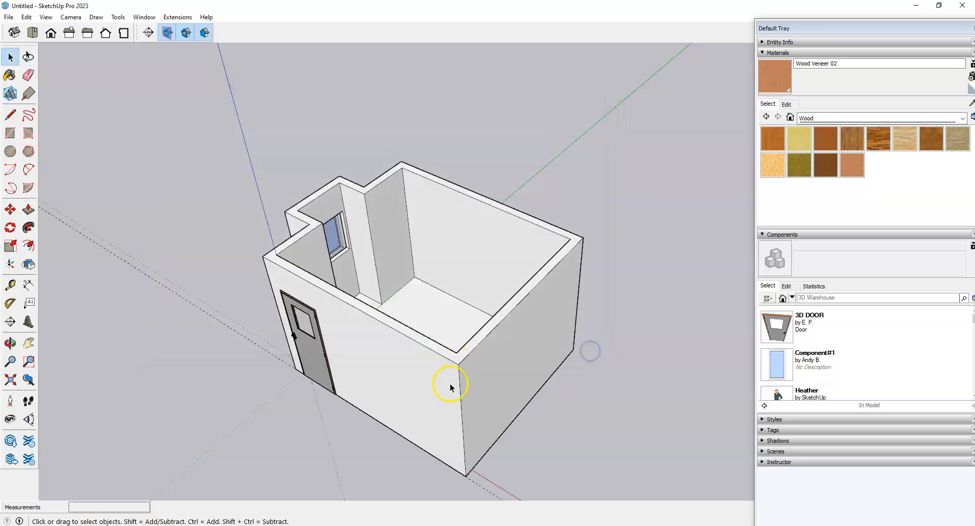
Step: Launch a second SketchUp 2023 window and open the Ex5 model from Documents
mouse_move(333, 525)
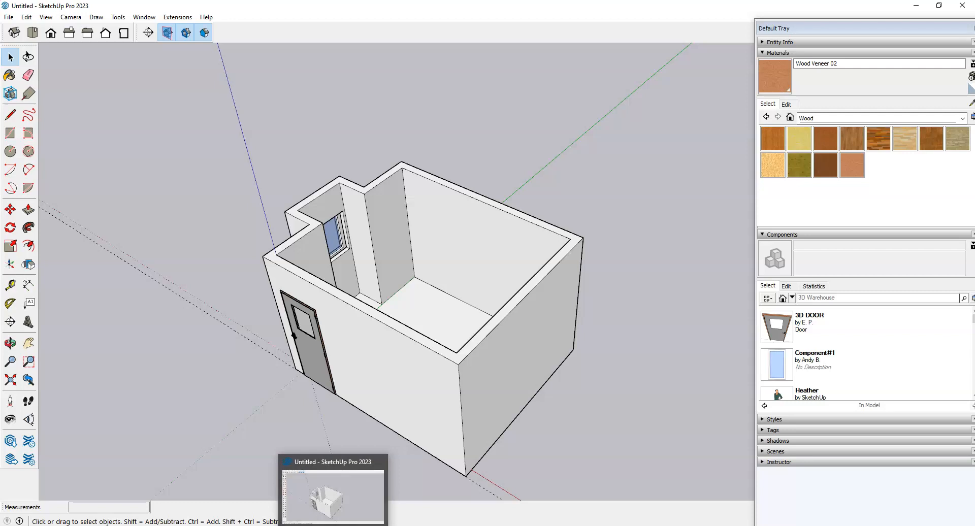
right_click(334, 525)
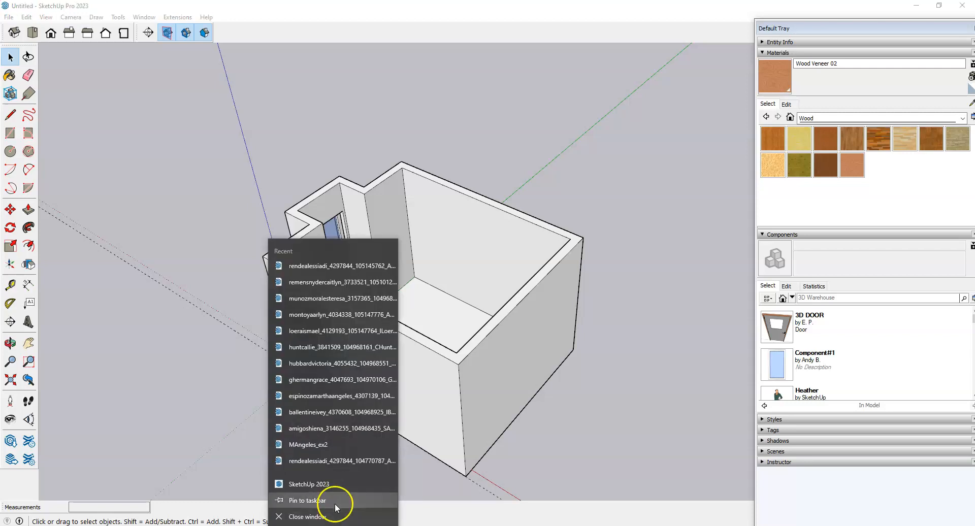
click(325, 482)
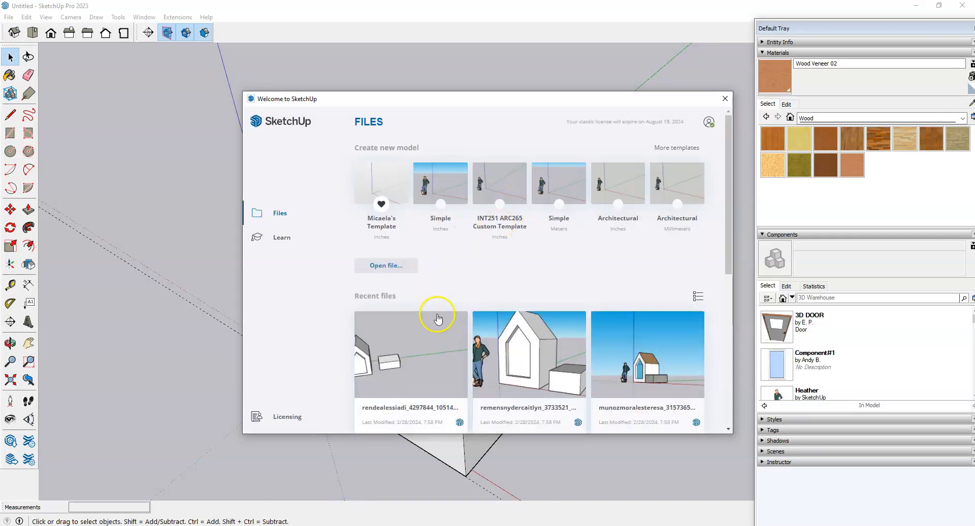
click(386, 265)
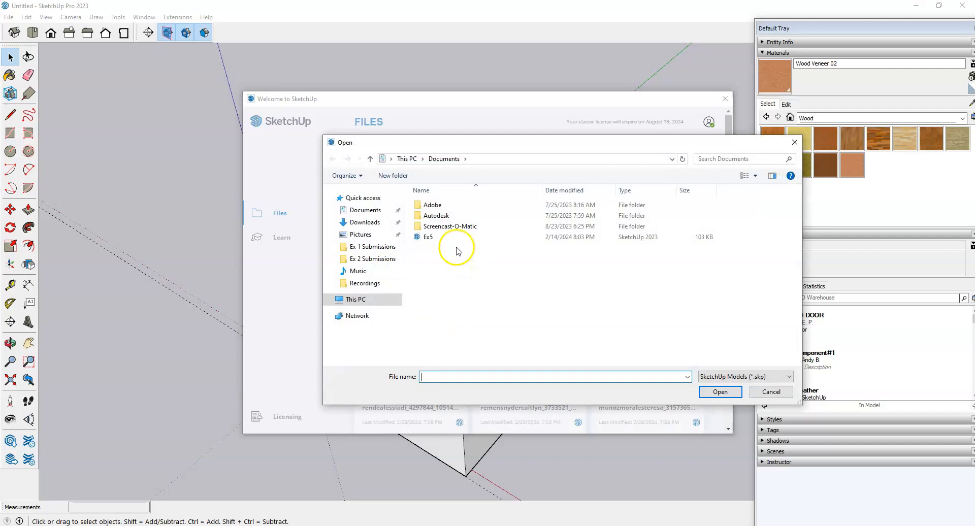
click(427, 237)
click(719, 392)
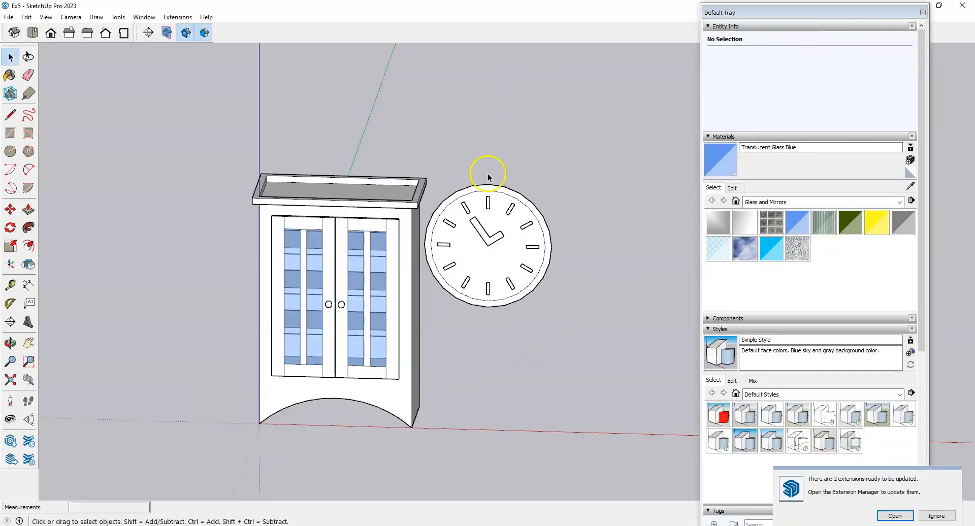
Step: Snap Ex5 to the right half of the screen and the Untitled room model to the left
scroll(490, 172, down, 1)
drag(268, 7, 974, 116)
click(139, 144)
scroll(222, 263, down, 2)
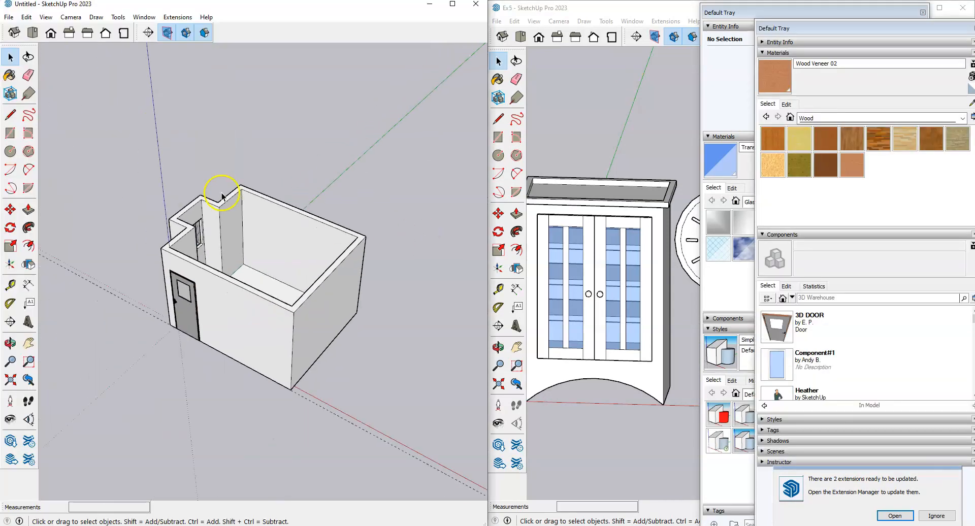
scroll(222, 191, up, 1)
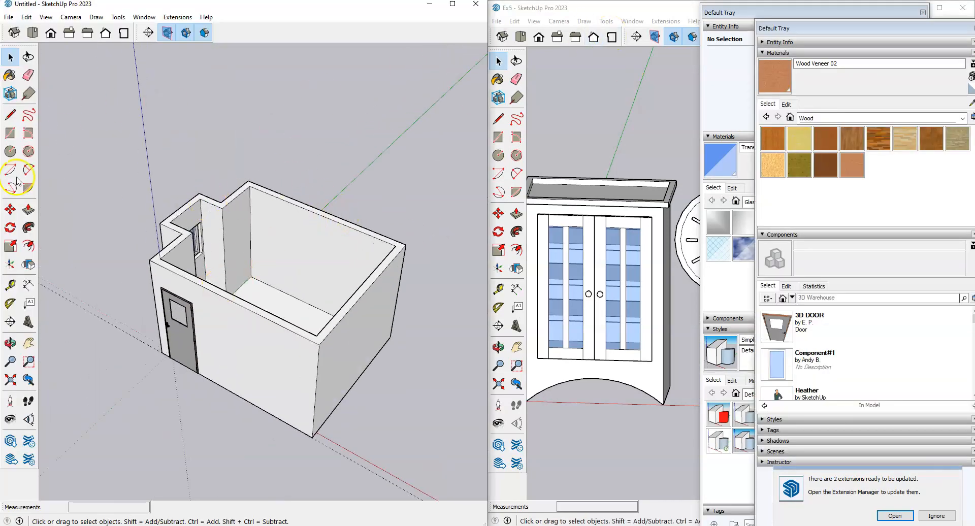
scroll(289, 313, up, 1)
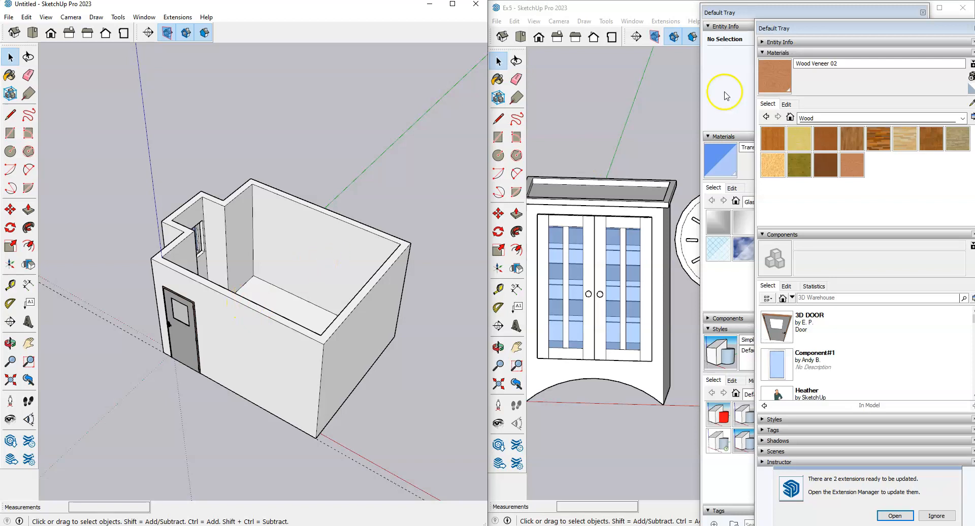
Step: Hide the side panels and window-select the whole cabinet in Ex5
click(921, 13)
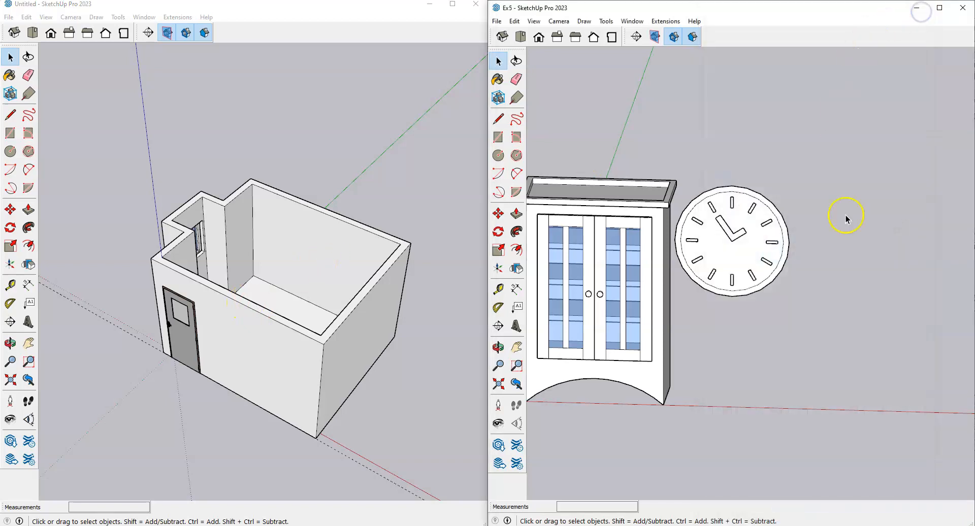
scroll(855, 290, down, 3)
scroll(735, 256, up, 3)
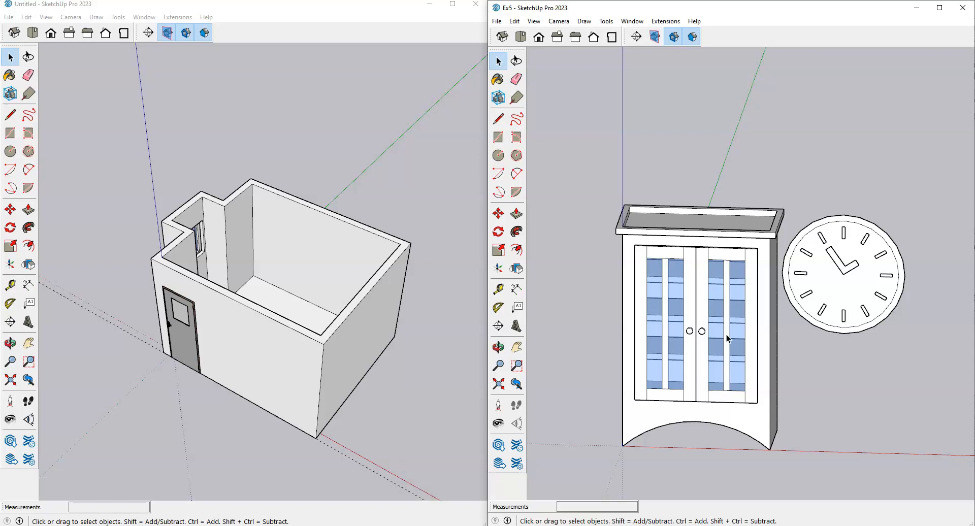
scroll(592, 309, down, 2)
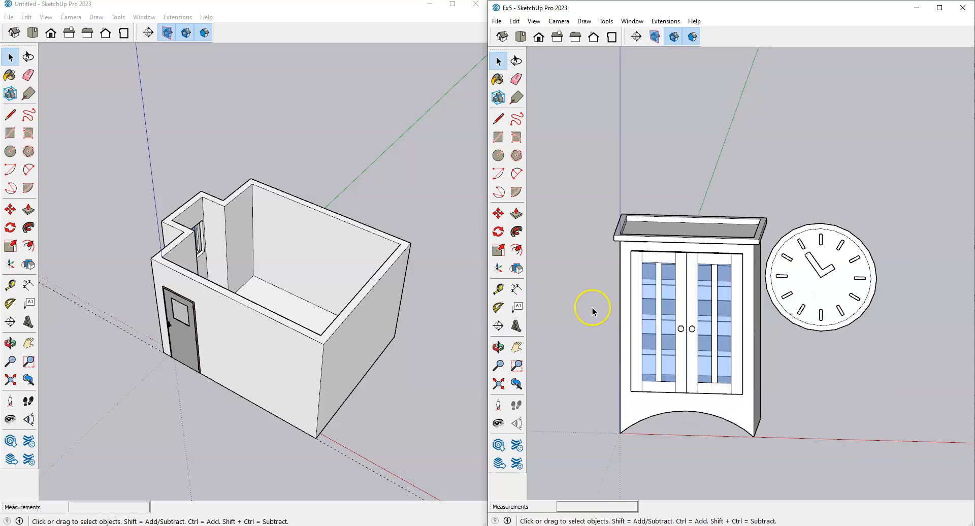
drag(574, 157, 773, 461)
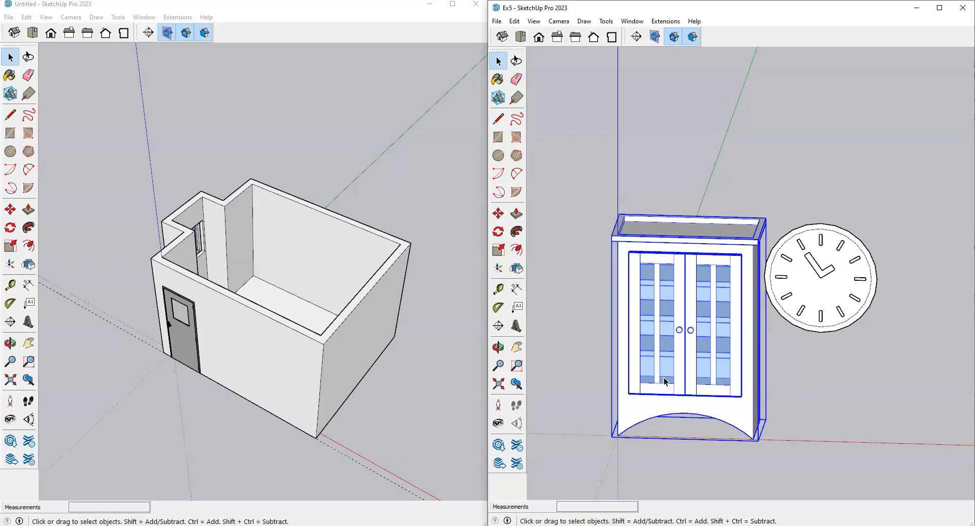
Step: Paste the cabinet into the dorm room model and place it beside the room
click(188, 99)
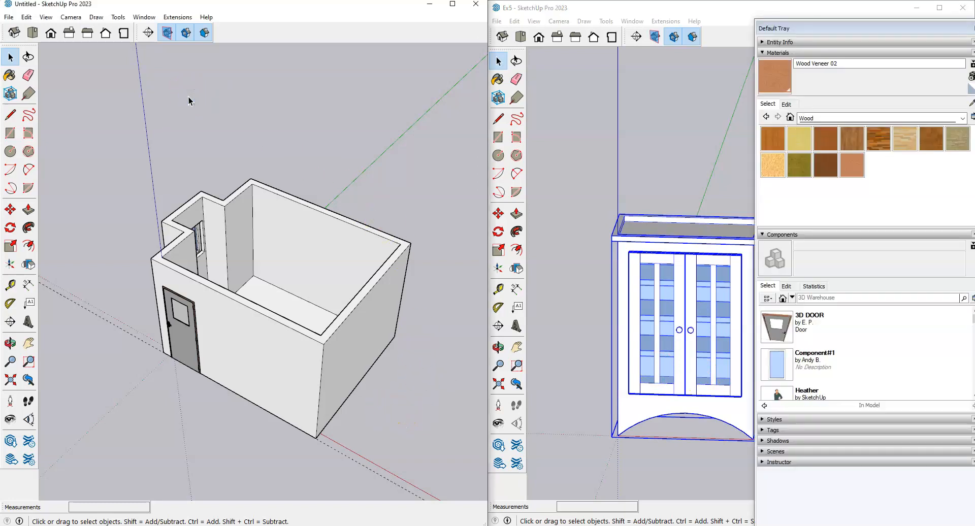
key(ctrl+v)
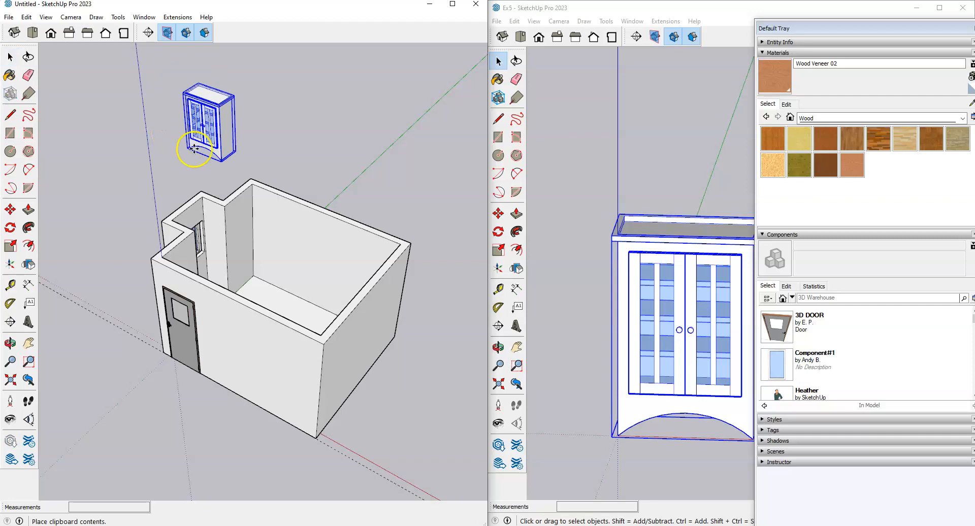
scroll(191, 147, down, 2)
scroll(92, 328, up, 3)
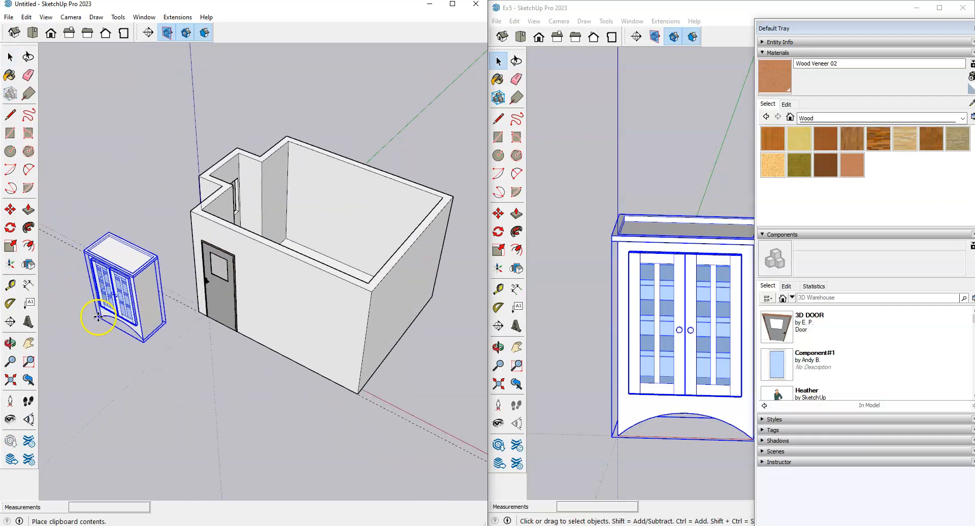
click(101, 314)
scroll(279, 358, down, 1)
scroll(279, 358, down, 1)
scroll(170, 376, up, 2)
key(space)
click(170, 373)
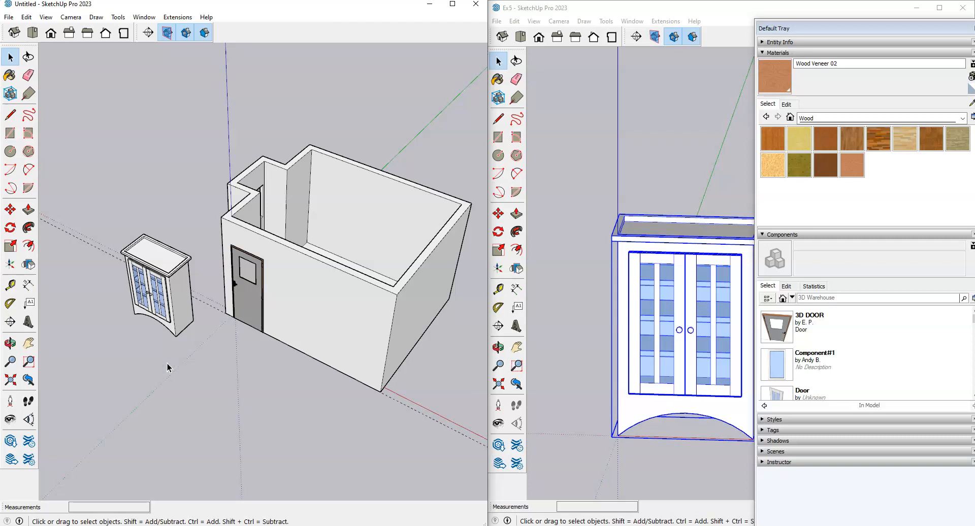
Step: Reselect the cabinet and its left door in Ex5, then clear the selection
click(697, 139)
scroll(642, 205, down, 2)
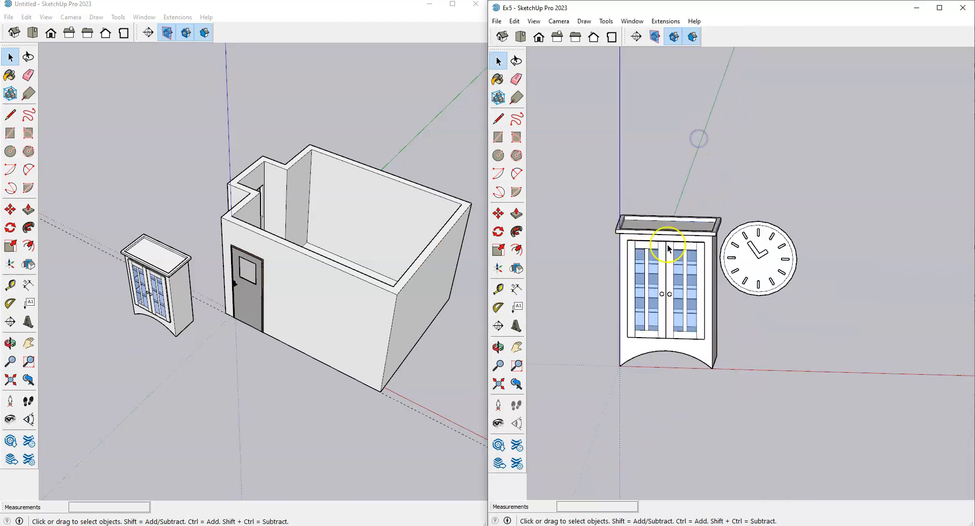
scroll(692, 208, up, 4)
click(692, 208)
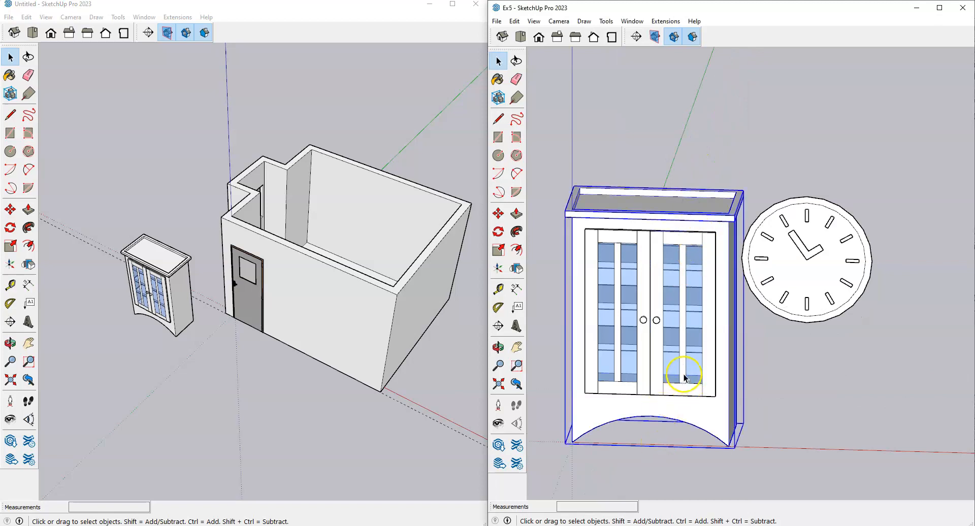
scroll(692, 356, down, 2)
scroll(693, 350, up, 2)
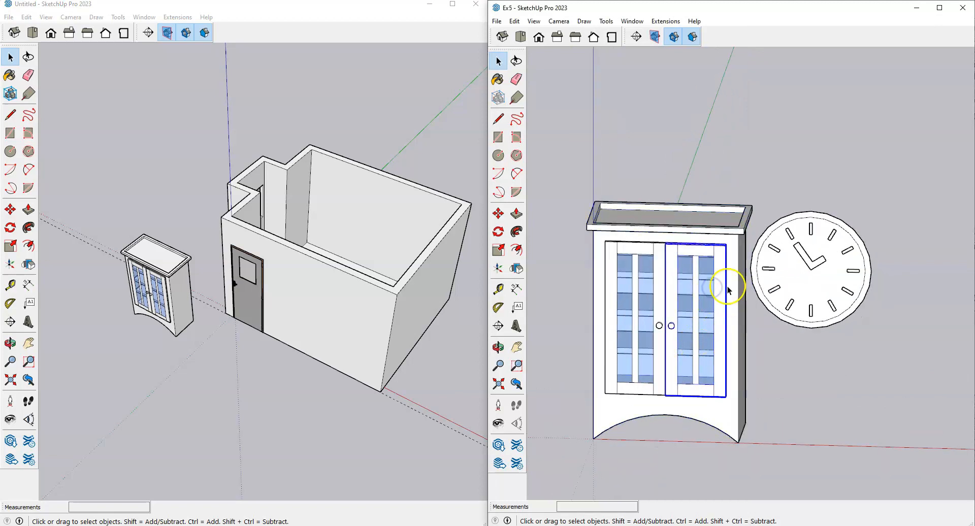
click(646, 245)
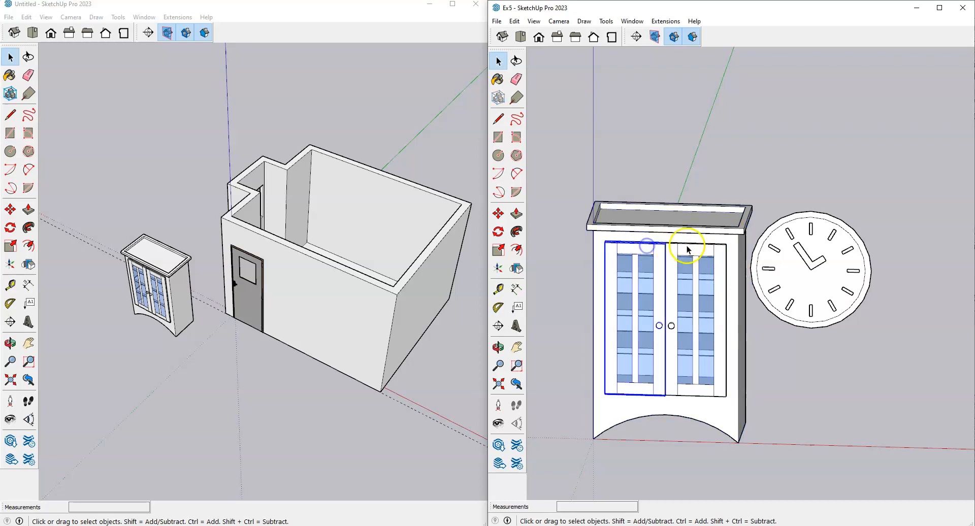
drag(551, 147, 754, 455)
click(792, 387)
Step: Orbit the room model to face the pasted cabinet and select the whole cabinet
scroll(662, 339, up, 1)
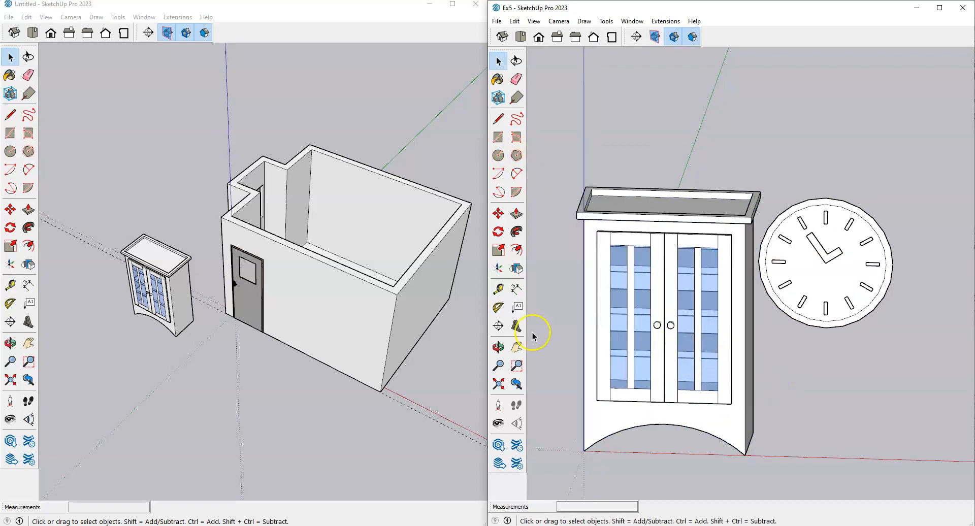
scroll(165, 305, up, 3)
middle_drag(164, 304, 253, 298)
scroll(124, 278, up, 3)
click(135, 191)
click(156, 182)
click(263, 209)
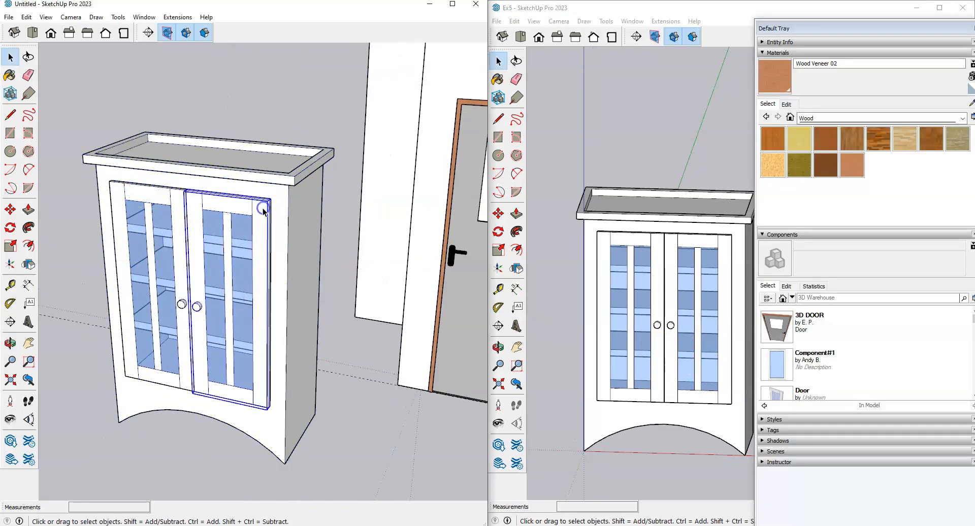
scroll(370, 435, down, 2)
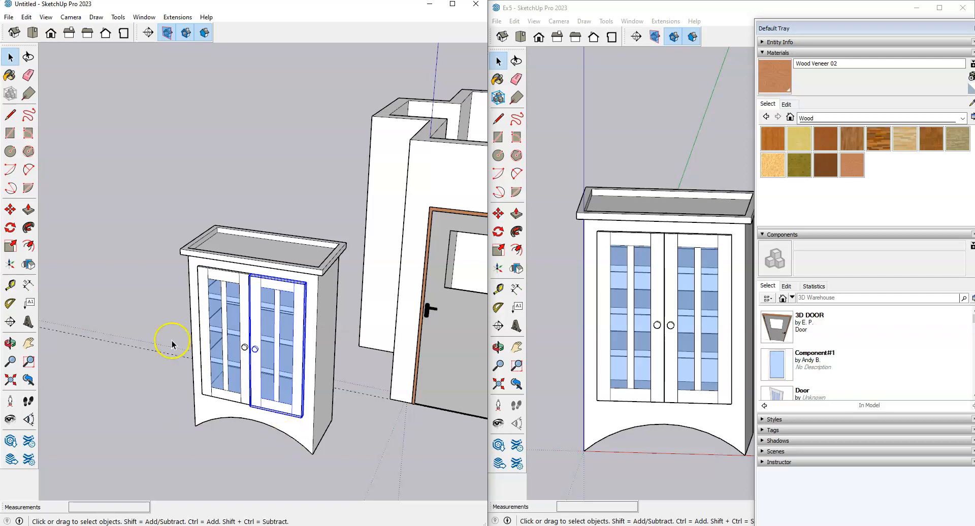
scroll(184, 320, down, 1)
click(171, 404)
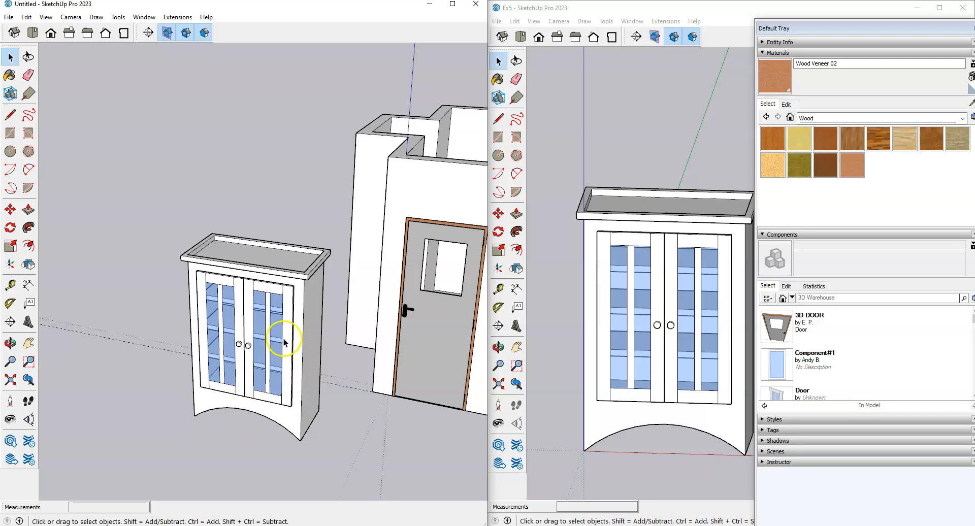
scroll(279, 339, up, 1)
drag(138, 164, 359, 462)
click(359, 460)
click(288, 405)
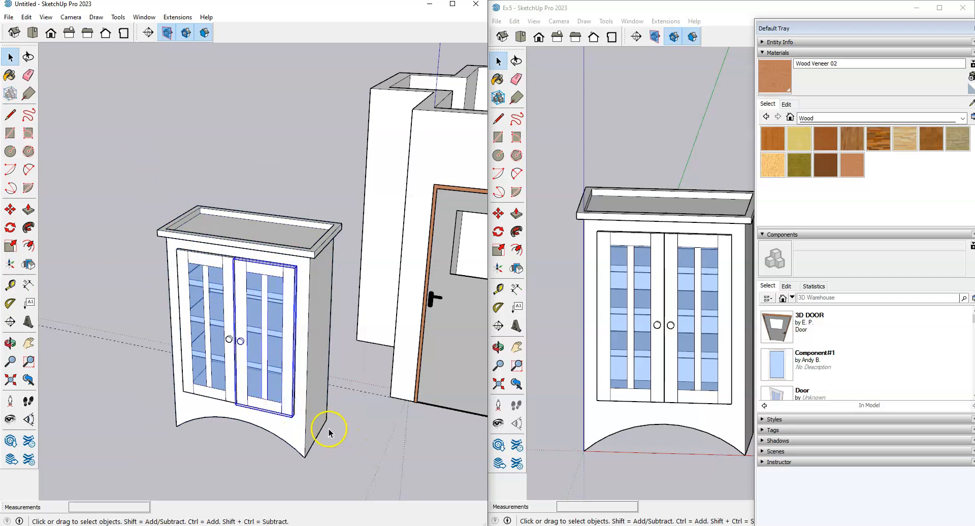
key(m)
click(311, 450)
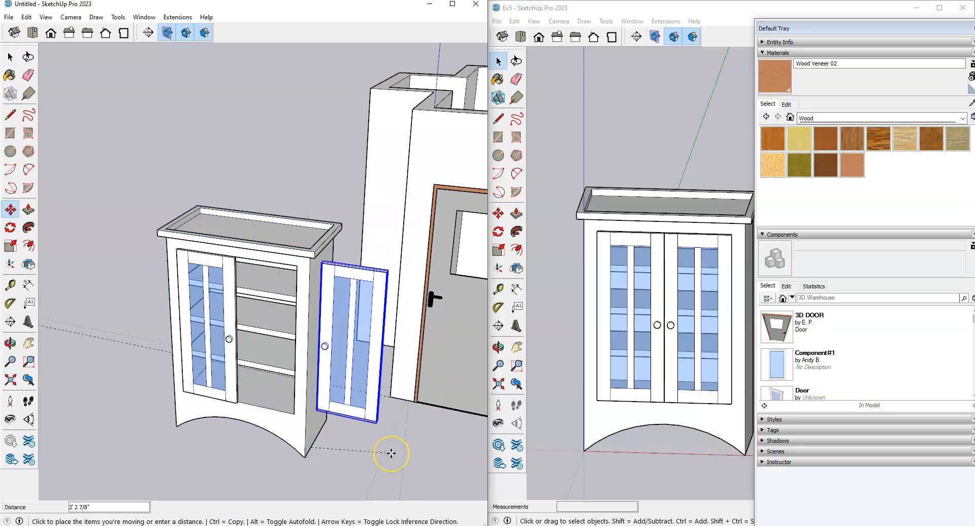
key(Escape)
key(space)
click(365, 442)
scroll(399, 461, down, 1)
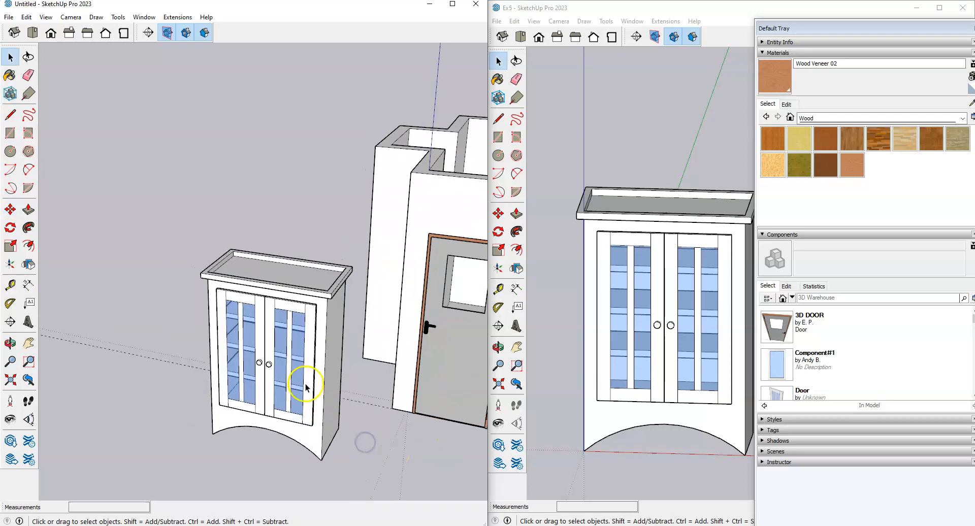
drag(159, 192, 358, 479)
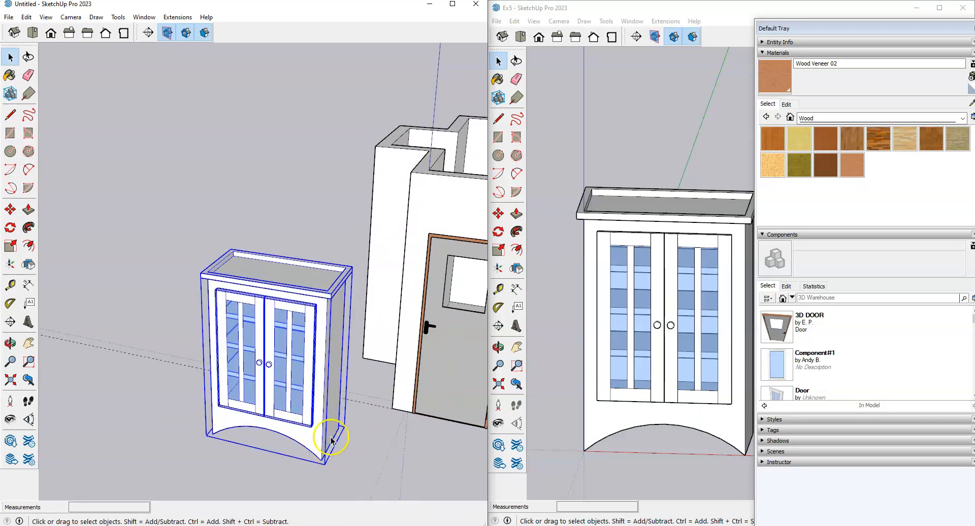
Step: Make the selected cabinet a component named Bookcase
right_click(311, 331)
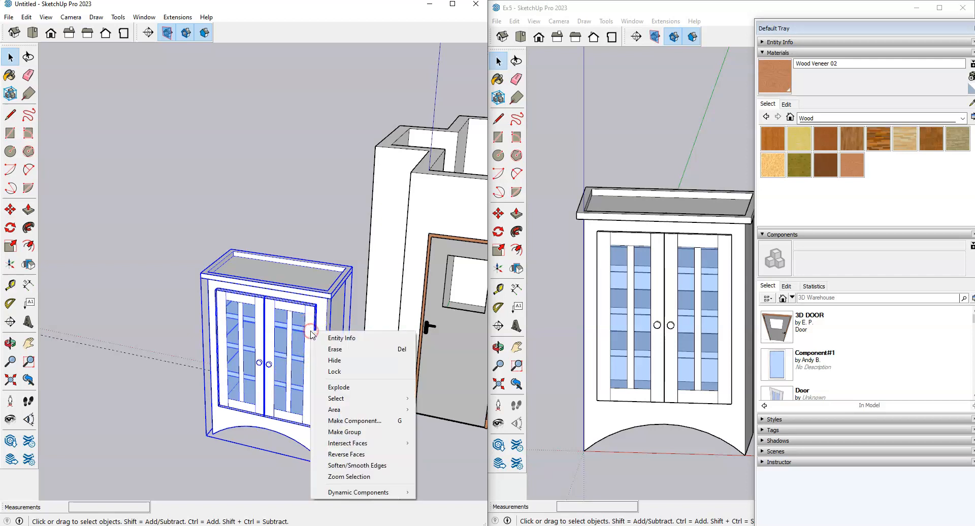
click(358, 420)
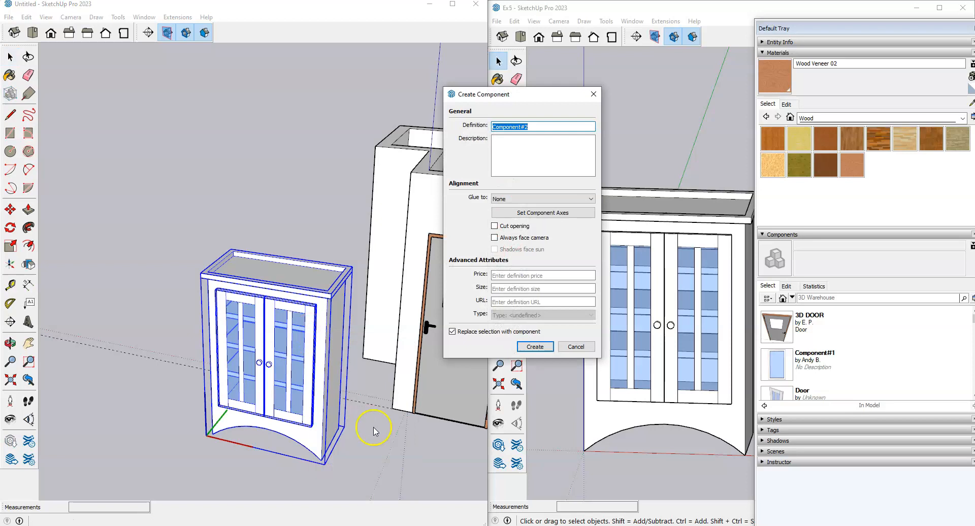
text(Bookcase)
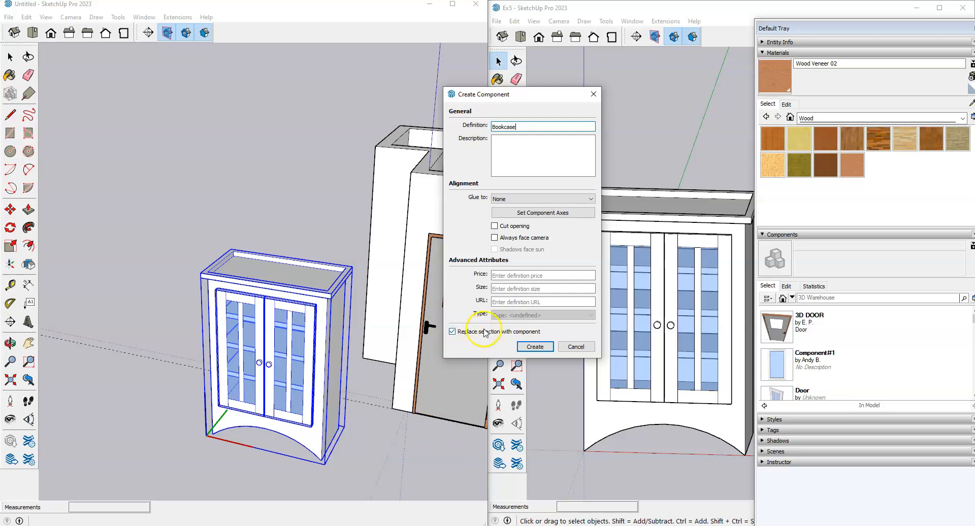
click(531, 345)
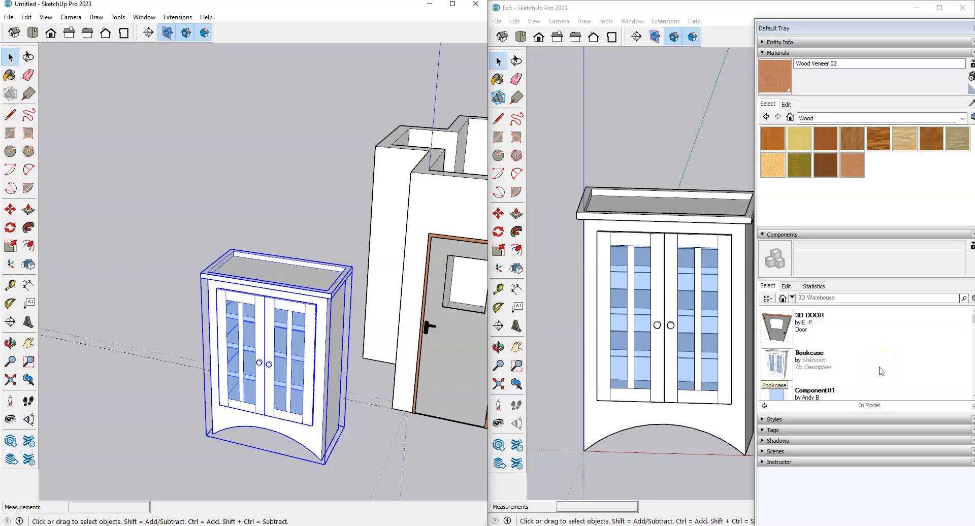
Step: Move the Bookcase into the room against the far wall opposite the door
scroll(261, 226, down, 3)
mouse_move(261, 226)
middle_down()
mouse_move(250, 343)
mouse_move(206, 389)
middle_up()
key(m)
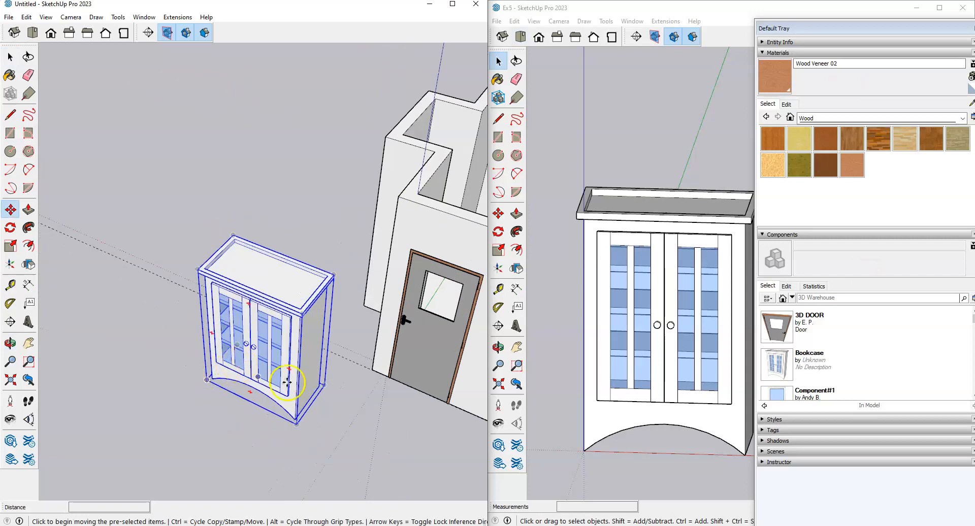
click(319, 386)
scroll(180, 328, down, 3)
scroll(392, 366, up, 5)
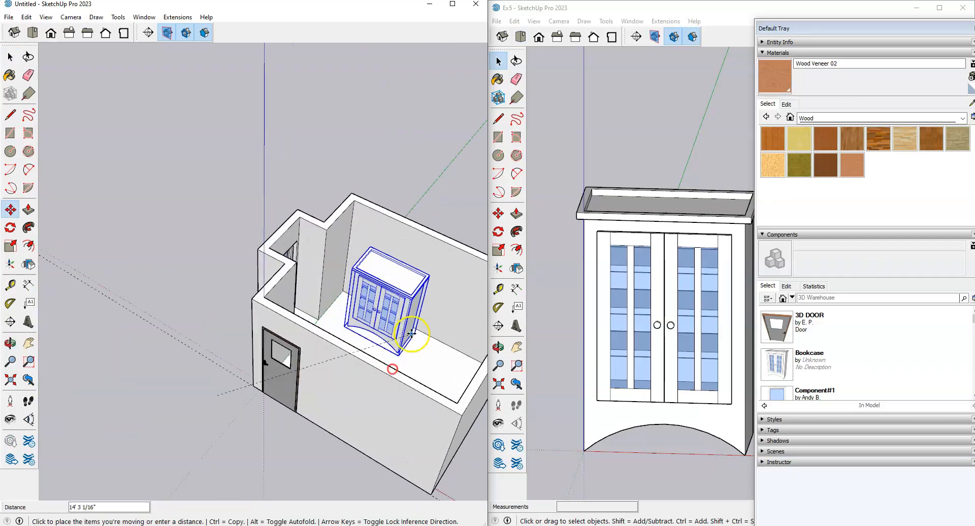
click(405, 318)
scroll(275, 355, down, 4)
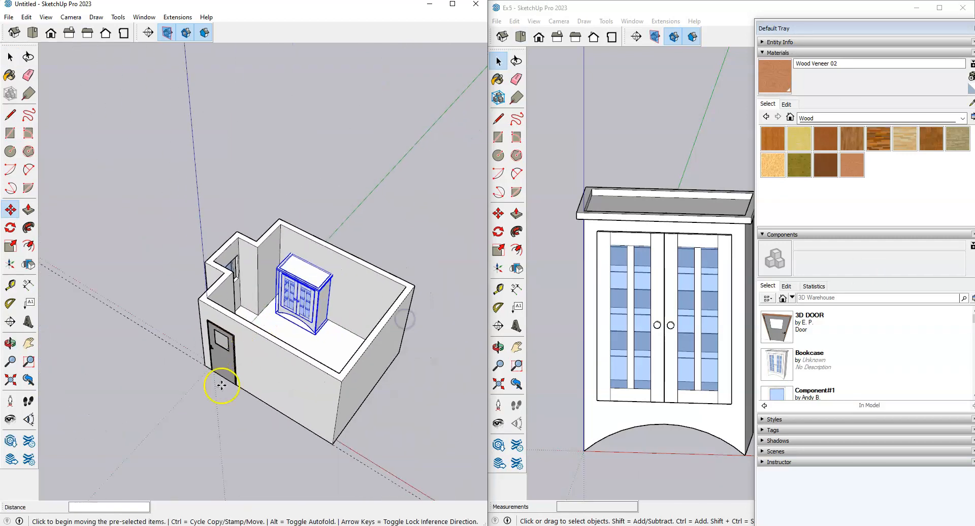
key(space)
click(229, 420)
scroll(300, 358, up, 3)
scroll(300, 358, down, 3)
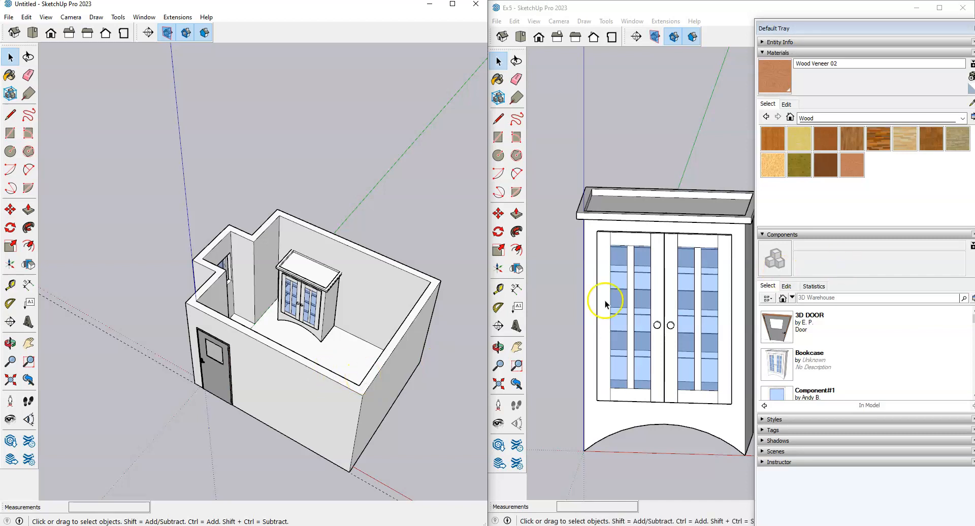
Step: Float the side tray and orbit the Ex5 model to a front view of the bookcase and clock
drag(959, 29, 914, 33)
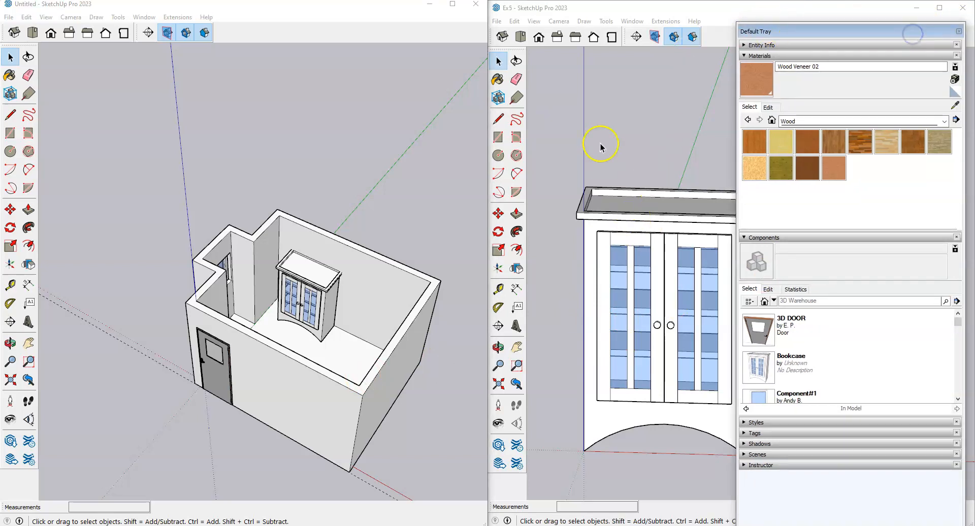
click(647, 124)
scroll(694, 224, down, 5)
middle_drag(742, 254, 667, 313)
scroll(756, 213, up, 3)
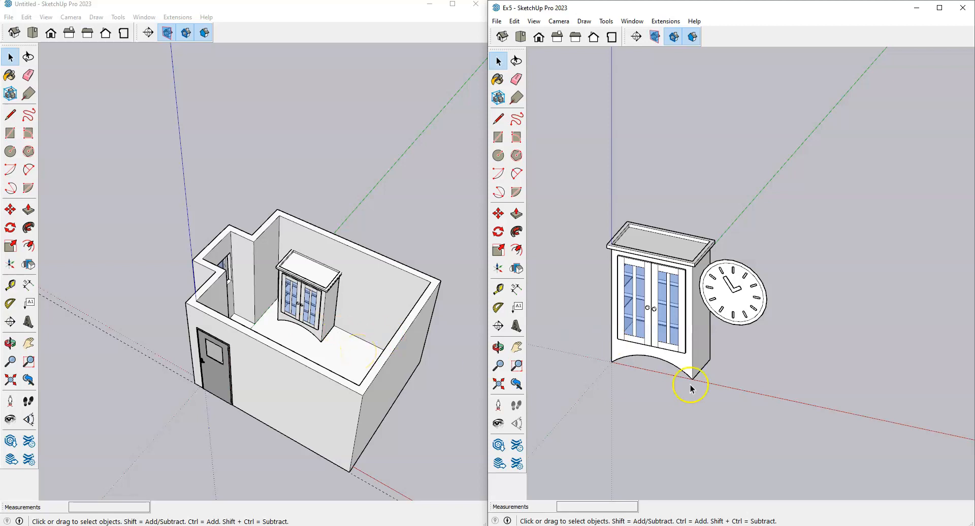
scroll(630, 362, up, 3)
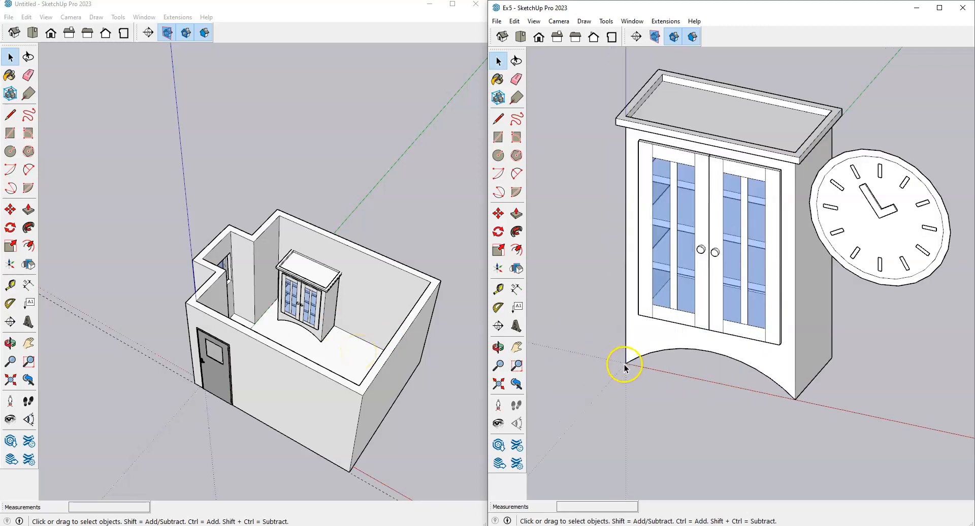
scroll(744, 369, down, 3)
middle_drag(711, 422, 809, 424)
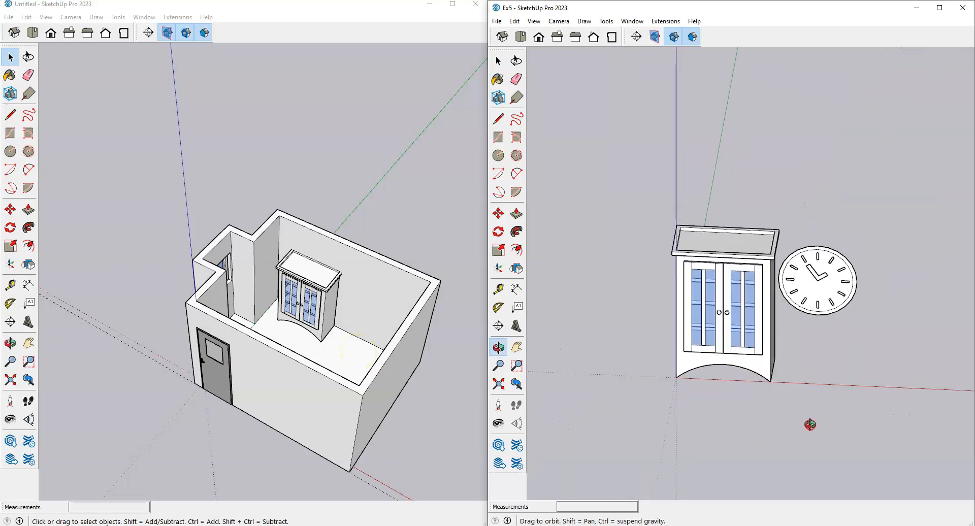
Step: Window-select the bookcase in Ex5, then switch back to the Untitled room window
drag(635, 182, 784, 430)
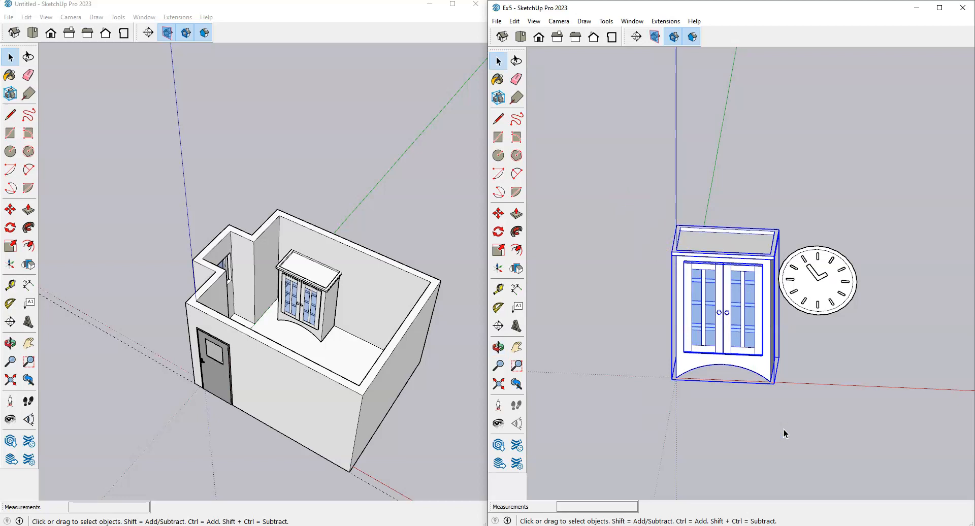
scroll(802, 315, up, 2)
drag(619, 151, 777, 445)
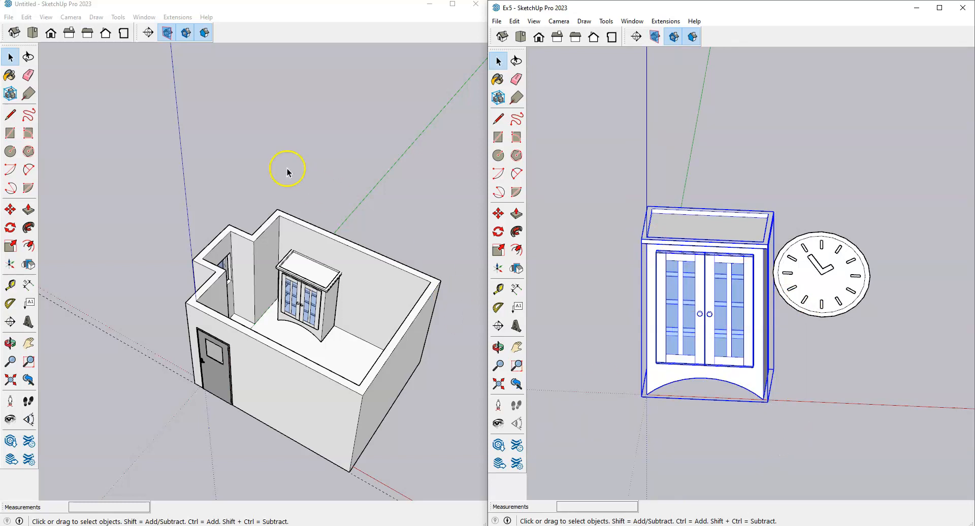
click(262, 152)
scroll(373, 188, down, 1)
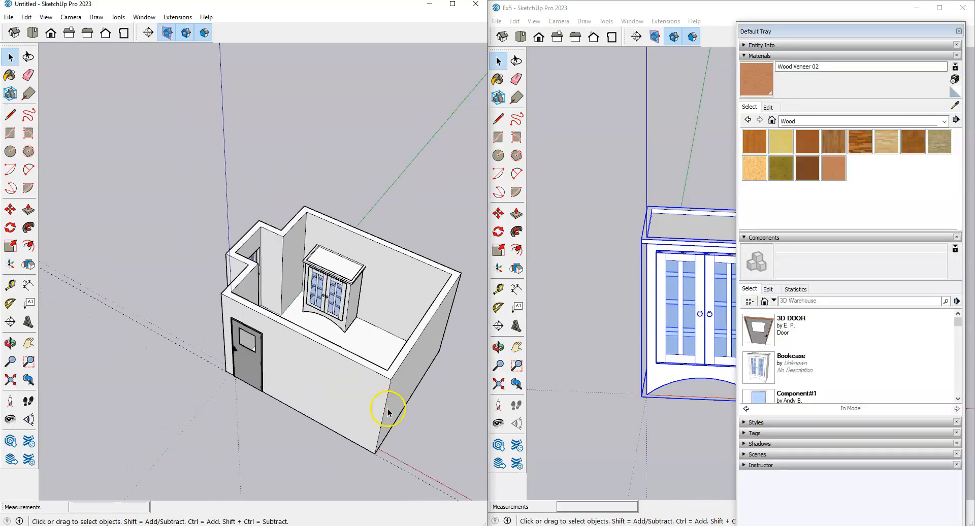
click(29, 18)
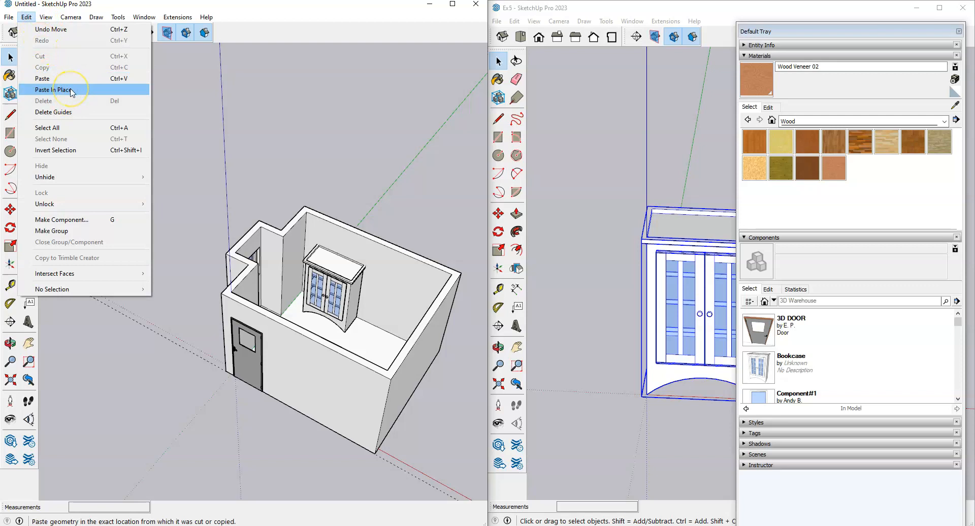
click(53, 89)
middle_drag(335, 365, 24, 426)
scroll(220, 313, up, 3)
scroll(220, 310, down, 1)
middle_drag(118, 366, 396, 348)
scroll(208, 396, up, 1)
middle_drag(151, 401, 167, 465)
scroll(209, 396, up, 1)
middle_drag(345, 349, 125, 408)
middle_drag(152, 318, 178, 315)
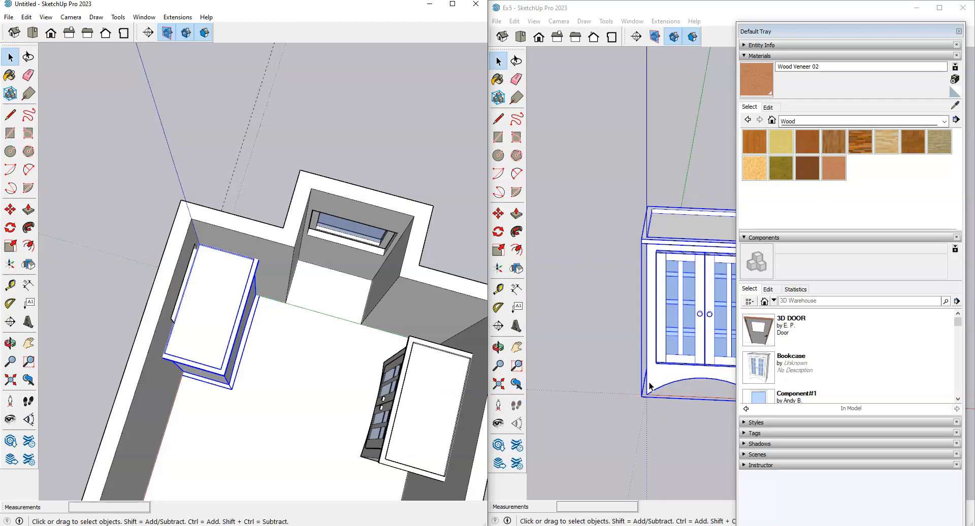
scroll(389, 286, down, 5)
mouse_move(265, 318)
middle_down()
mouse_move(327, 396)
mouse_move(357, 337)
middle_up()
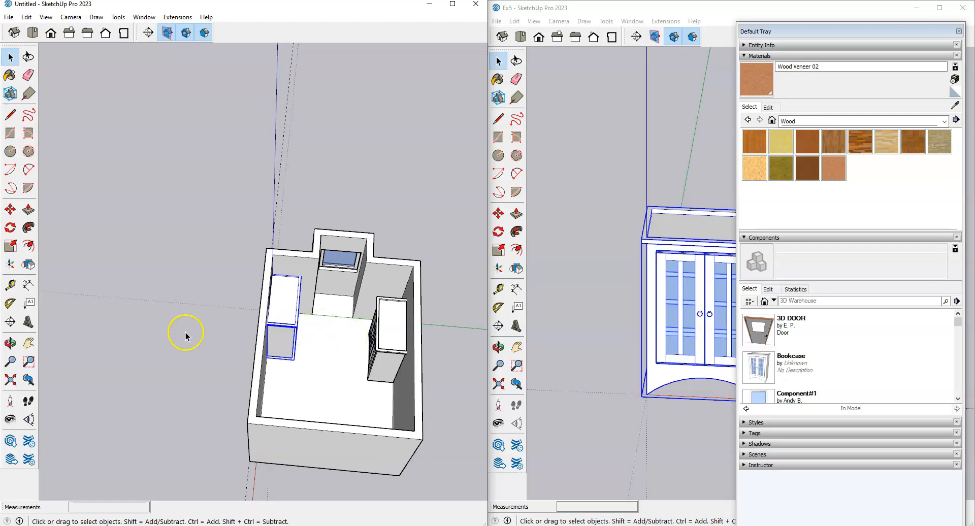
key(Delete)
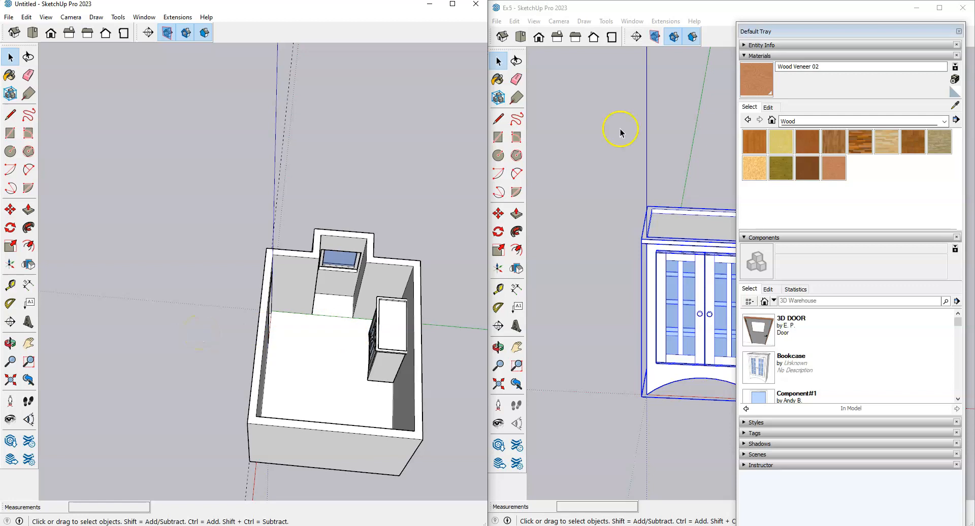
scroll(599, 226, down, 5)
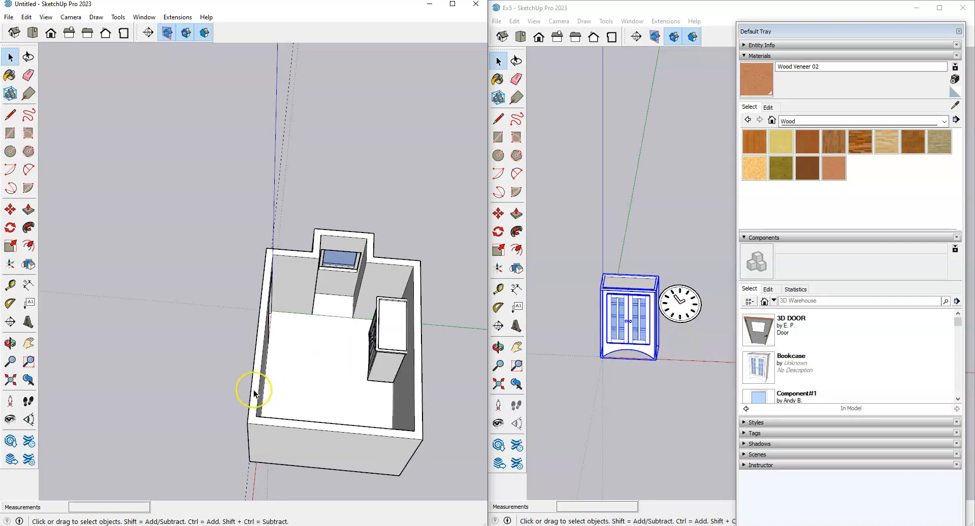
scroll(266, 305, down, 3)
middle_drag(266, 305, 422, 270)
scroll(384, 287, up, 3)
middle_drag(272, 361, 365, 326)
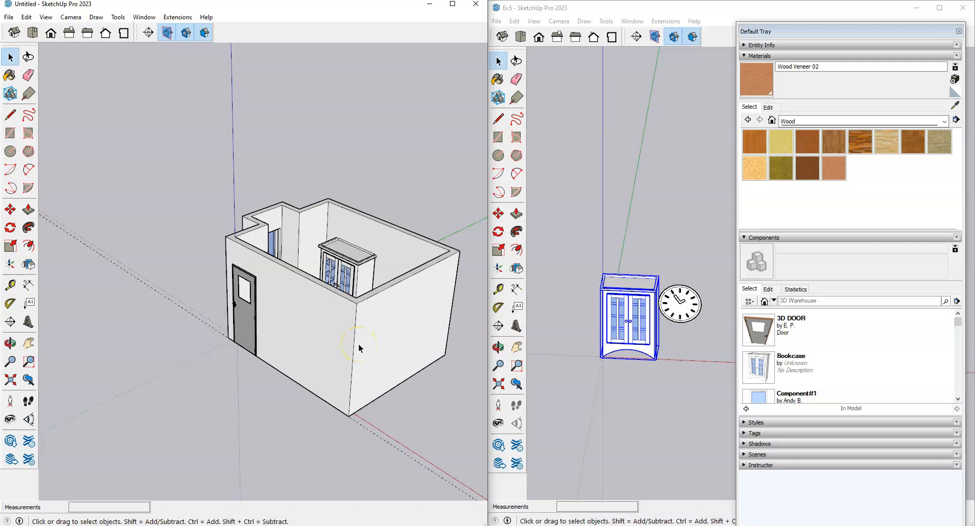
Step: Import Ex5 from Downloads via File > Import and orbit to face the door wall
click(8, 17)
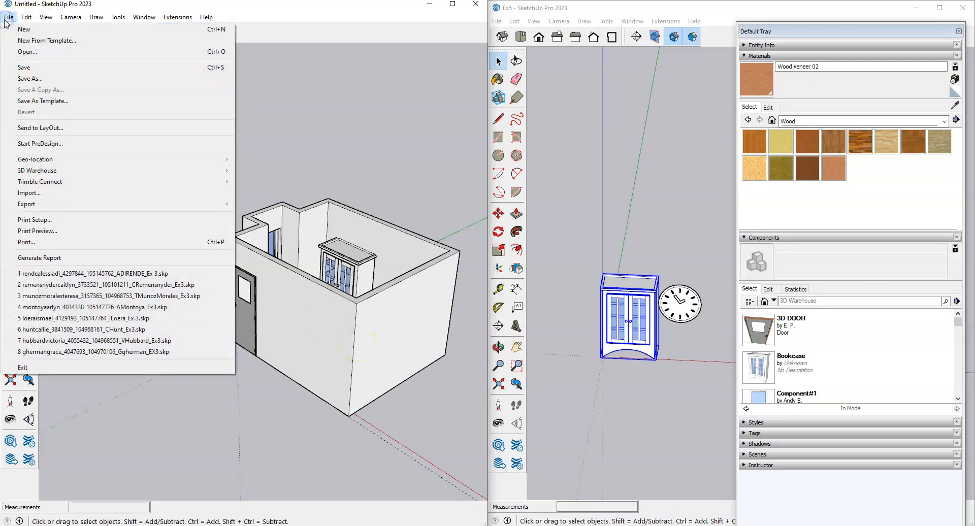
click(28, 193)
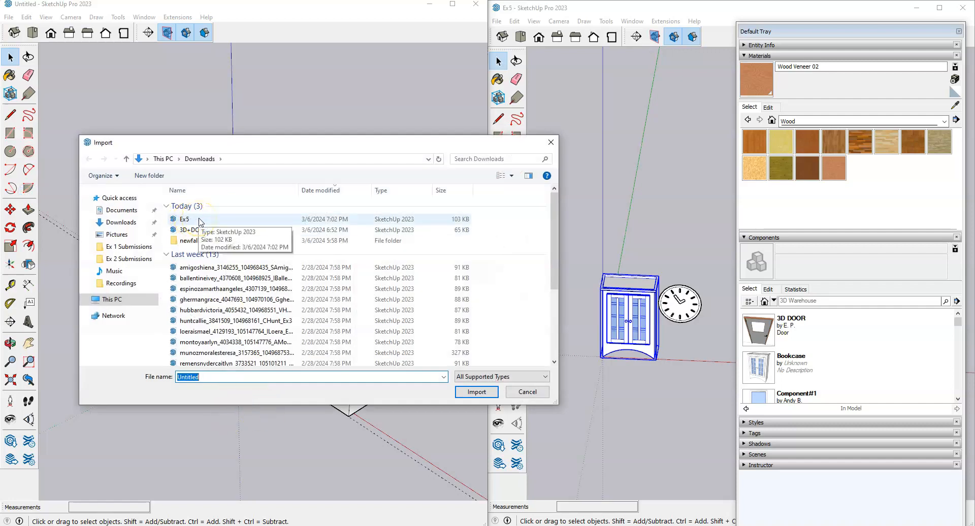
click(198, 219)
click(477, 392)
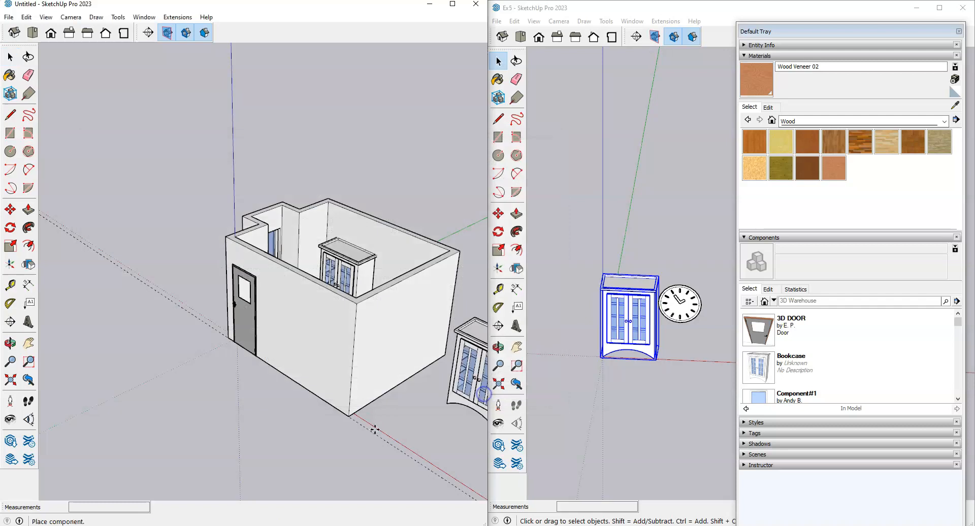
scroll(215, 254, down, 3)
middle_drag(221, 399, 384, 421)
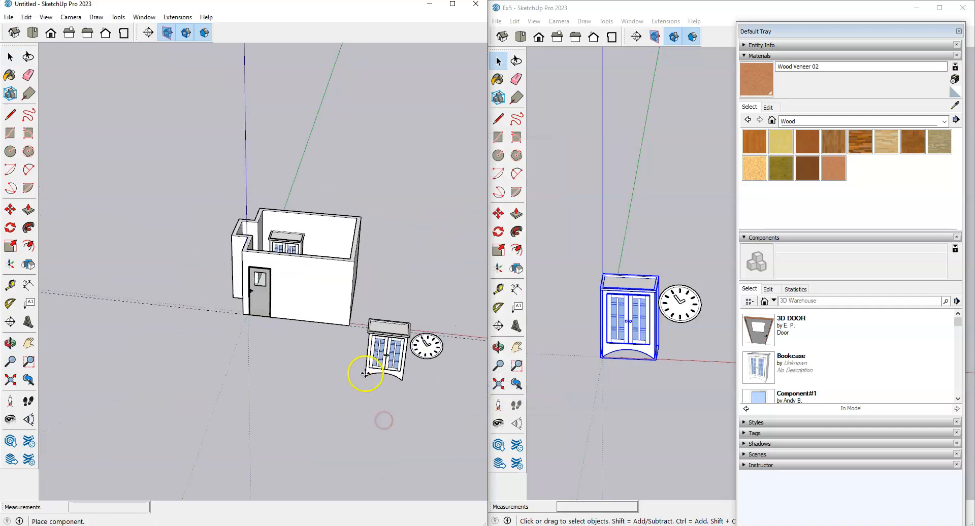
scroll(170, 338, up, 1)
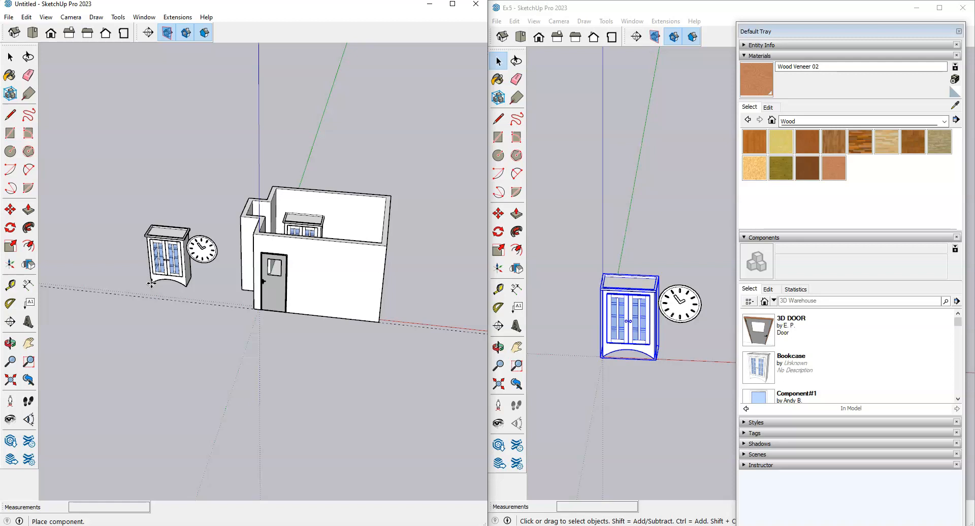
Step: Cancel placement of the imported Ex5 copy and clear the selection in the room model
key(Escape)
click(169, 281)
scroll(241, 293, down, 1)
scroll(352, 232, up, 3)
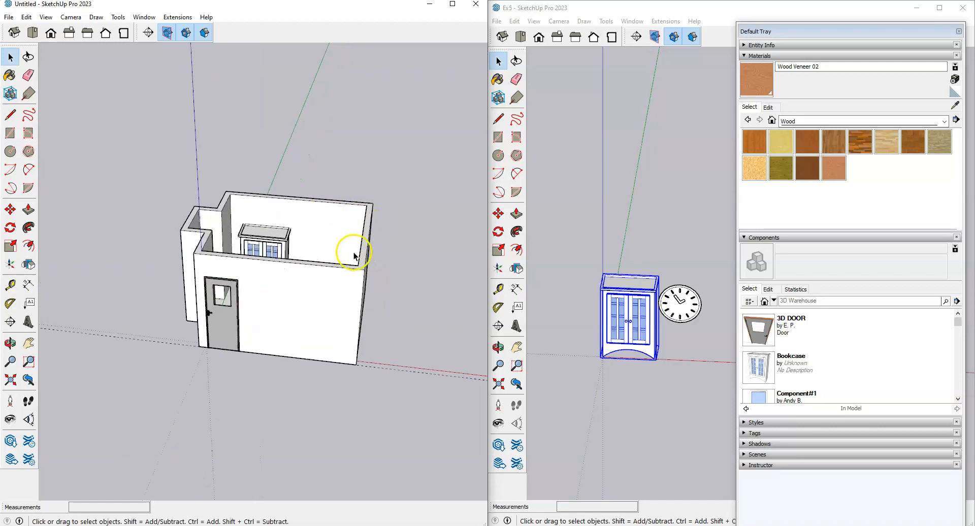
scroll(354, 256, up, 1)
Step: Close the Ex5 window and maximize the Untitled room window
click(727, 6)
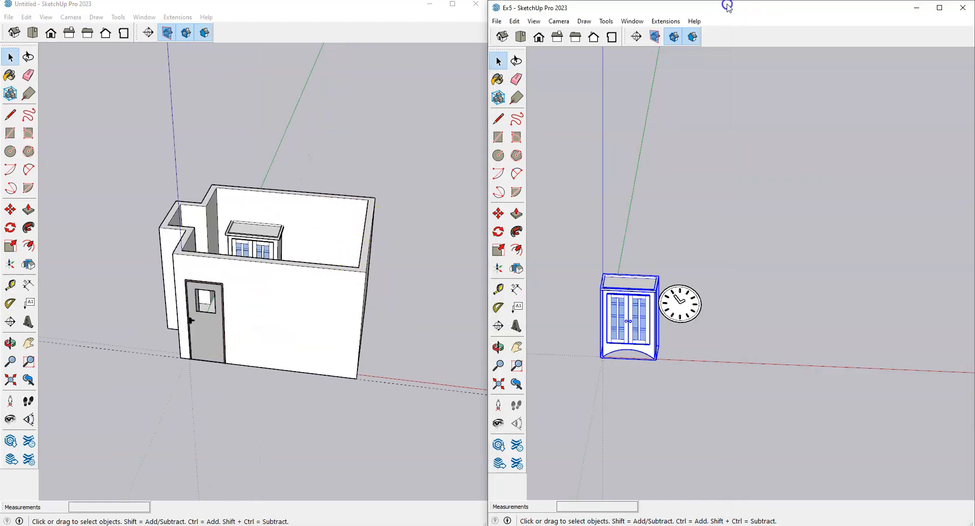
click(962, 8)
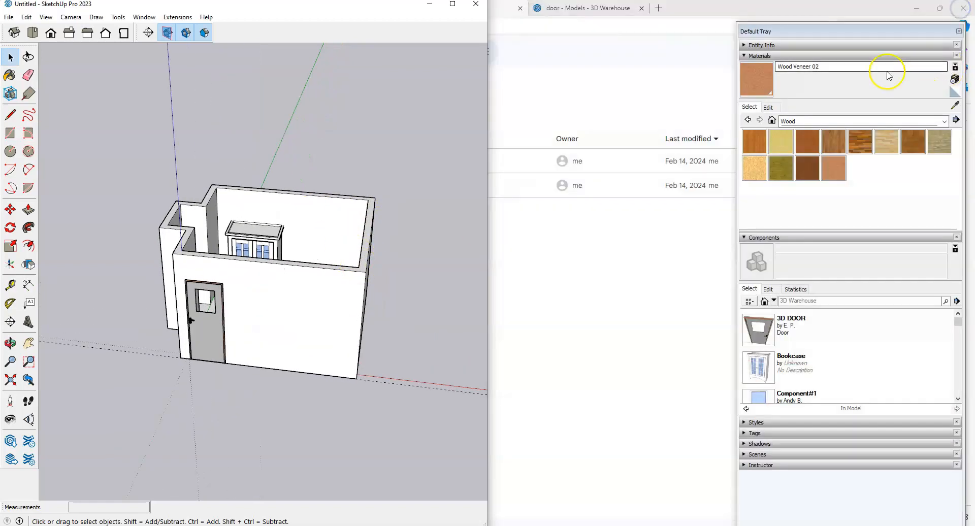
click(450, 7)
Step: Shrink the Materials panel and lengthen the In Model components list in the Default Tray
scroll(142, 322, down, 2)
scroll(496, 279, up, 2)
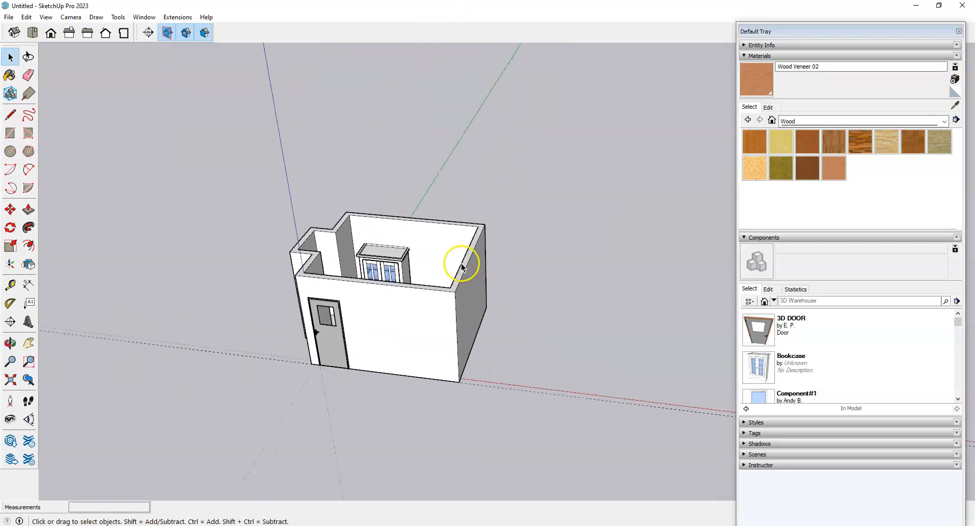
click(815, 231)
drag(815, 231, 812, 57)
drag(823, 360, 827, 480)
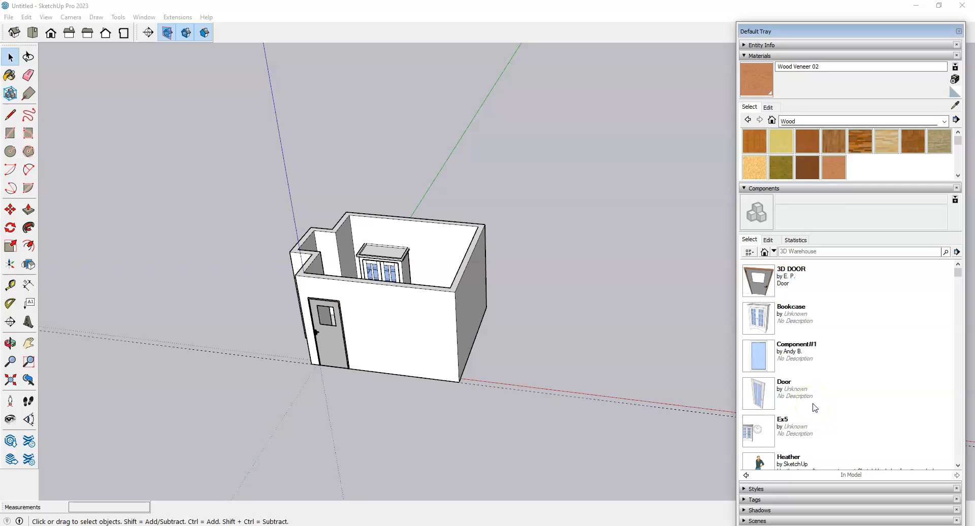
scroll(828, 396, down, 2)
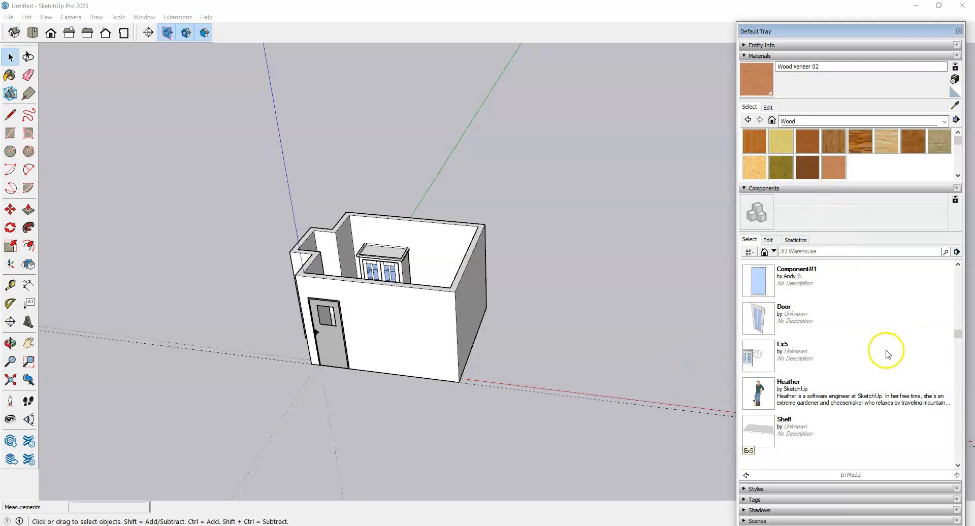
Step: Purge unused components from the In Model collection via its details menu
click(956, 252)
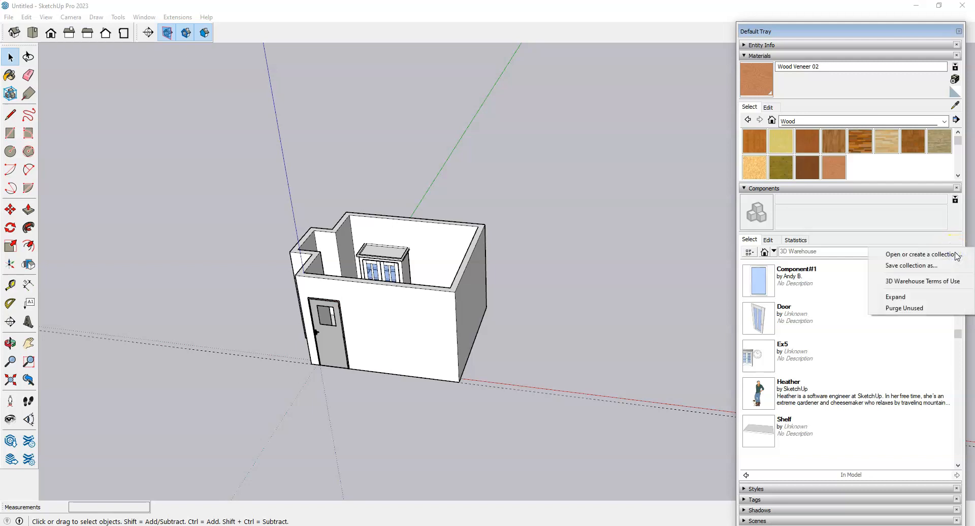
click(902, 312)
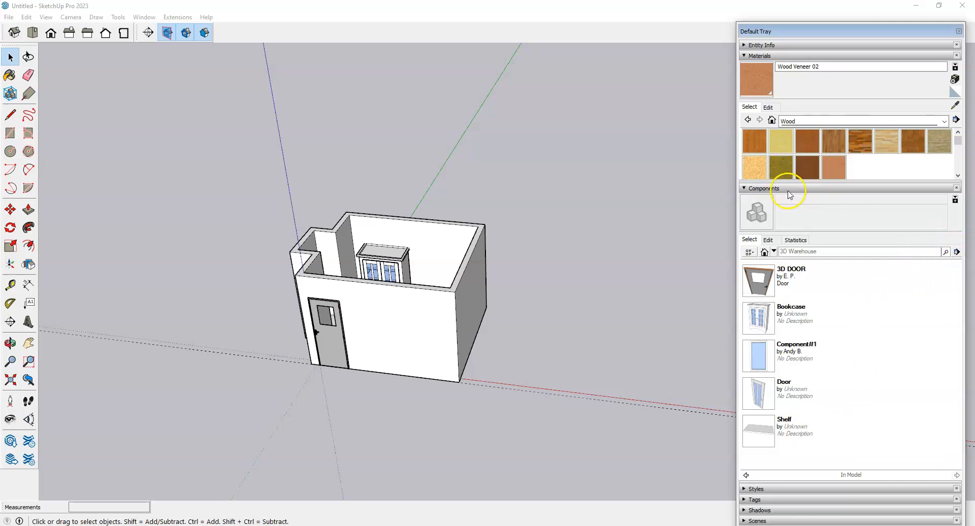
click(957, 252)
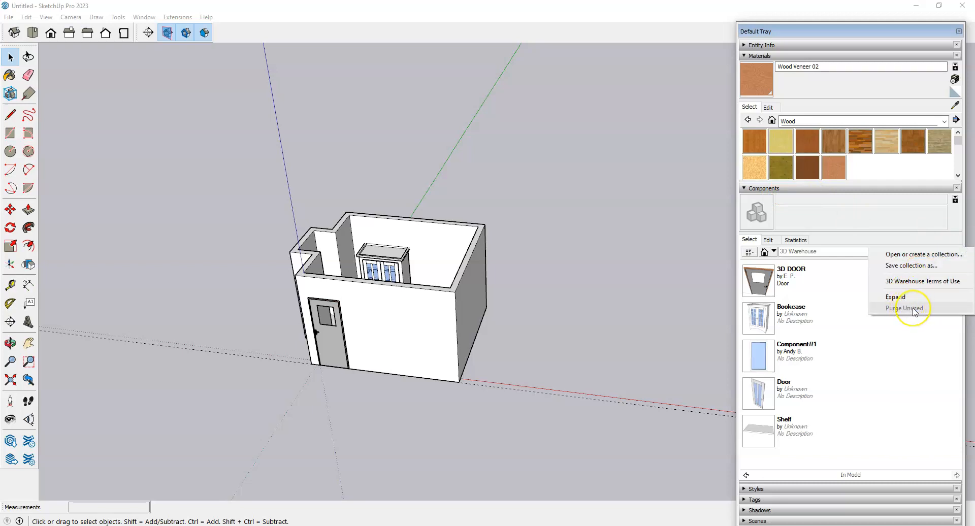
click(954, 237)
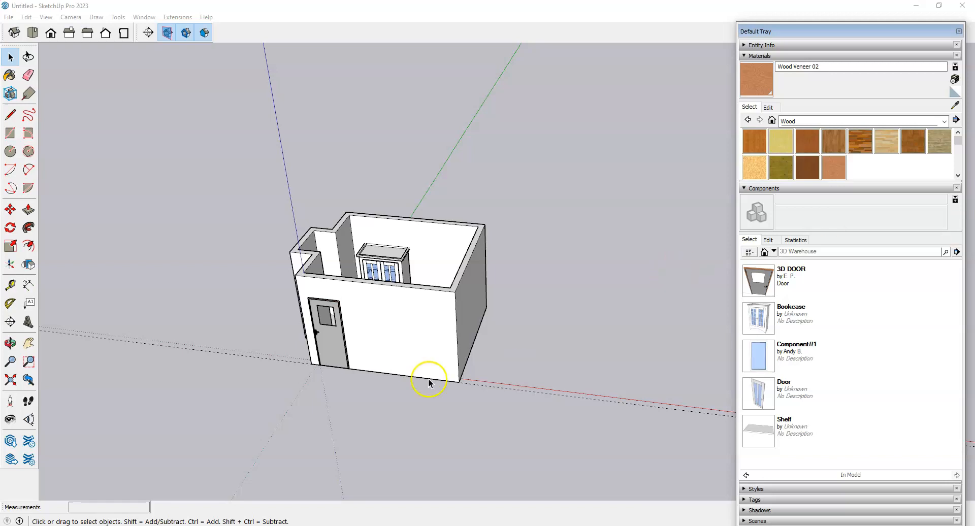
click(248, 525)
click(199, 7)
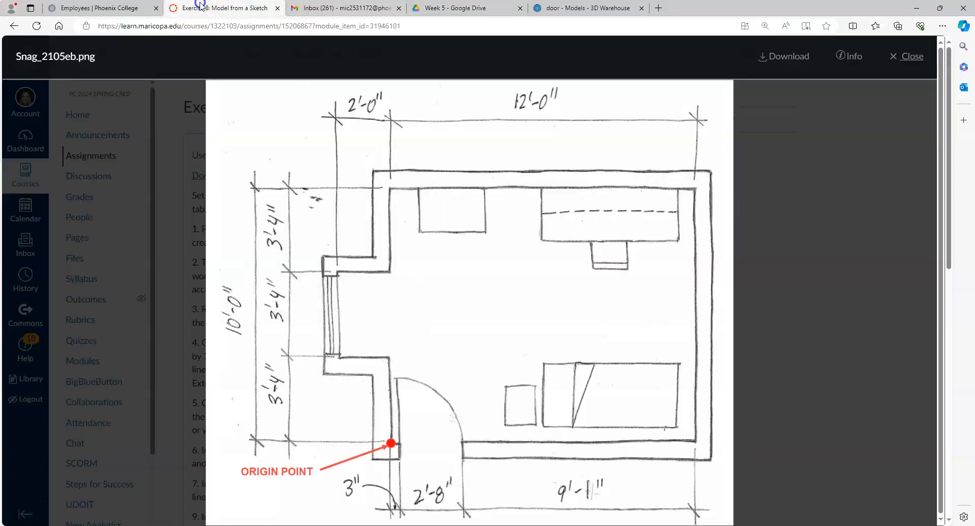
scroll(427, 288, down, 6)
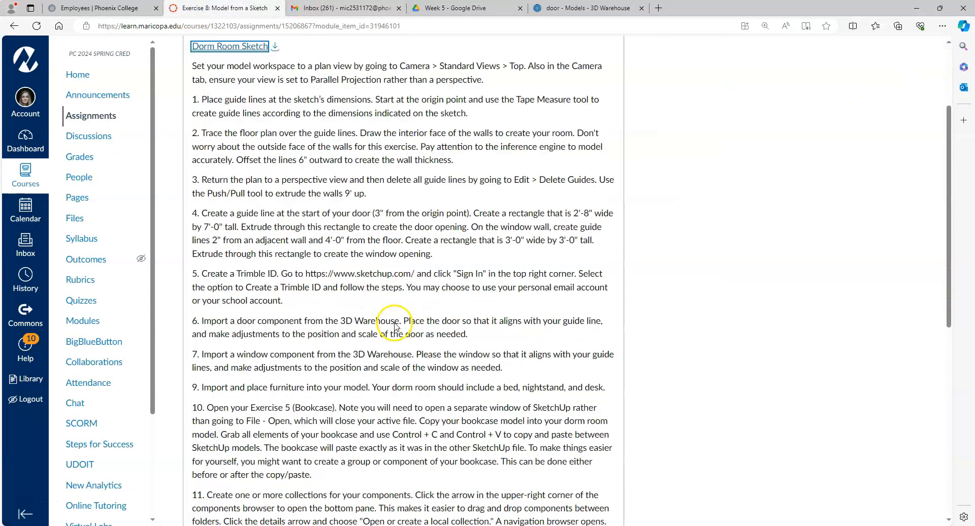
drag(207, 330, 416, 330)
click(724, 202)
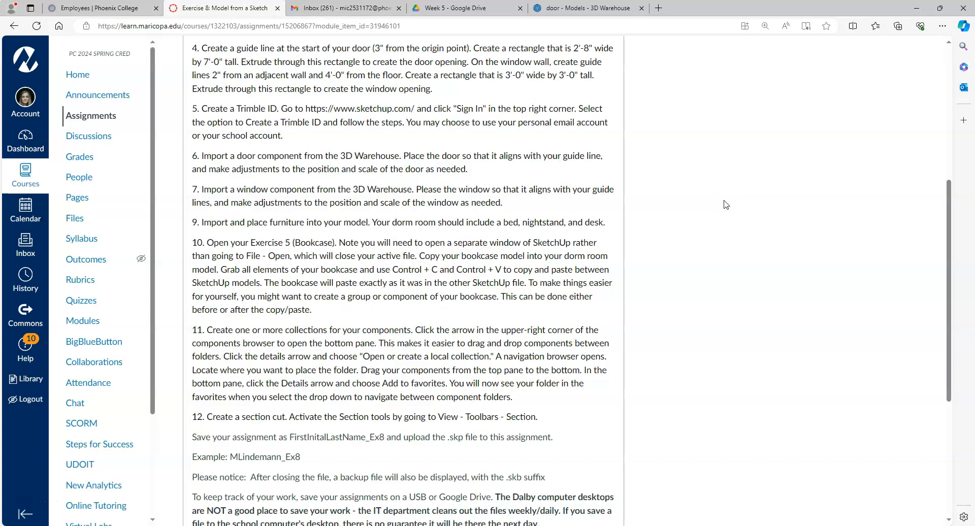
click(916, 8)
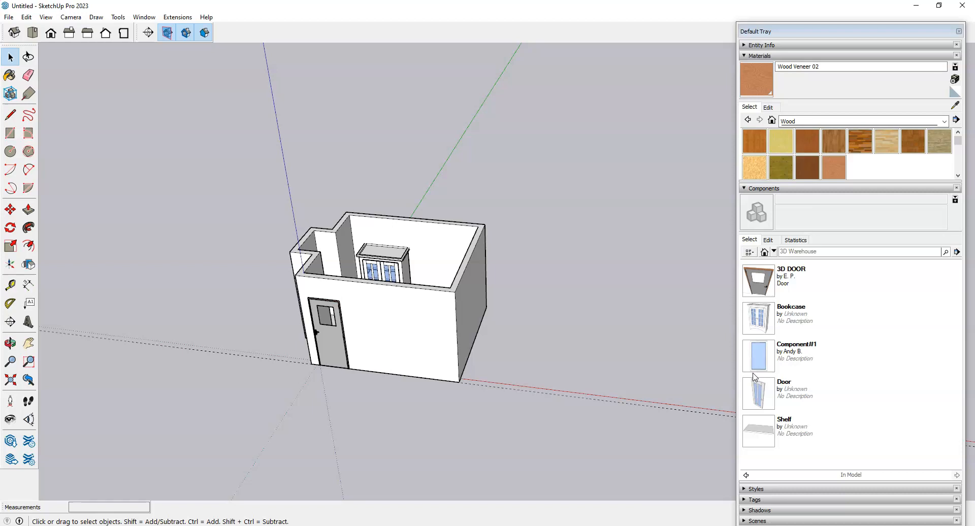
Step: Show the Components secondary selection pane and drag its splitter up to enlarge it
click(792, 349)
click(955, 200)
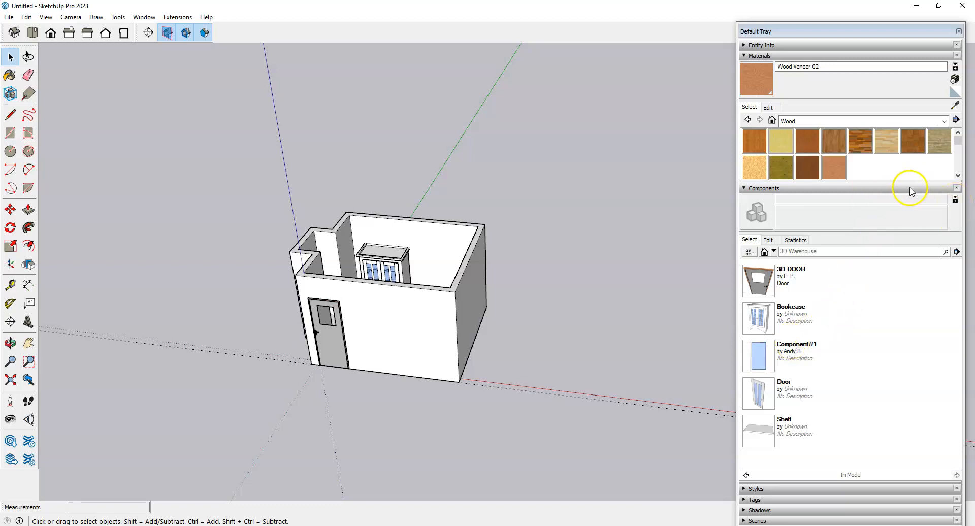
click(955, 200)
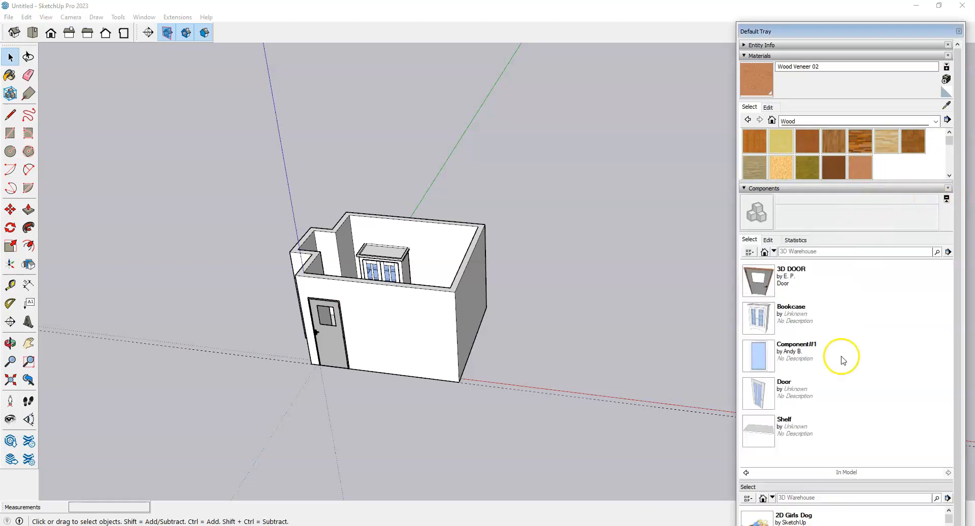
drag(850, 481, 837, 360)
scroll(834, 424, down, 1)
scroll(835, 442, up, 1)
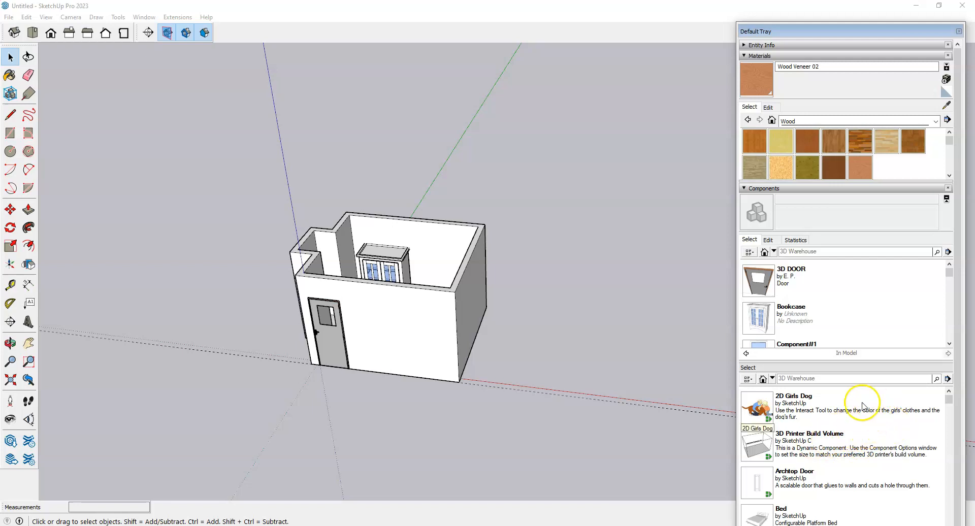
Step: Open the 'Open or create a collection' dialog from the second pane's details menu
click(947, 379)
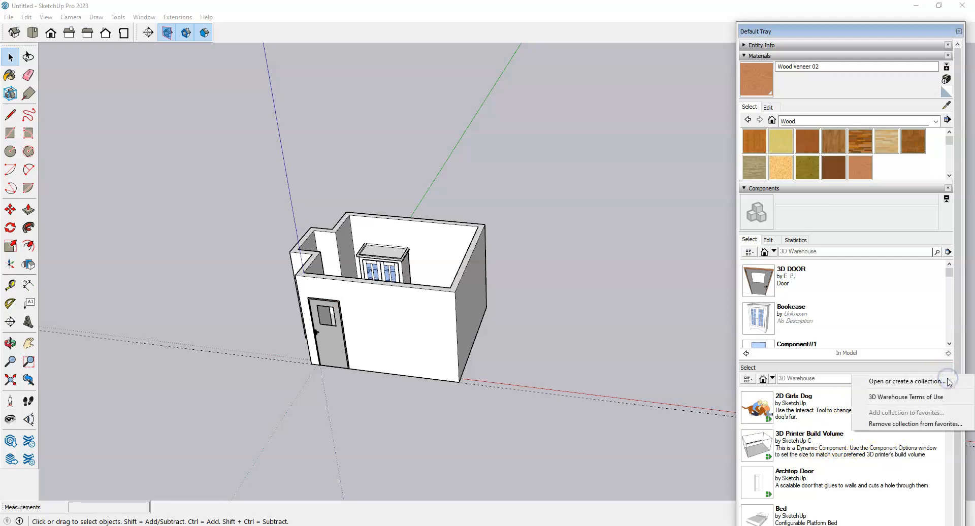
click(888, 384)
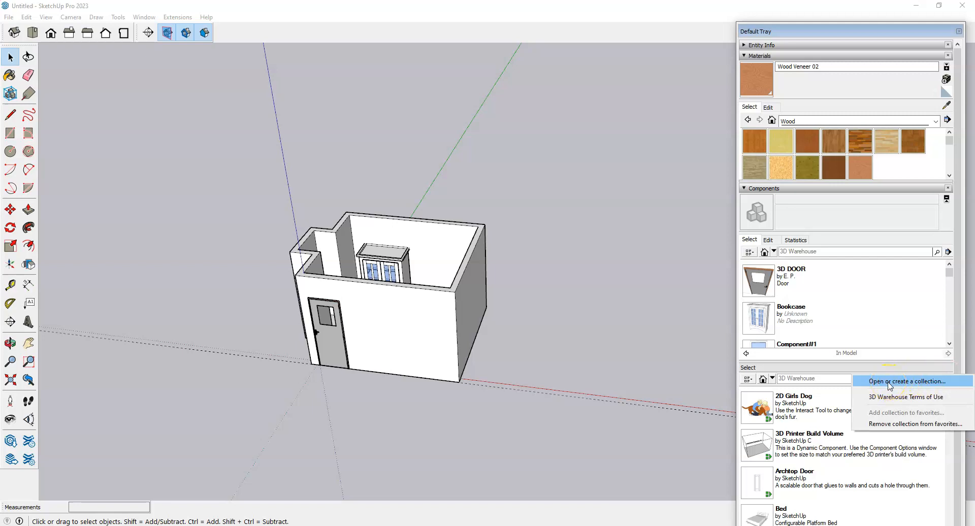
click(890, 383)
drag(703, 36, 473, 151)
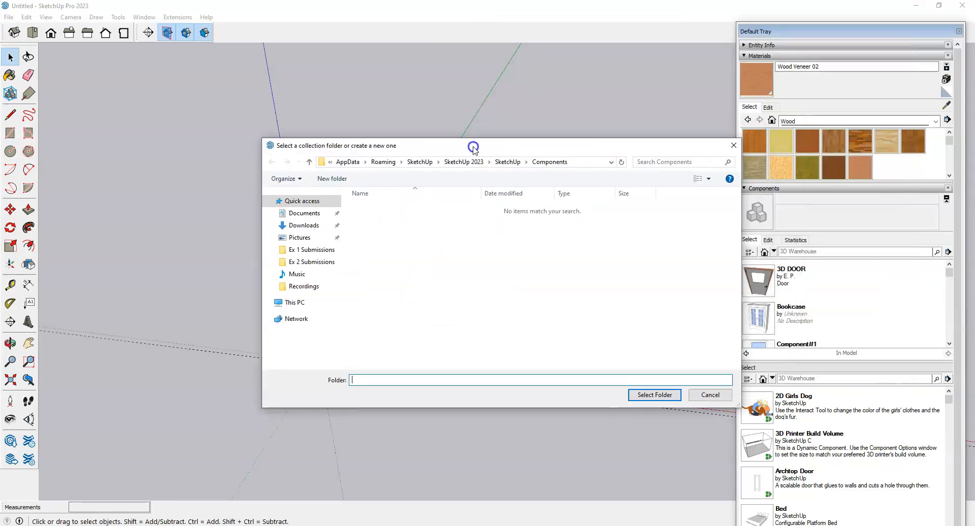
click(567, 289)
Step: Create a 'My Components' folder in Documents and select it as the collection folder
click(307, 214)
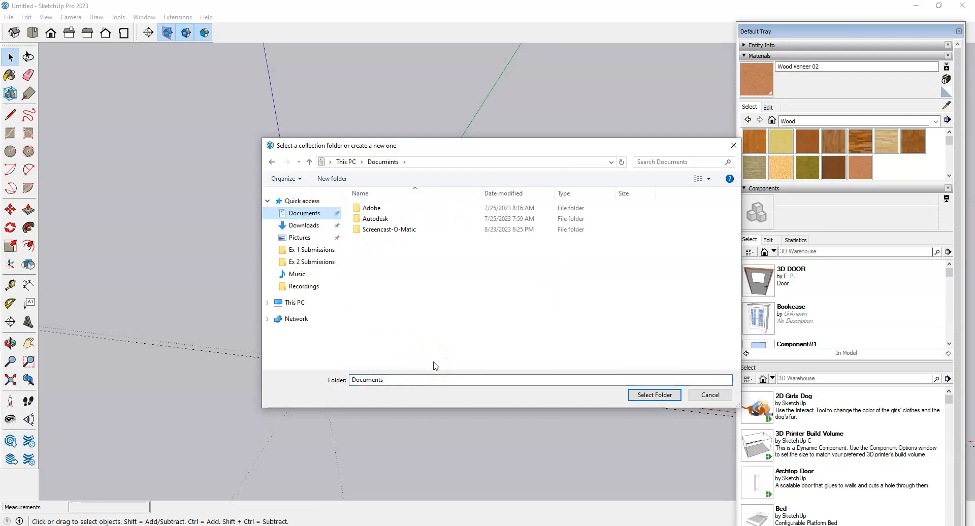
click(333, 178)
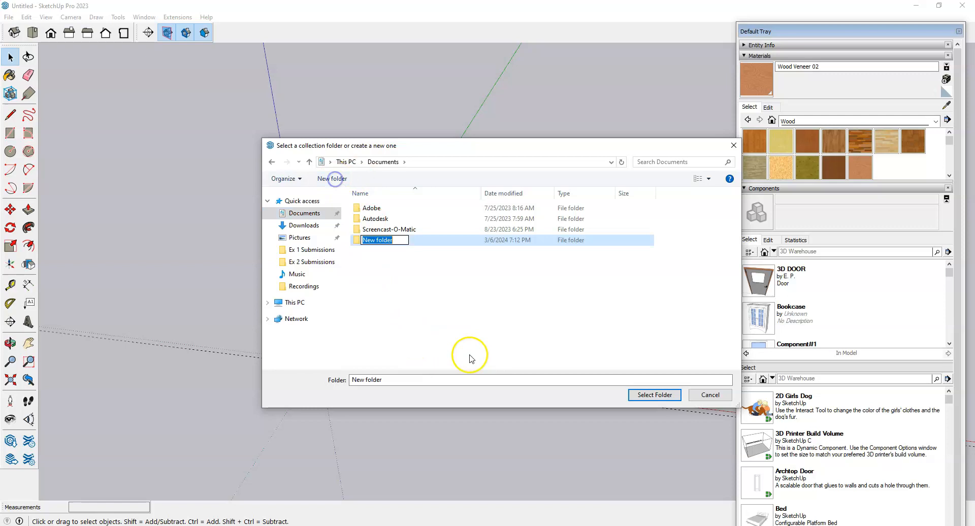
text(My Components)
click(472, 354)
double_click(427, 242)
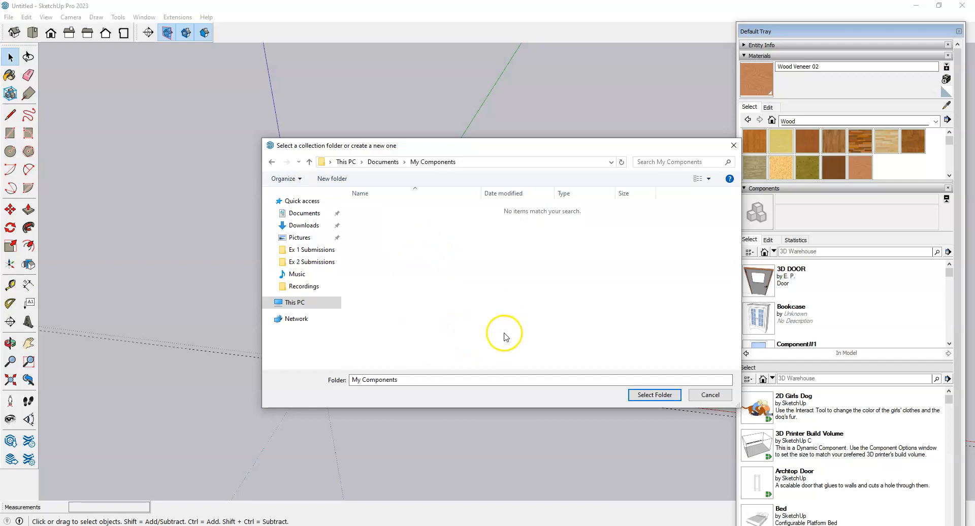
click(654, 399)
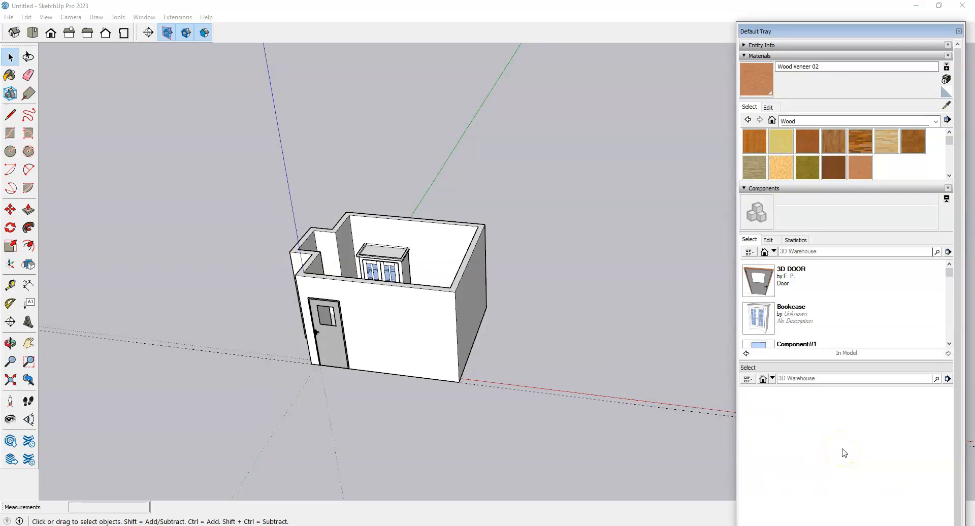
Step: Copy 3D DOOR and Bookcase from the In Model list into the My Components pane
drag(957, 262, 958, 305)
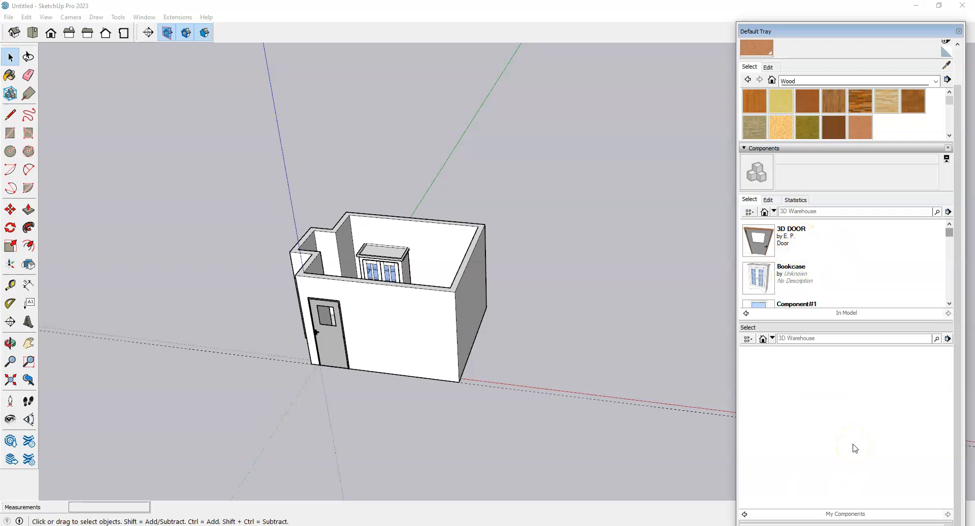
click(808, 244)
click(822, 424)
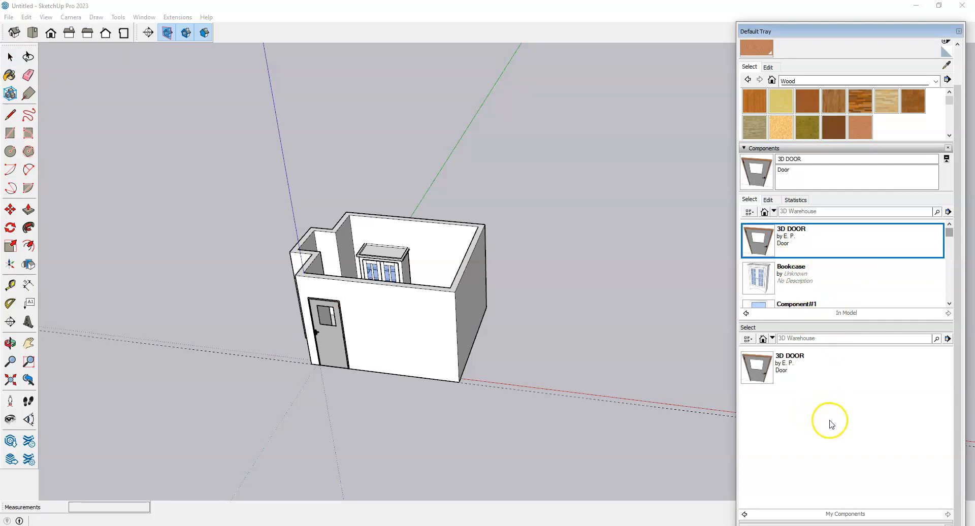
scroll(829, 248, down, 1)
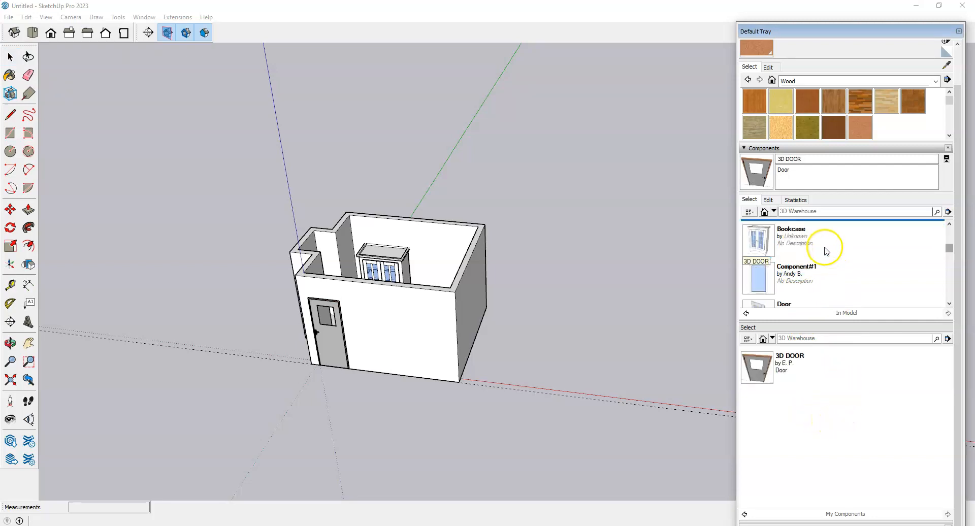
click(823, 245)
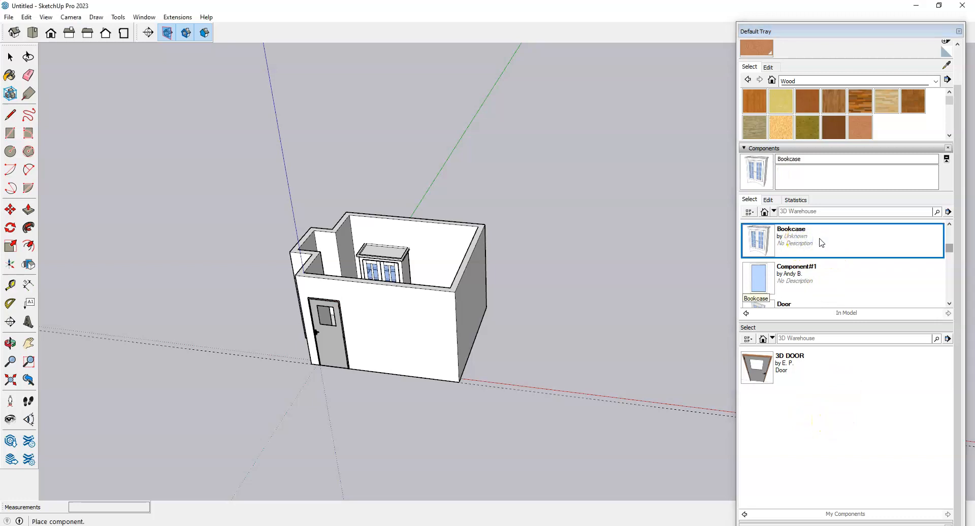
drag(838, 257, 761, 418)
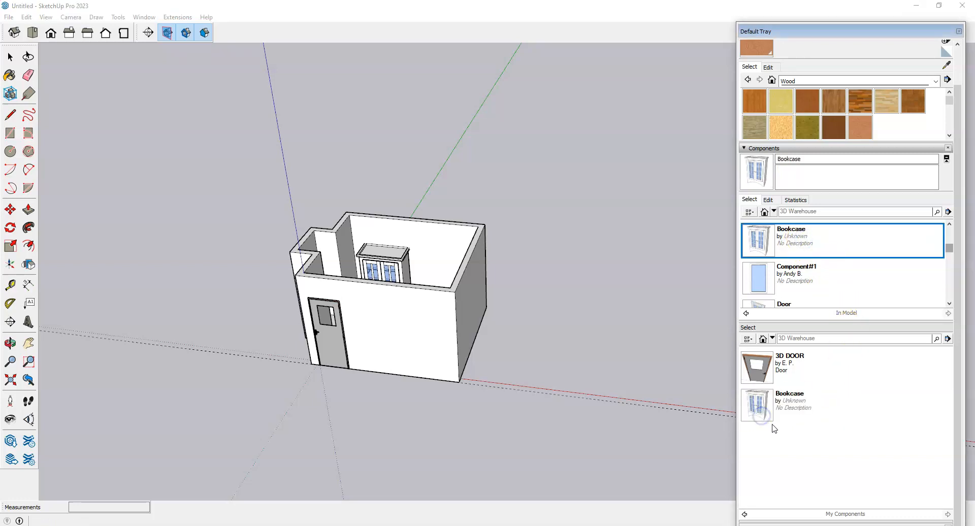
click(806, 459)
click(843, 461)
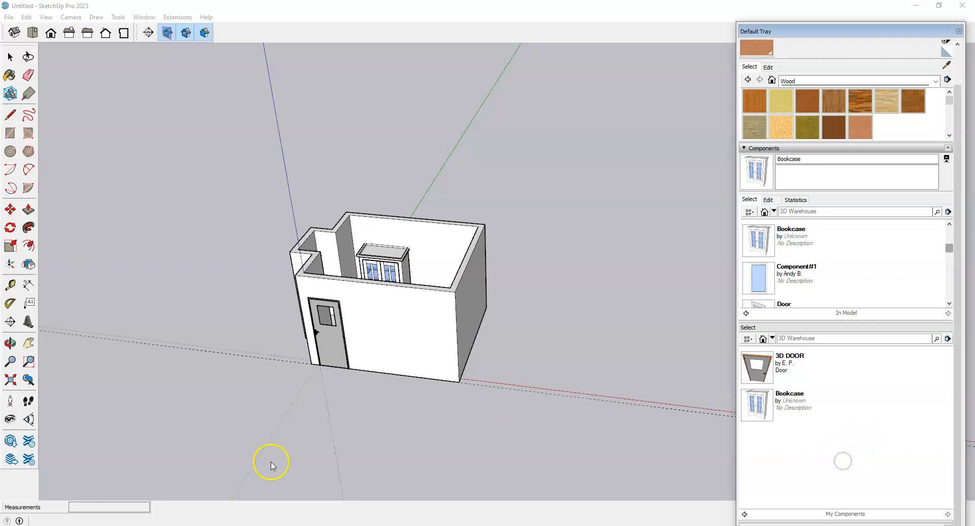
Step: Browse File Explorer to Documents > My Components to view the 3D DOOR and Bookcase files
click(237, 525)
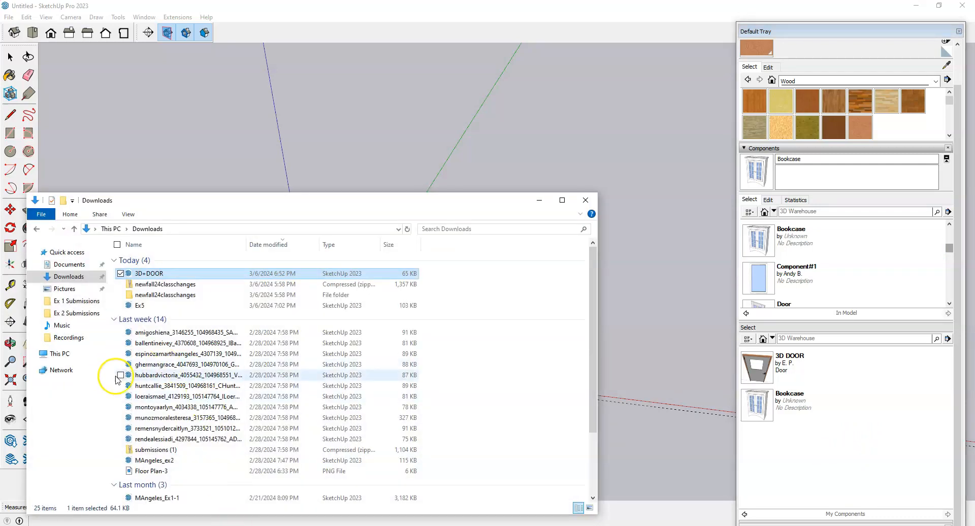
click(68, 265)
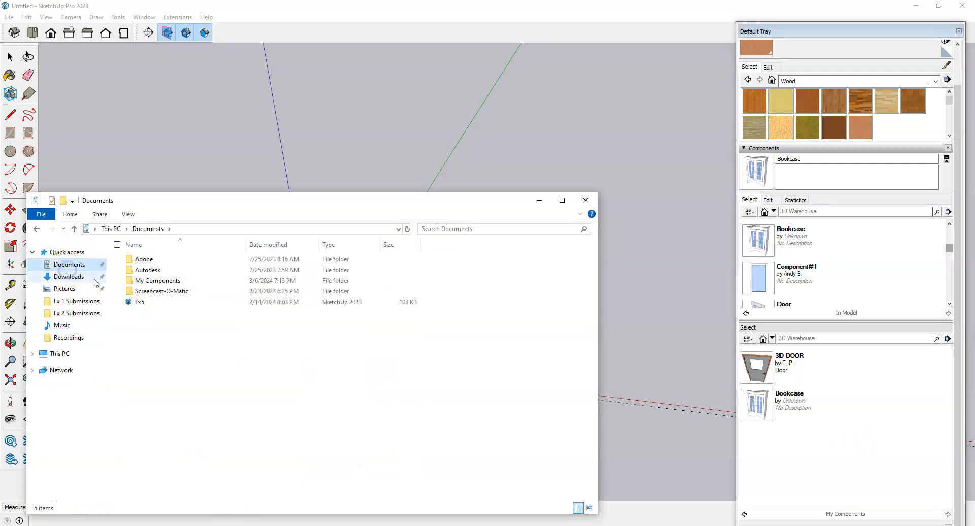
click(153, 283)
double_click(152, 283)
drag(235, 201, 307, 72)
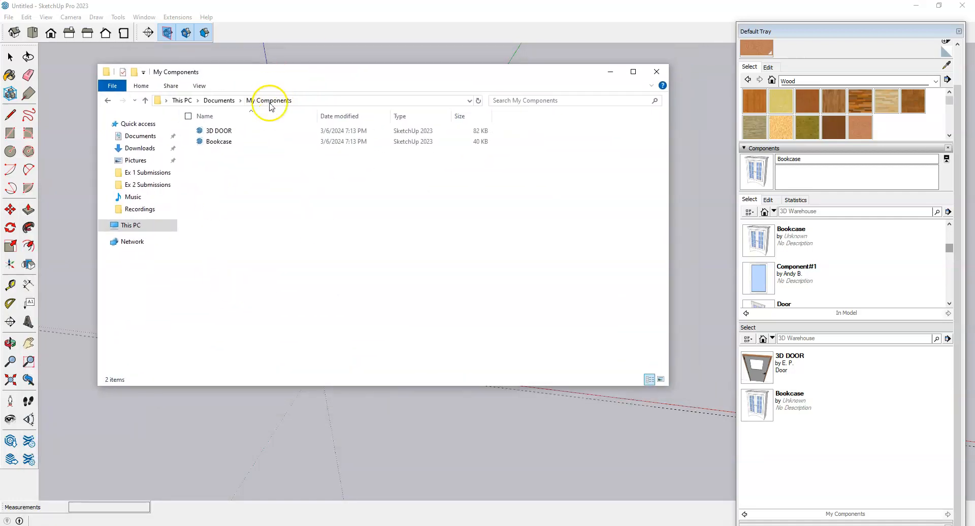